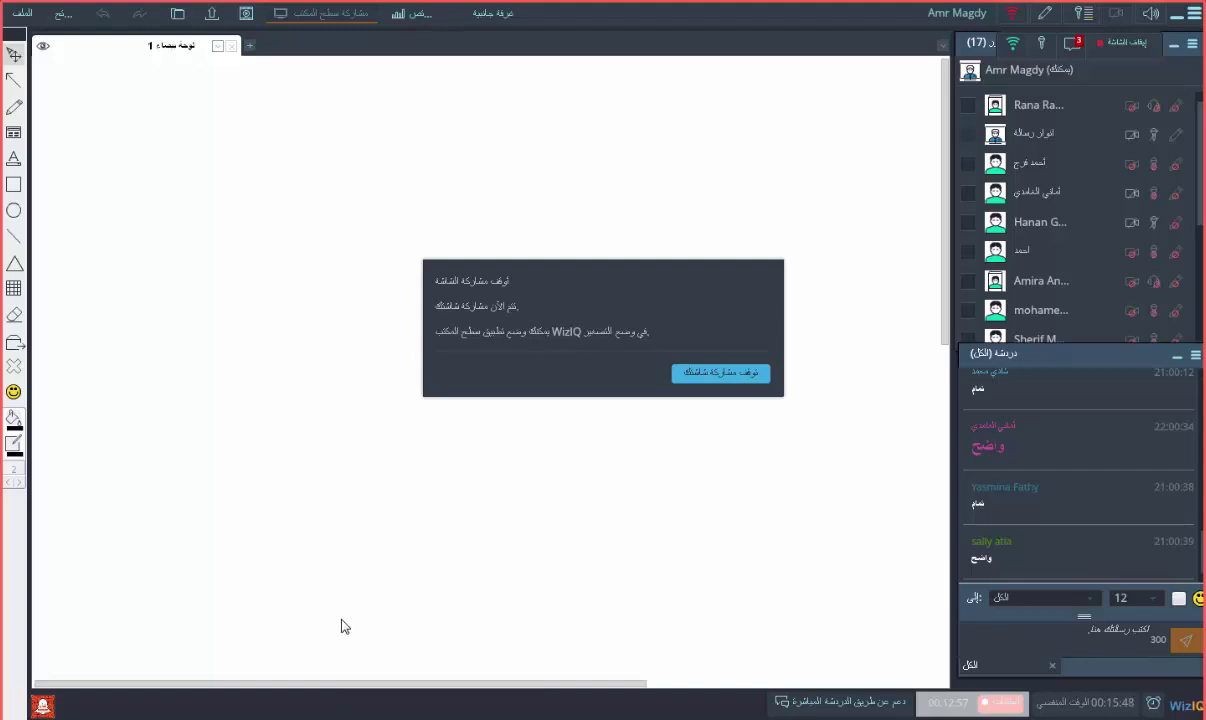
# Bring Photoshop to the front, select the Move tool and show the File menu
pyautogui.click(125, 698)
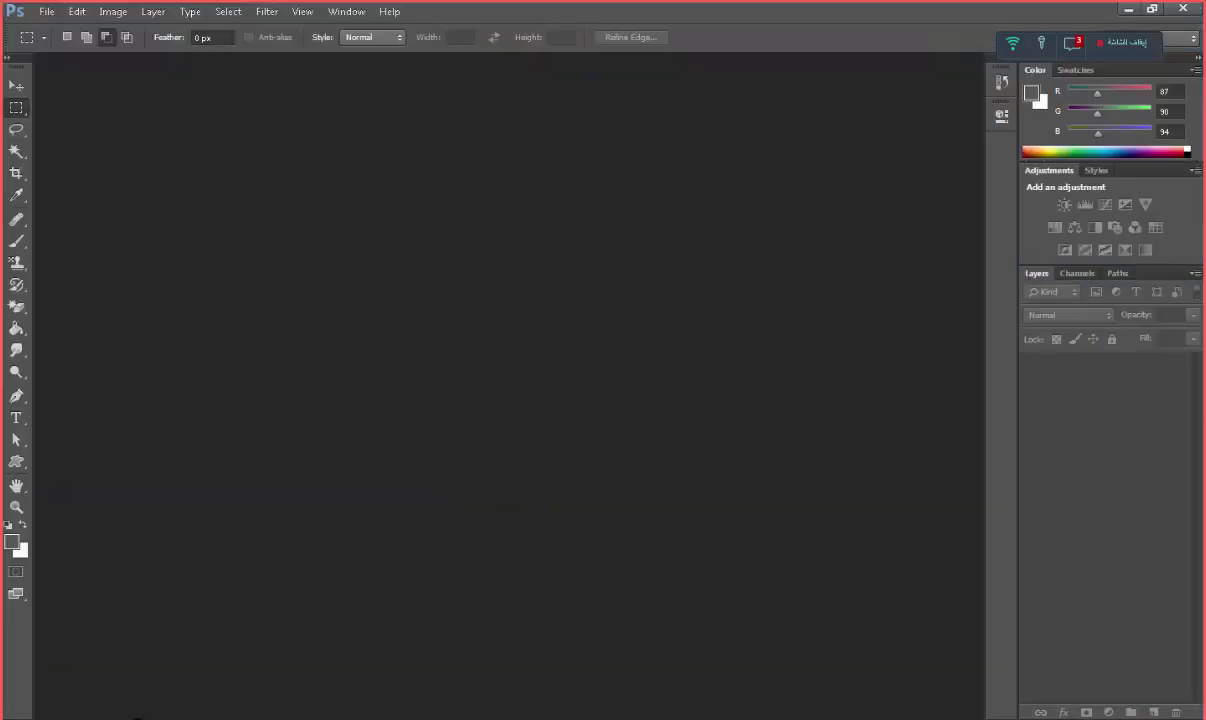
pyautogui.click(16, 86)
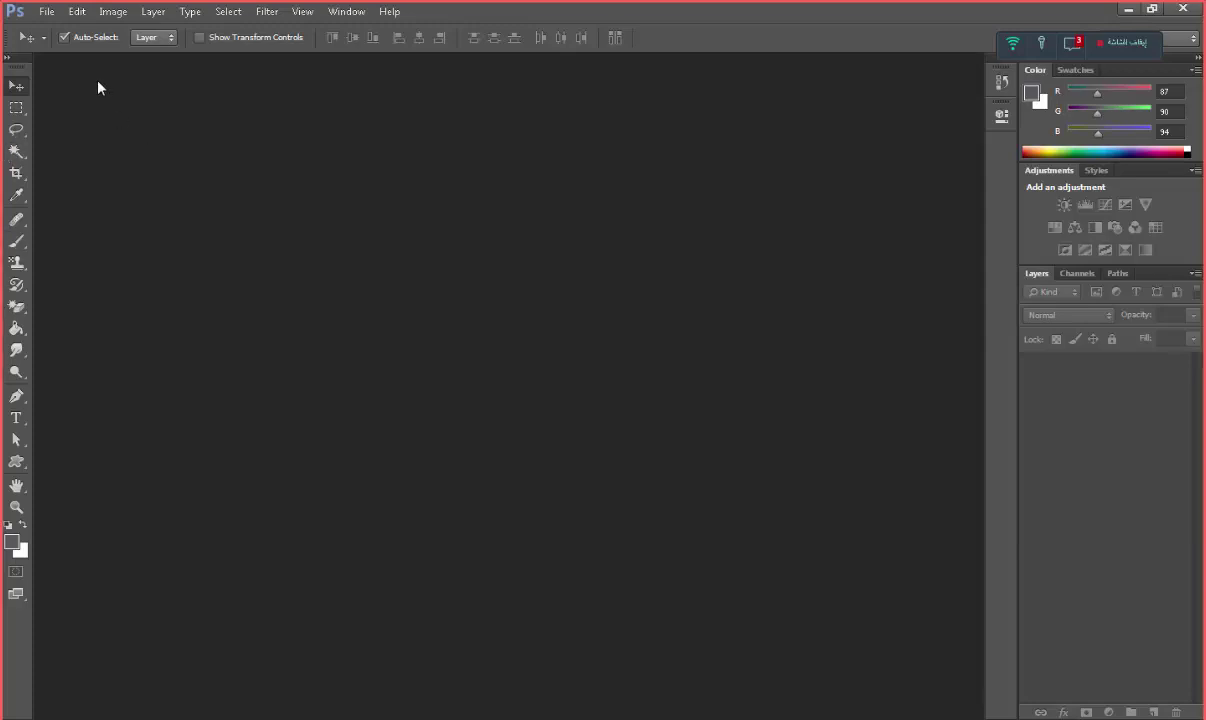
pyautogui.click(46, 12)
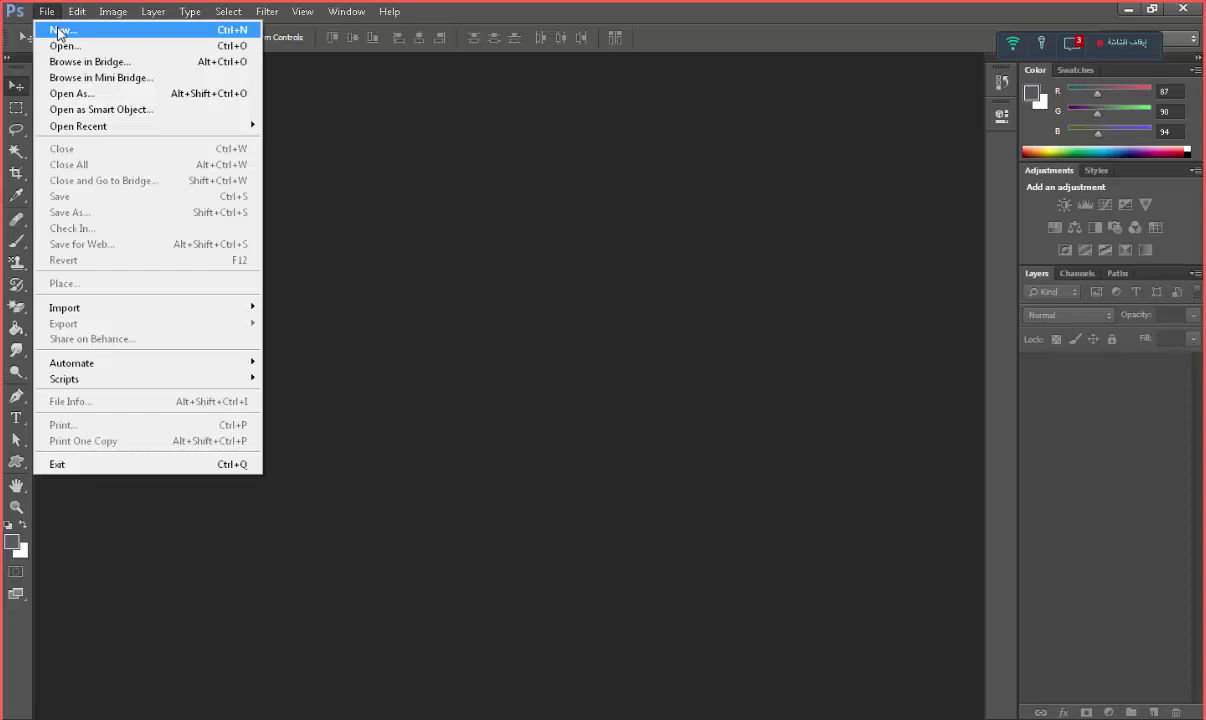
# Start a new document named 'Photoshop' with the Advanced options collapsed
pyautogui.click(60, 32)
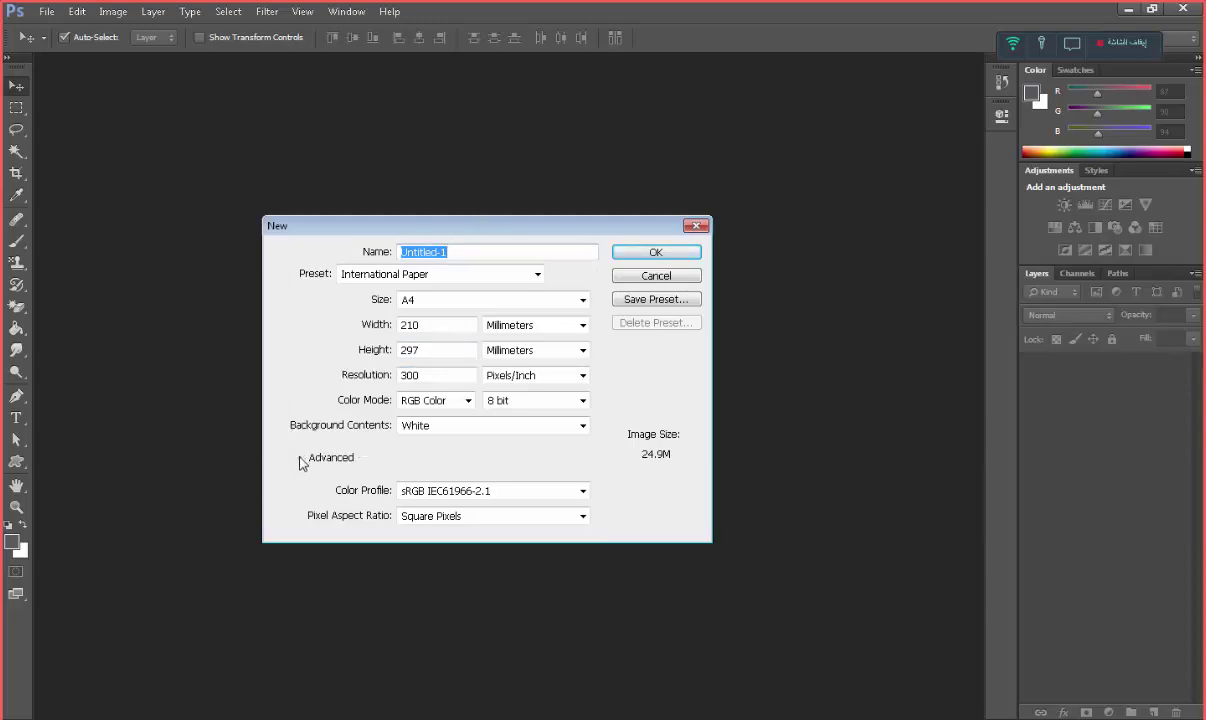
pyautogui.click(464, 250)
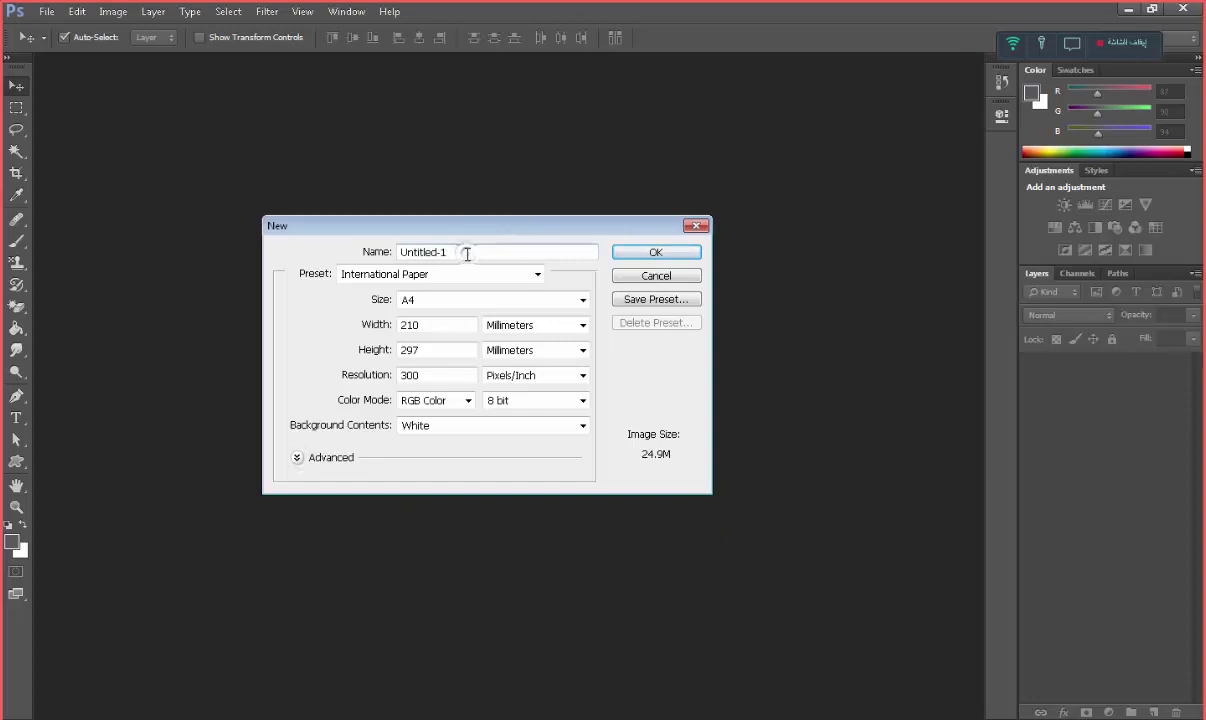
pyautogui.moveTo(465, 251); pyautogui.dragTo(343, 245)
pyautogui.write('Phot')
pyautogui.write('oshop')
pyautogui.click(350, 274)
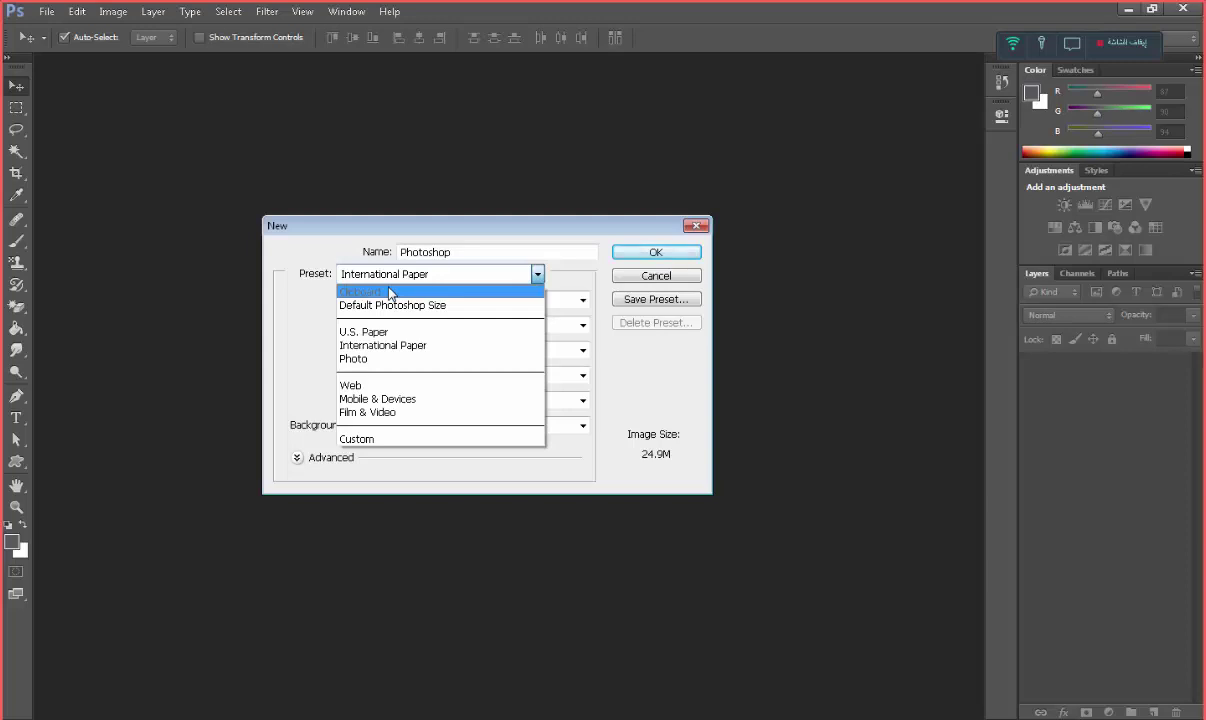
# Try the U.S. Paper preset for the new document
pyautogui.click(390, 276)
pyautogui.click(438, 274)
pyautogui.press('Down')
pyautogui.press('Down')
pyautogui.press('Down')
pyautogui.press('Return')
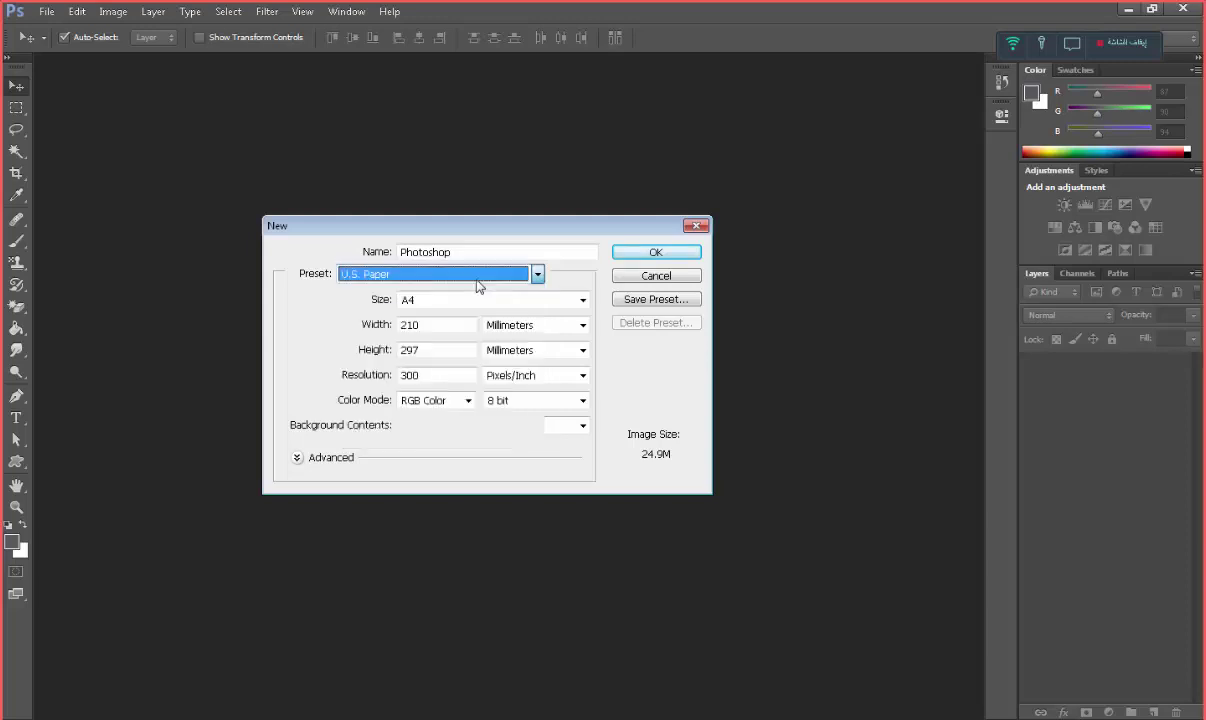
# Return to the International Paper preset and keep A4 (210 × 297 mm, 300 ppi)
pyautogui.click(476, 281)
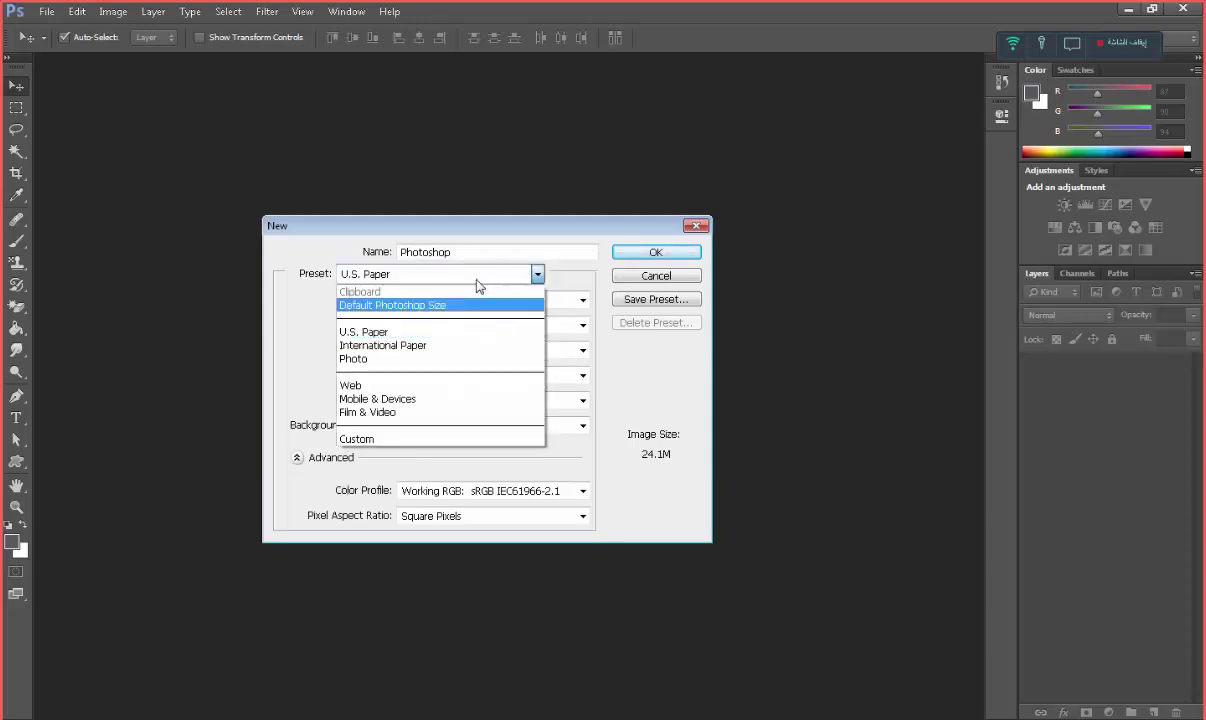
pyautogui.press('Down')
pyautogui.press('Down')
pyautogui.press('Return')
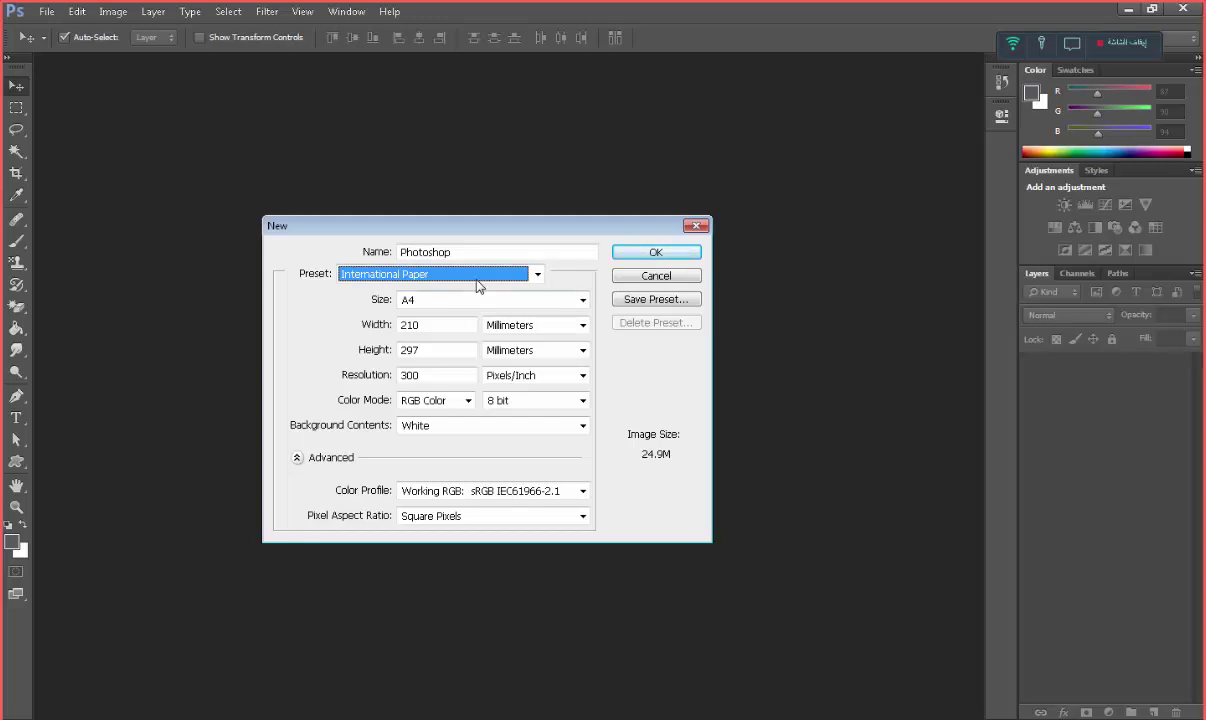
pyautogui.press('Tab')
pyautogui.hotkey('alt', 'Down')
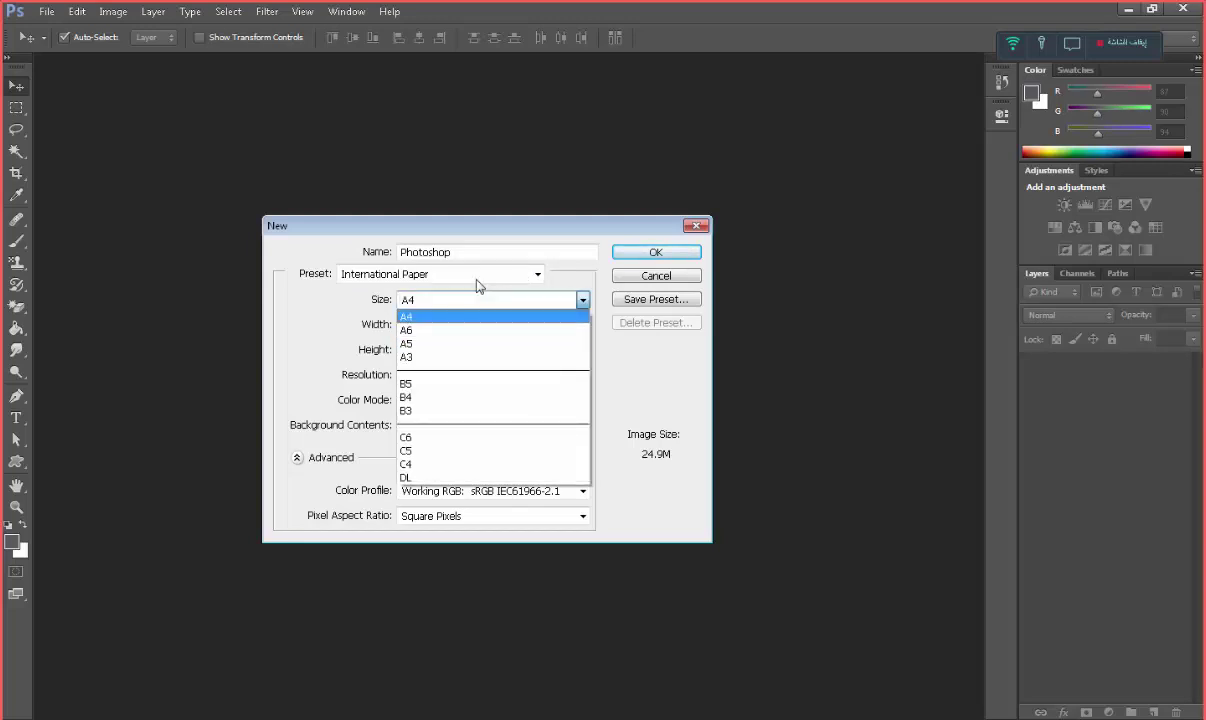
pyautogui.press('Down')
pyautogui.press('Down')
pyautogui.press('Down')
pyautogui.press('Up')
pyautogui.press('Up')
pyautogui.press('Up')
pyautogui.press('Up')
pyautogui.press('Return')
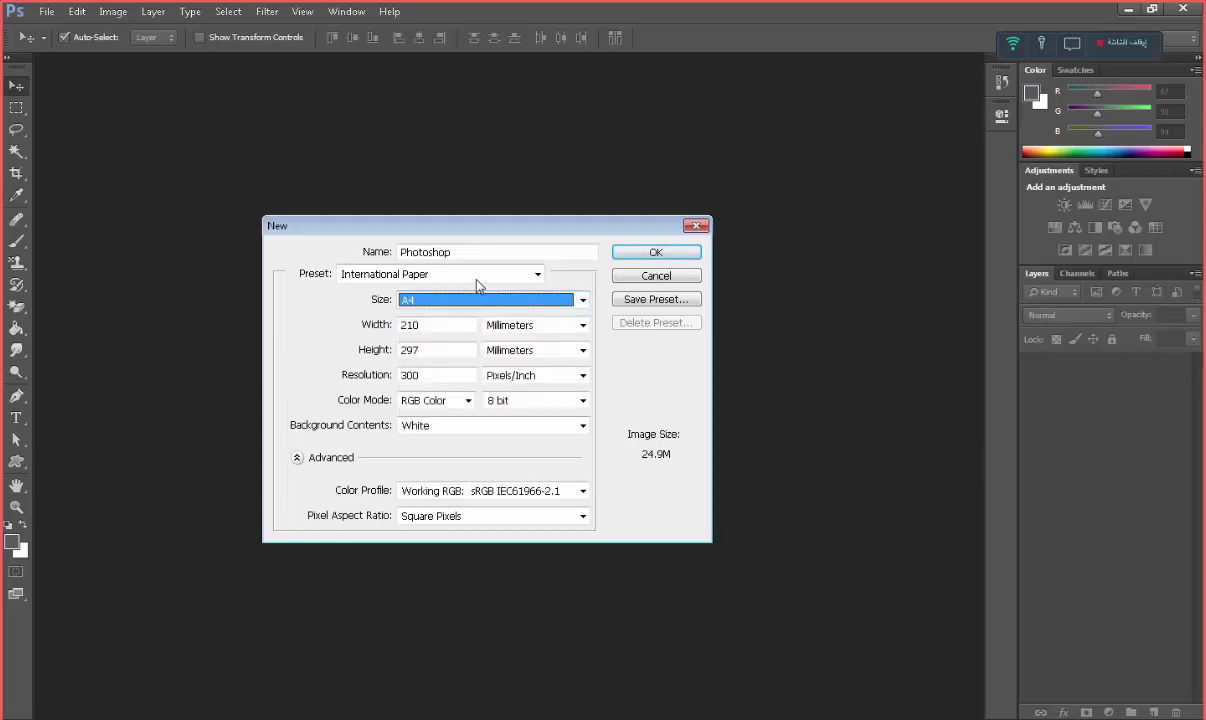
# Apply the U.S. Paper preset and view its Letter, Legal and Tabloid sizes
pyautogui.click(477, 280)
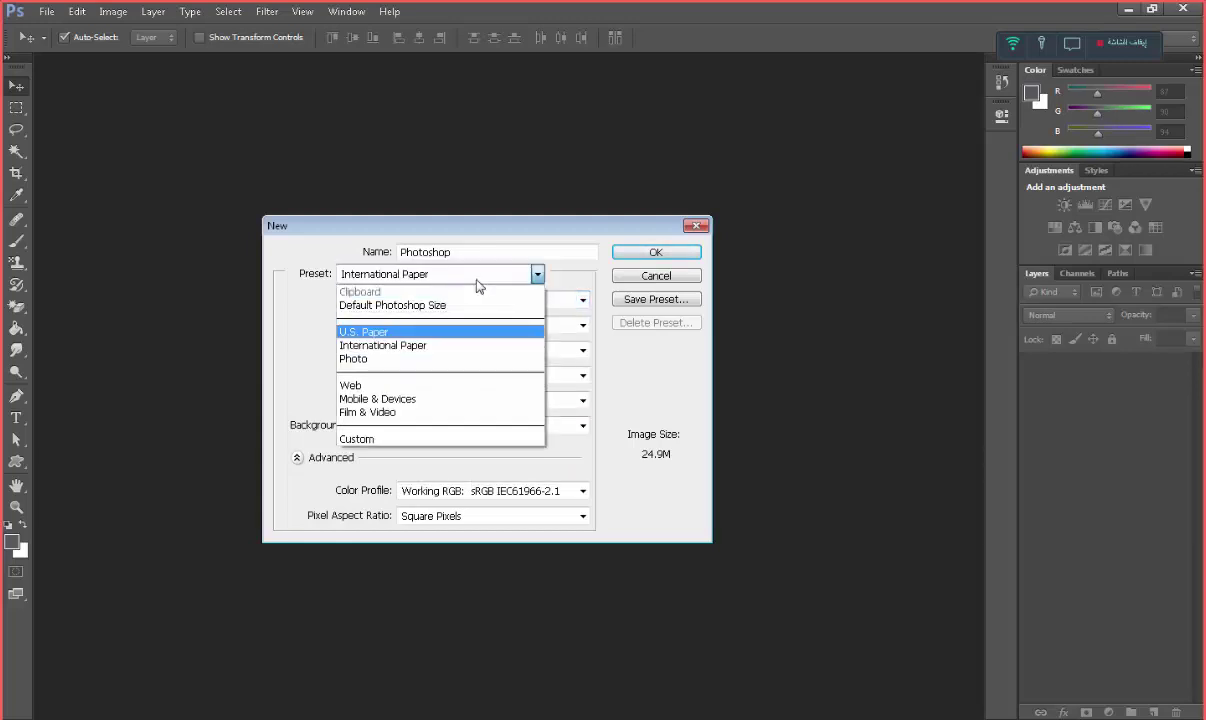
pyautogui.press('Return')
pyautogui.press('Tab')
pyautogui.hotkey('alt', 'Down')
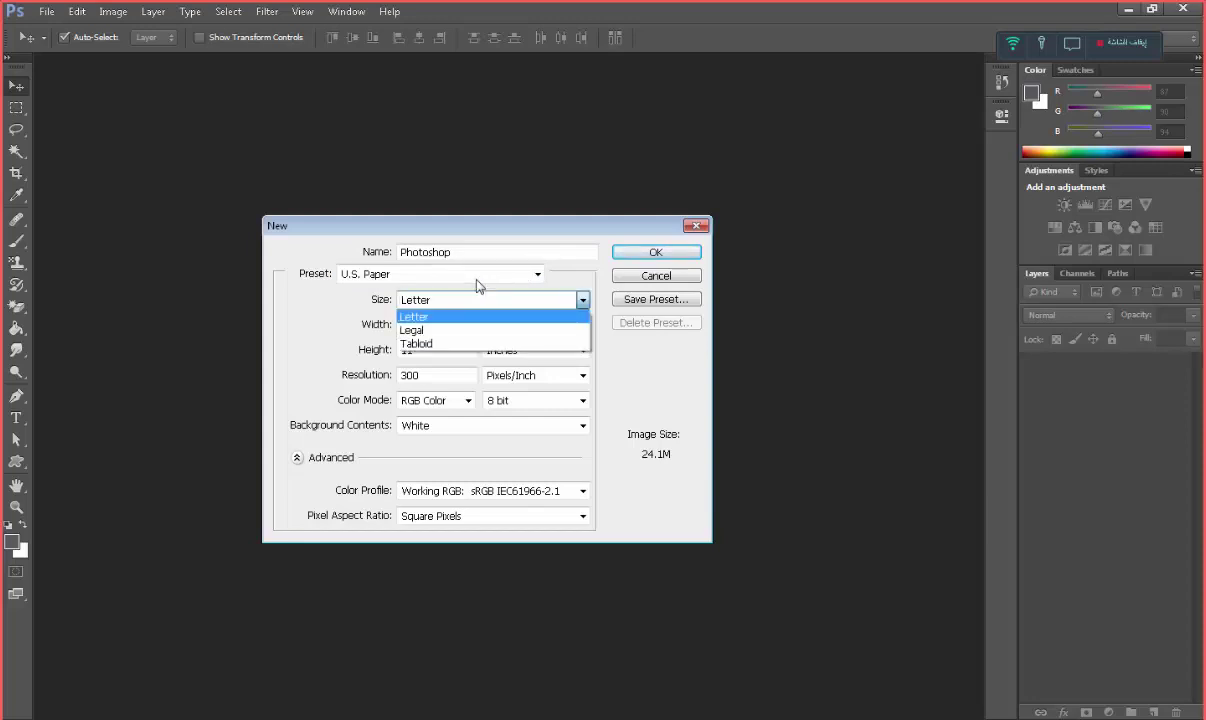
# Switch to the Photo preset and browse its sizes, settling on Landscape, 2 x 3
pyautogui.click(477, 280)
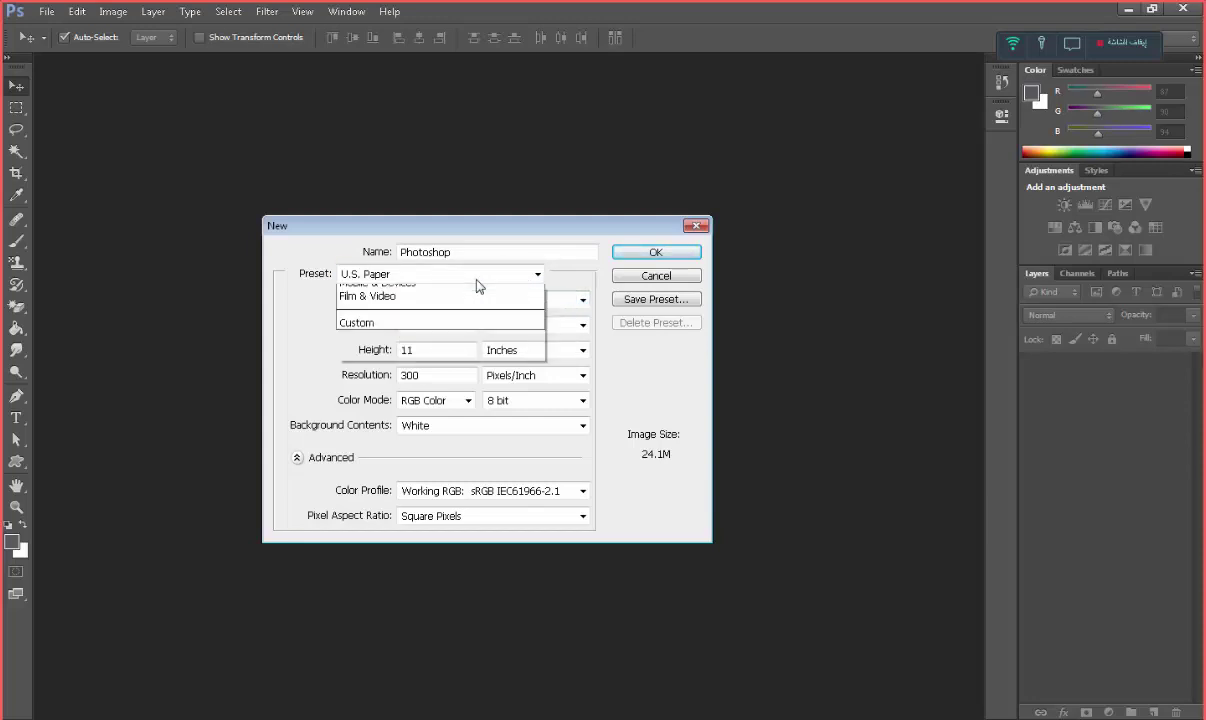
pyautogui.press('Down')
pyautogui.press('Down')
pyautogui.press('Down')
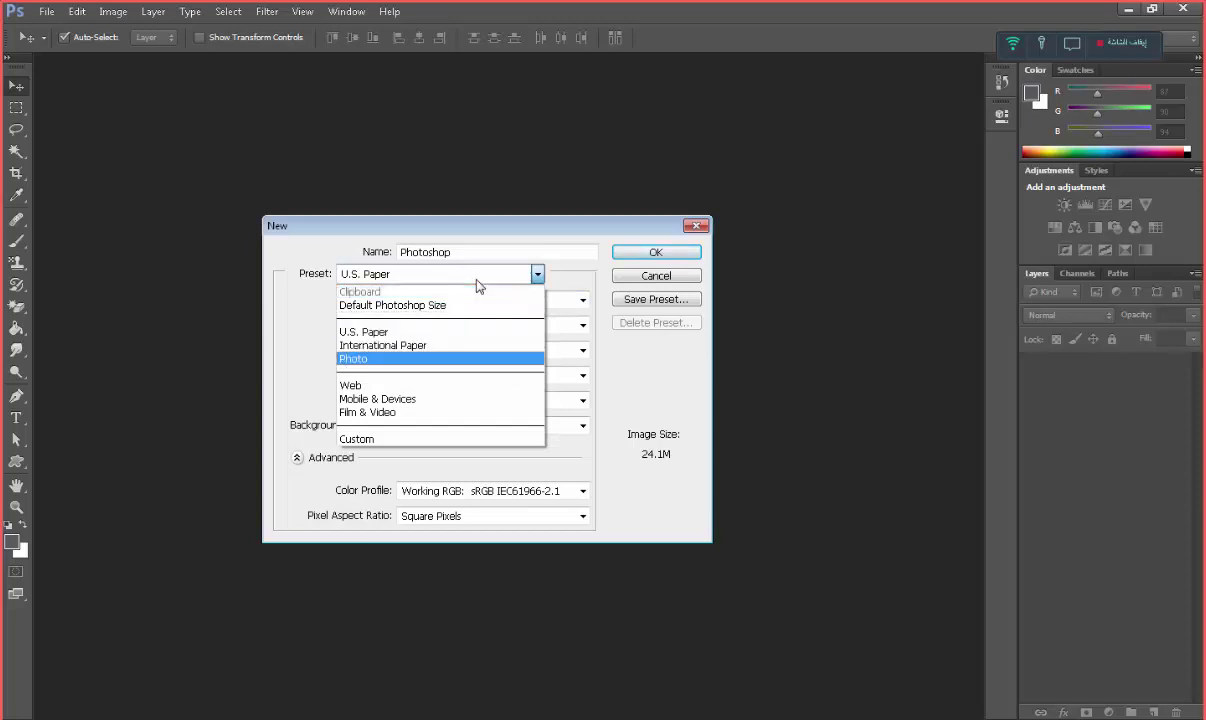
pyautogui.press('Return')
pyautogui.press('Tab')
pyautogui.hotkey('alt', 'Down')
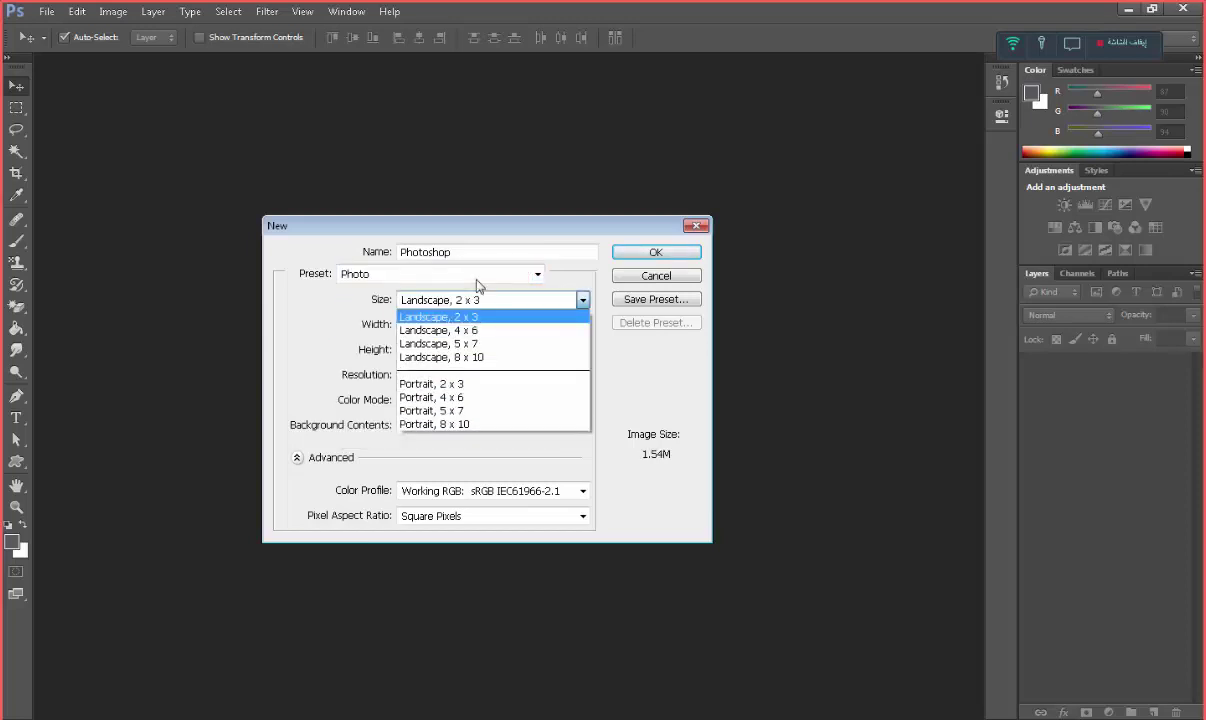
pyautogui.press('Down')
pyautogui.press('Down')
pyautogui.press('Down')
pyautogui.press('Up')
pyautogui.press('Down')
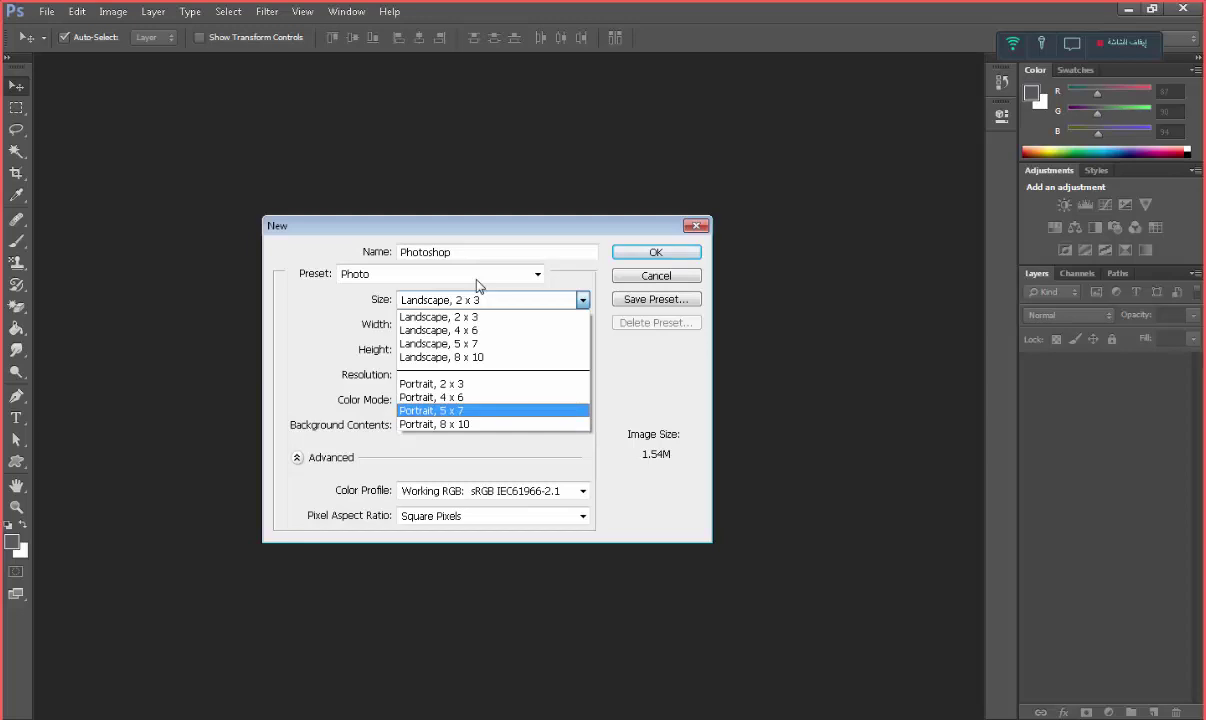
pyautogui.press('Down')
pyautogui.press('Home')
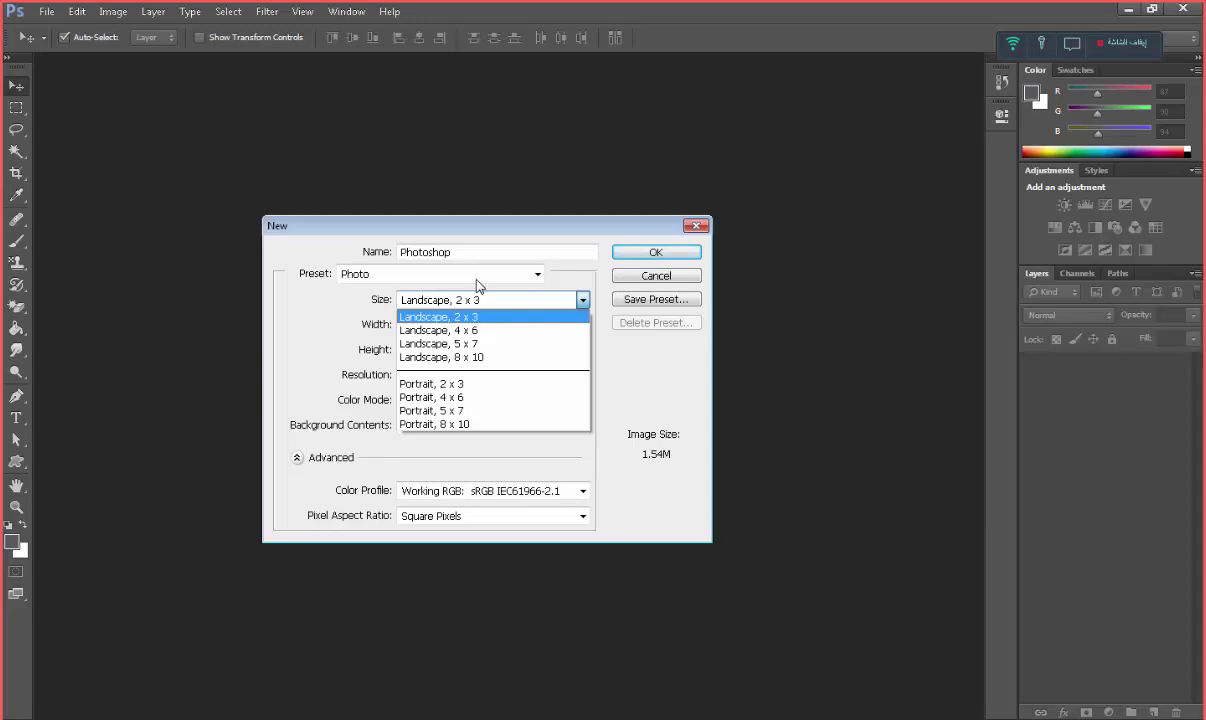
pyautogui.press('Return')
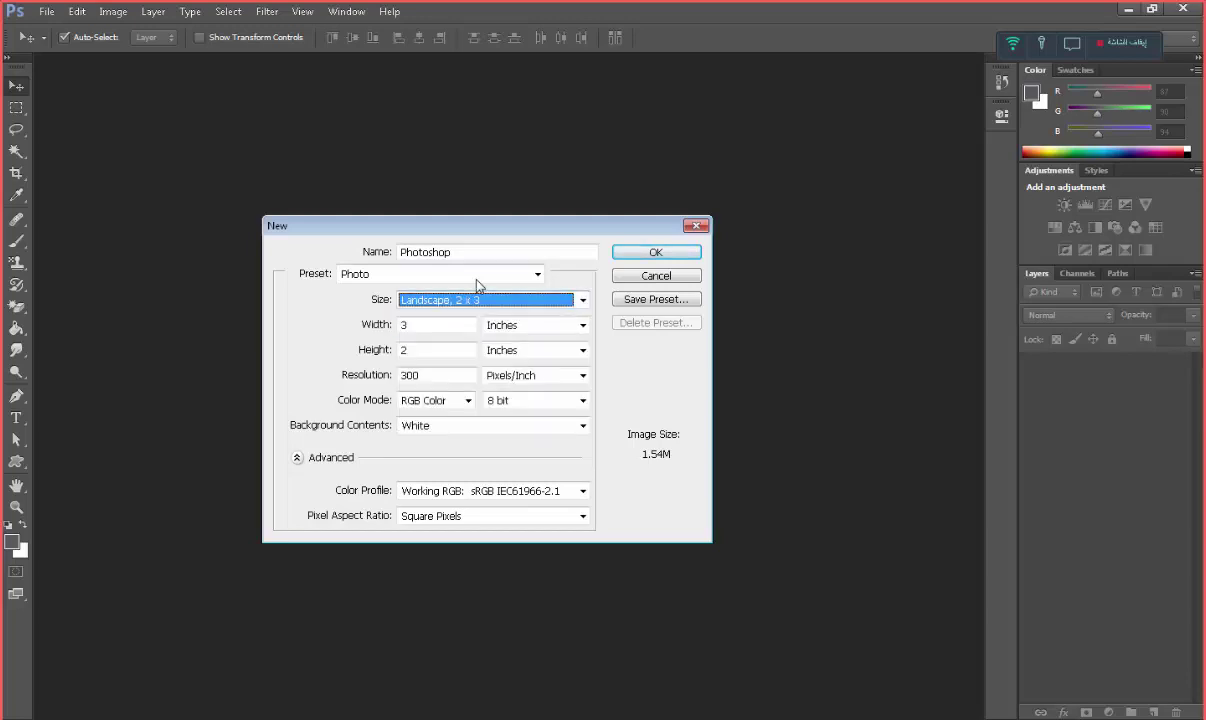
# Change the size to Landscape, 5 x 7 and review the Width and Resolution fields
pyautogui.hotkey('alt', 'Down')
pyautogui.press('Down')
pyautogui.press('Down')
pyautogui.press('Return')
pyautogui.press('Tab')
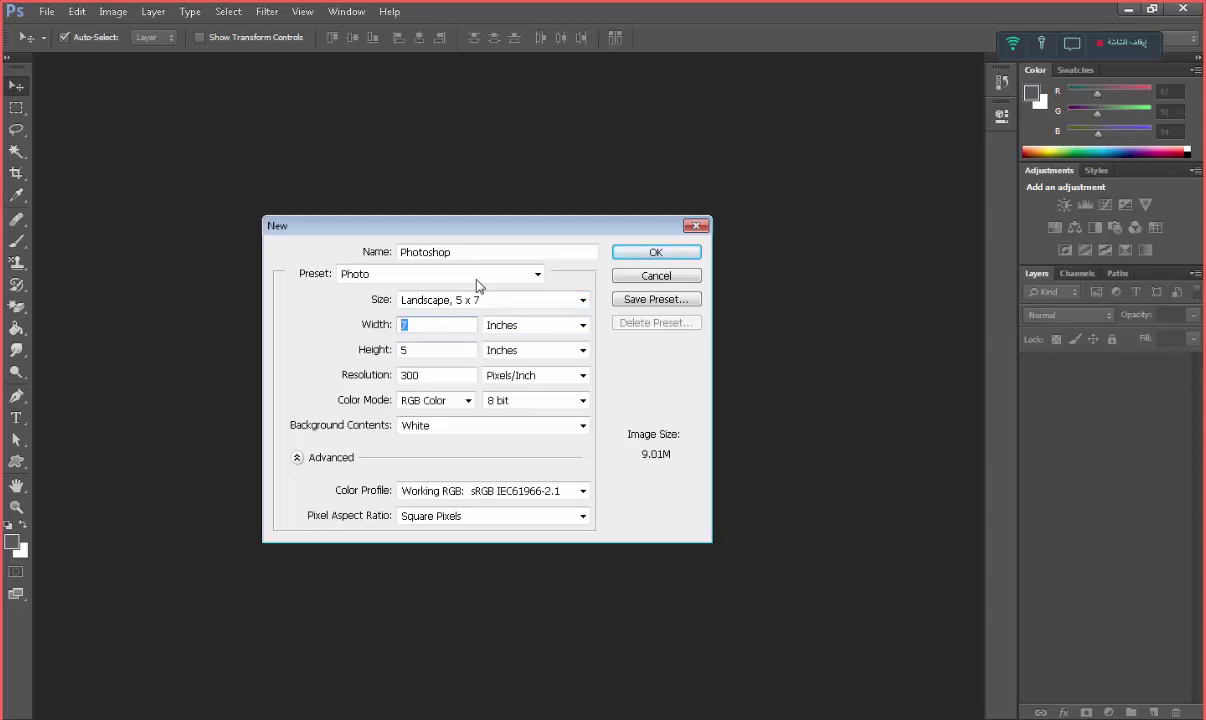
pyautogui.press('Tab')
pyautogui.press('Tab')
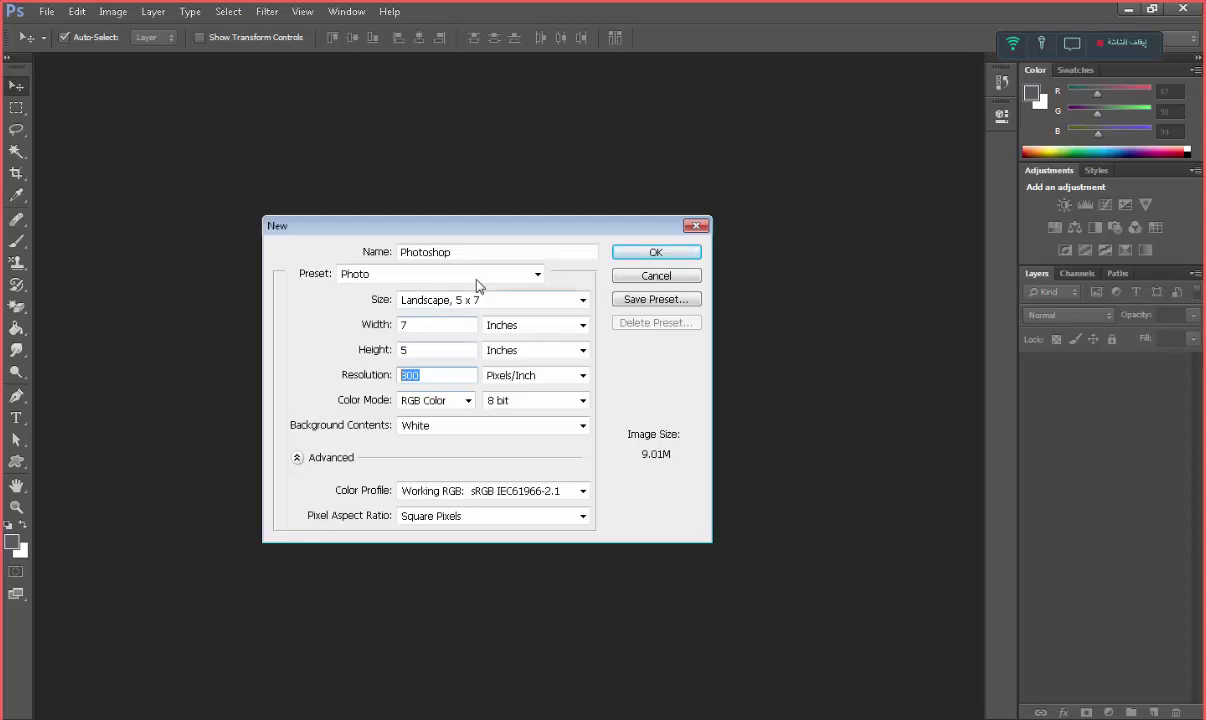
pyautogui.hotkey('shift', 'Tab')
pyautogui.hotkey('shift', 'Tab')
# Apply the Web preset, browsing its sizes but keeping 800 x 600
pyautogui.click(477, 280)
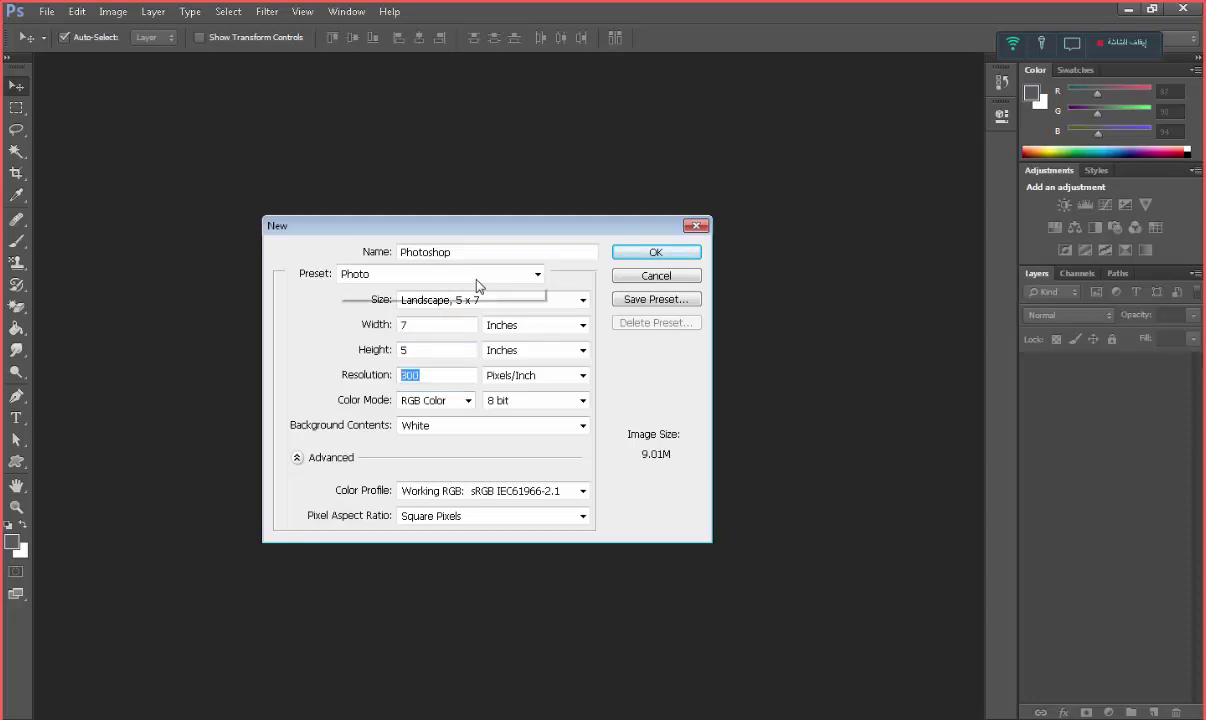
pyautogui.press('Down')
pyautogui.press('Down')
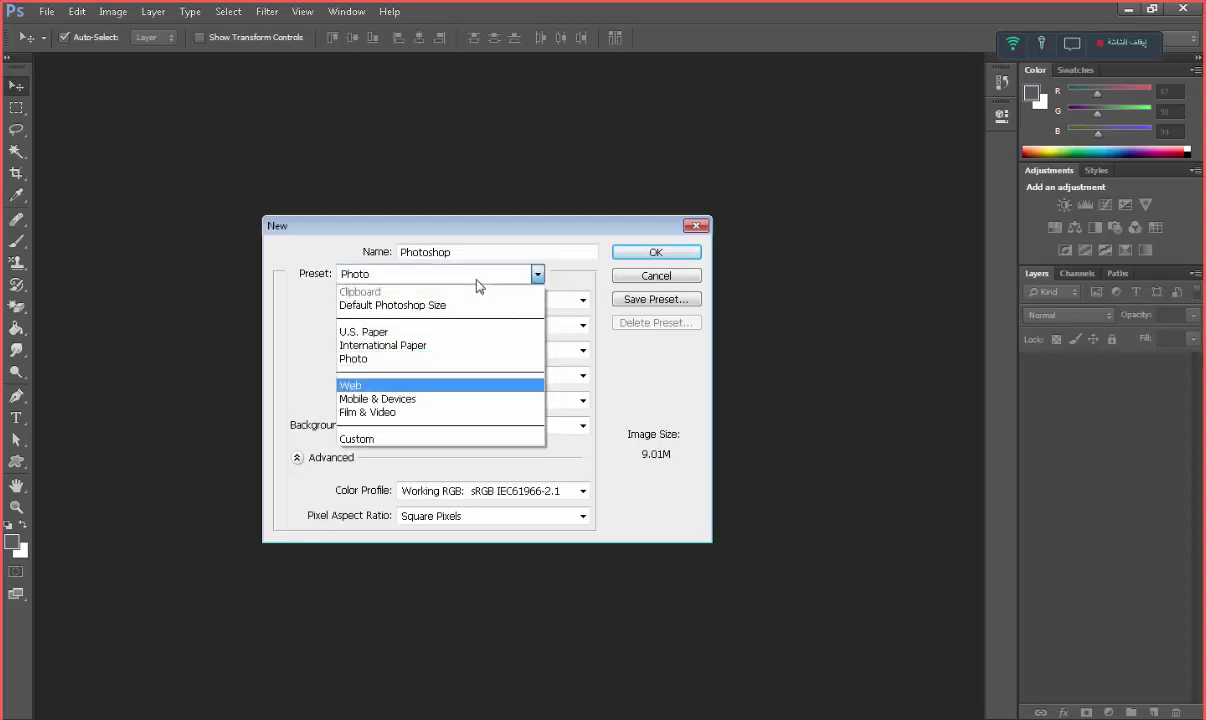
pyautogui.press('Return')
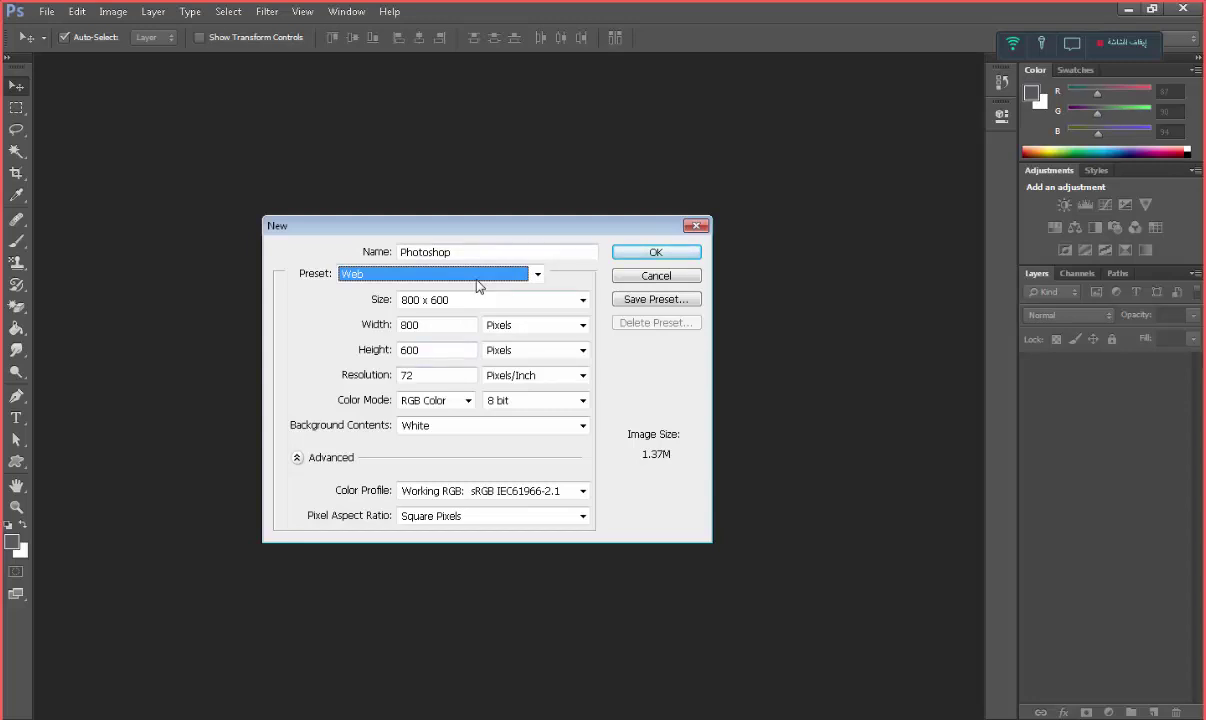
pyautogui.press('Tab')
pyautogui.hotkey('alt', 'Down')
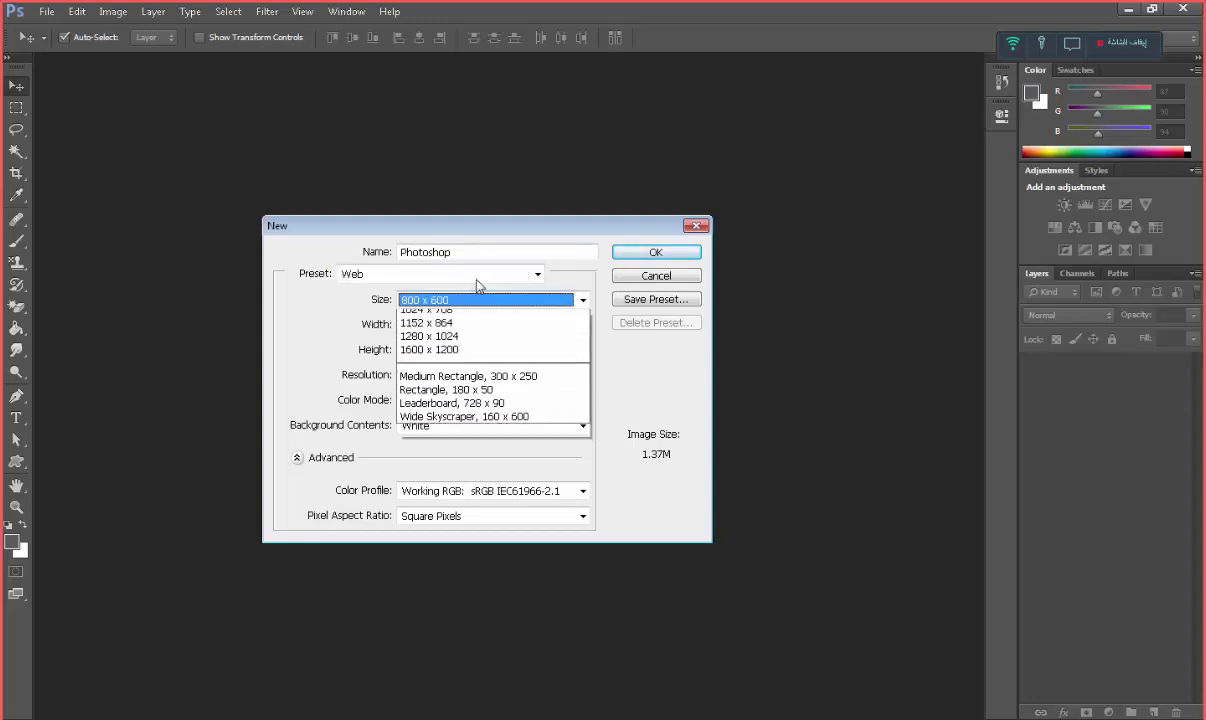
pyautogui.press('Down')
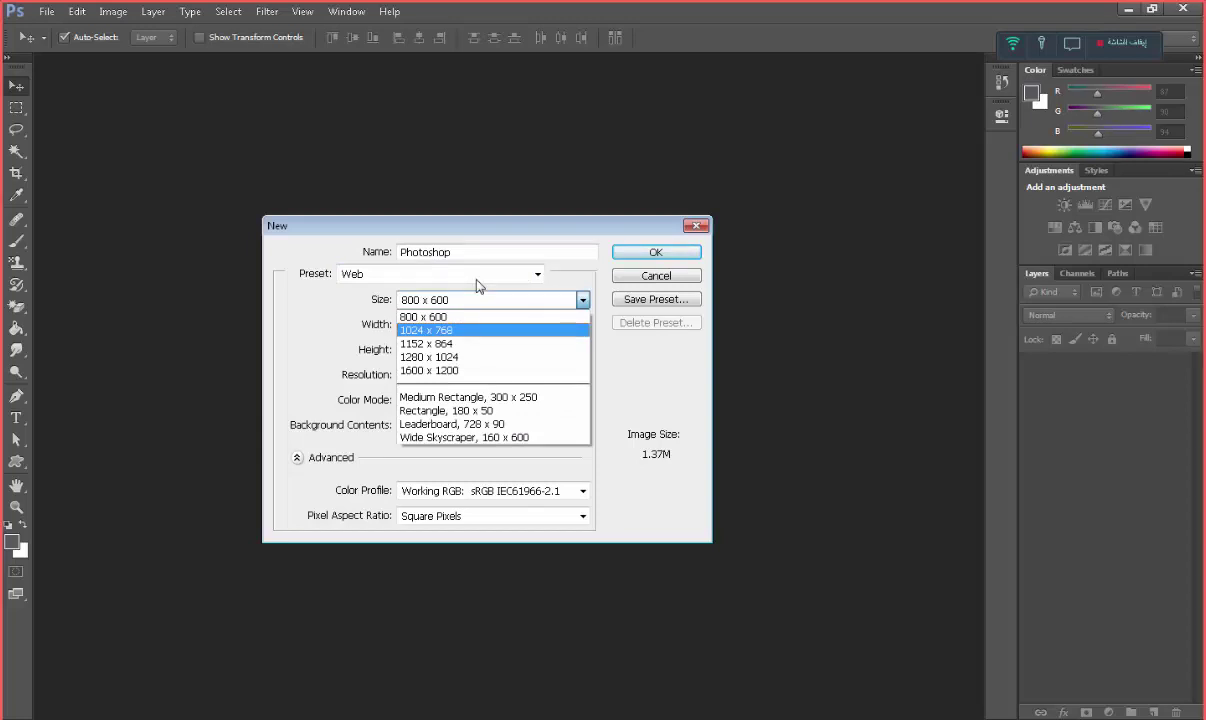
pyautogui.press('Escape')
# Switch the preset to Mobile & Devices at 240 x 320 pixels, 72 ppi
pyautogui.hotkey('shift', 'Tab')
pyautogui.hotkey('alt', 'Down')
pyautogui.press('Escape')
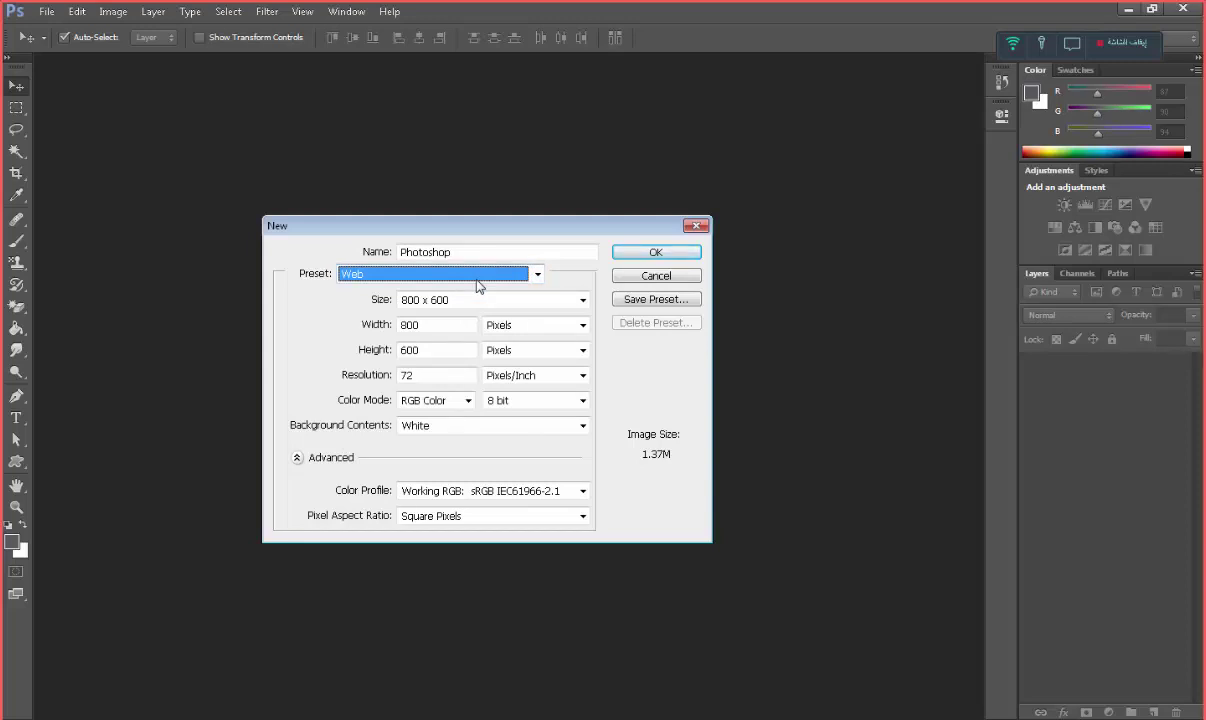
pyautogui.hotkey('alt', 'Down')
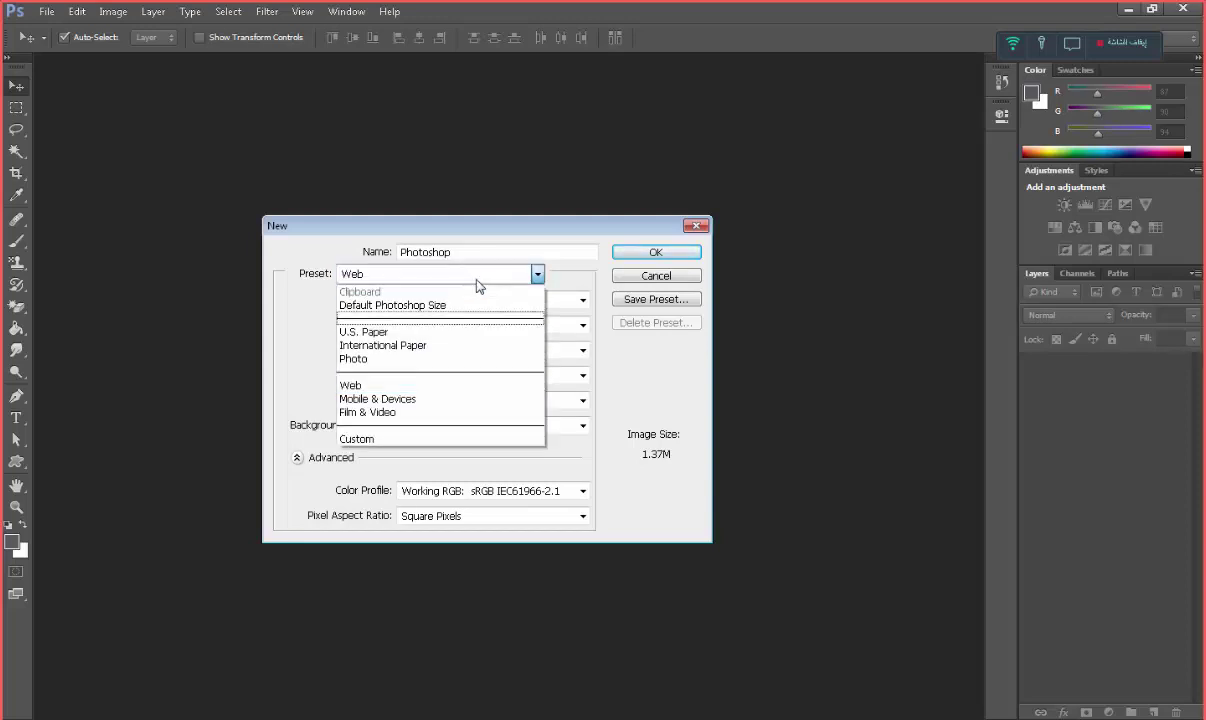
pyautogui.press('Down')
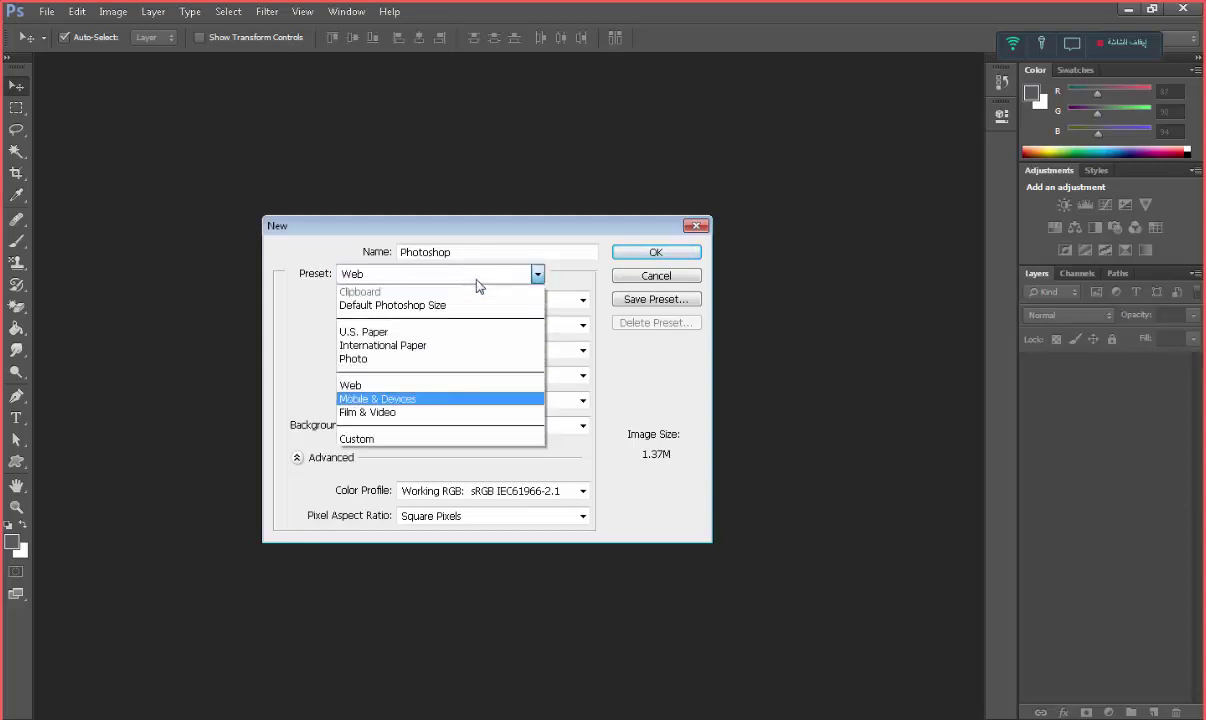
pyautogui.press('Return')
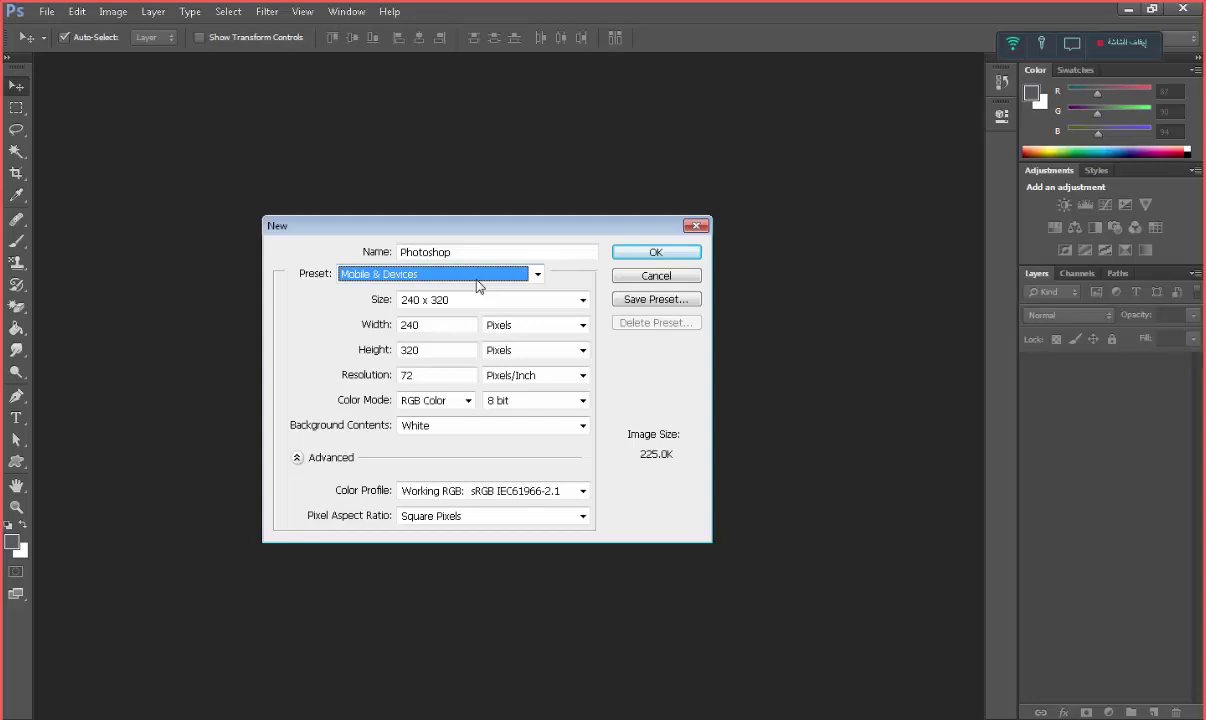
# Browse the mobile screen sizes and keep 240 x 320
pyautogui.press('Tab')
pyautogui.hotkey('alt', 'Down')
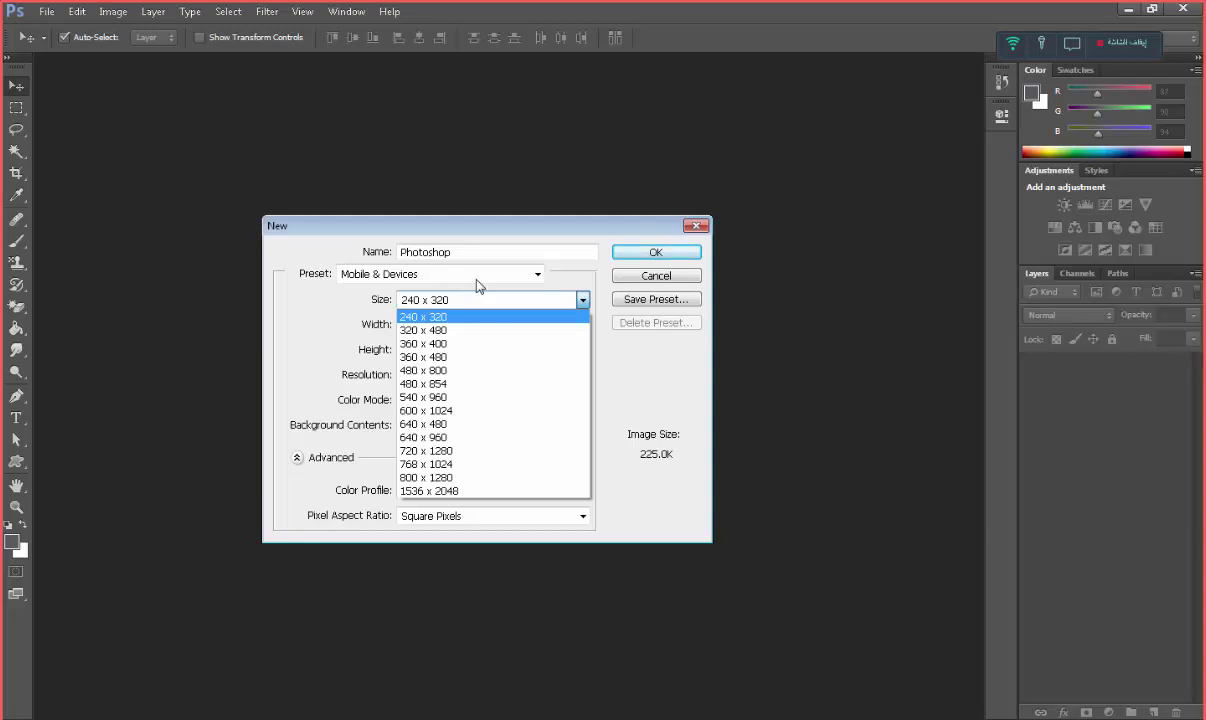
pyautogui.press('Down')
pyautogui.press('Up')
pyautogui.press('Down')
pyautogui.press('Down')
pyautogui.press('Down')
pyautogui.press('Down')
pyautogui.press('Down')
pyautogui.press('Down')
pyautogui.press('Up')
pyautogui.press('Up')
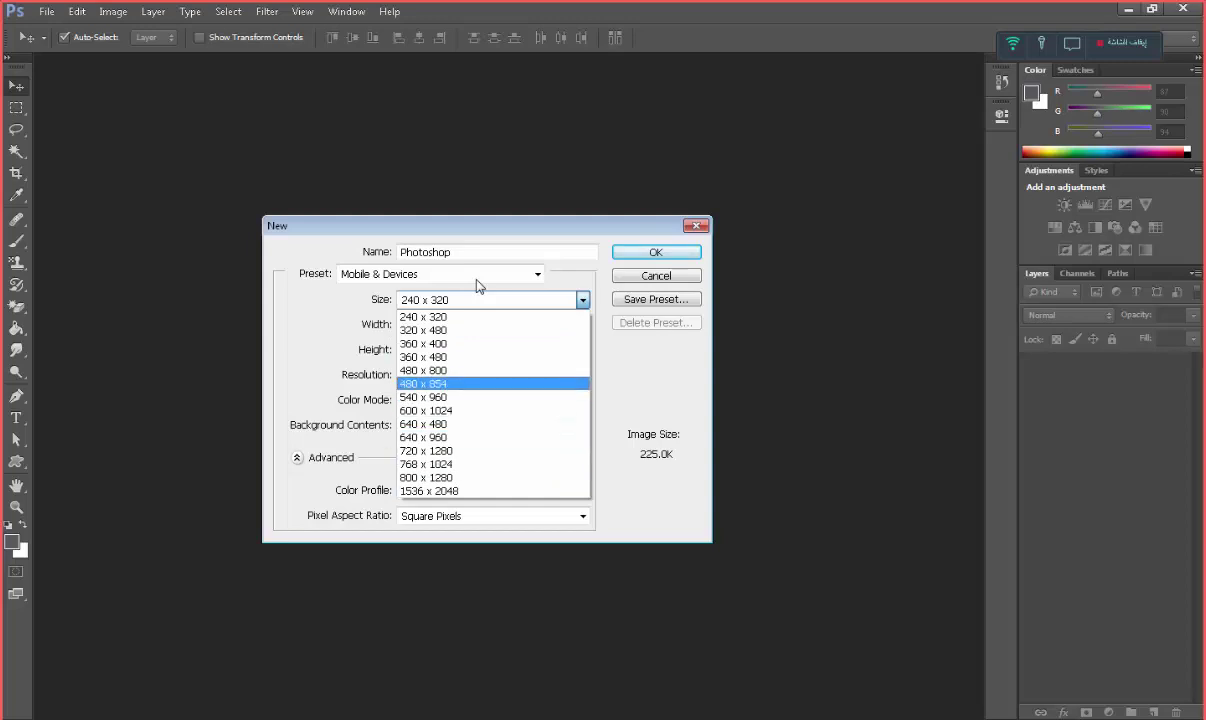
pyautogui.press('Up')
pyautogui.press('Up')
pyautogui.press('Up')
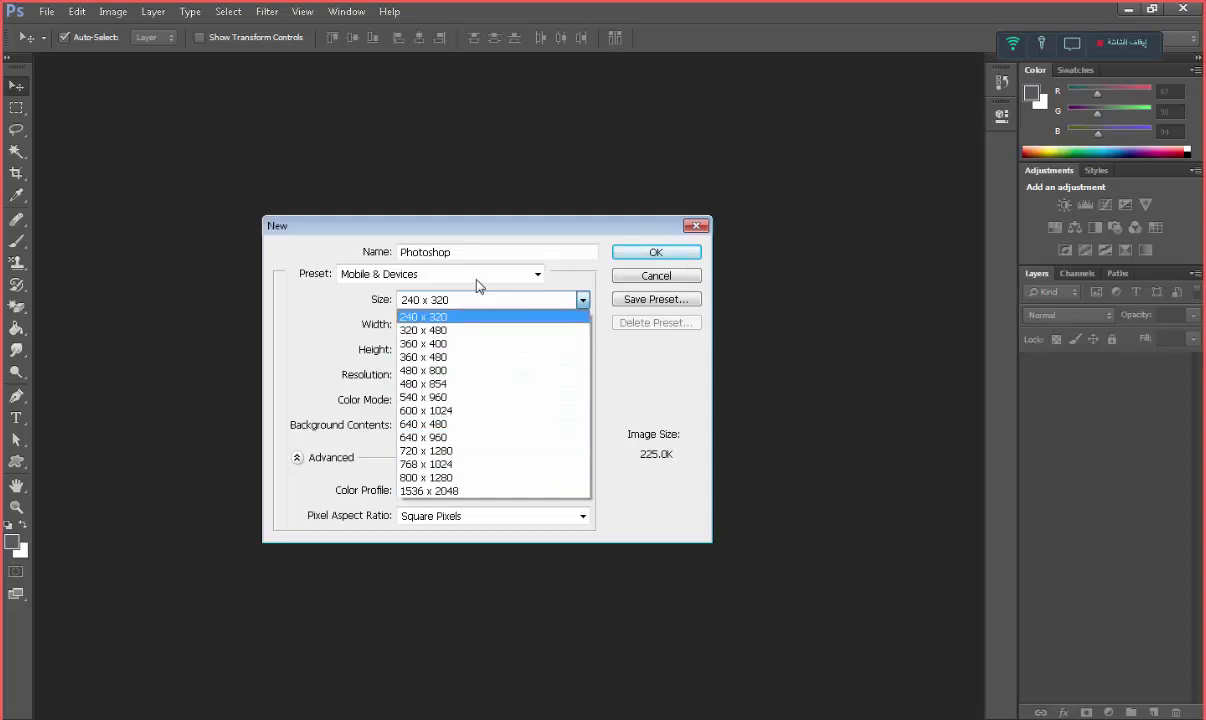
pyautogui.press('Return')
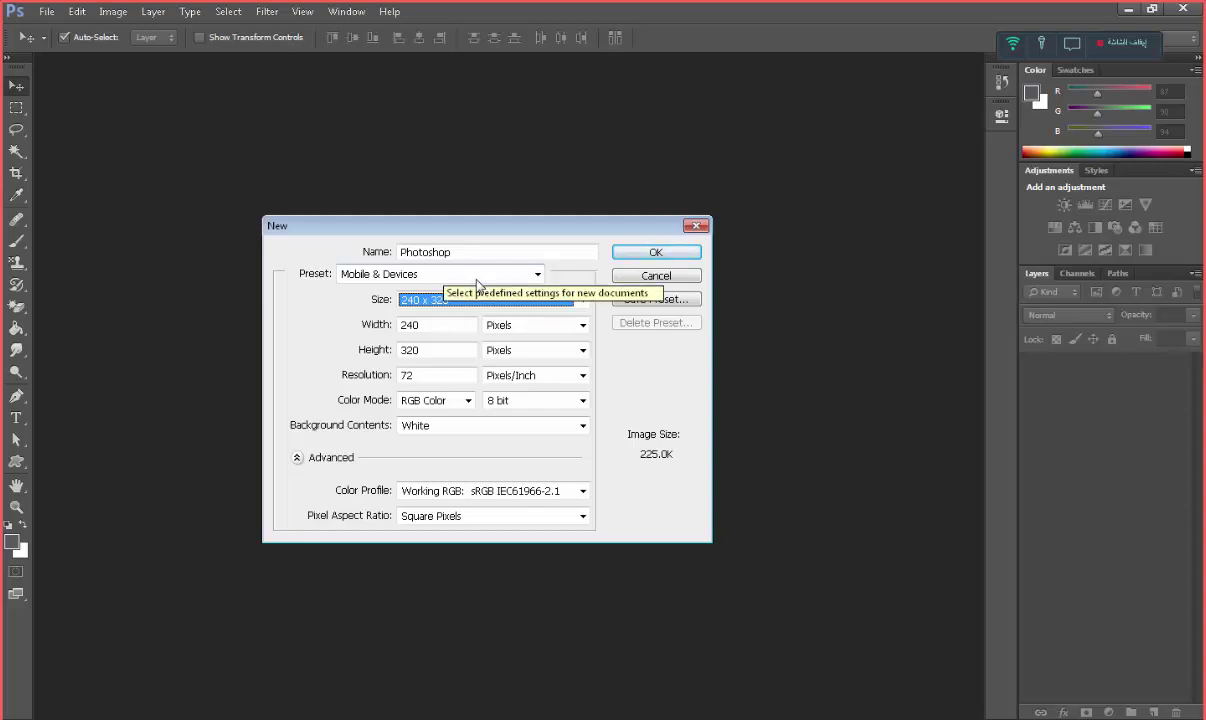
pyautogui.click(478, 274)
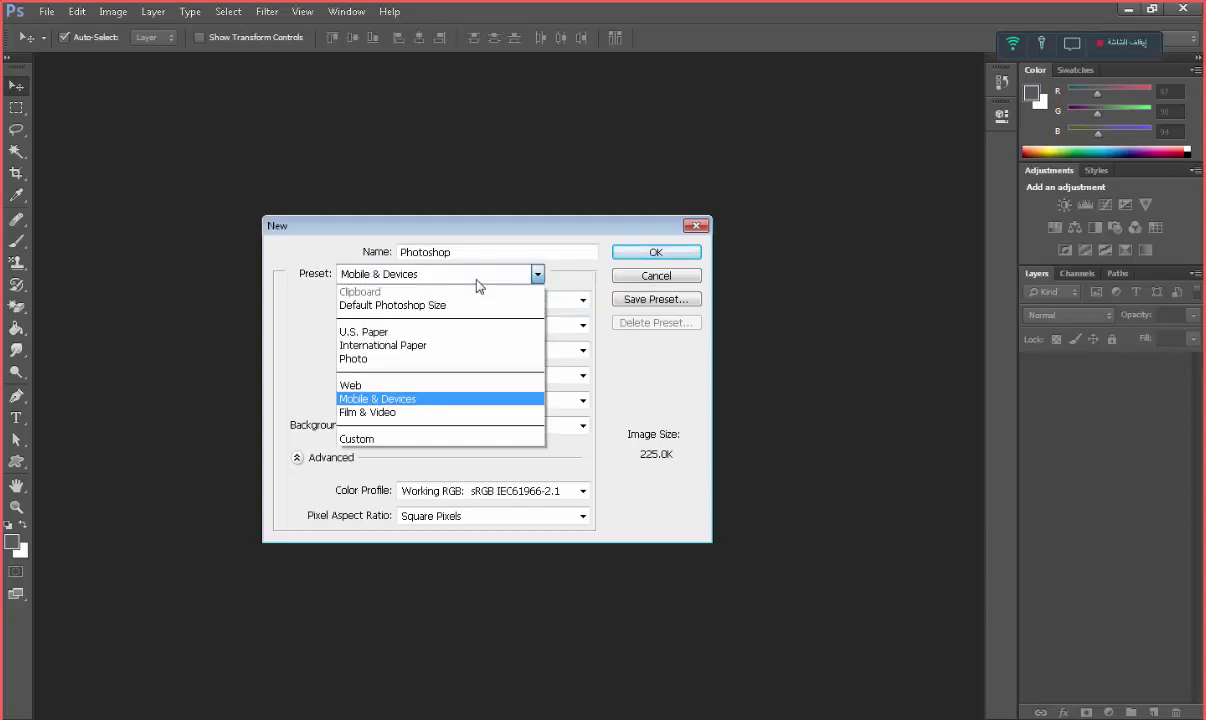
pyautogui.press('Down')
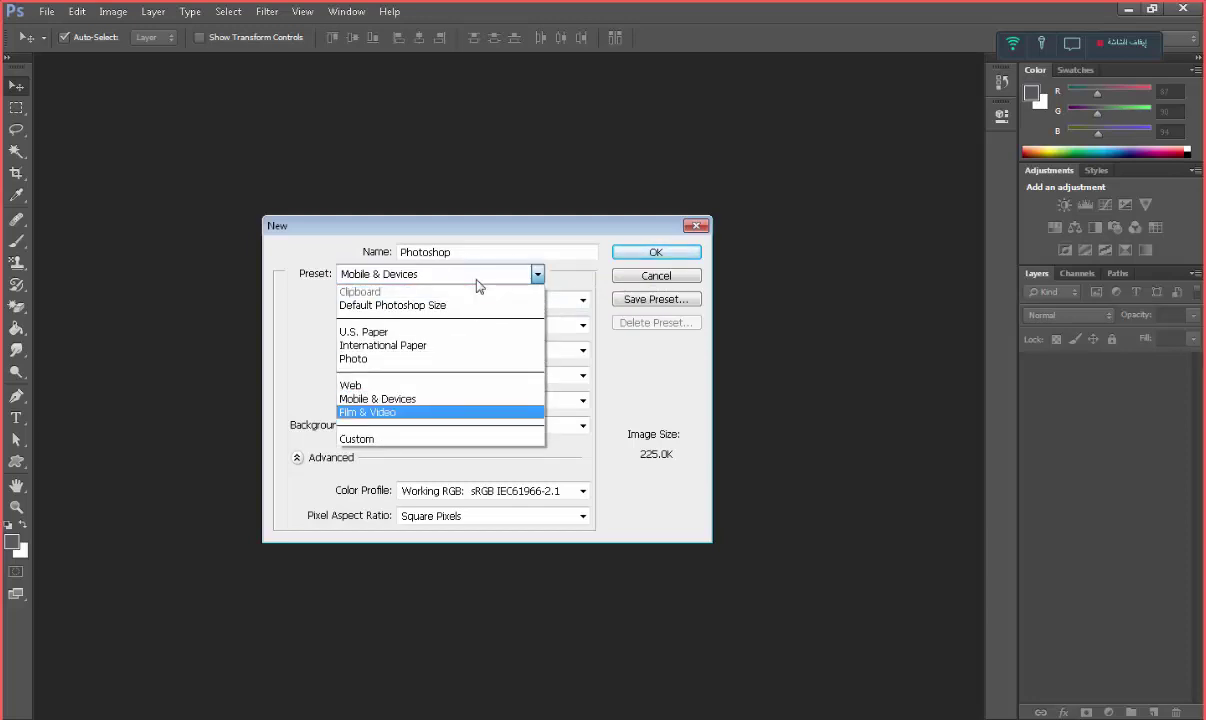
# Apply the Film & Video preset and keep NTSC DV 720 x 480 after browsing sizes
pyautogui.press('Return')
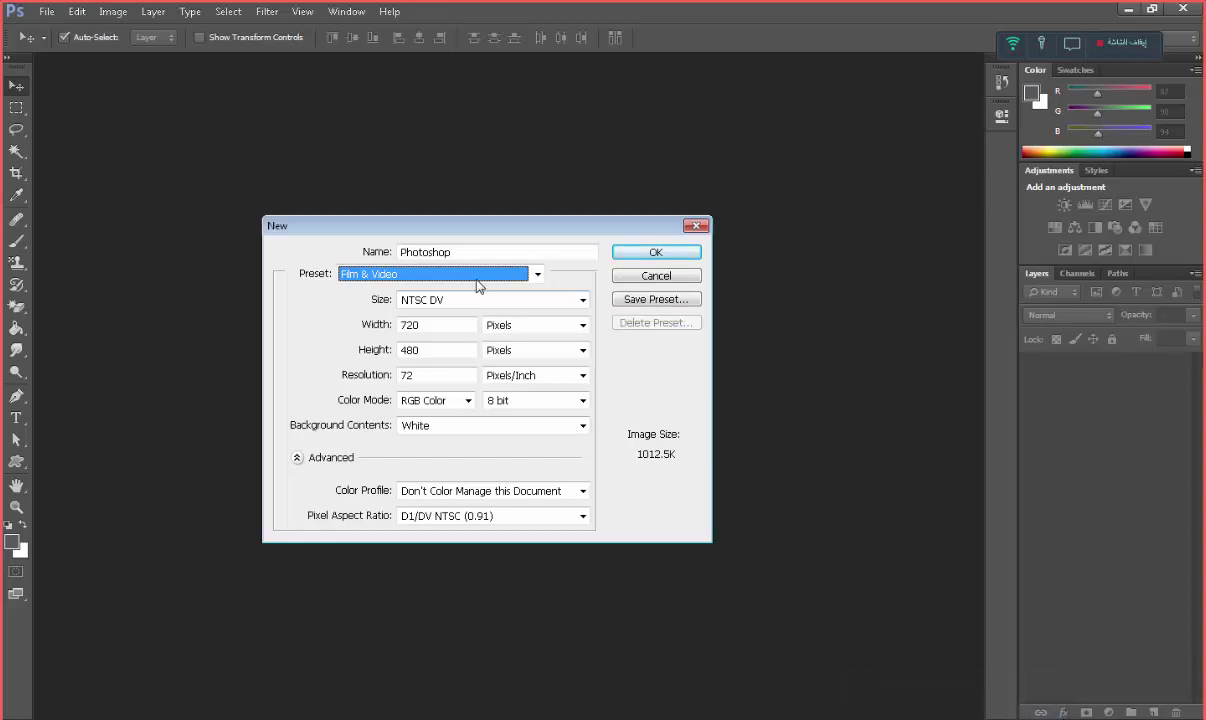
pyautogui.press('Tab')
pyautogui.hotkey('alt', 'Down')
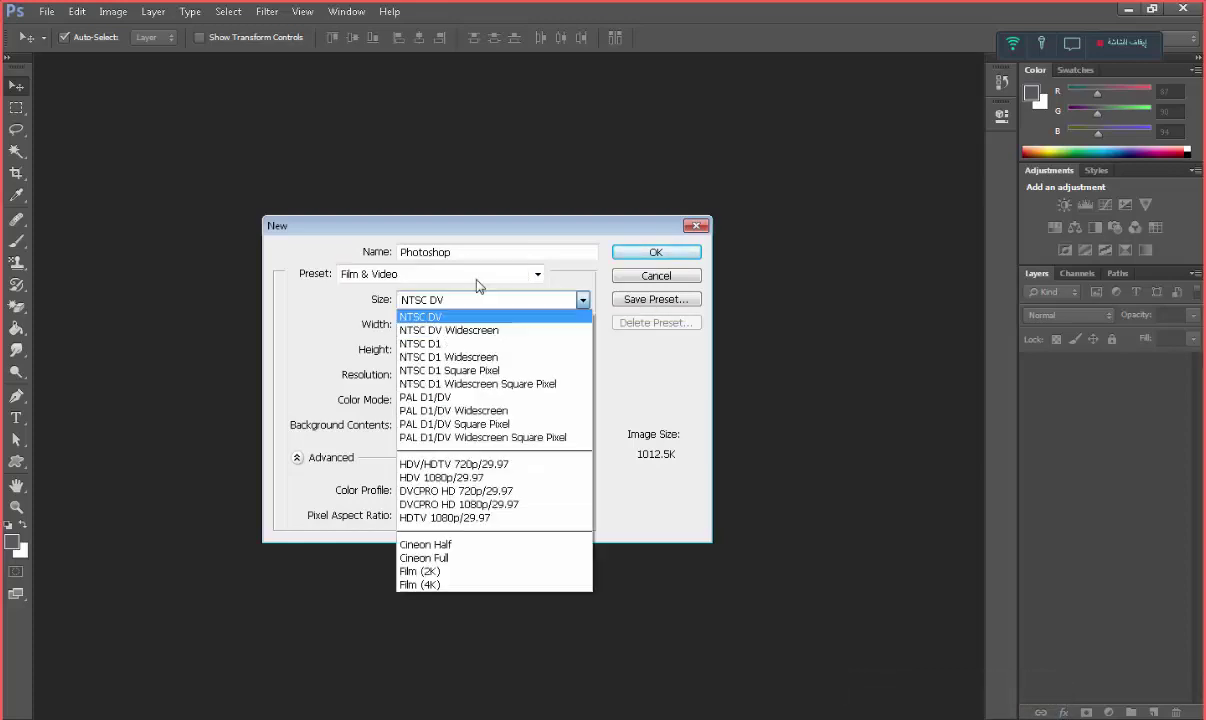
pyautogui.press('Down')
pyautogui.press('Down')
pyautogui.press('Down')
pyautogui.press('Down')
pyautogui.press('Down')
pyautogui.press('Down')
pyautogui.press('Down')
pyautogui.press('Up')
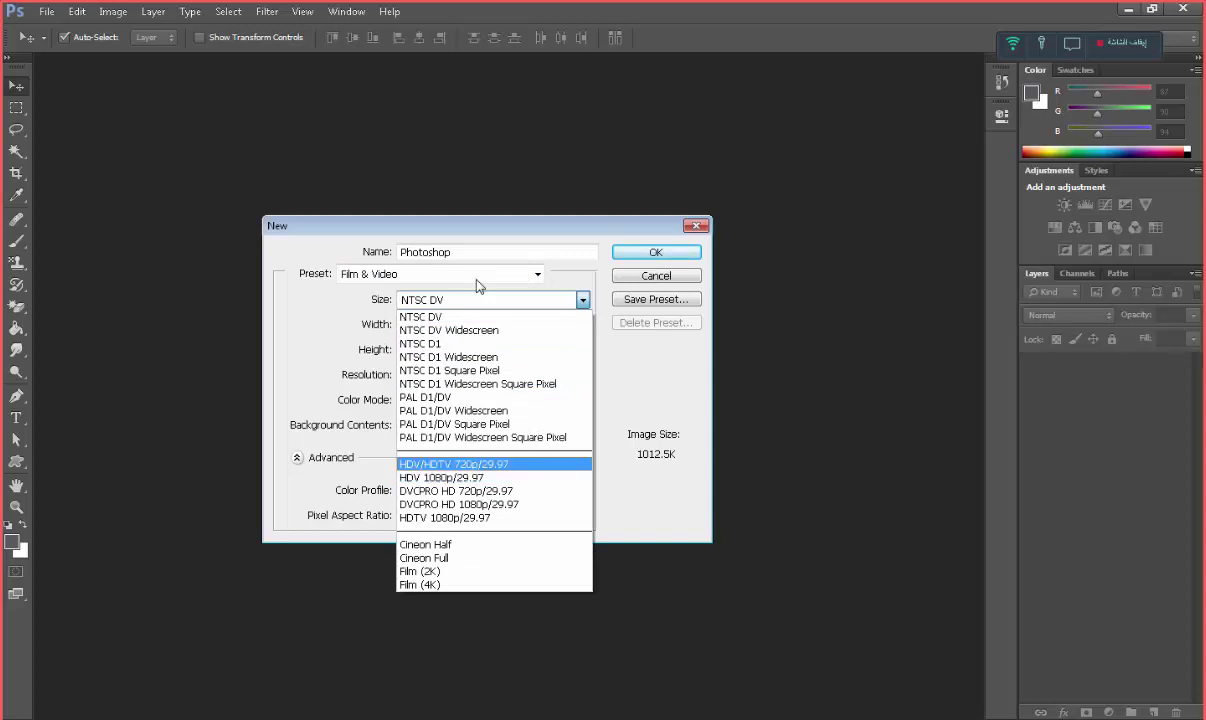
pyautogui.press('Up')
pyautogui.press('Up')
pyautogui.press('Up')
pyautogui.press('Up')
pyautogui.press('Up')
pyautogui.press('Up')
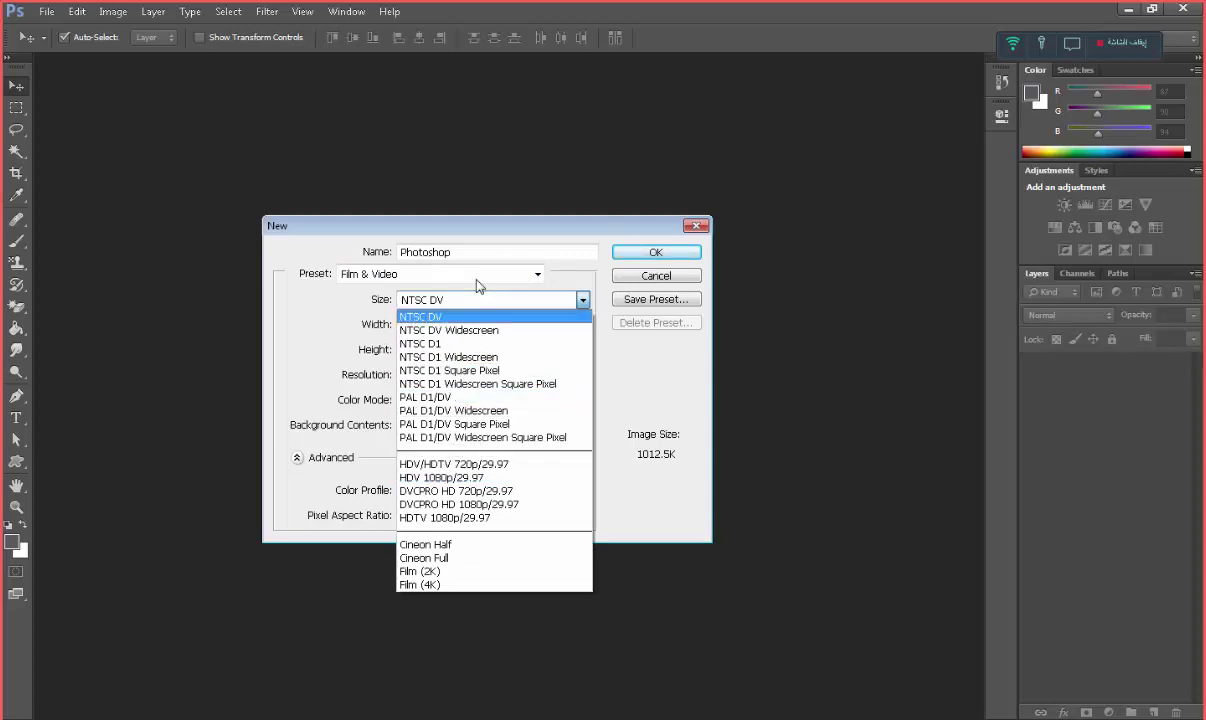
pyautogui.press('Down')
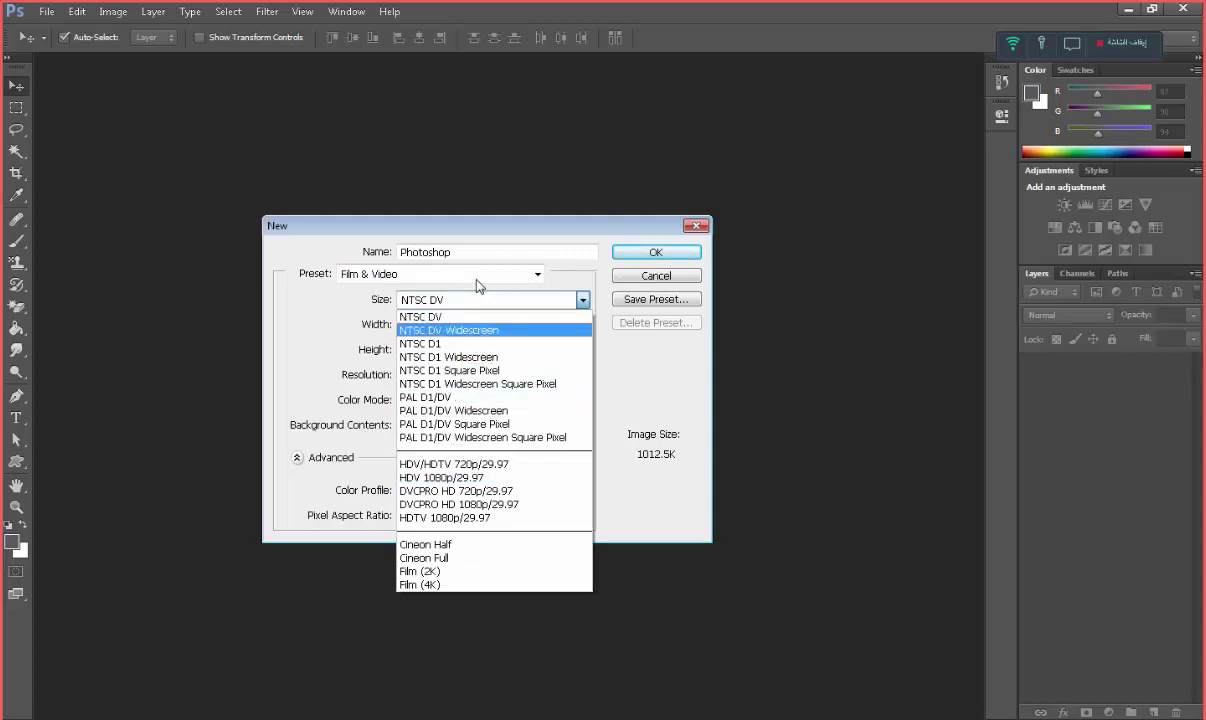
pyautogui.press('Up')
pyautogui.press('Down')
pyautogui.press('Down')
pyautogui.press('Down')
pyautogui.press('Down')
pyautogui.press('Down')
pyautogui.press('Down')
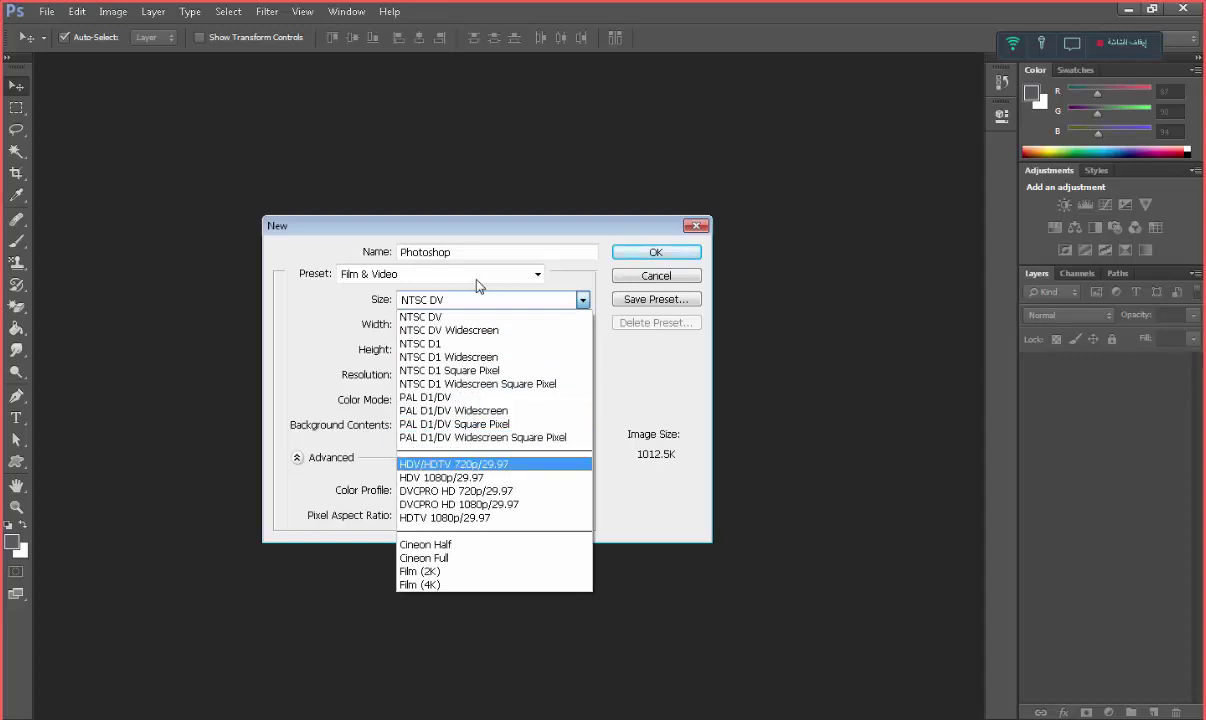
pyautogui.press('Up')
pyautogui.press('Up')
pyautogui.press('Up')
pyautogui.press('Up')
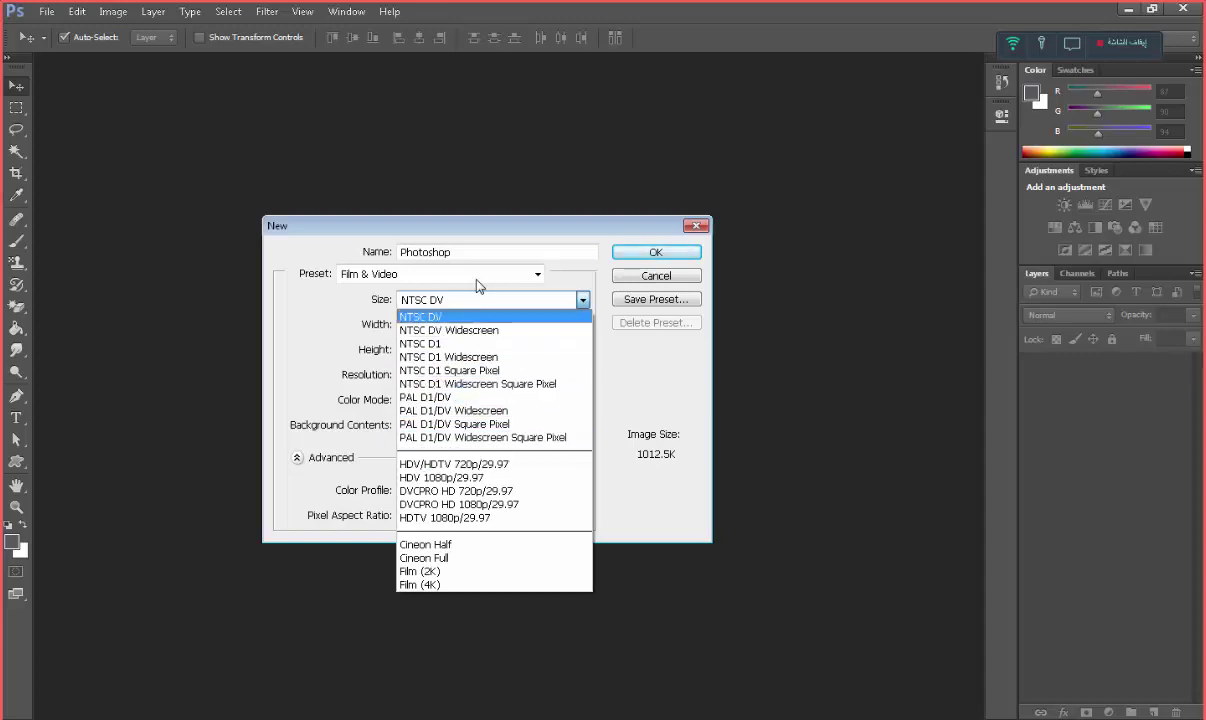
pyautogui.press('Return')
# Browse the Film (4K) and PAL sizes without changing from NTSC DV
pyautogui.click(477, 278)
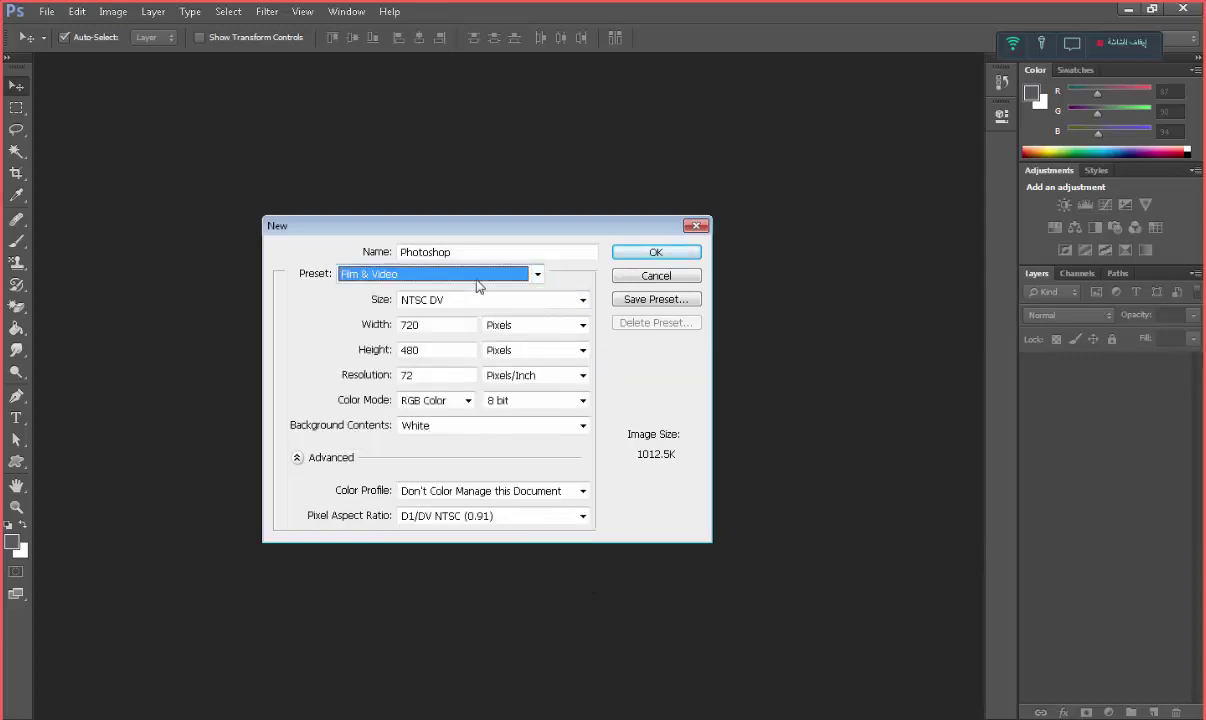
pyautogui.press('Tab')
pyautogui.hotkey('alt', 'Down')
pyautogui.press('Down')
pyautogui.press('Down')
pyautogui.press('Down')
pyautogui.press('Down')
pyautogui.press('Down')
pyautogui.press('Down')
pyautogui.press('Down')
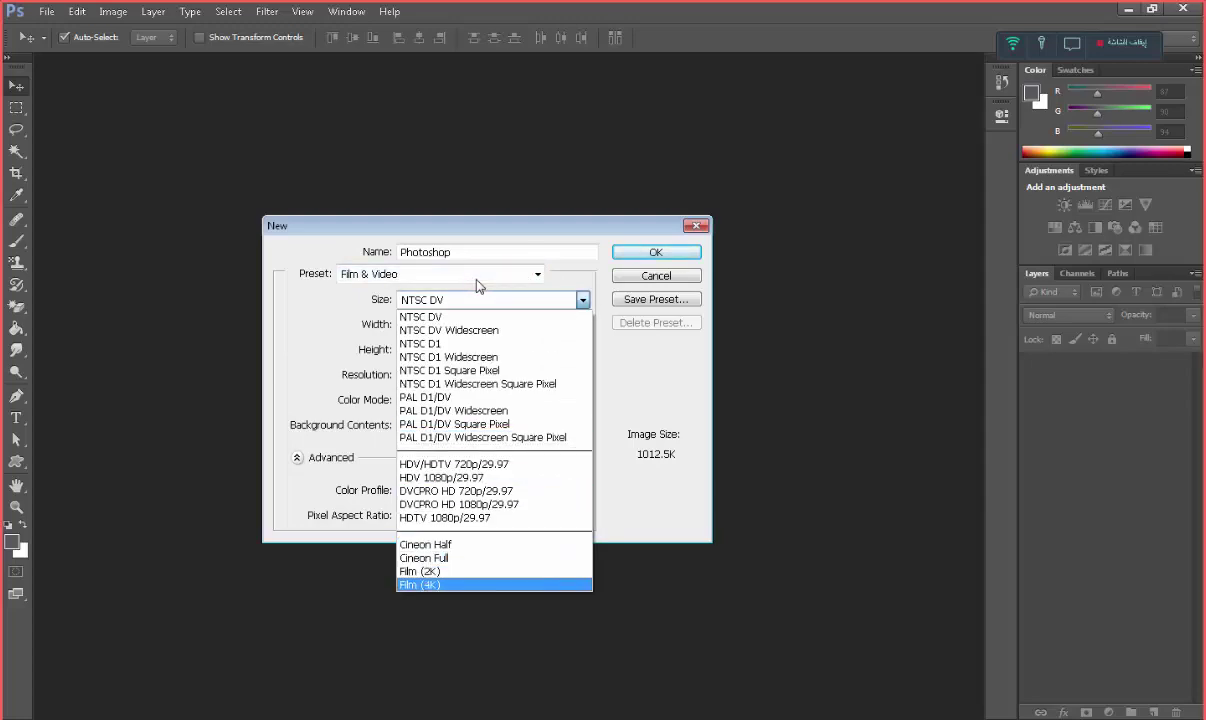
pyautogui.press('Up')
pyautogui.press('Up')
pyautogui.press('Up')
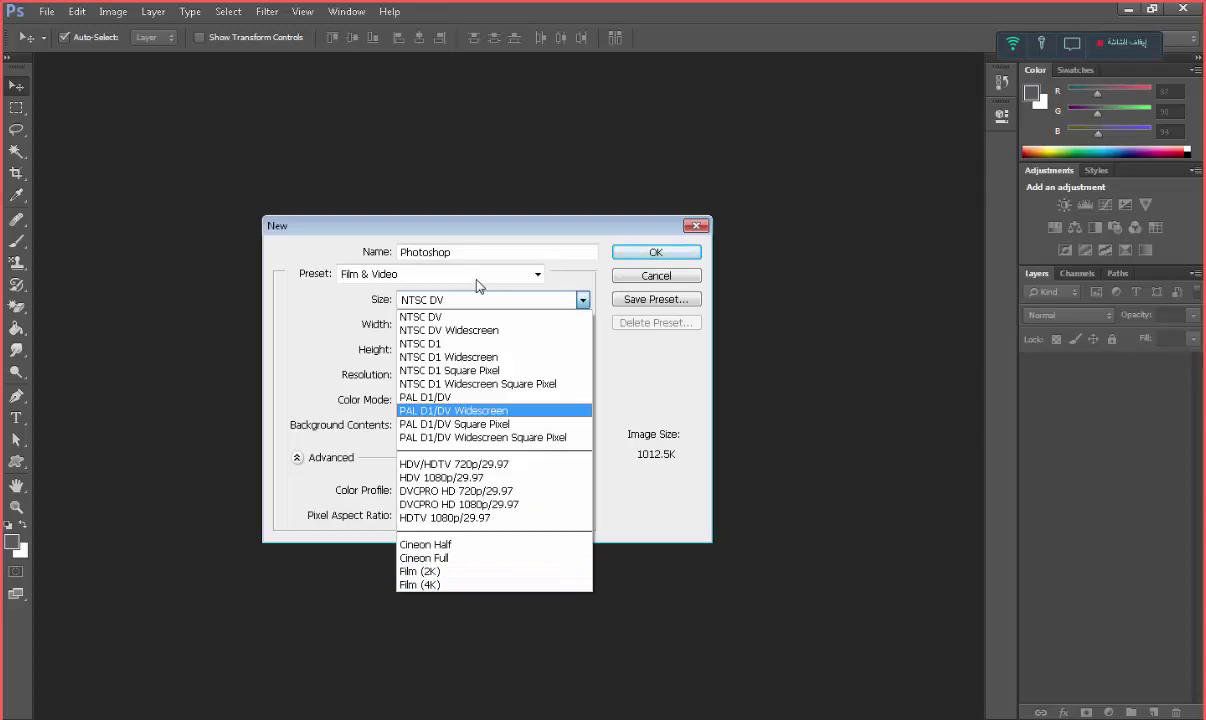
pyautogui.press('Escape')
pyautogui.hotkey('shift', 'Tab')
# Switch the preset to Custom, then to International Paper A4 (210 × 297 mm, 300 ppi)
pyautogui.hotkey('alt', 'Down')
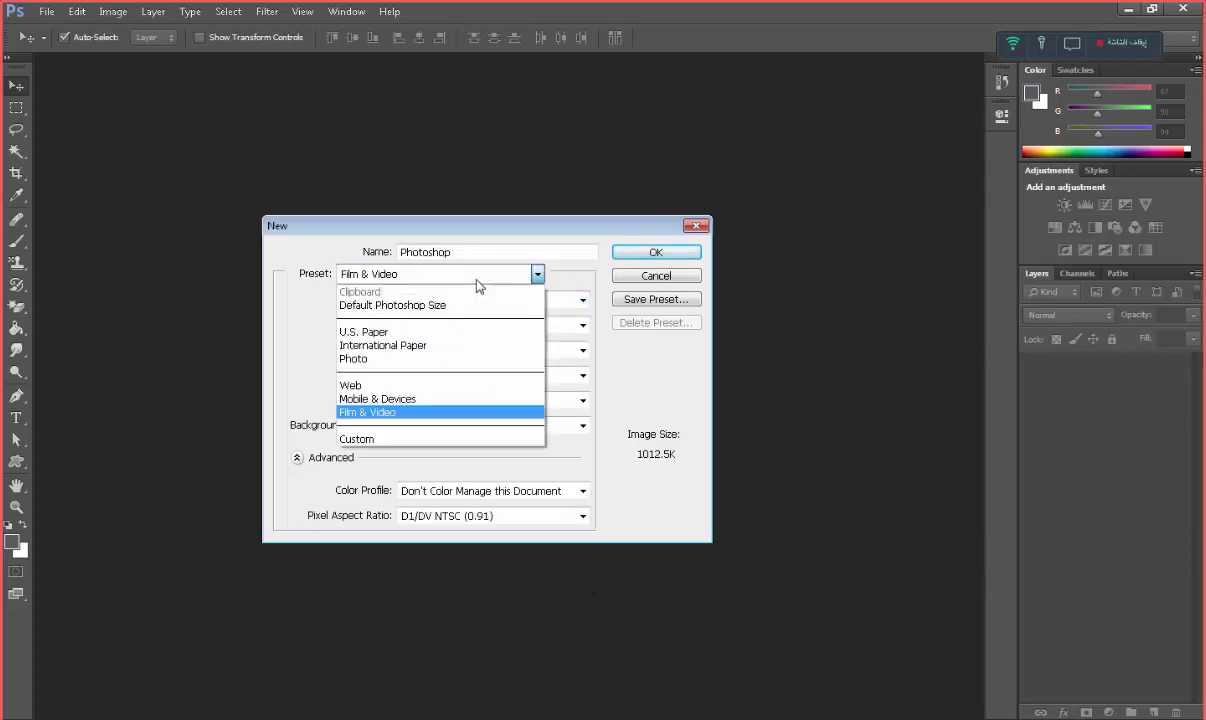
pyautogui.press('Down')
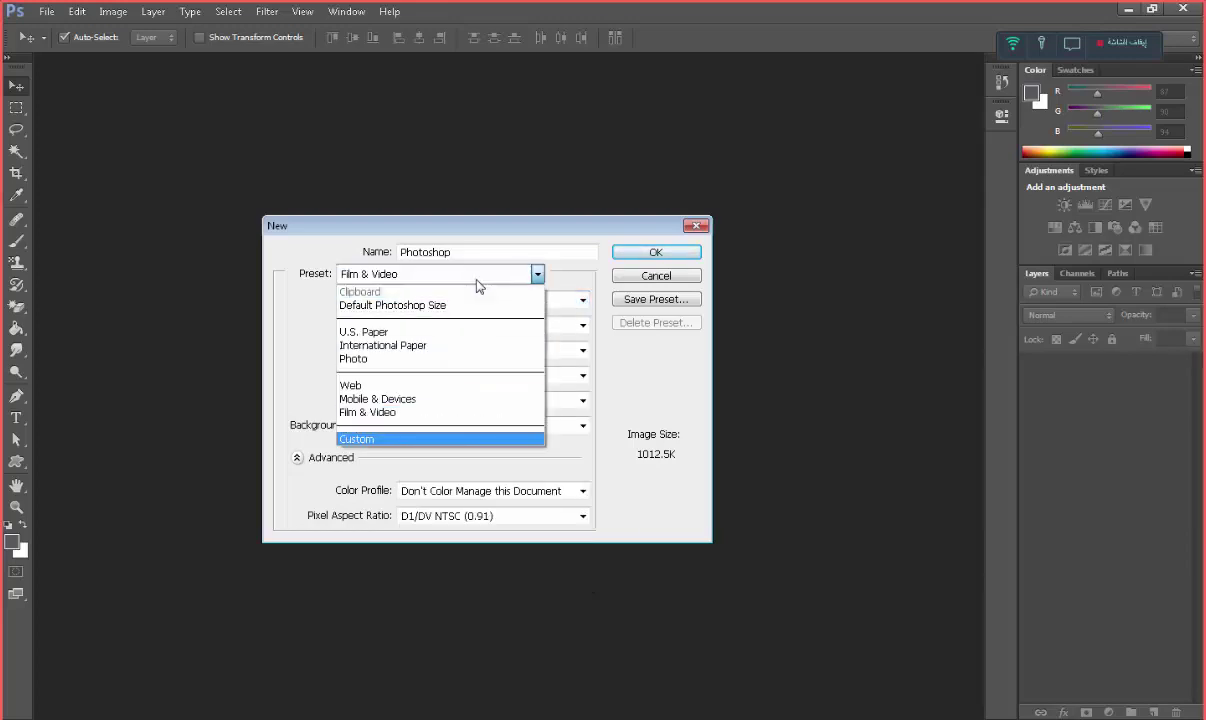
pyautogui.press('Return')
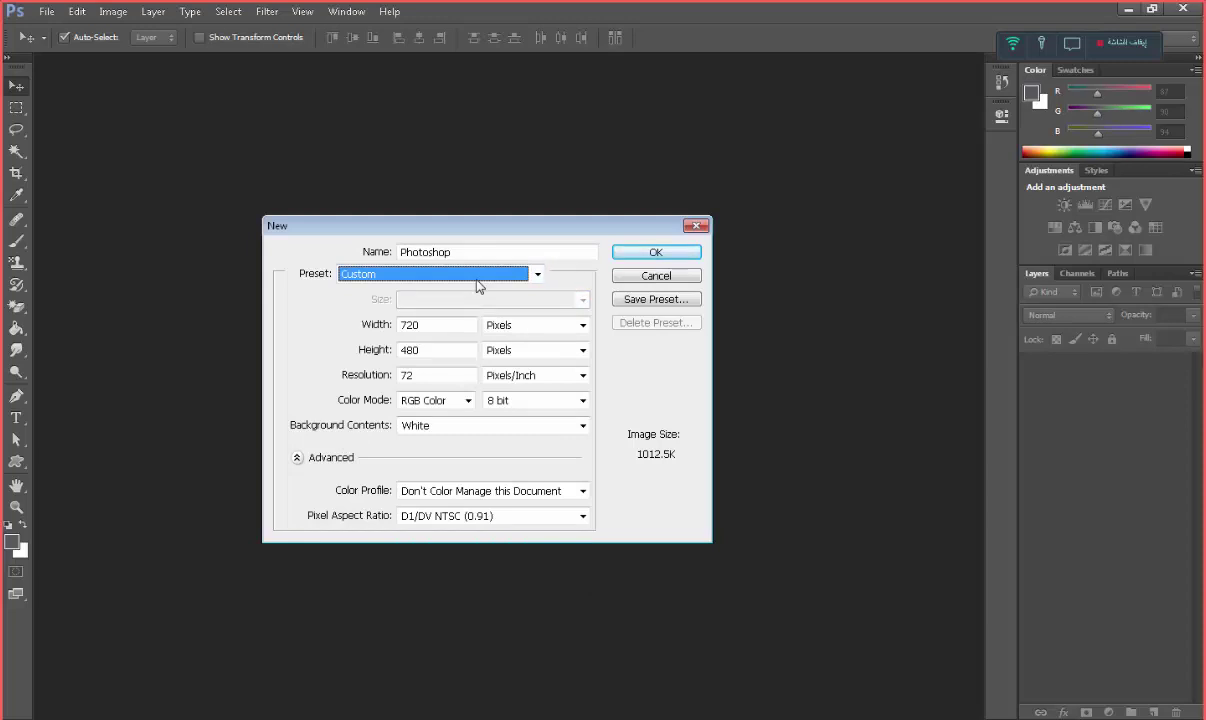
pyautogui.hotkey('alt', 'Down')
pyautogui.press('Up')
pyautogui.press('Up')
pyautogui.press('Up')
pyautogui.press('Return')
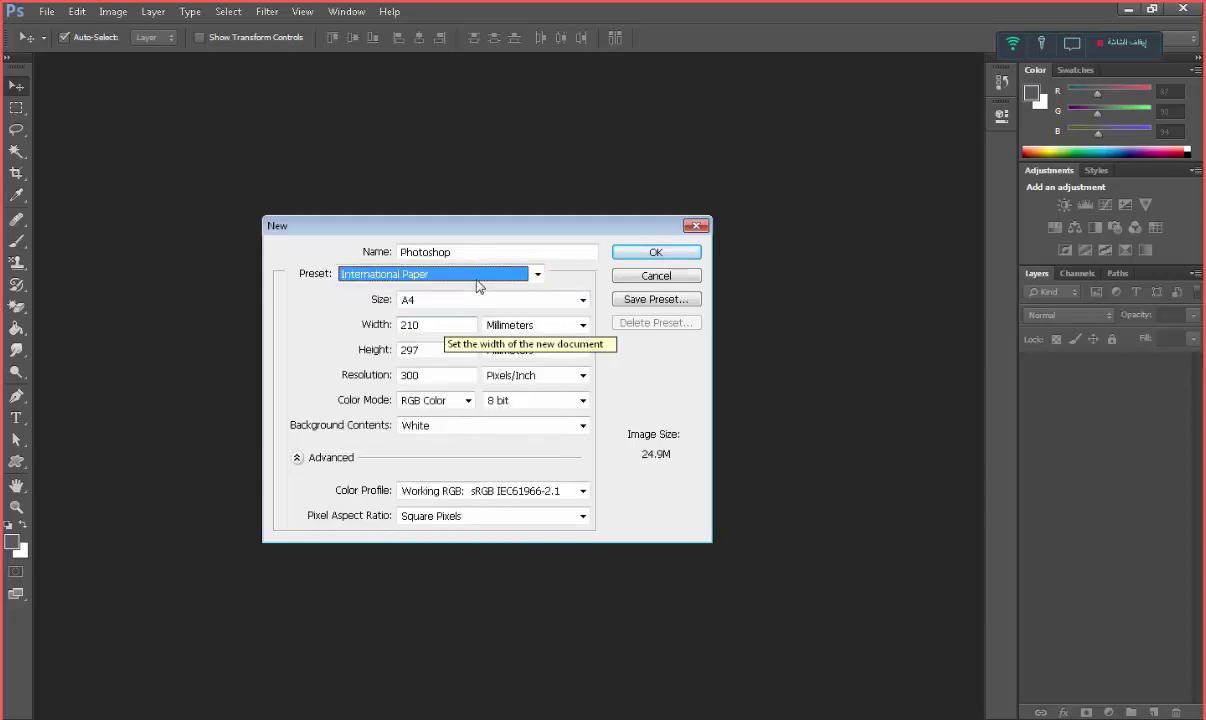
pyautogui.hotkey('alt', 'Down')
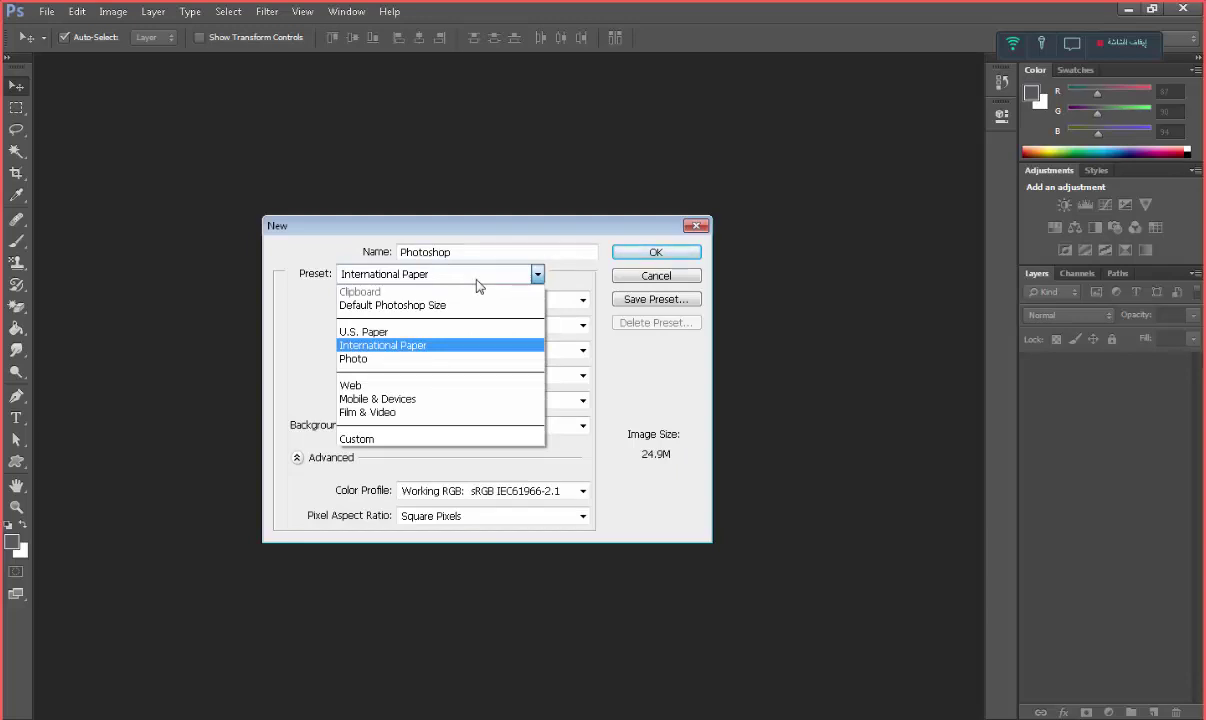
pyautogui.press('Return')
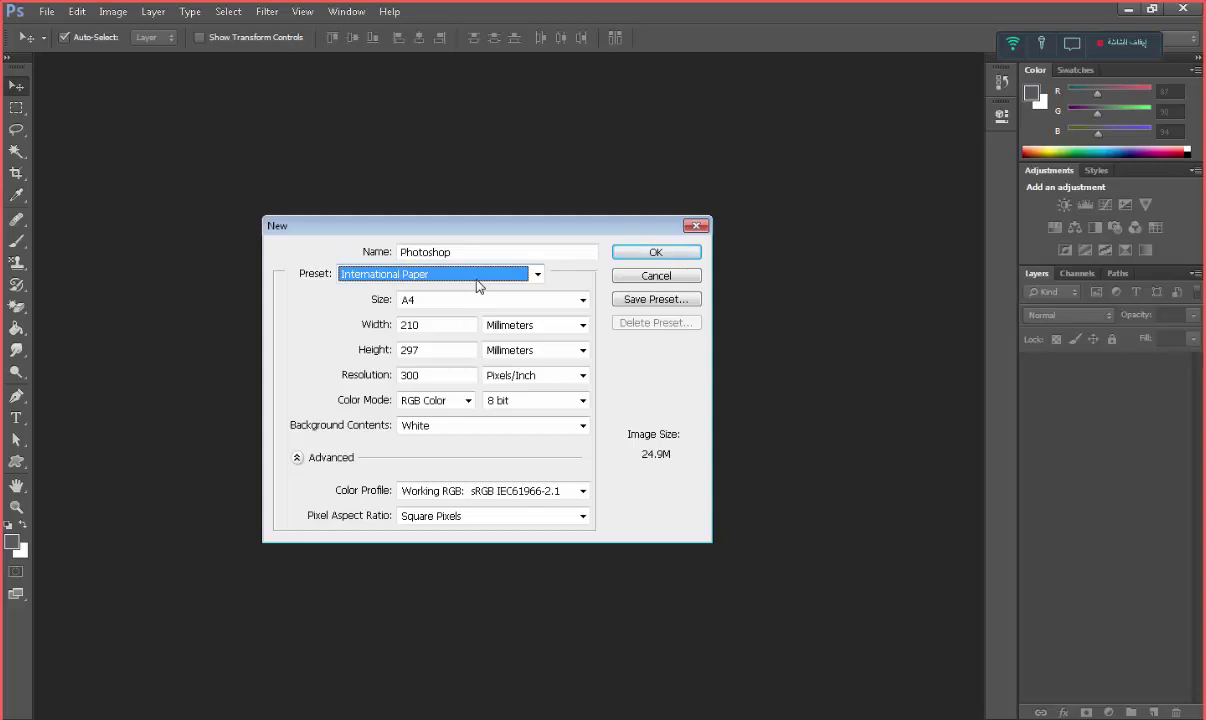
# Step through the Width, Height and Resolution fields and list the Width unit choices
pyautogui.press('Tab')
pyautogui.press('Tab')
pyautogui.press('Tab')
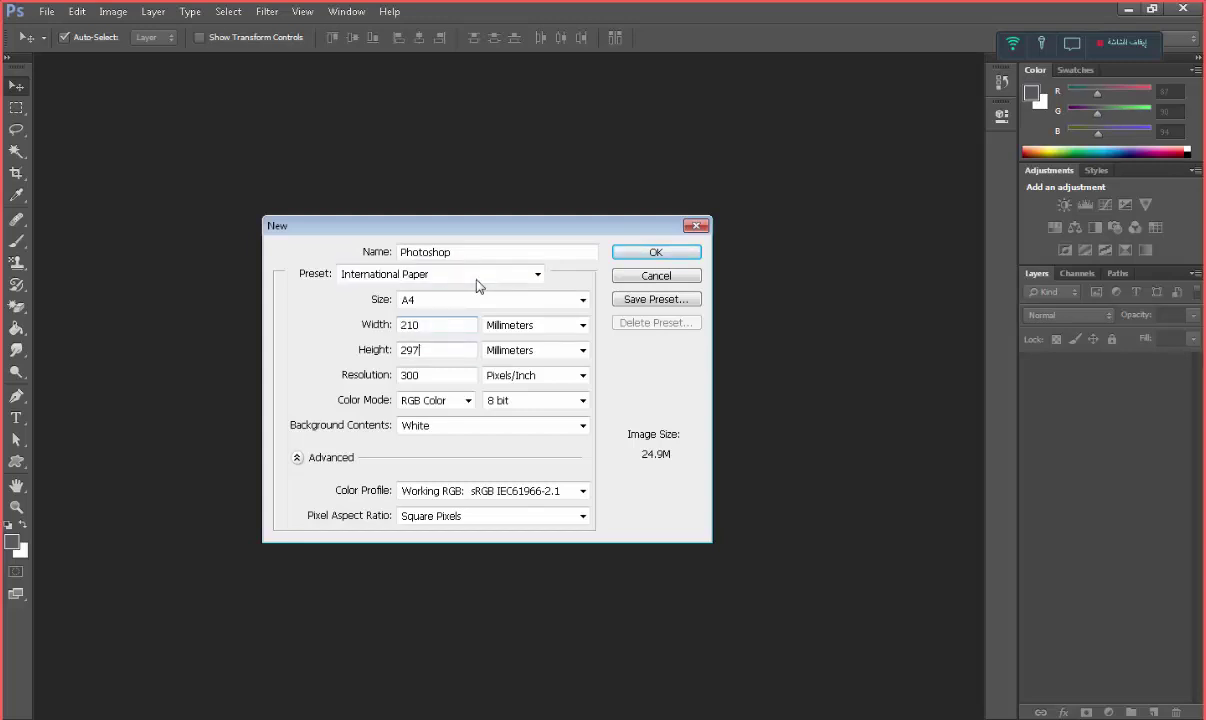
pyautogui.press('Tab')
pyautogui.hotkey('shift', 'Tab')
pyautogui.hotkey('shift', 'Tab')
pyautogui.press('Tab')
pyautogui.press('Tab')
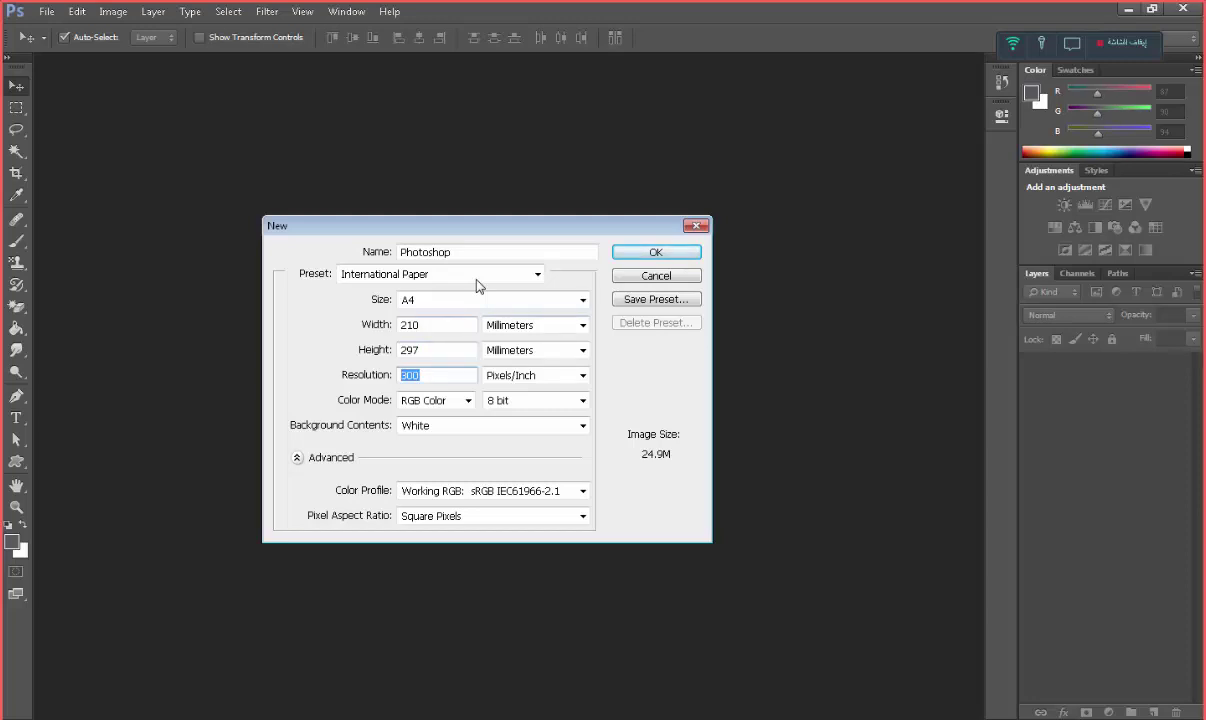
pyautogui.hotkey('alt', 'Down')
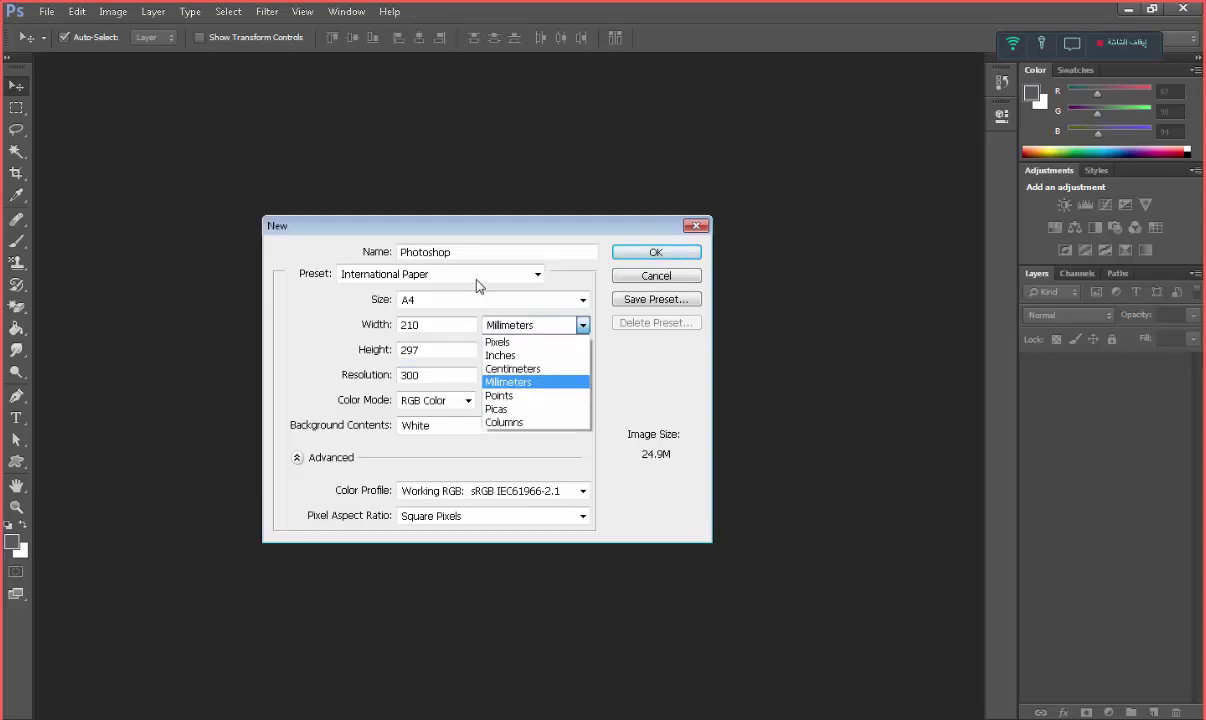
# Browse the width units between Pixels, Millimeters and Centimeters
pyautogui.press('Up')
pyautogui.press('Up')
pyautogui.press('Up')
pyautogui.press('Down')
pyautogui.press('Down')
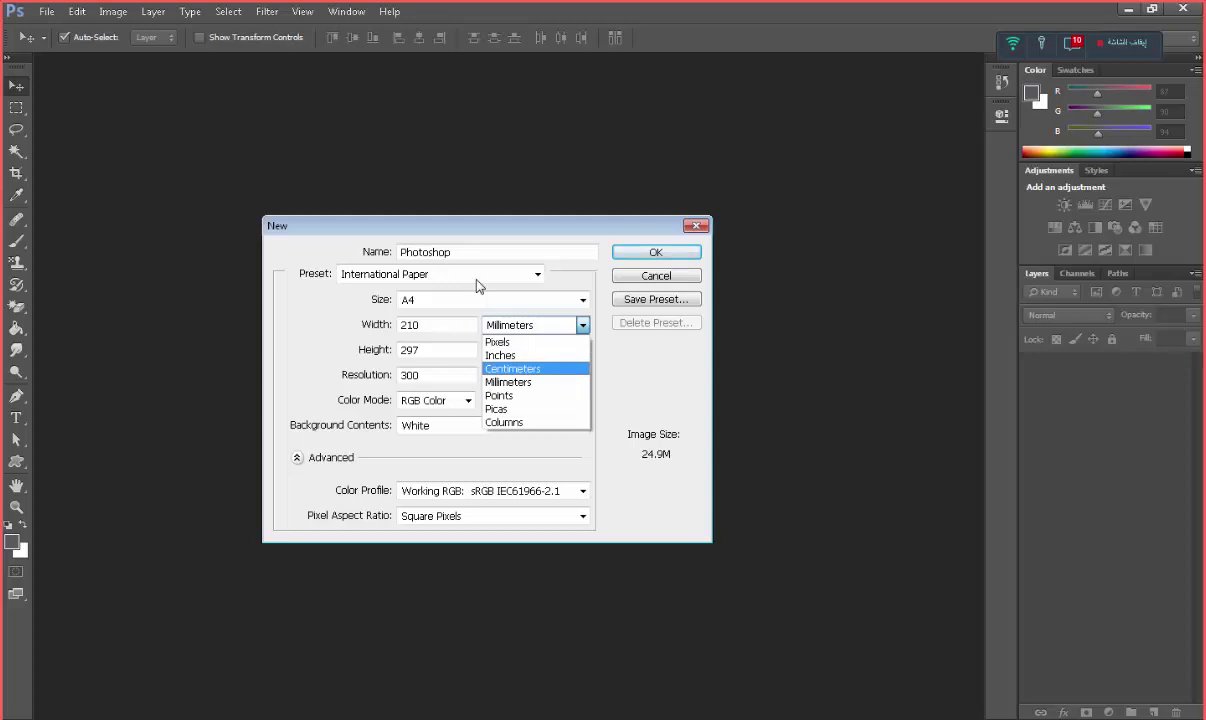
pyautogui.press('Up')
pyautogui.press('Up')
pyautogui.press('Down')
pyautogui.press('Down')
pyautogui.press('Down')
pyautogui.press('Up')
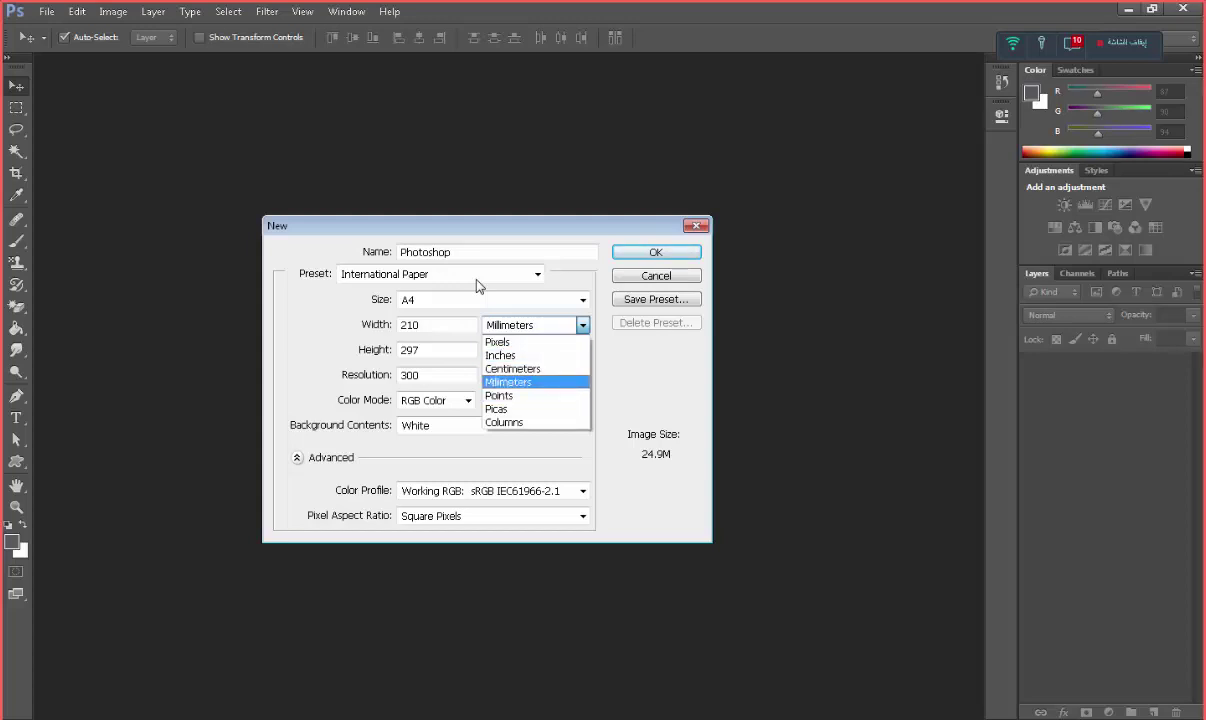
pyautogui.press('Up')
pyautogui.press('Up')
pyautogui.press('Up')
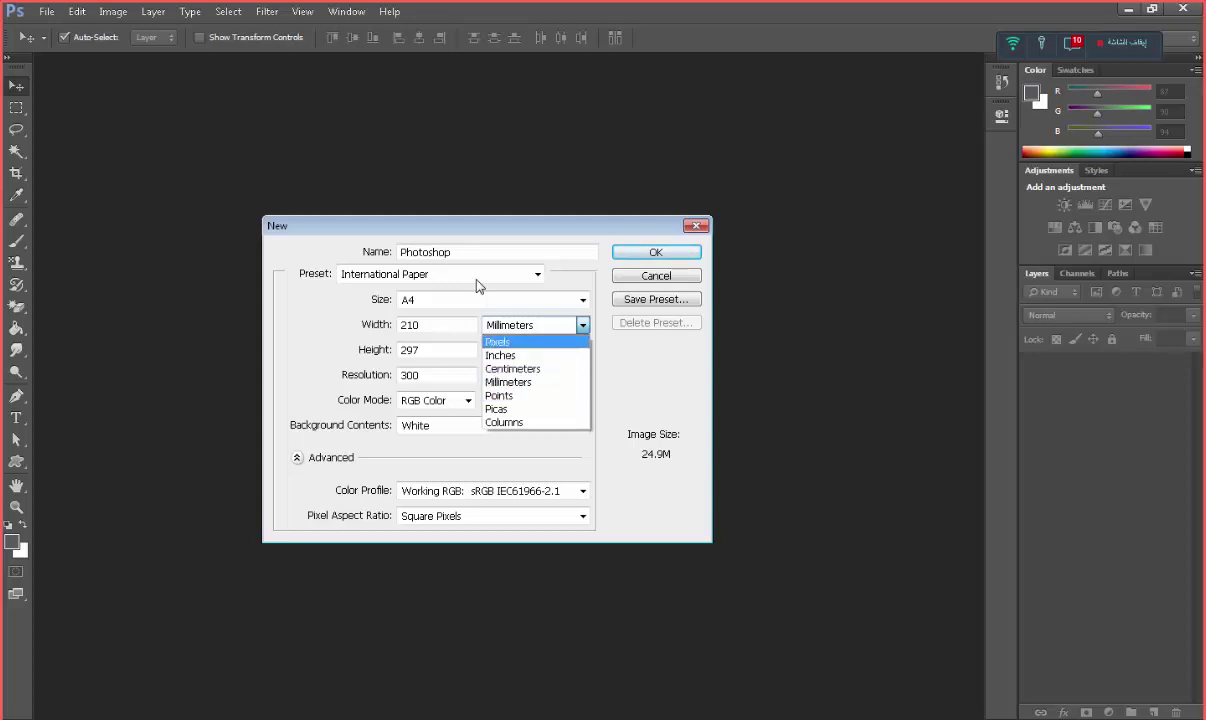
pyautogui.press('Down')
pyautogui.press('Down')
pyautogui.press('Down')
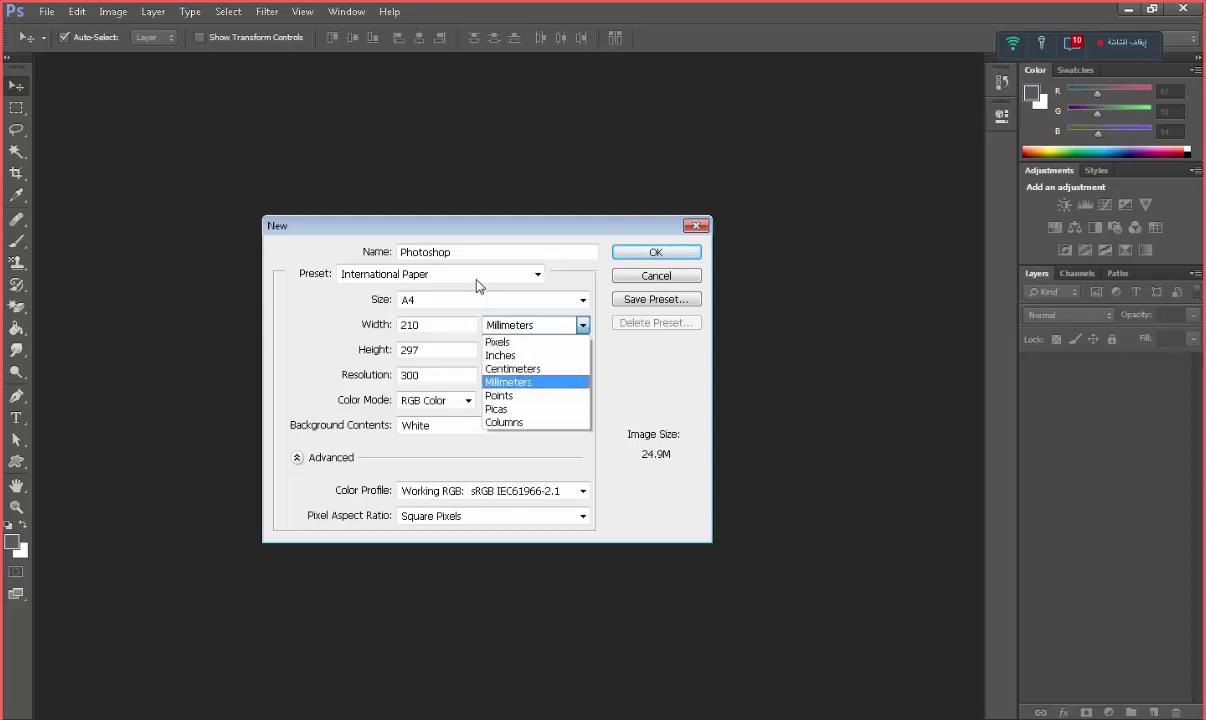
pyautogui.press('Up')
pyautogui.press('Down')
pyautogui.press('Up')
pyautogui.press('Up')
pyautogui.press('Up')
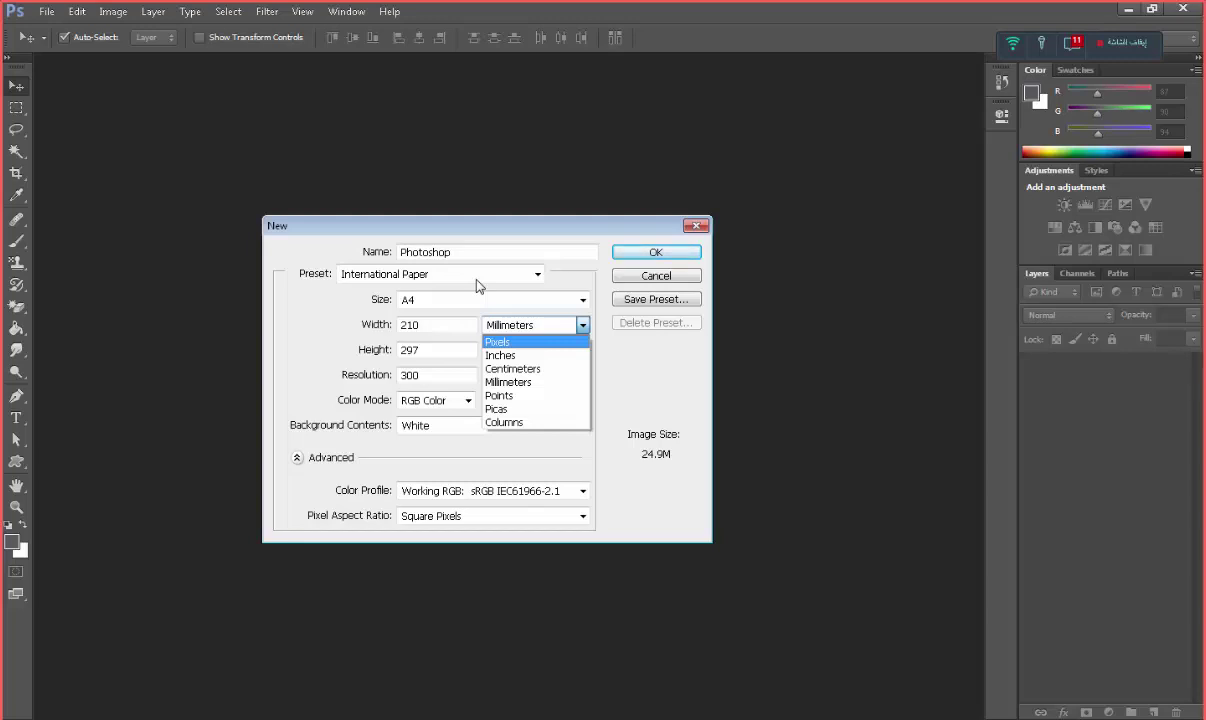
# Choose Pixels as the size unit so A4 reads 2480 × 3508
pyautogui.press('Down')
pyautogui.press('Down')
pyautogui.press('Down')
pyautogui.press('Up')
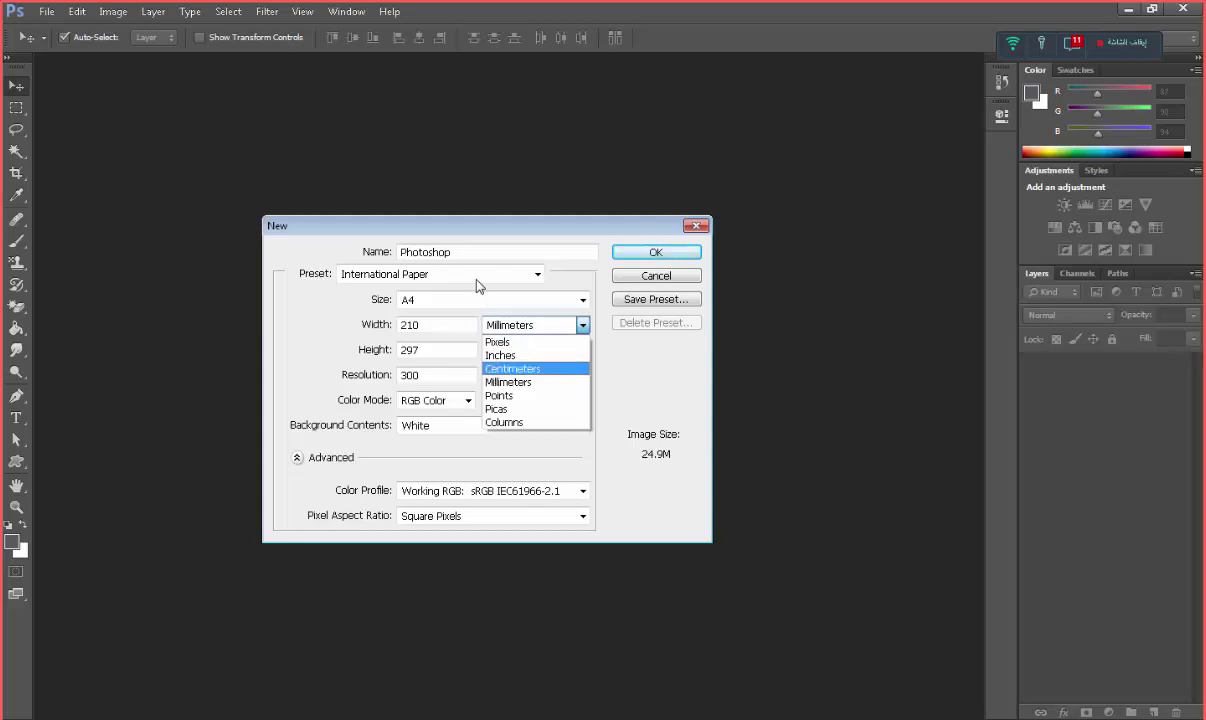
pyautogui.press('Down')
pyautogui.press('Up')
pyautogui.press('Up')
pyautogui.press('Up')
pyautogui.press('Escape')
pyautogui.hotkey('alt', 'Down')
pyautogui.press('Up')
pyautogui.press('Up')
pyautogui.press('Up')
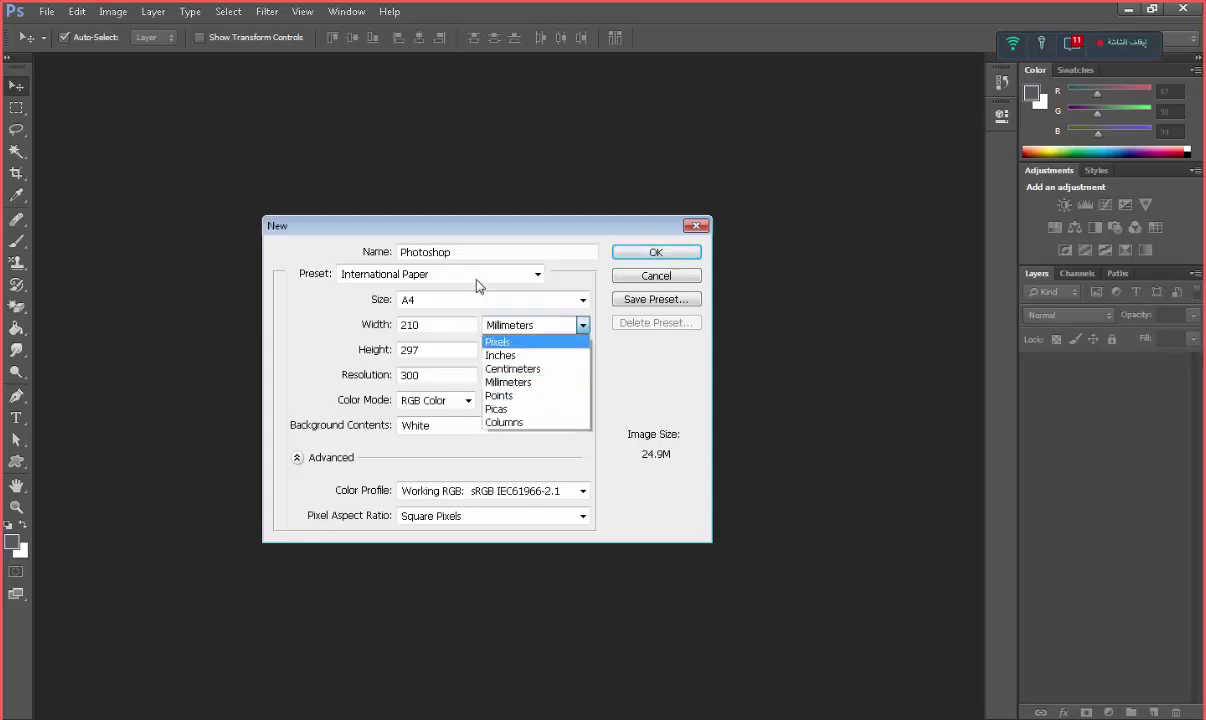
pyautogui.press('Return')
pyautogui.hotkey('shift', 'Tab')
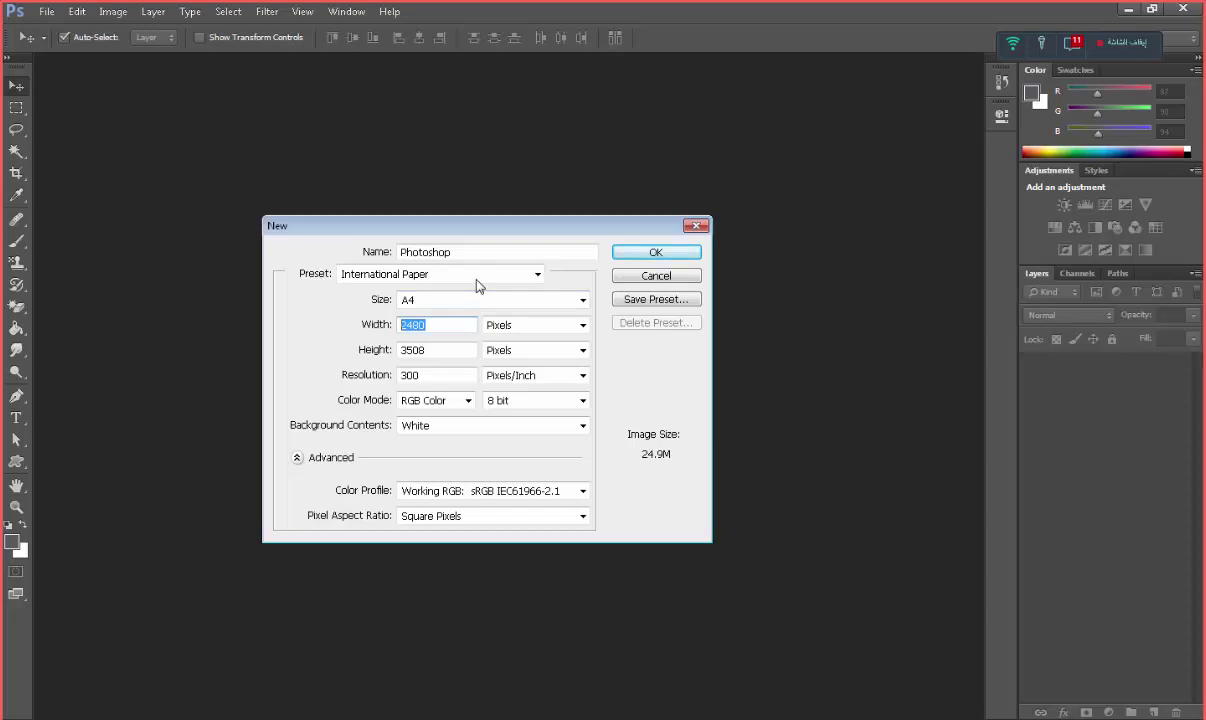
# Enter 851 × 315 pixels and confirm the preset now reads Custom
pyautogui.write('85')
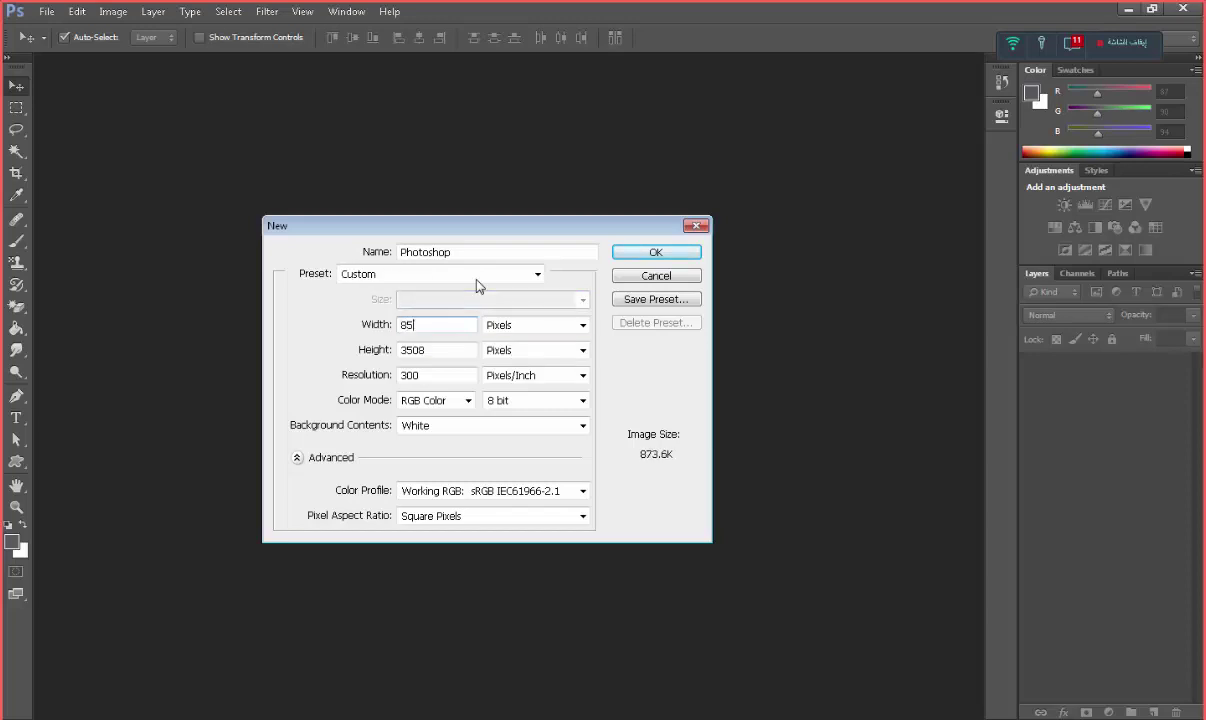
pyautogui.write('1')
pyautogui.press('Tab')
pyautogui.press('Tab')
pyautogui.write('3')
pyautogui.write('15')
pyautogui.hotkey('shift', 'Tab')
pyautogui.click(479, 275)
pyautogui.click(477, 280)
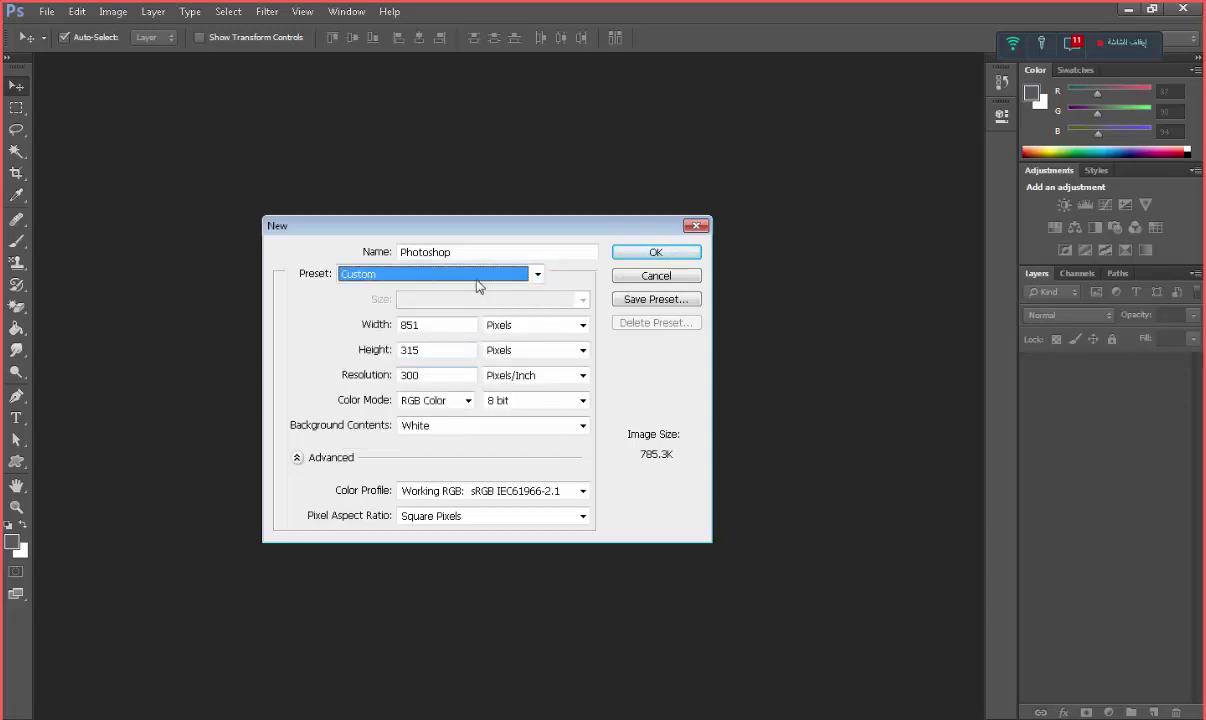
pyautogui.press('Tab')
pyautogui.press('Tab')
pyautogui.press('Tab')
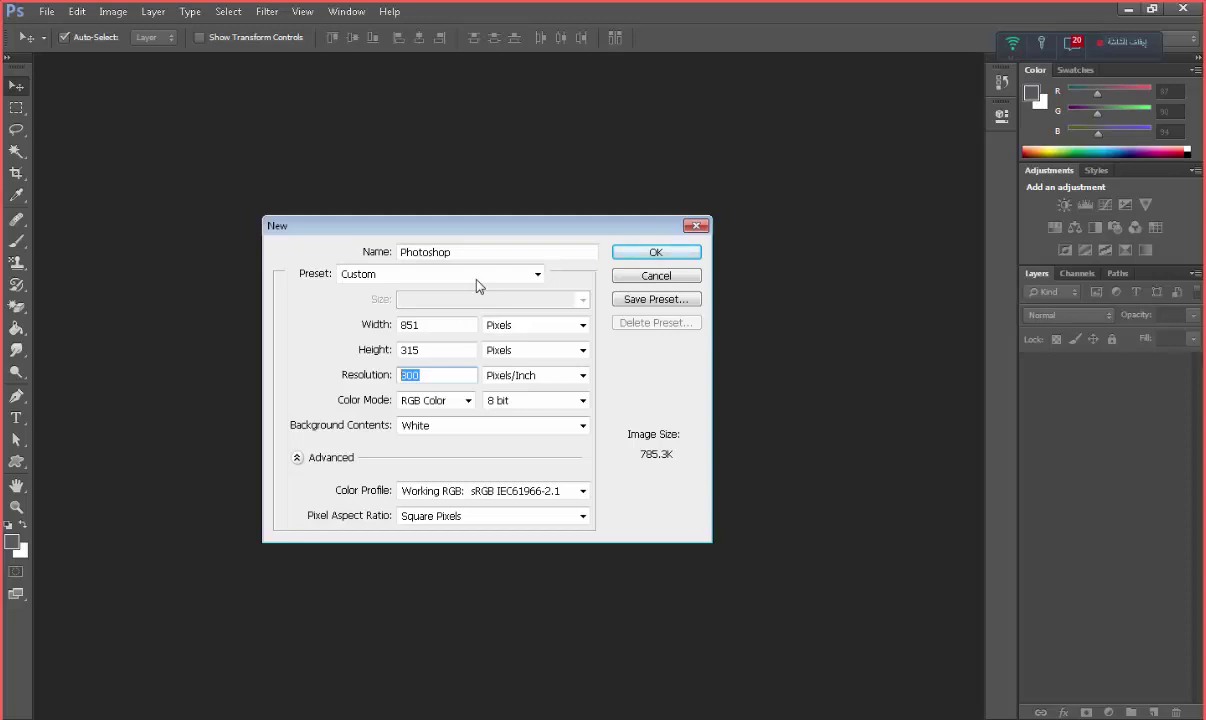
# Switch the size units to centimetres and enter 900 × 300 cm
pyautogui.hotkey('shift', 'Tab')
pyautogui.hotkey('shift', 'Tab')
pyautogui.hotkey('shift', 'Tab')
pyautogui.hotkey('alt', 'Down')
pyautogui.press('Down')
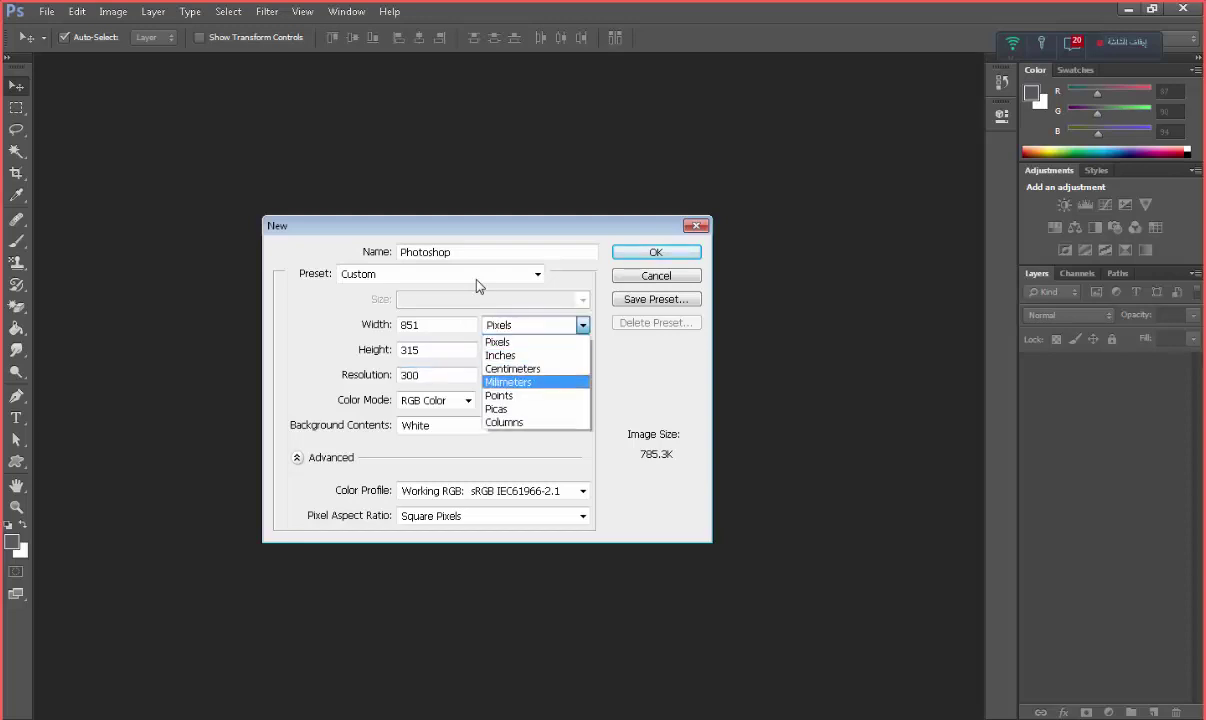
pyautogui.press('Down')
pyautogui.press('Return')
pyautogui.hotkey('shift', 'Tab')
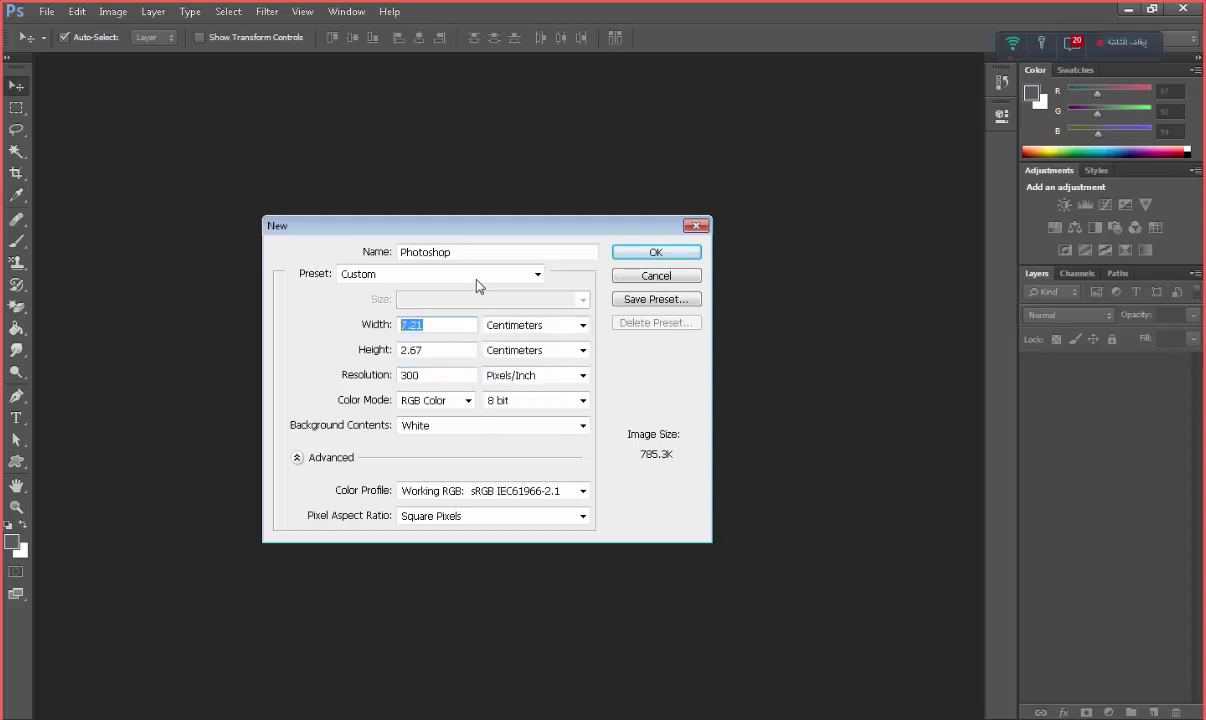
pyautogui.write('9')
pyautogui.write('00')
pyautogui.press('Tab')
pyautogui.press('Tab')
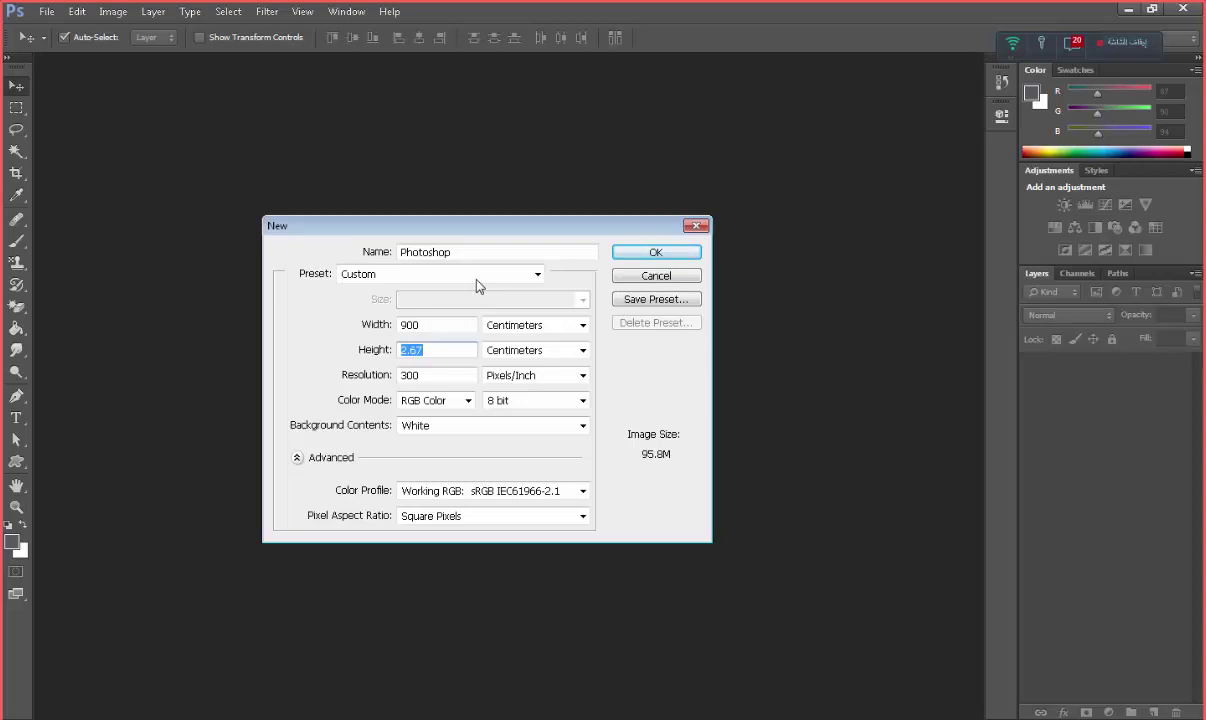
pyautogui.write('300')
pyautogui.press('Tab')
pyautogui.press('Tab')
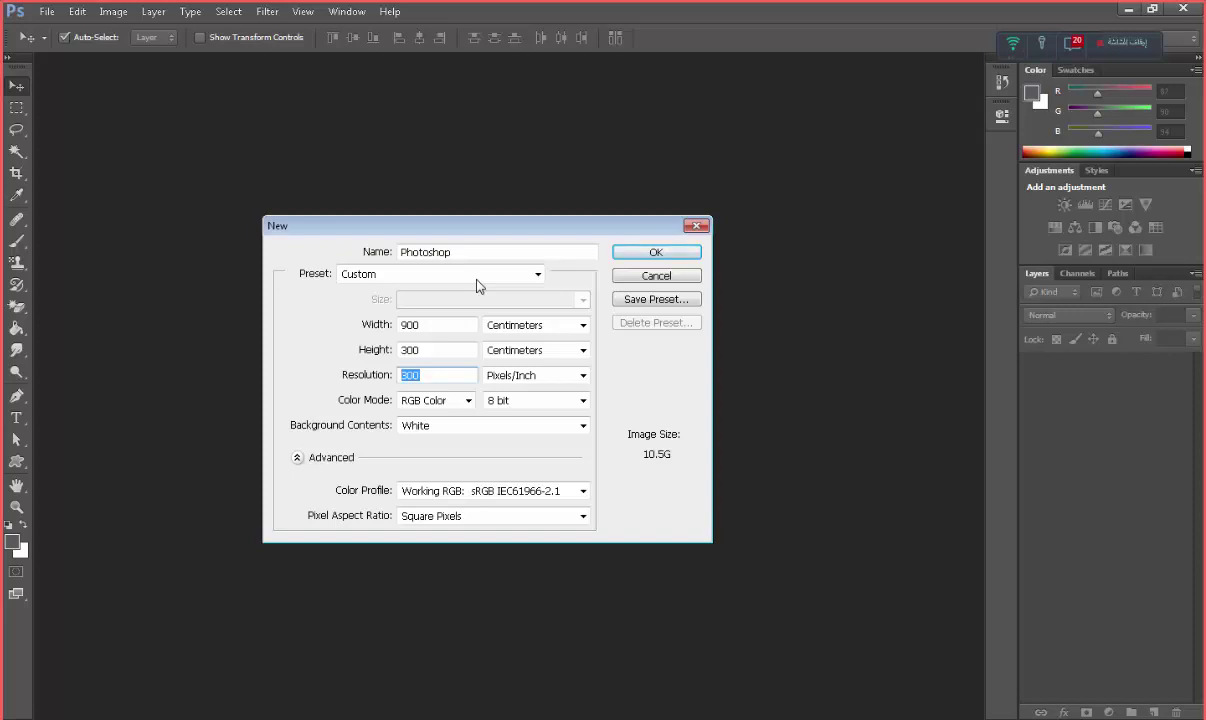
# Set resolution to 72 pixels/inch and bring up the size units at Pixels
pyautogui.write('72')
pyautogui.press('Tab')
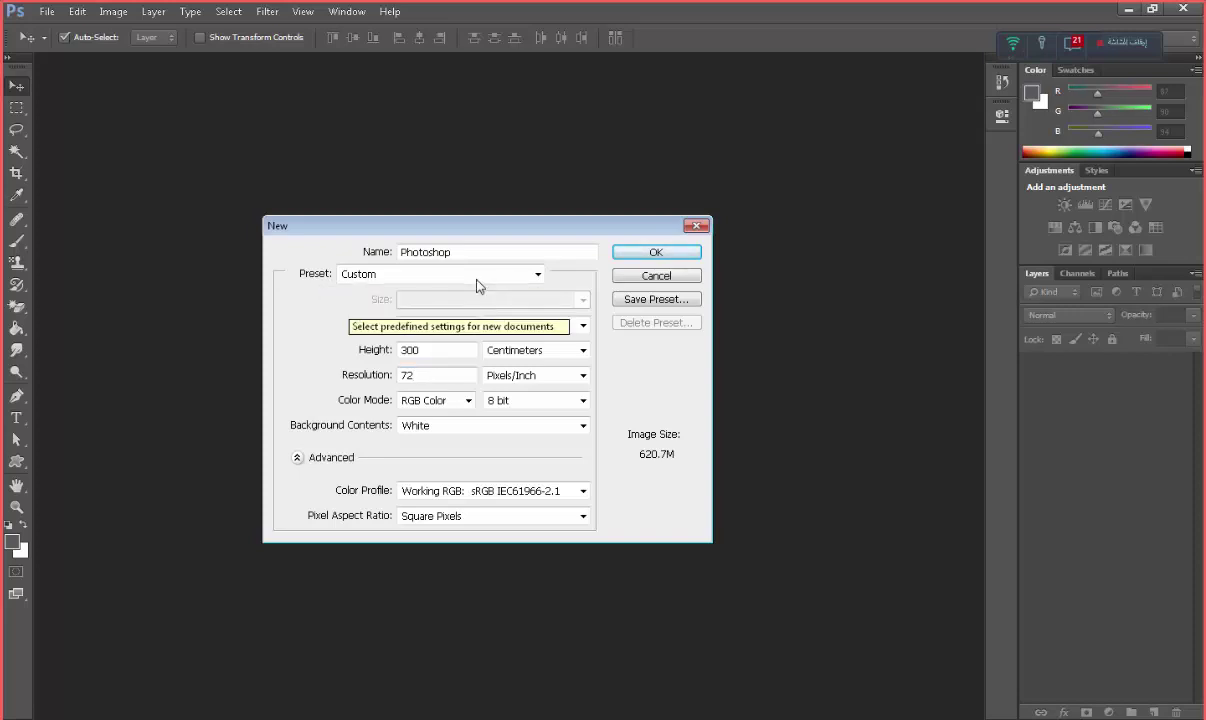
pyautogui.press('Tab')
pyautogui.hotkey('alt', 'Down')
# Choose Pixels and re-enter 851 × 315 pixels at 300 pixels/inch
pyautogui.press('Return')
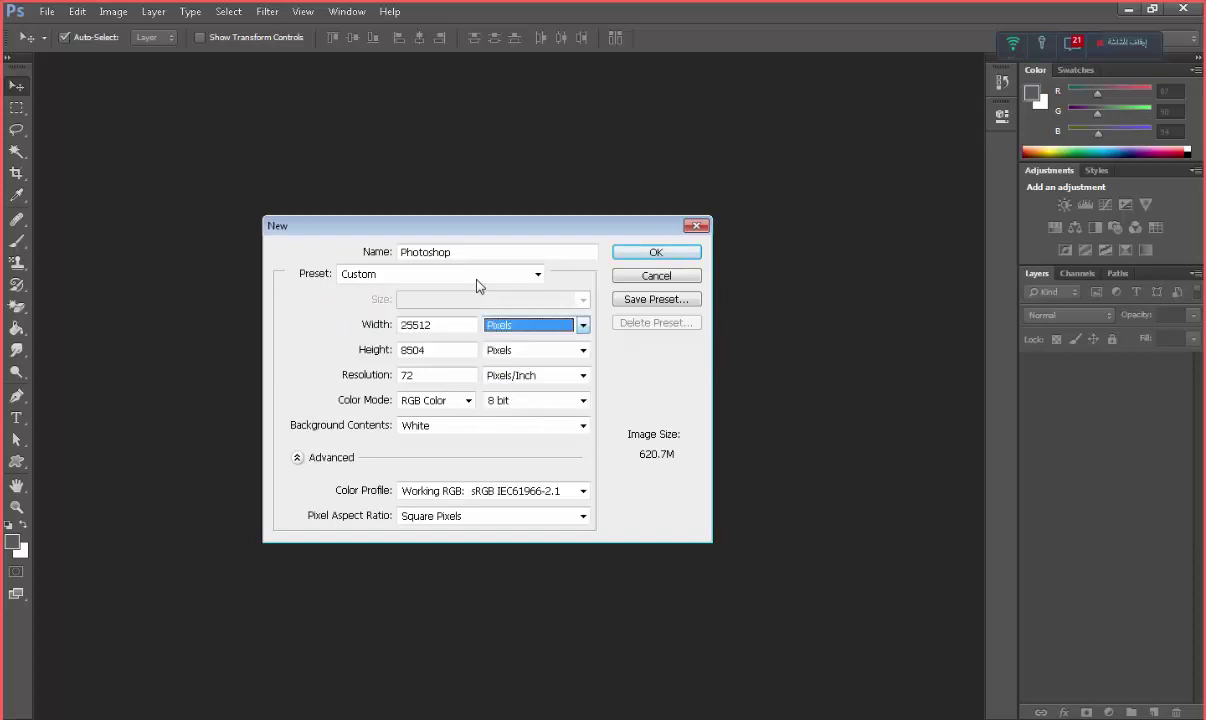
pyautogui.hotkey('shift', 'Tab')
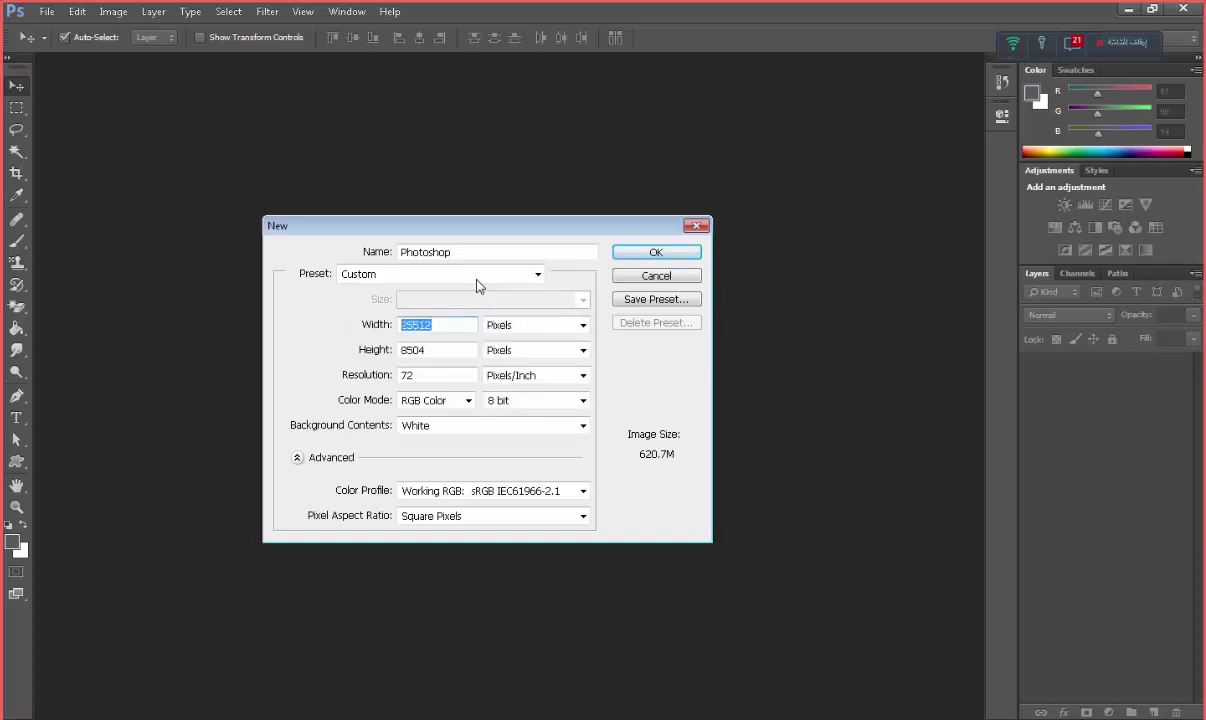
pyautogui.write('851')
pyautogui.press('Tab')
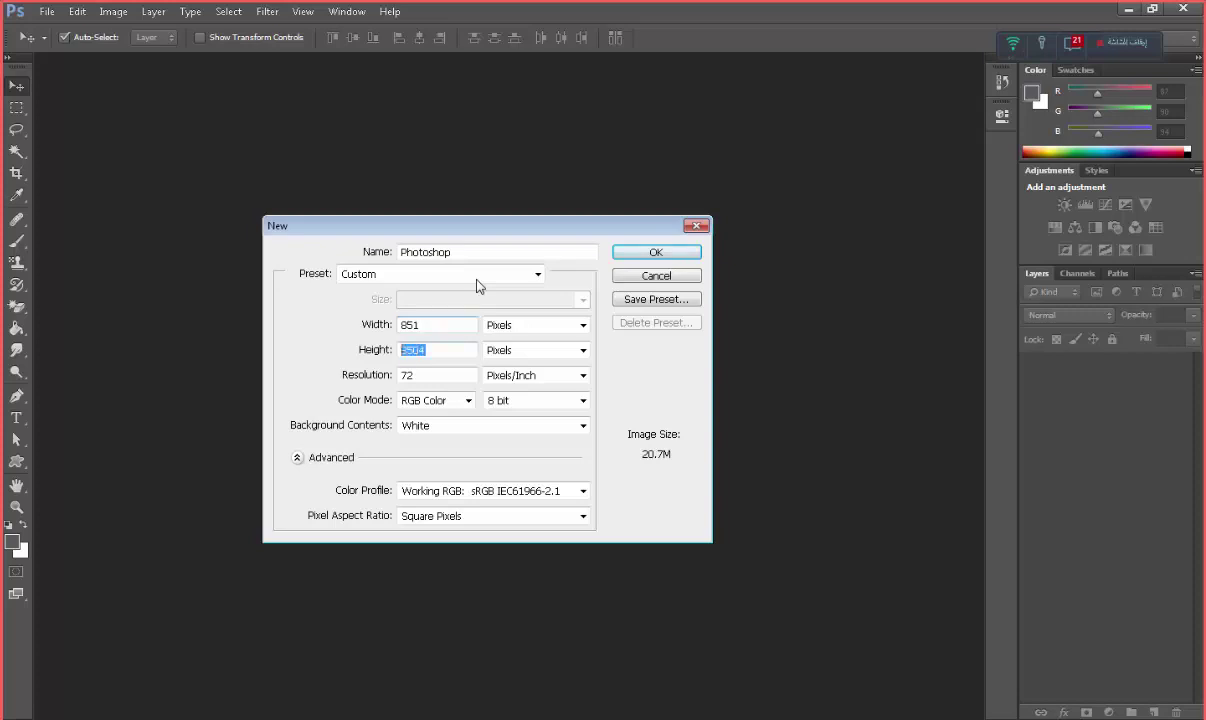
pyautogui.write('315')
pyautogui.hotkey('shift', 'Tab')
pyautogui.press('Tab')
pyautogui.press('Tab')
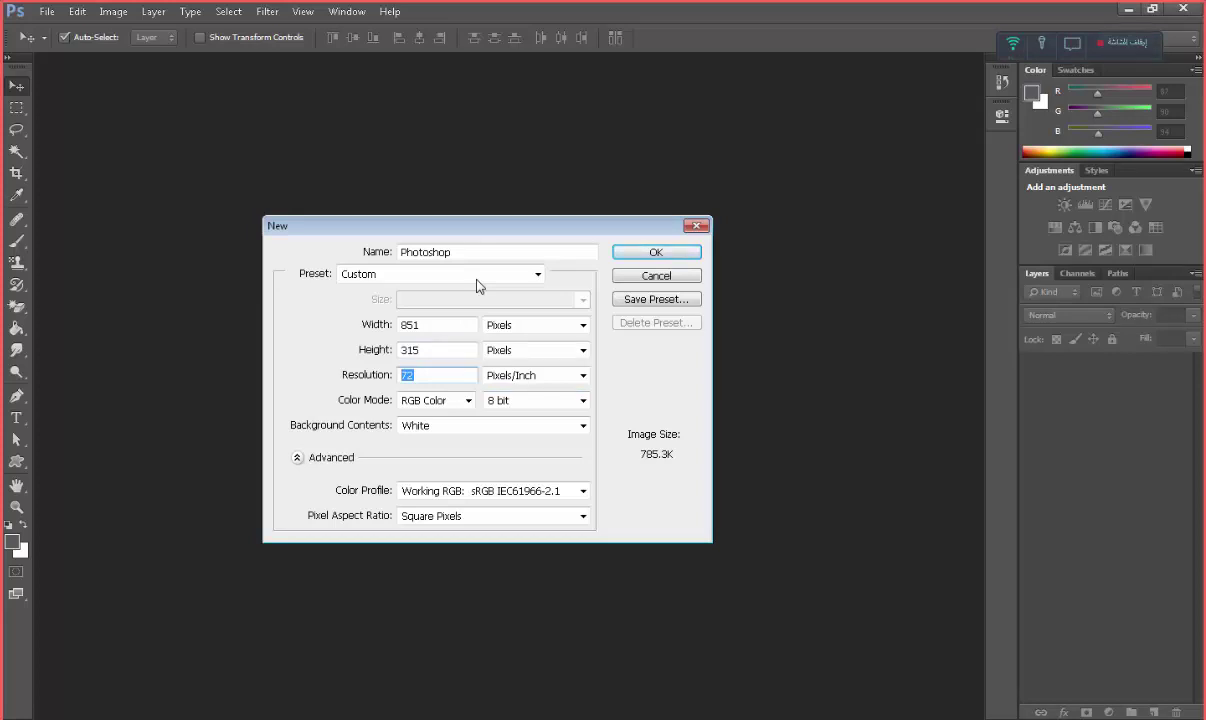
pyautogui.write('300')
pyautogui.hotkey('ctrl', 'a')
# Keep resolution units at Pixels/Inch and collapse the Advanced options
pyautogui.press('Tab')
pyautogui.hotkey('alt', 'Down')
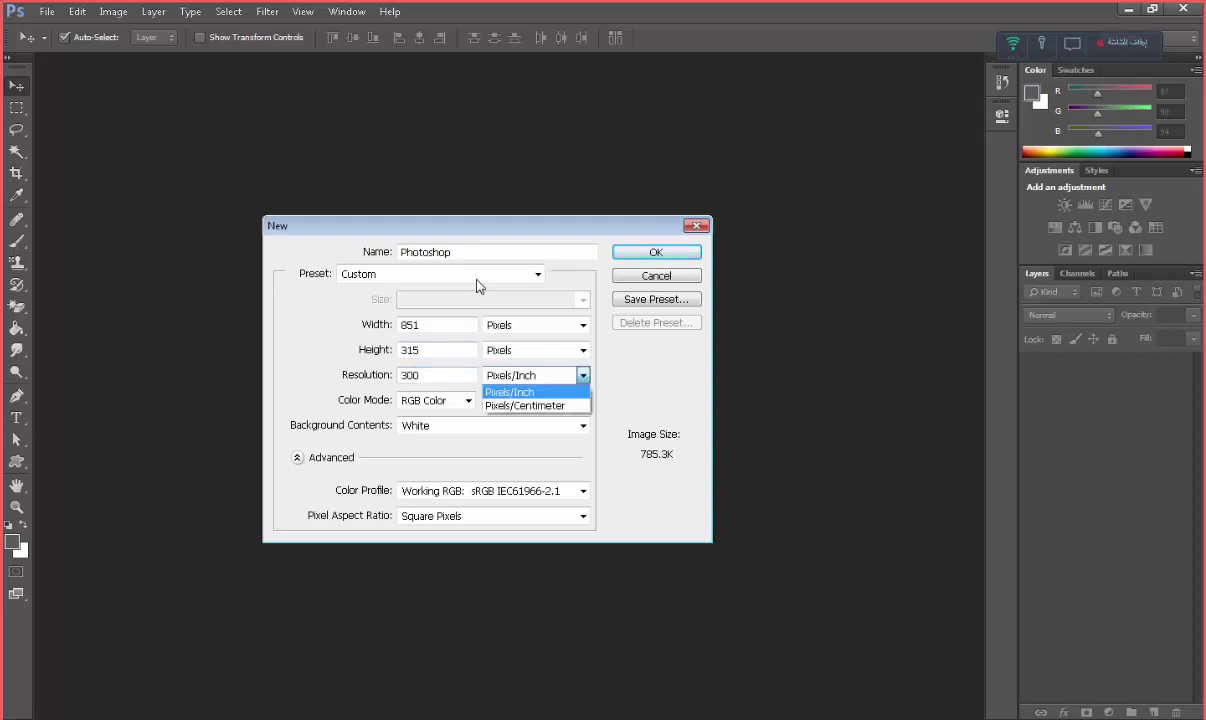
pyautogui.press('Return')
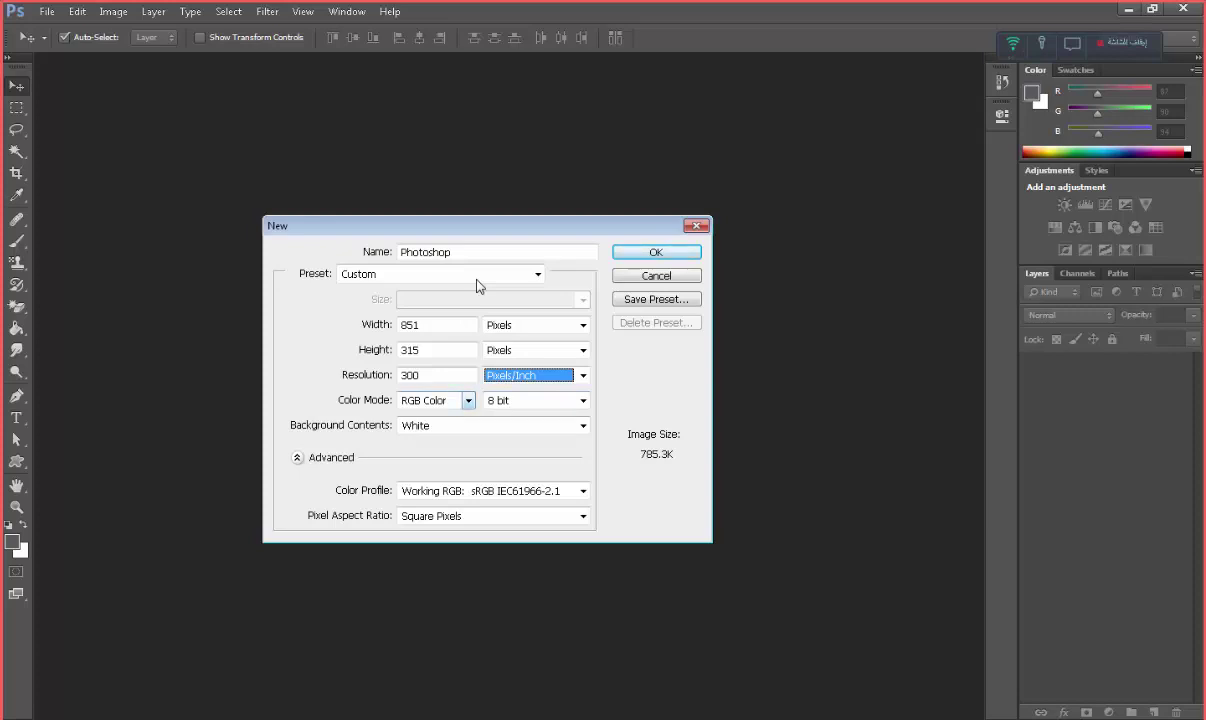
pyautogui.press('Tab')
pyautogui.press('Tab')
pyautogui.press('Tab')
pyautogui.press('space')
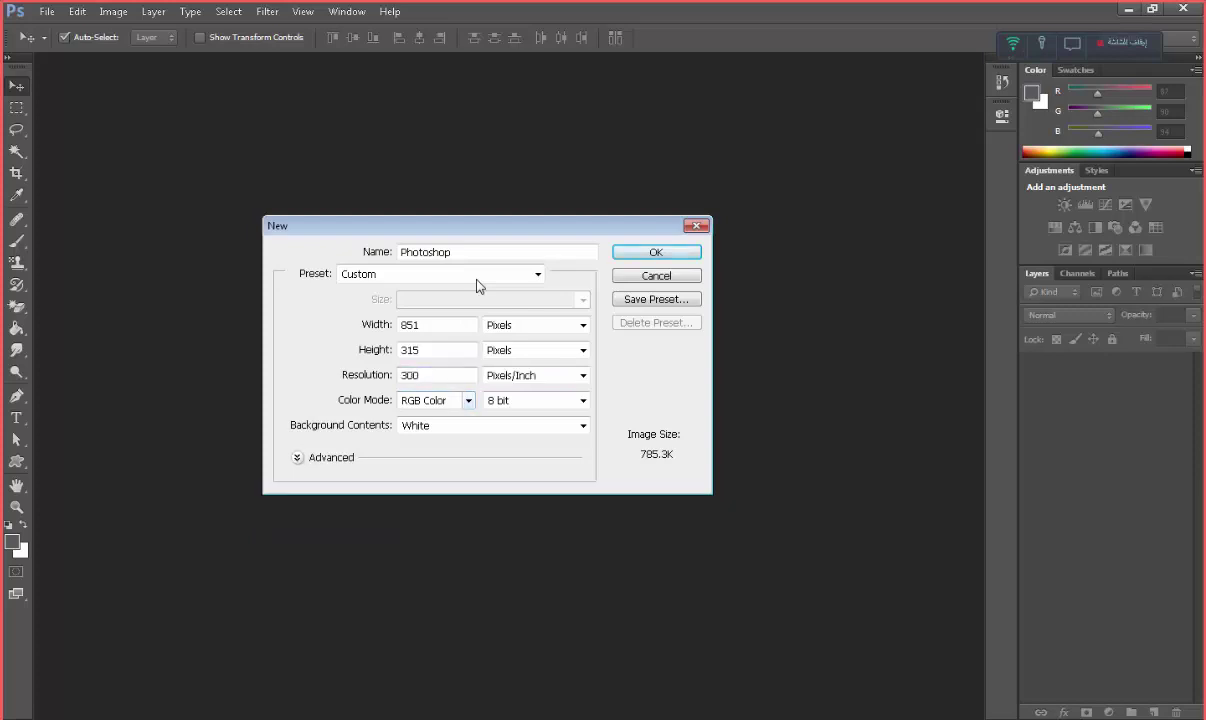
# Browse colour modes from Bitmap to CMYK Color, keeping RGB Color, then show bit depths
pyautogui.hotkey('alt', 'Down')
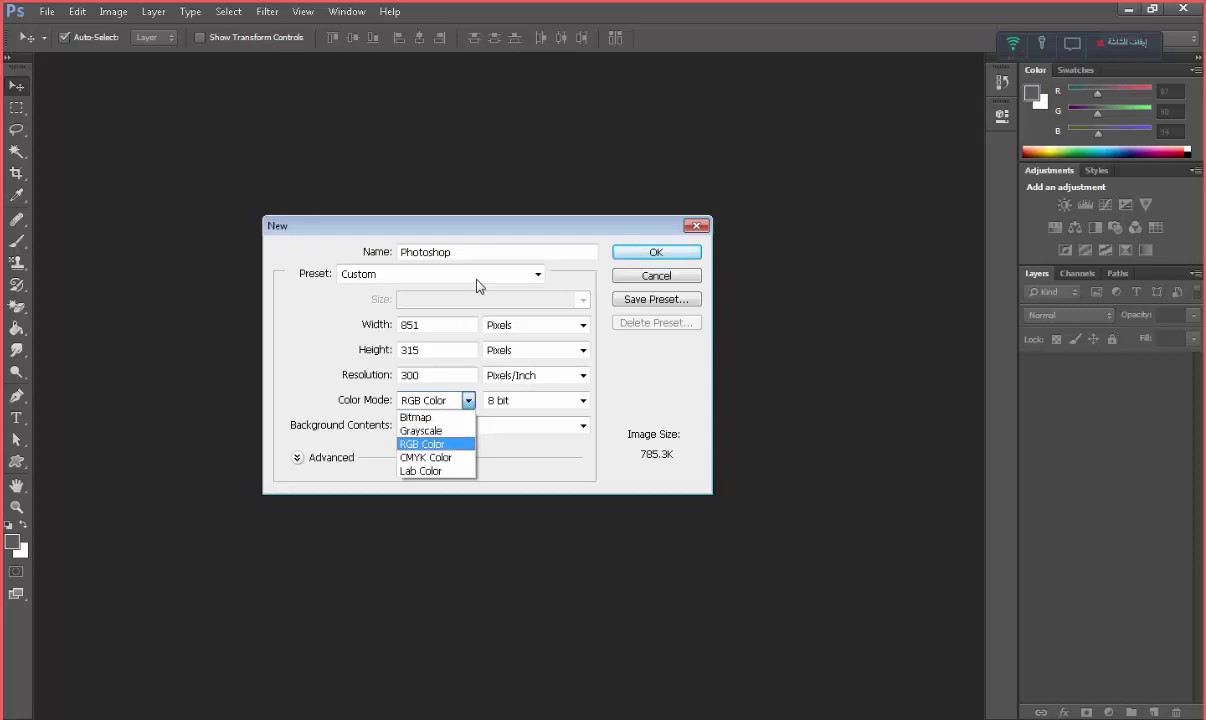
pyautogui.press('Down')
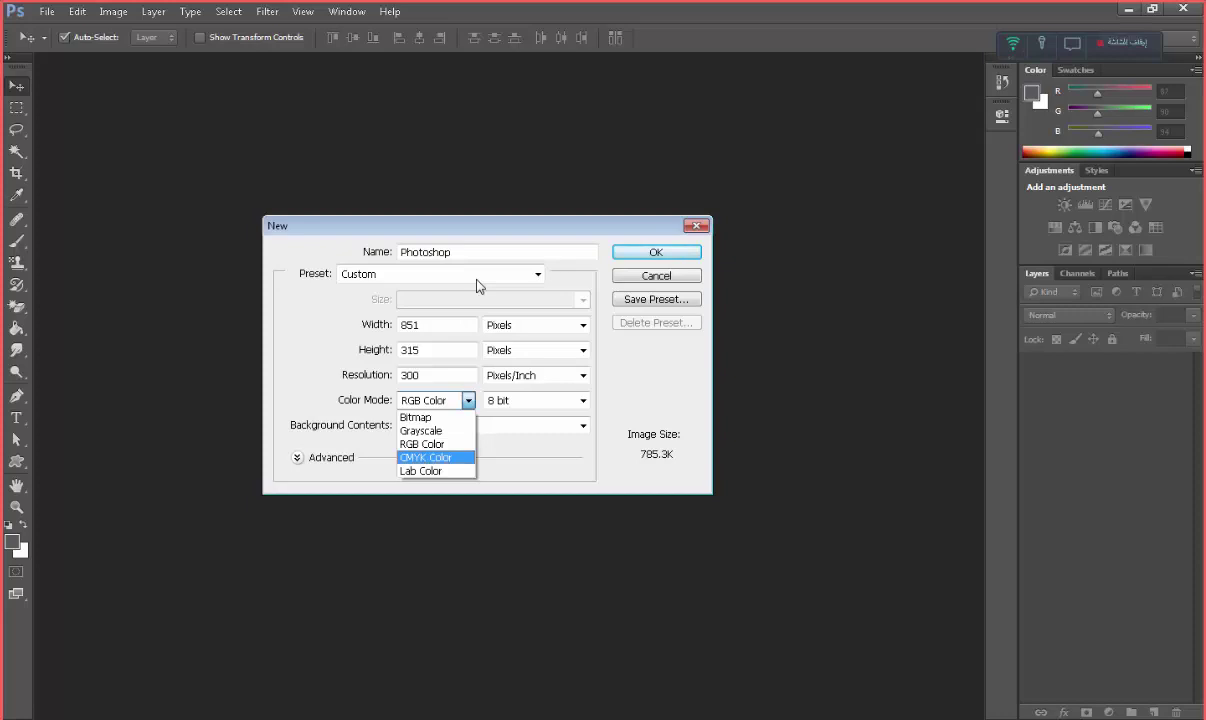
pyautogui.press('Up')
pyautogui.press('Up')
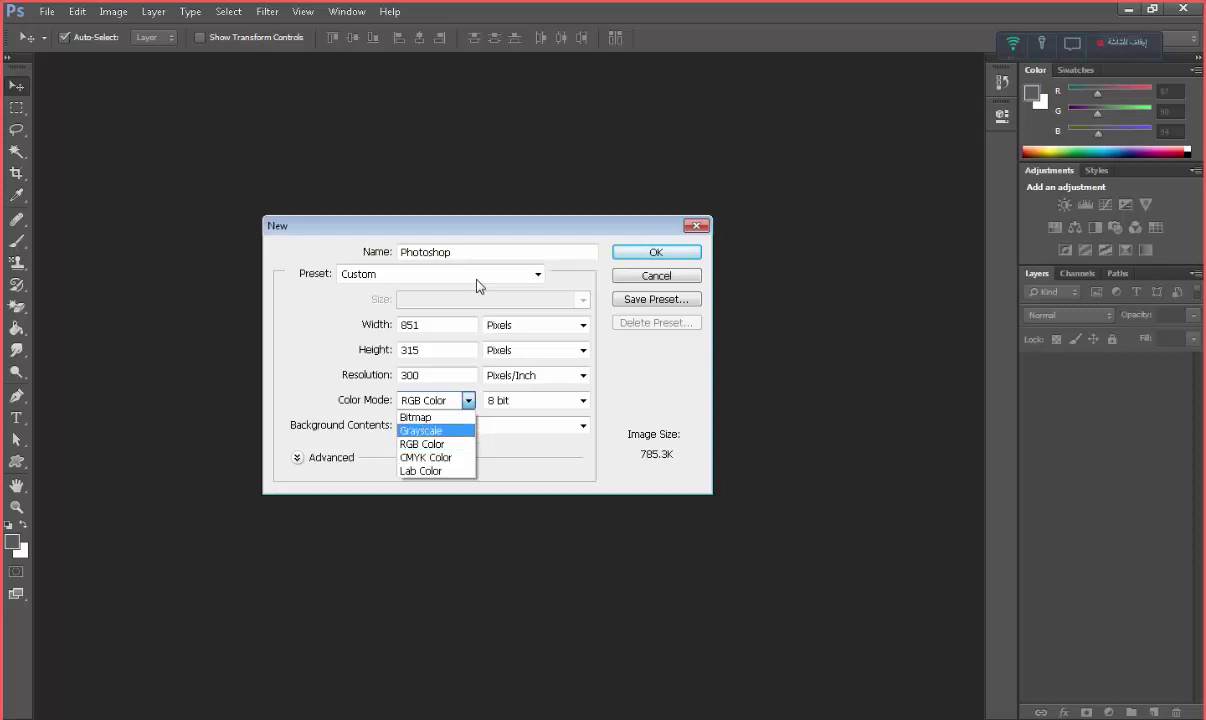
pyautogui.press('Up')
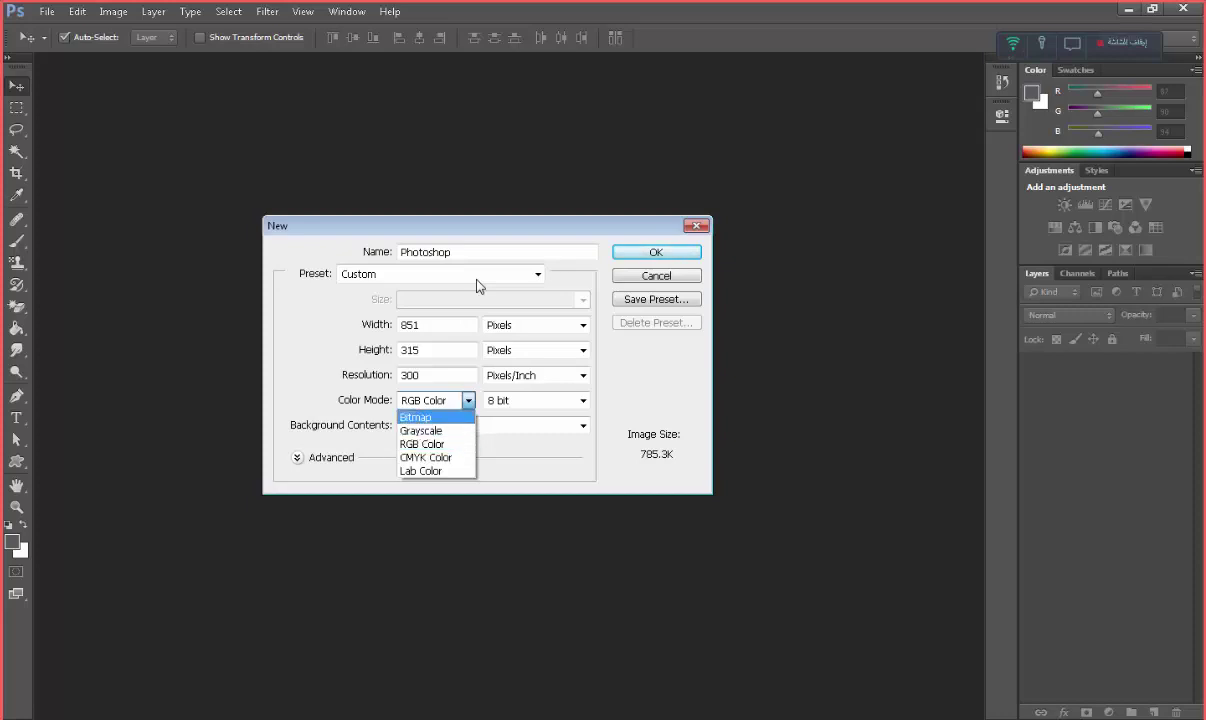
pyautogui.press('Down')
pyautogui.press('Down')
pyautogui.press('Up')
pyautogui.press('Up')
pyautogui.press('Escape')
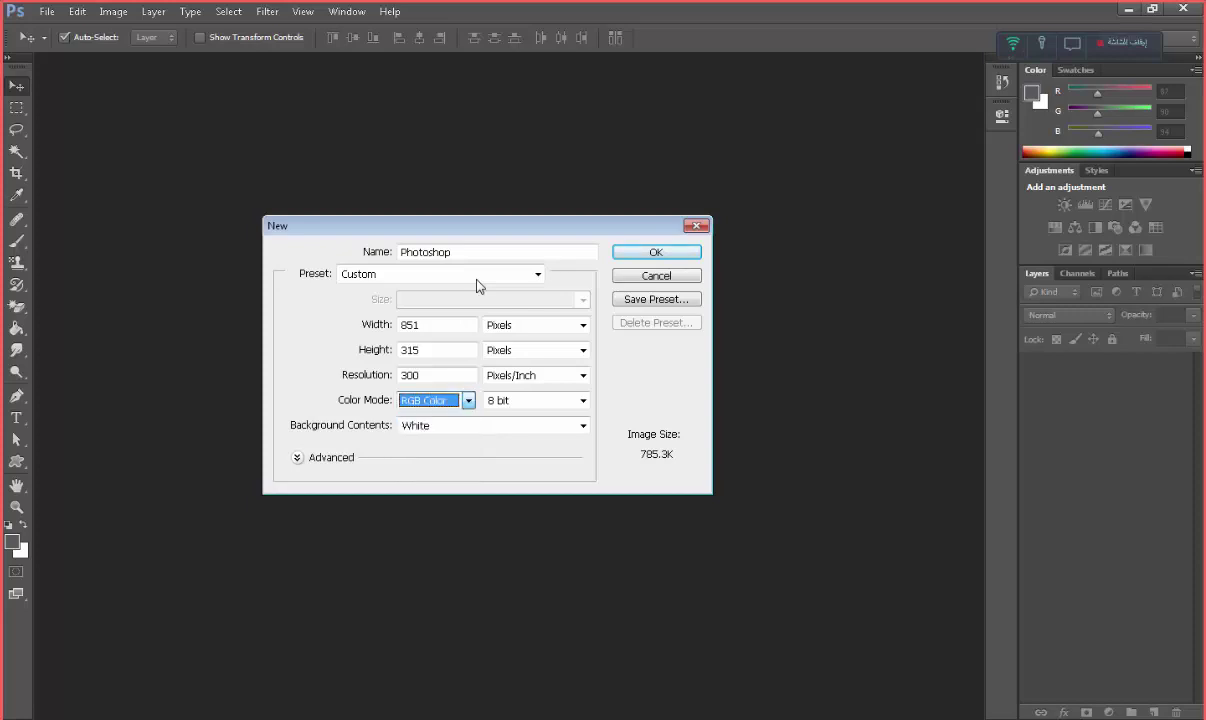
pyautogui.press('Tab')
pyautogui.hotkey('alt', 'Down')
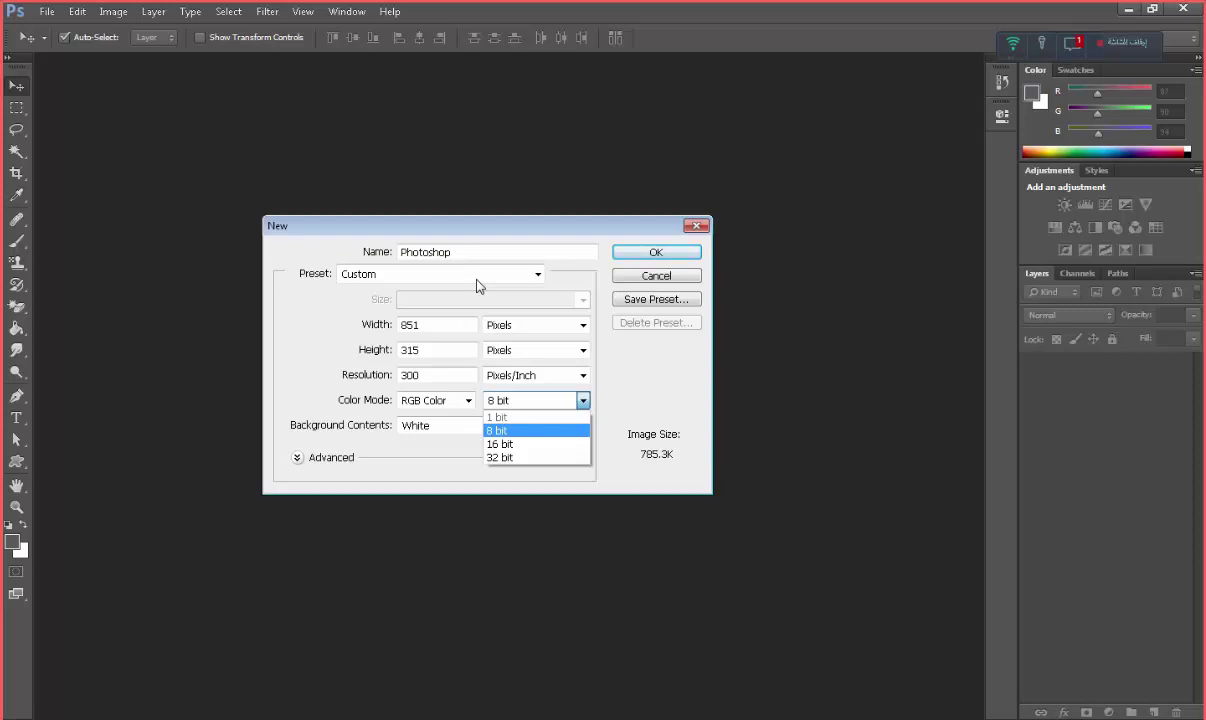
# Try 16 bit depth, then set the bit depth back to 8 bit
pyautogui.press('Down')
pyautogui.press('Return')
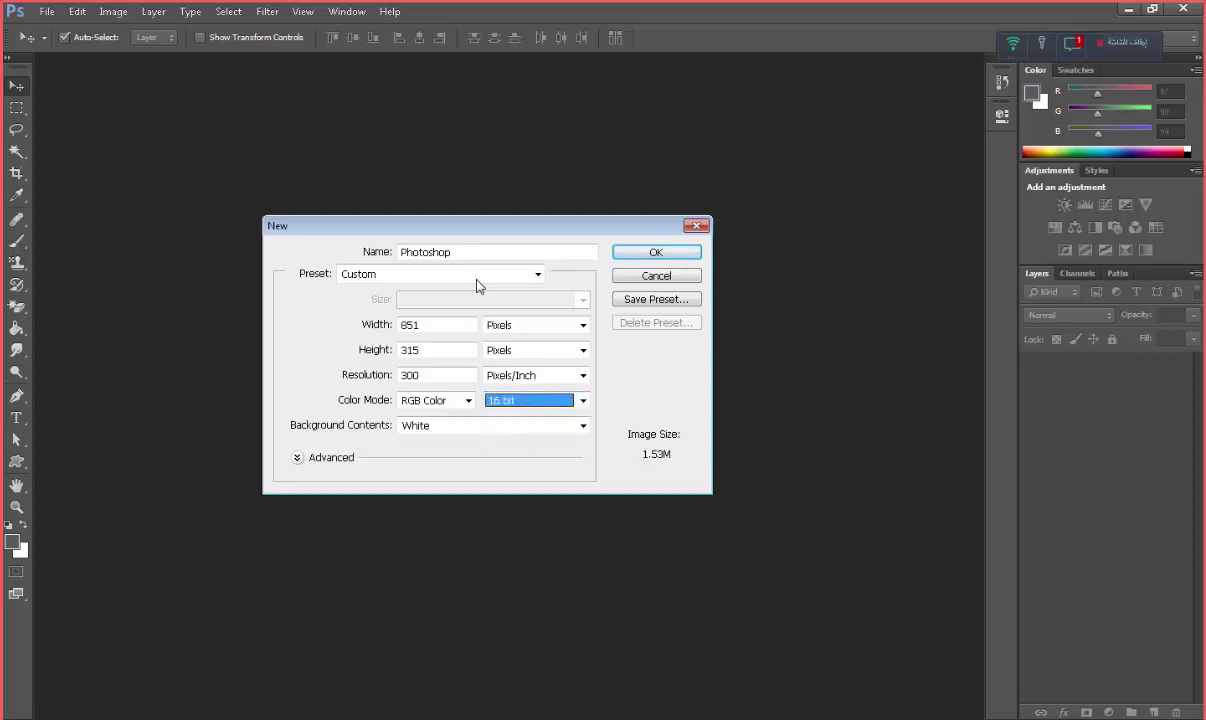
pyautogui.hotkey('alt', 'Down')
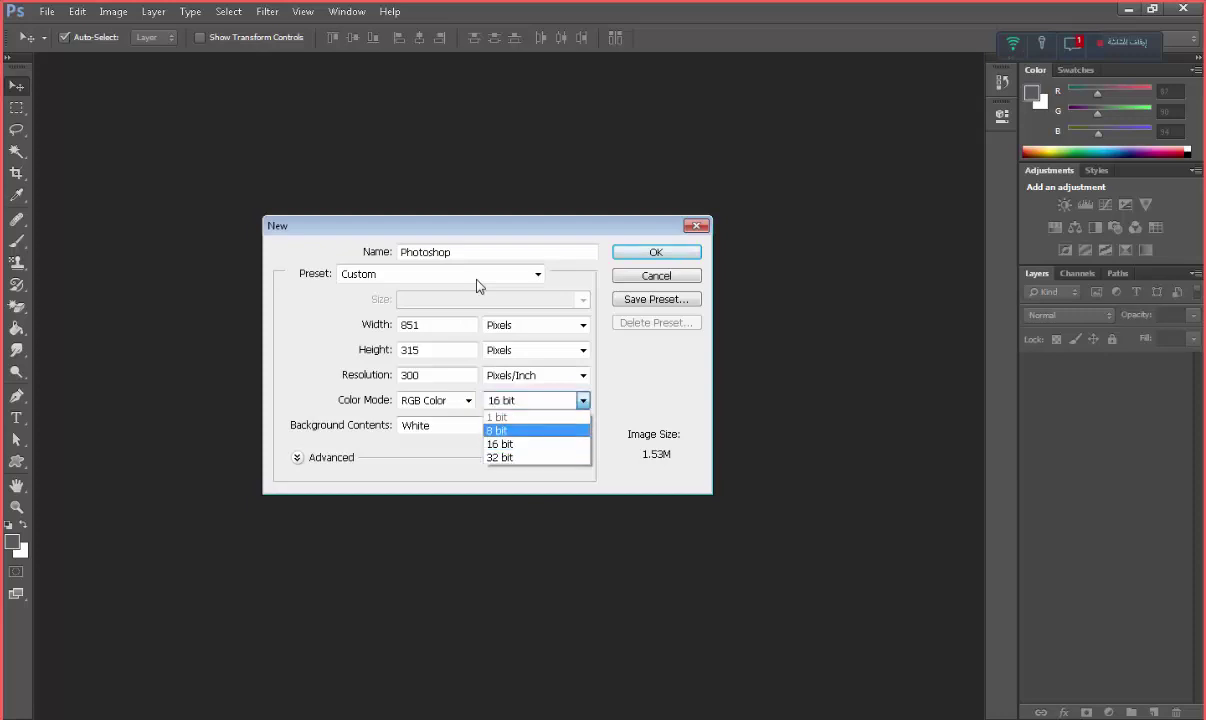
pyautogui.press('Up')
pyautogui.press('Return')
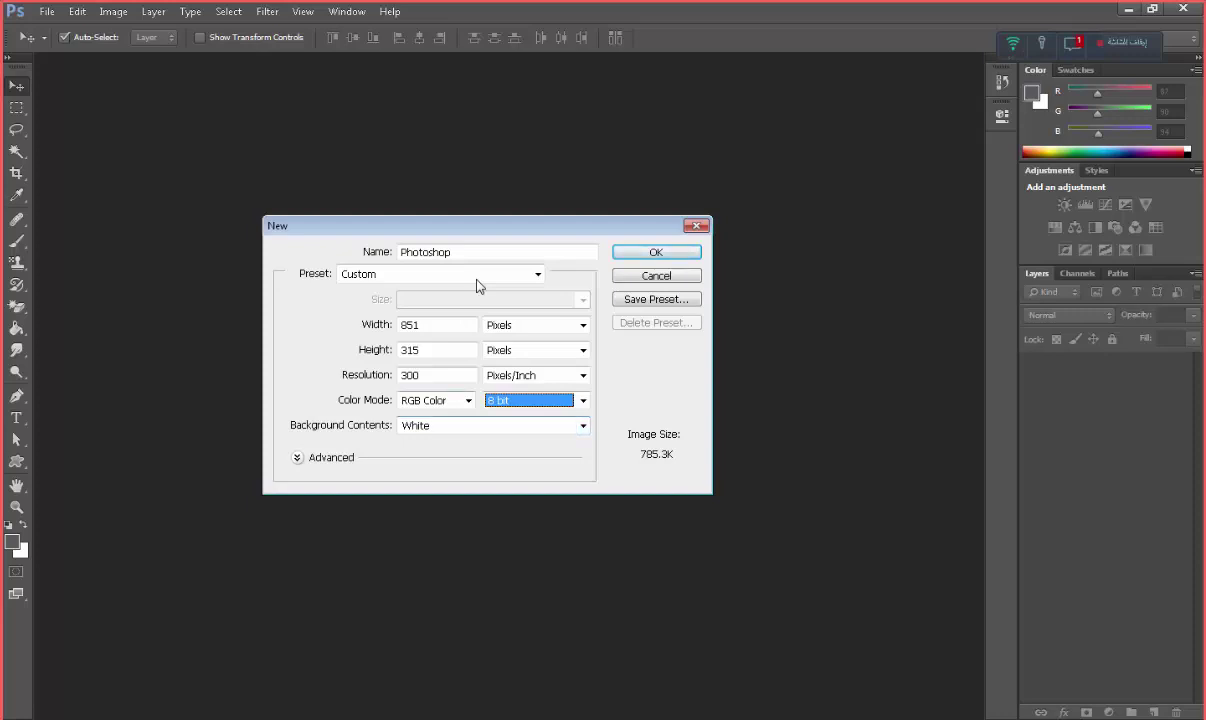
# Browse the Background Contents options and set the background to Transparent
pyautogui.press('Tab')
pyautogui.hotkey('alt', 'Down')
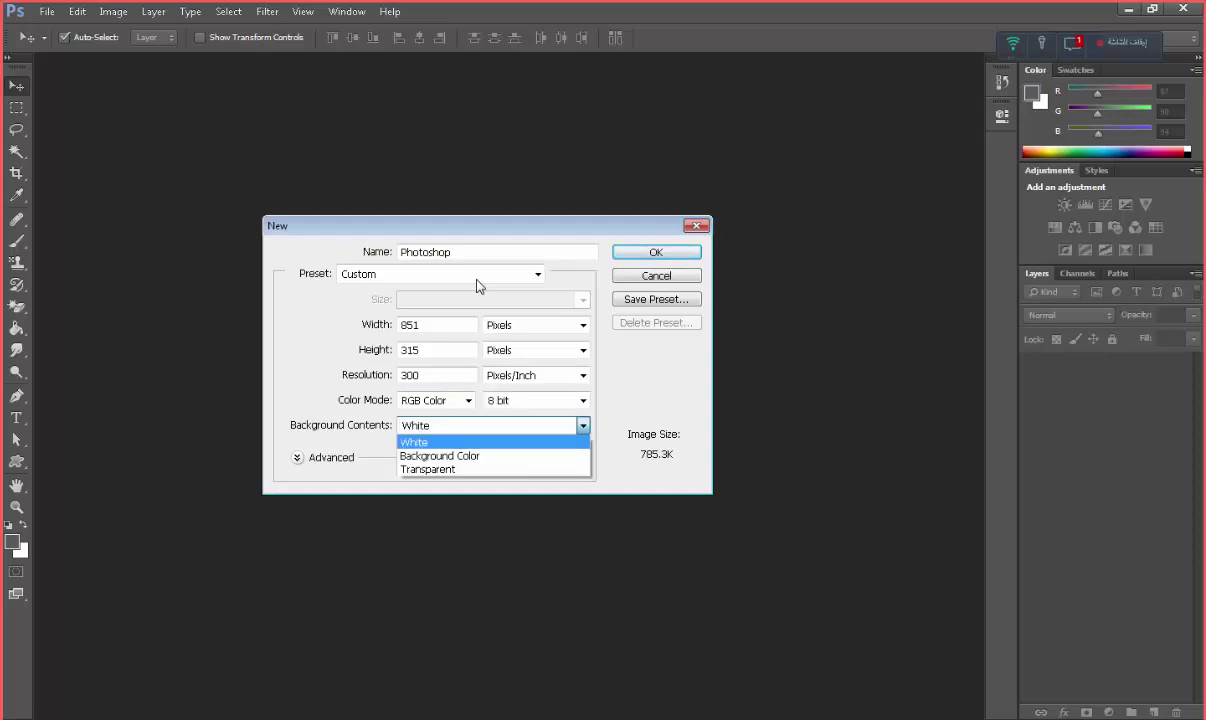
pyautogui.press('Down')
pyautogui.press('Down')
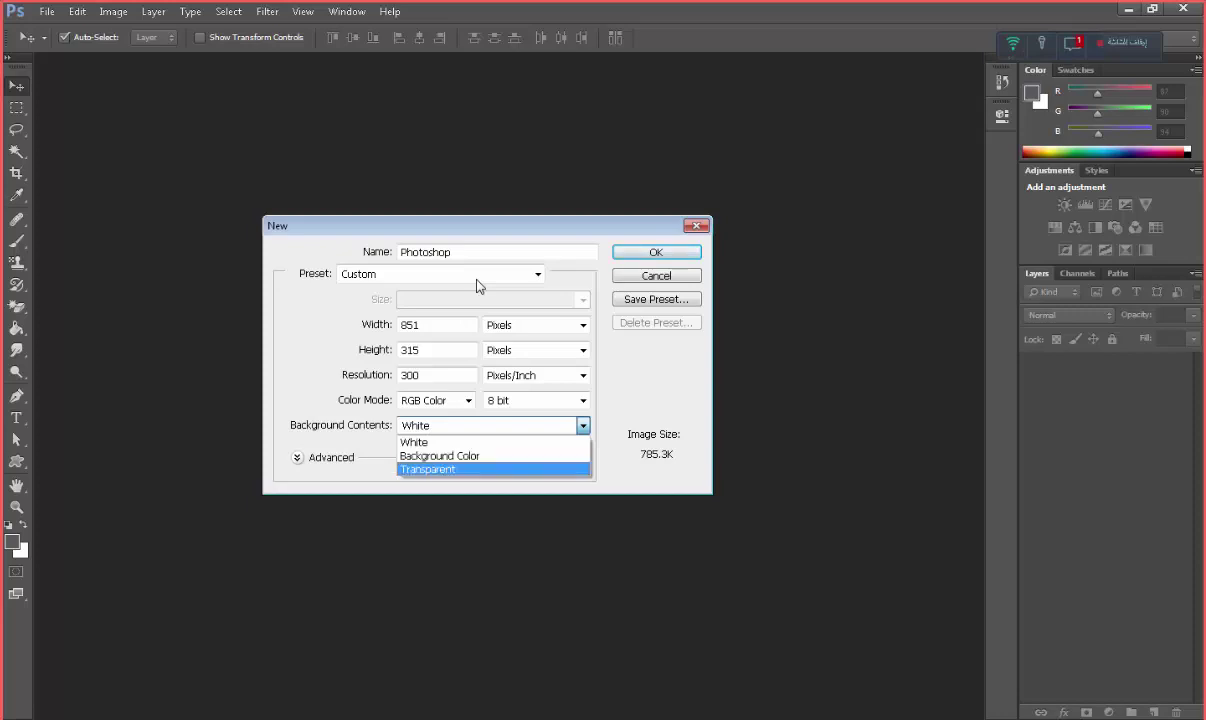
pyautogui.press('Up')
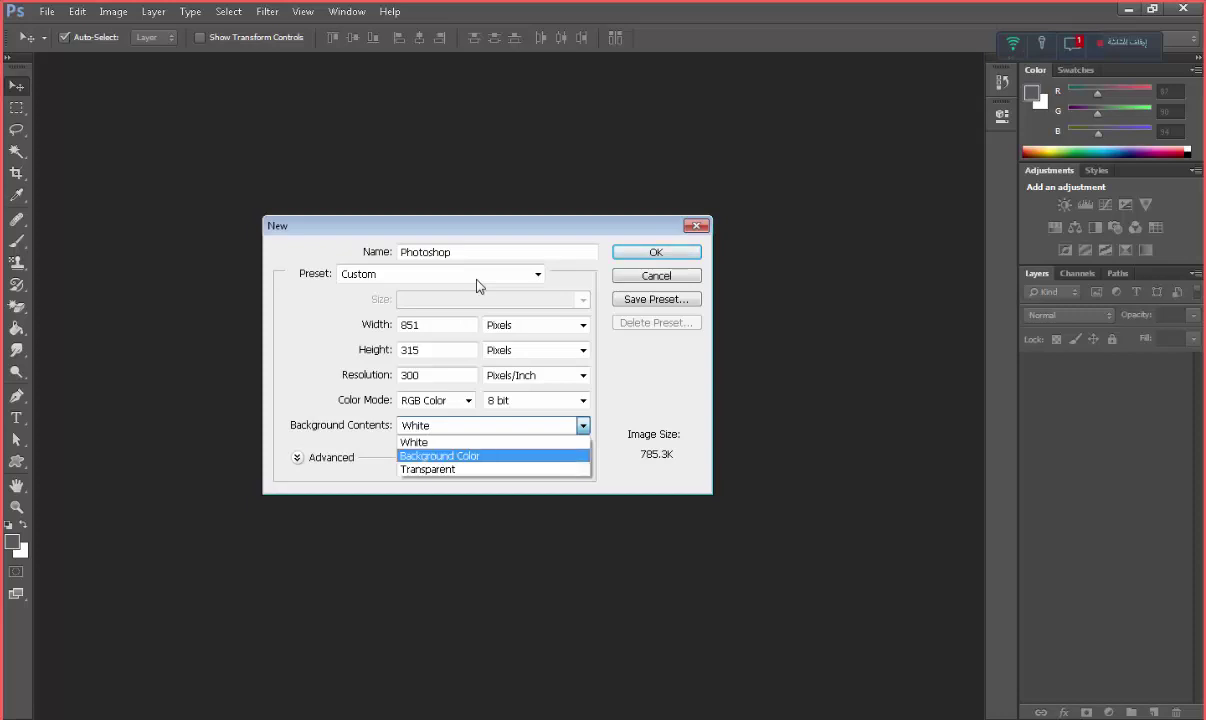
pyautogui.press('Down')
pyautogui.press('Up')
pyautogui.press('Up')
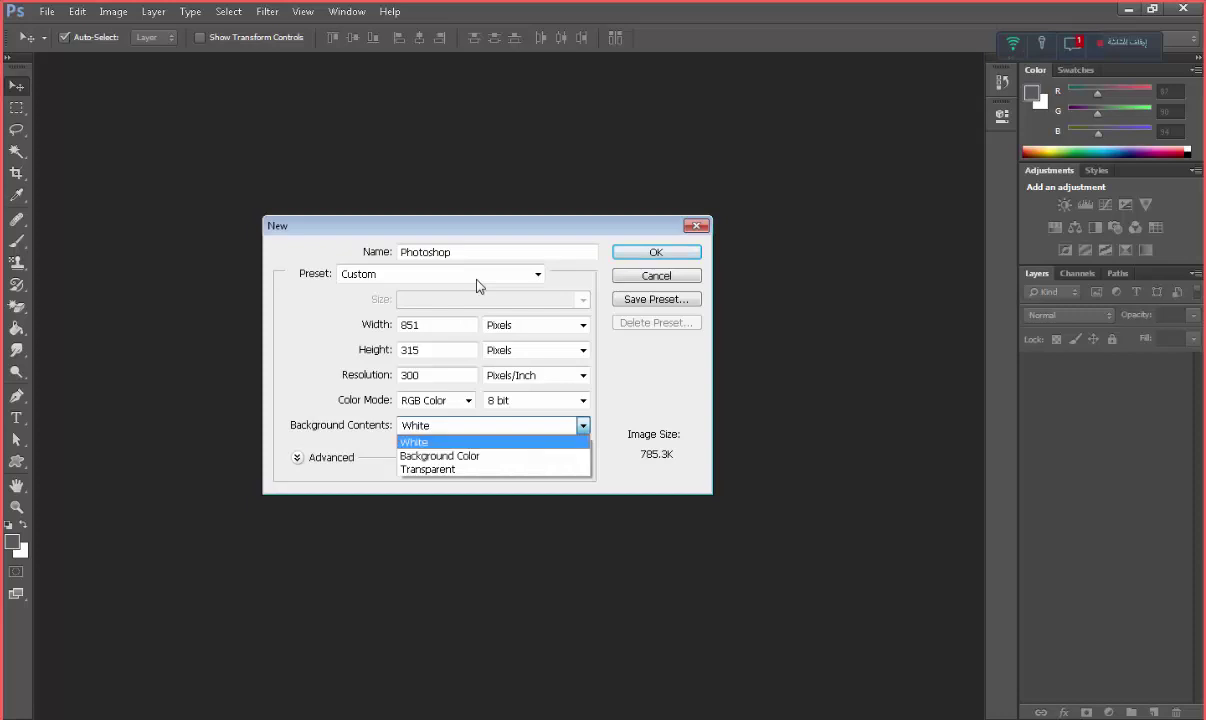
pyautogui.press('Down')
pyautogui.press('Down')
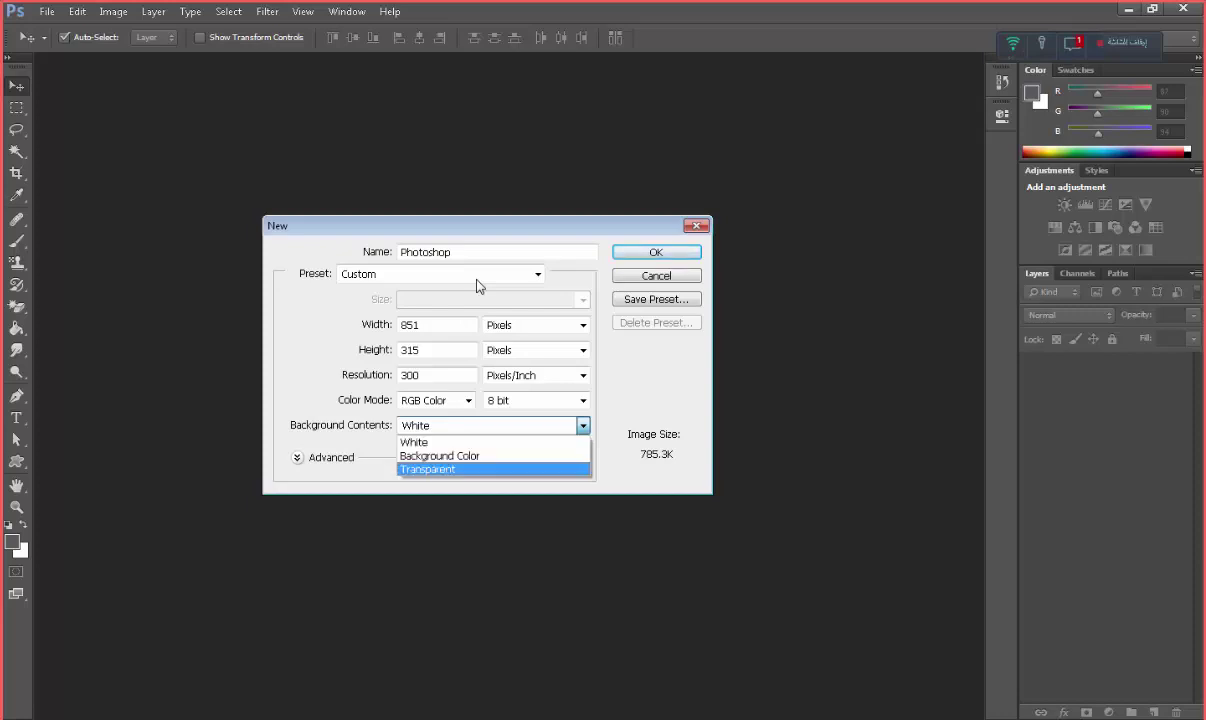
pyautogui.press('Up')
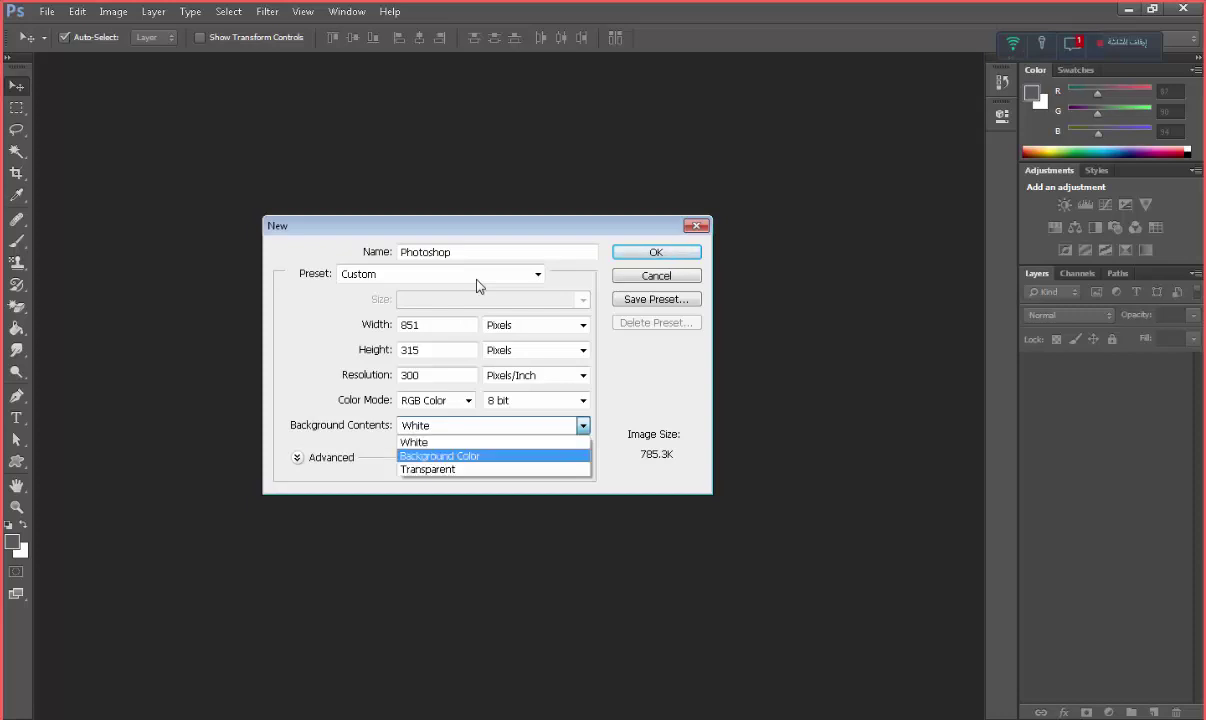
pyautogui.press('Down')
pyautogui.press('Up')
pyautogui.press('Up')
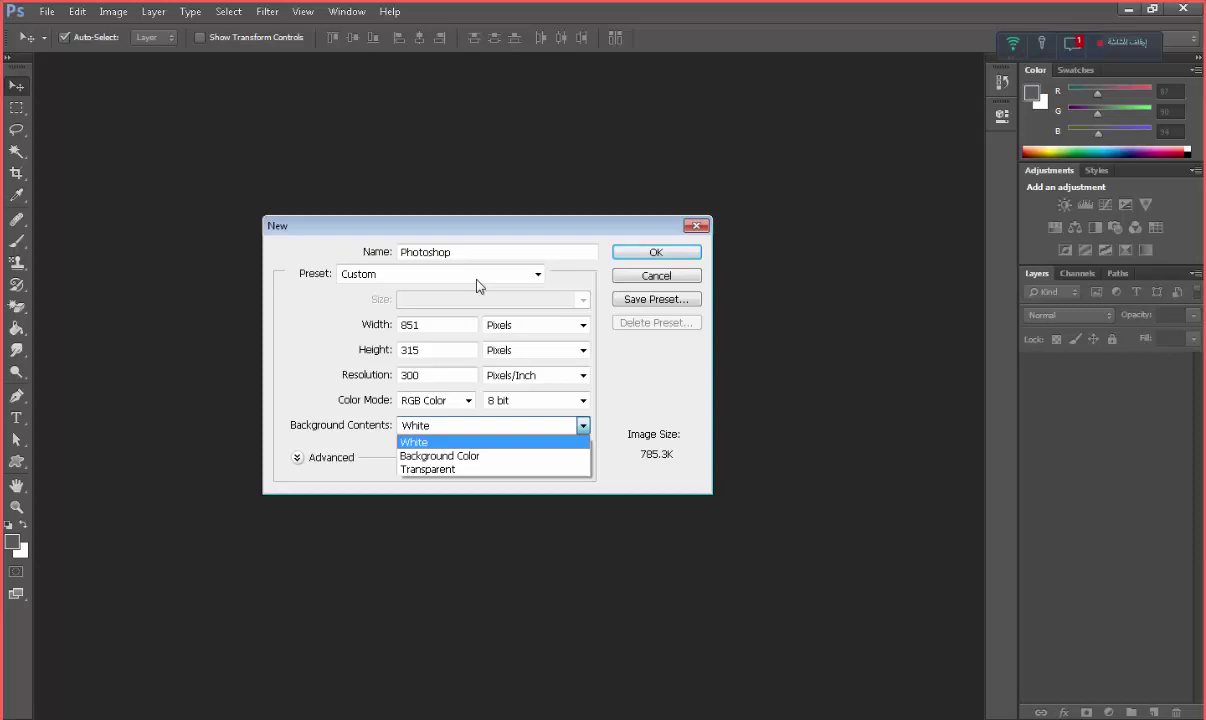
pyautogui.press('Down')
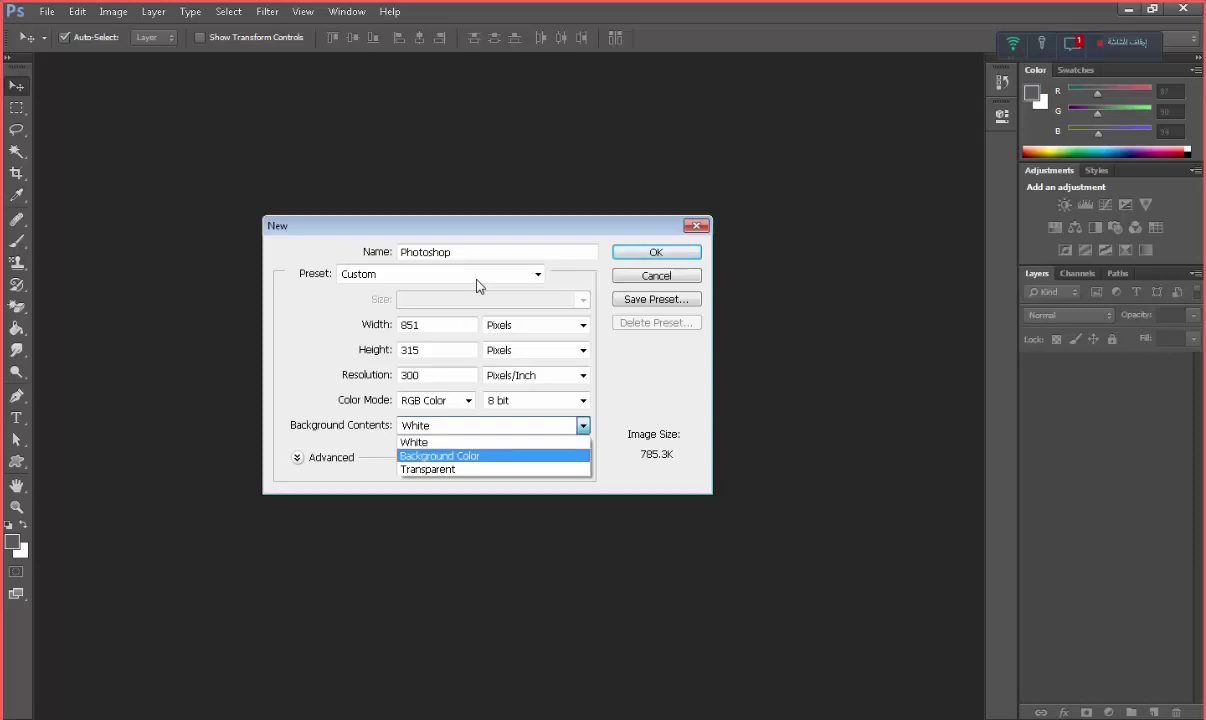
pyautogui.press('Down')
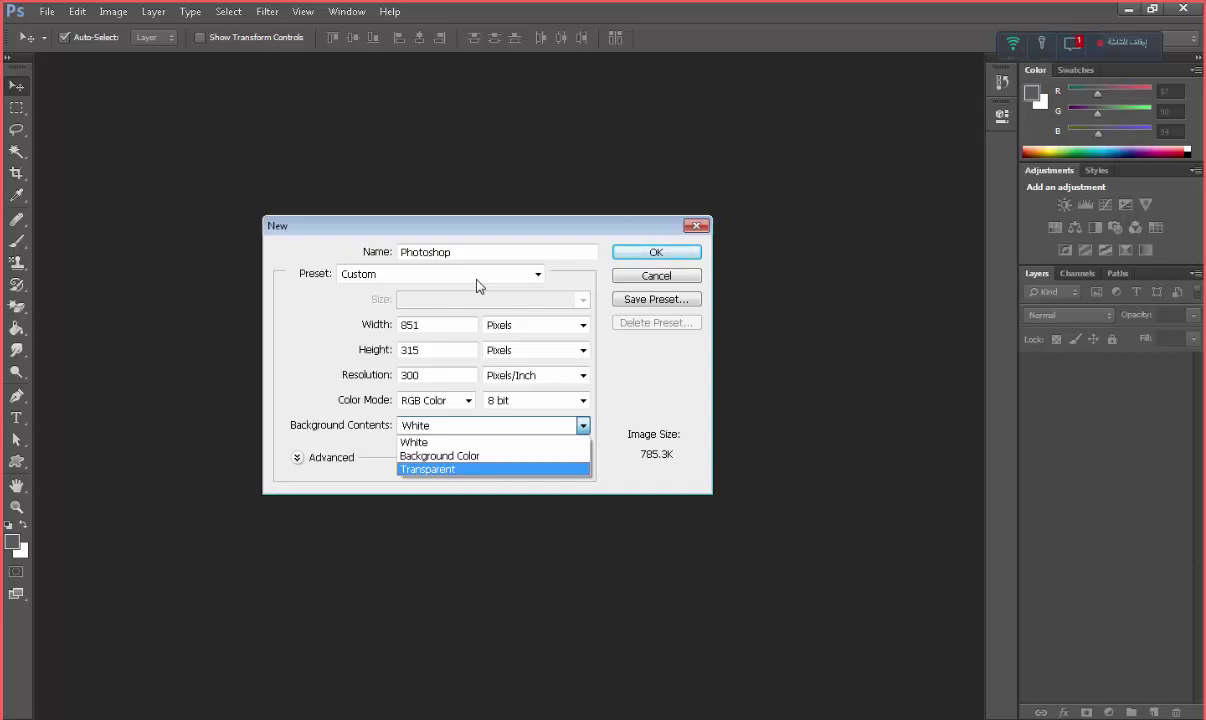
pyautogui.press('Up')
pyautogui.press('Up')
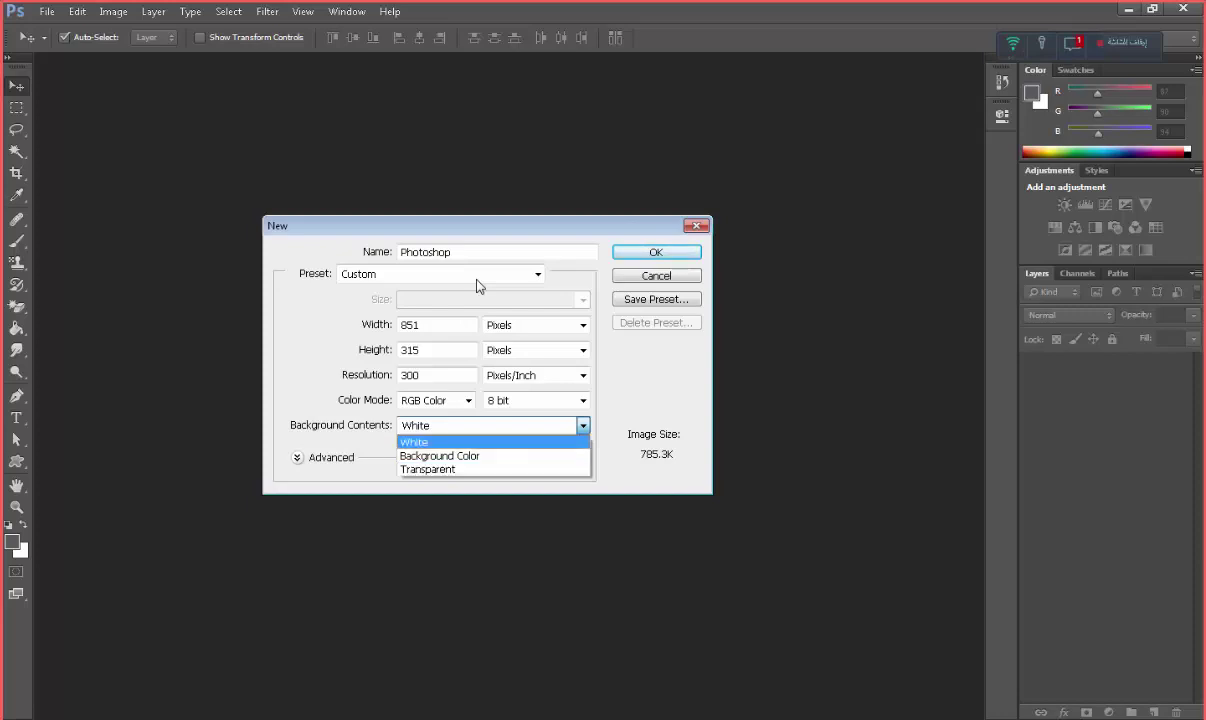
pyautogui.press('Return')
pyautogui.press('Return')
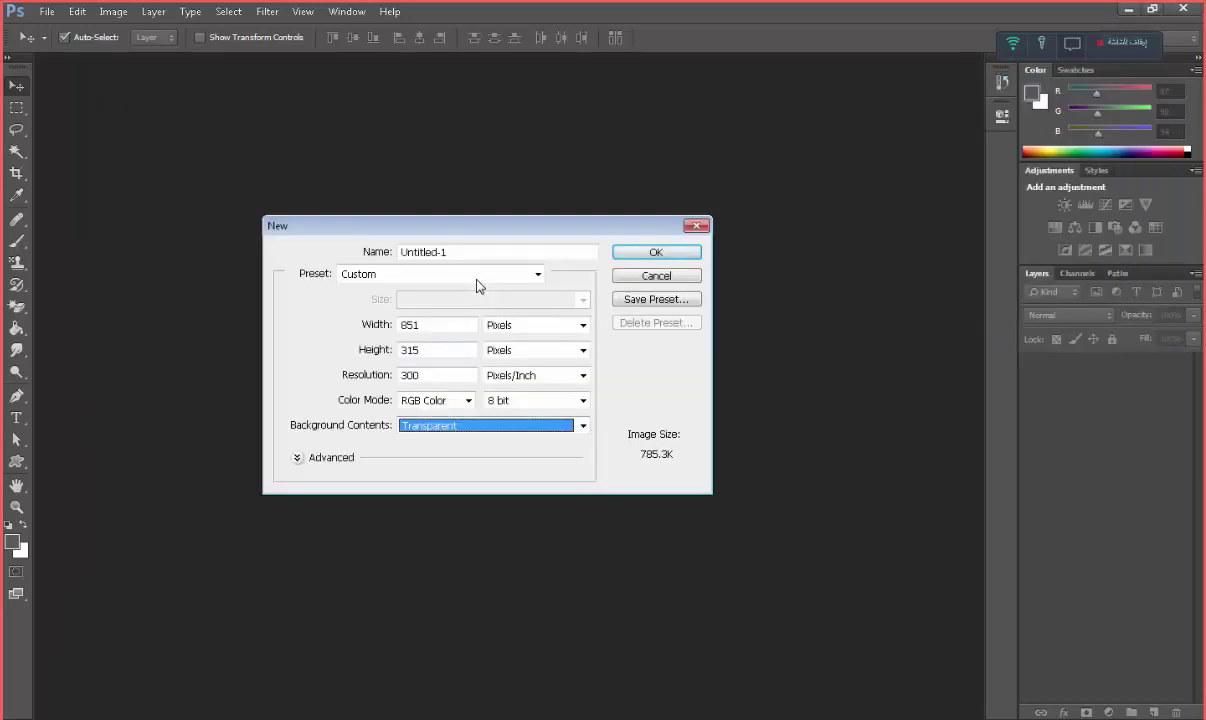
# Create the transparent 851 × 315 Untitled-1, zoom in, and start another new document
pyautogui.press('Return')
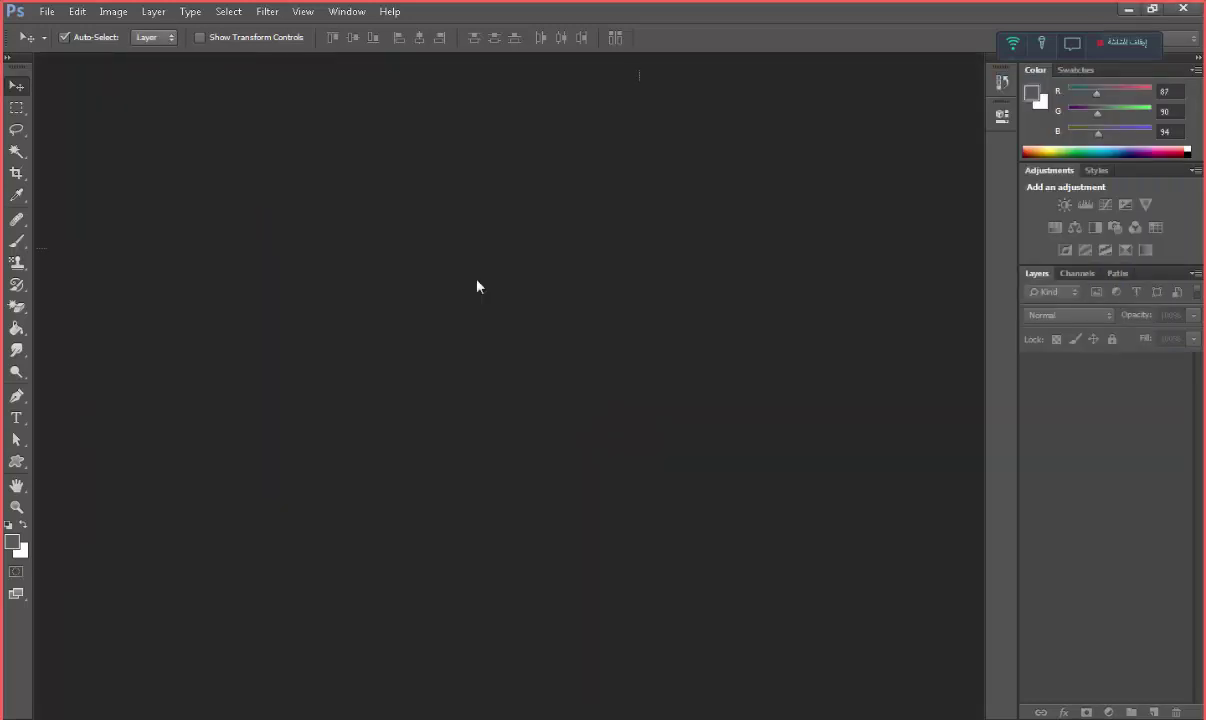
pyautogui.scroll(1, 477, 286)
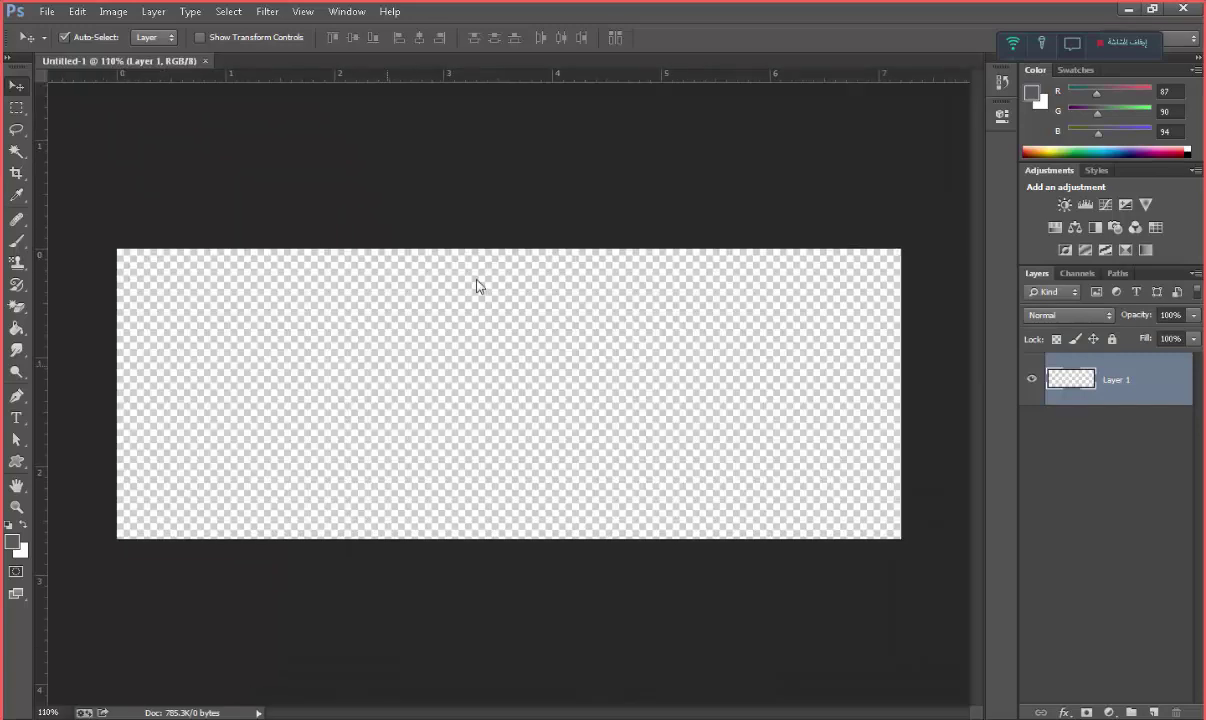
pyautogui.scroll(1, 477, 286)
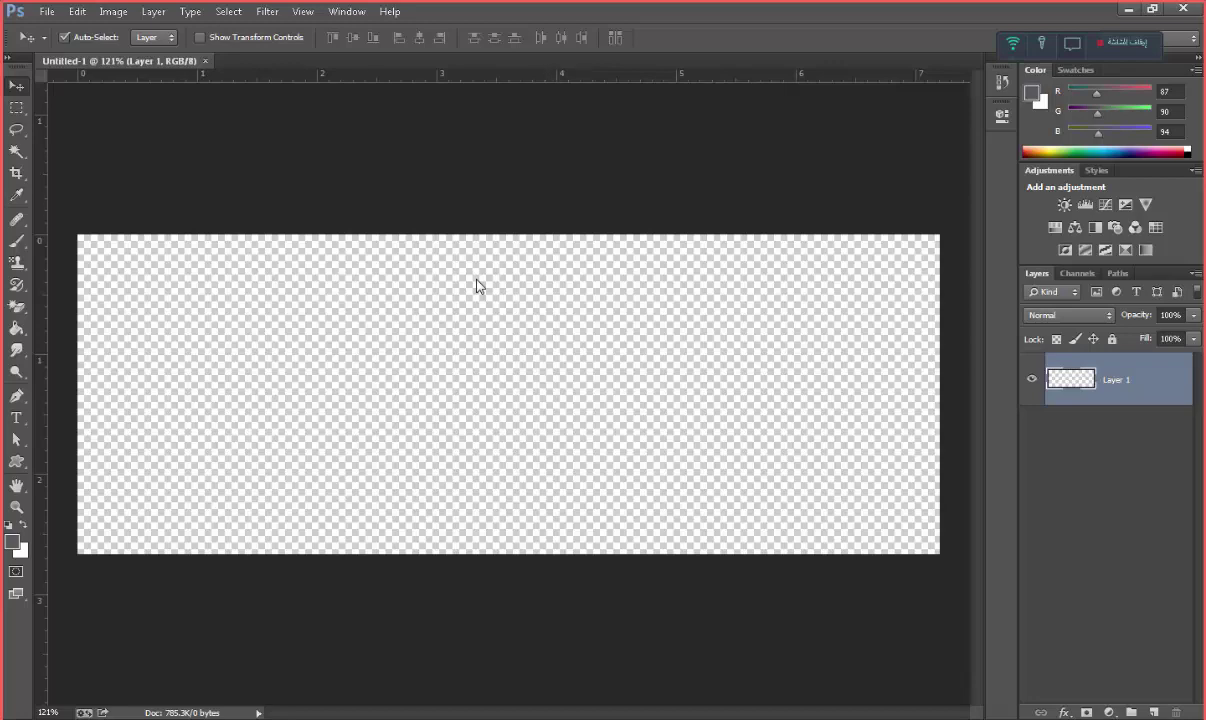
pyautogui.hotkey('ctrl', 'n')
# Pick the International Paper A4 preset and create the white Untitled-2 document
pyautogui.click(476, 279)
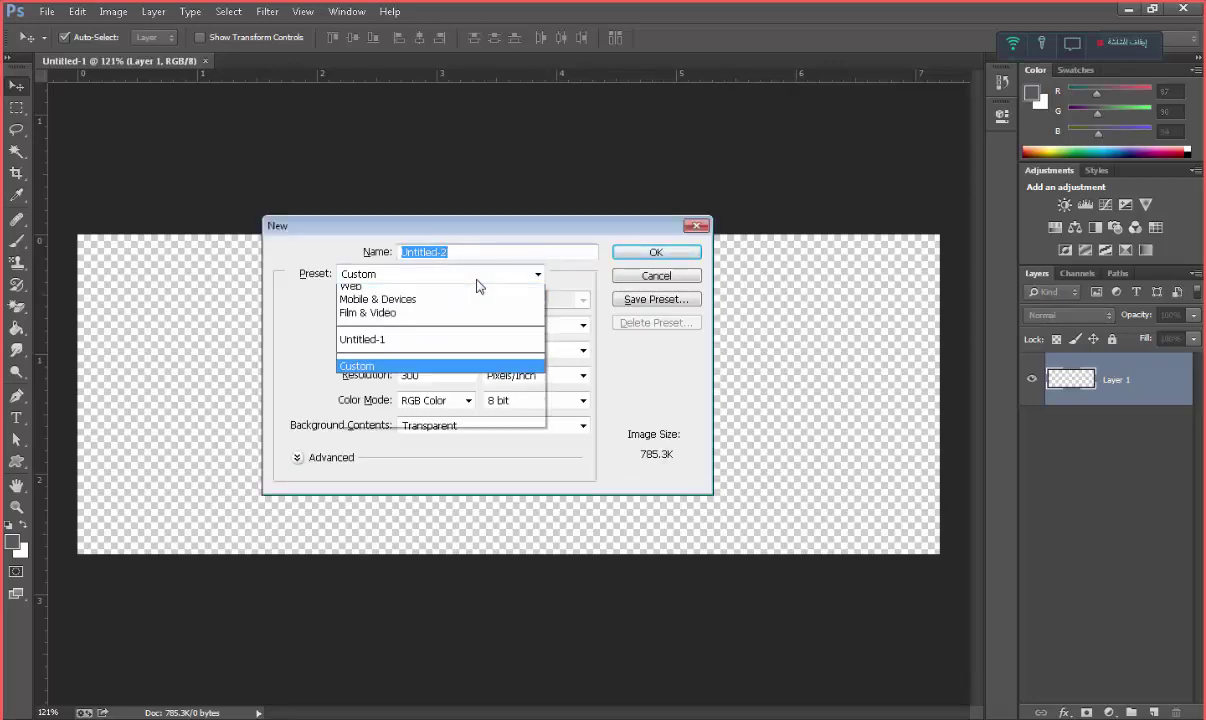
pyautogui.press('Home')
pyautogui.press('Down')
pyautogui.press('Down')
pyautogui.press('Return')
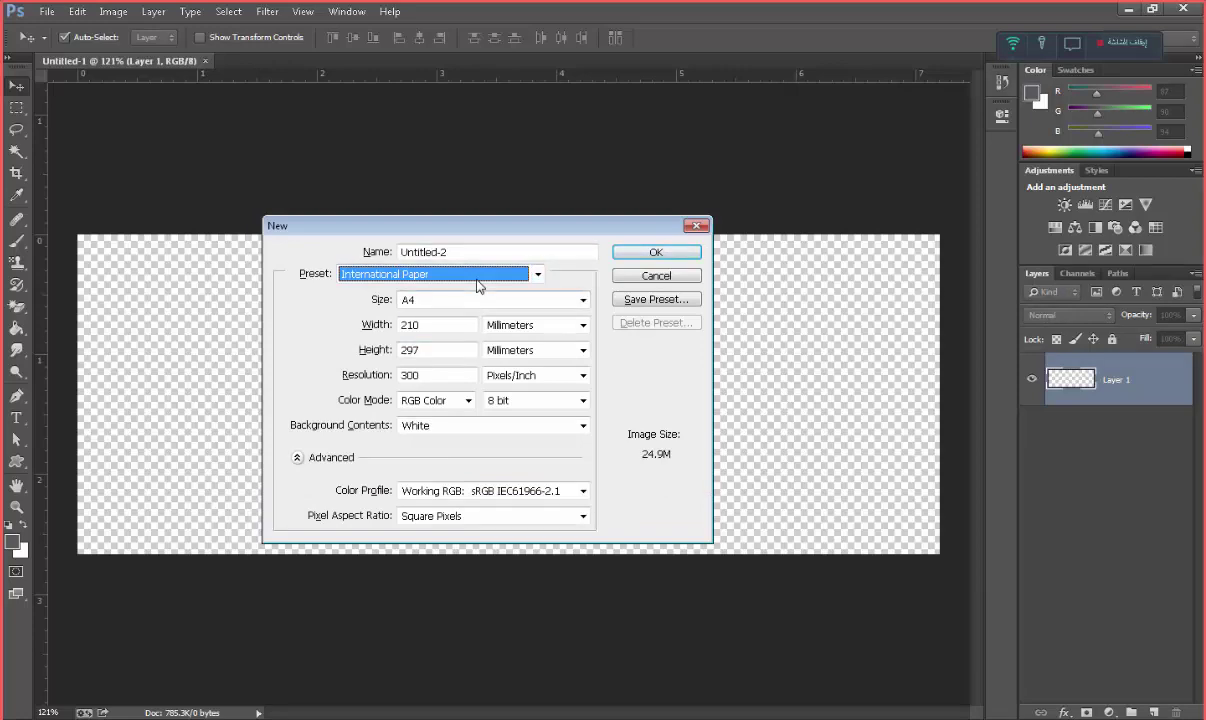
pyautogui.press('Return')
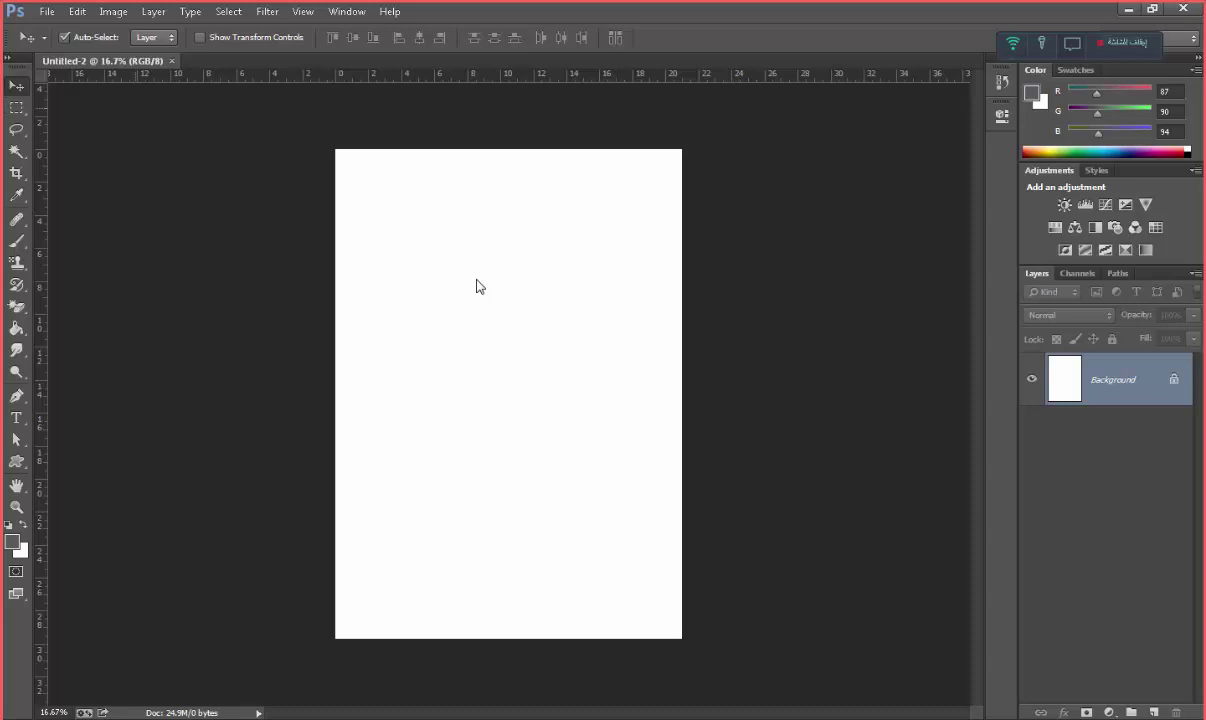
# Activate the Rectangular Marquee Tool with M, after briefly switching to Move (V) and back
pyautogui.press('m')
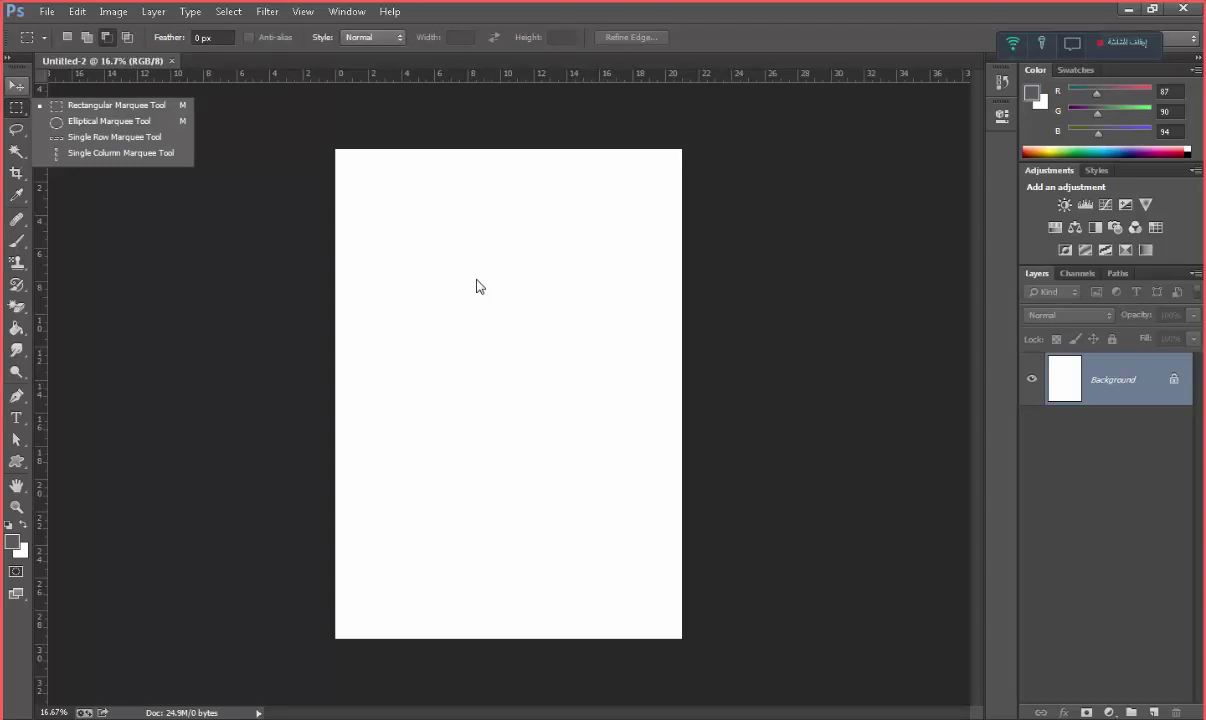
pyautogui.press('v')
pyautogui.press('m')
pyautogui.click(16, 461)
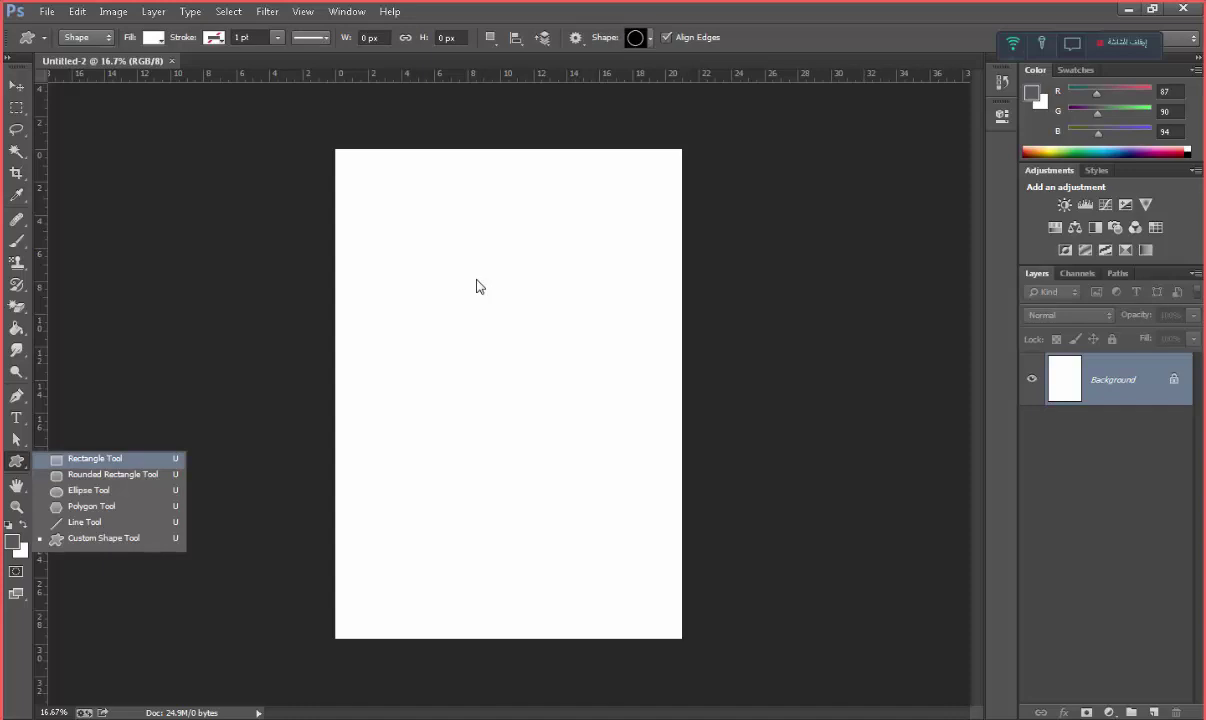
pyautogui.click(16, 107)
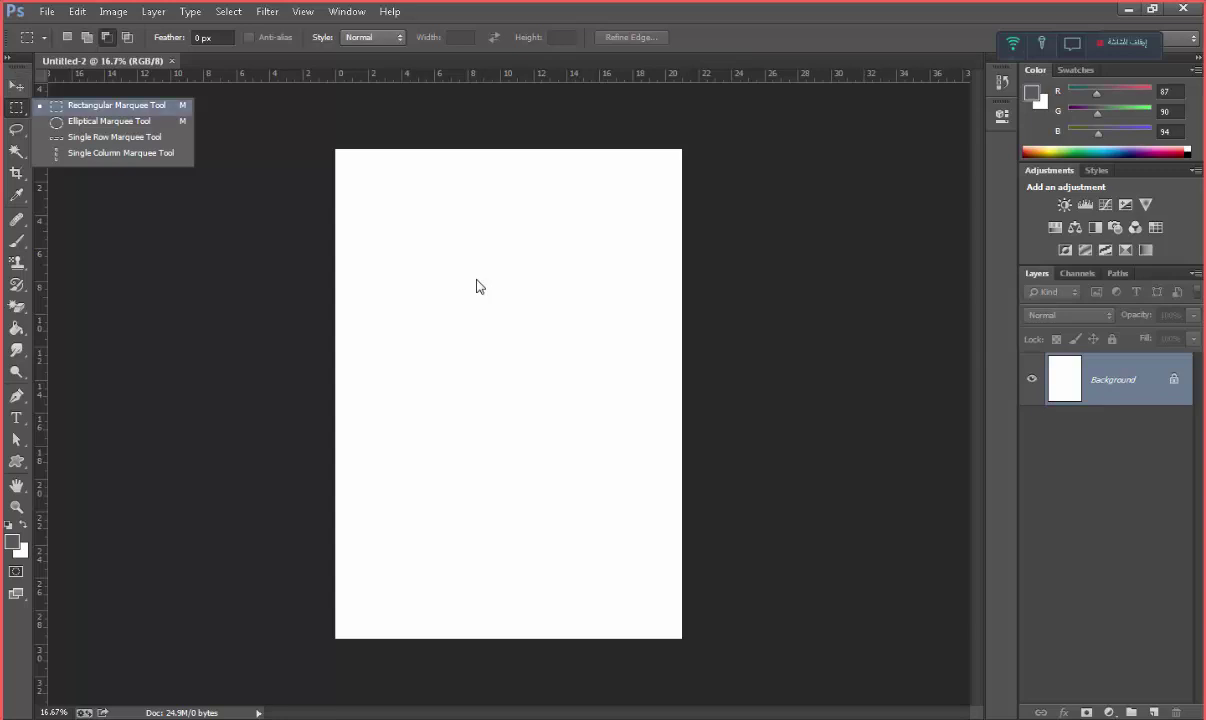
# Close the Marquee tool flyout, leaving the Rectangular Marquee Tool active
pyautogui.click(478, 287)
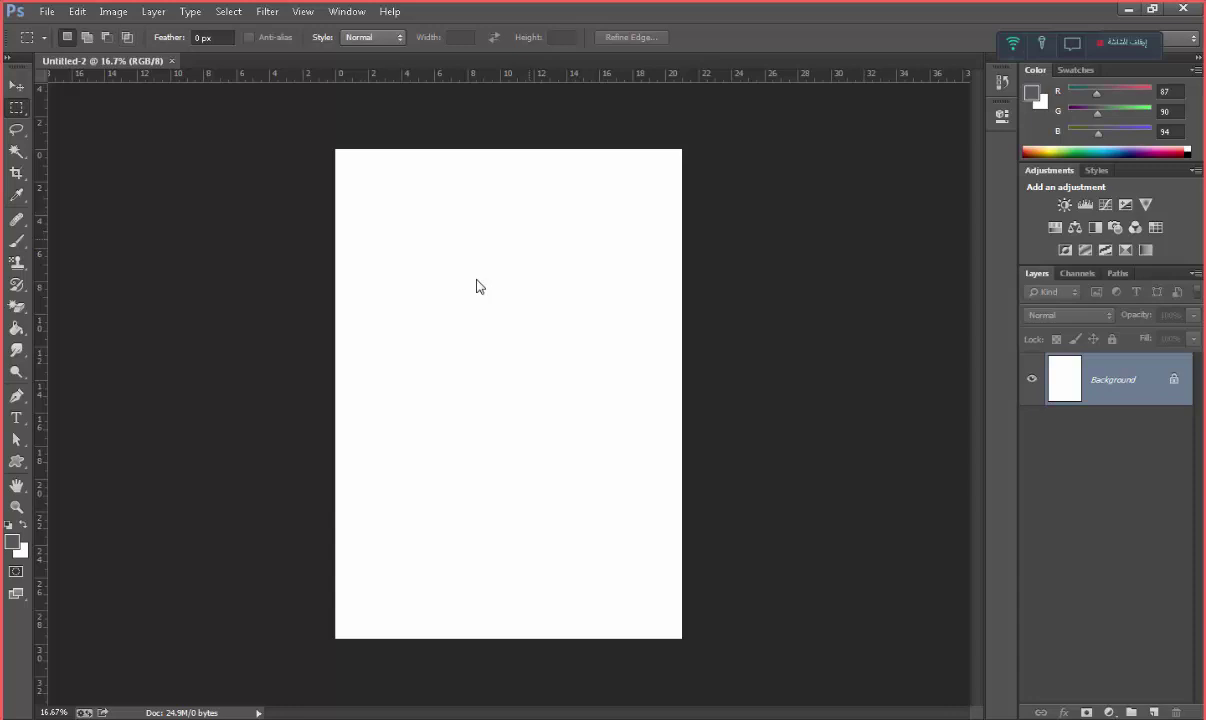
# Practise dragging several rectangular selections, deselecting once, ending with a tall rectangle right of centre
pyautogui.moveTo(608, 230)
pyautogui.mouseDown()
pyautogui.moveTo(453, 353)
pyautogui.moveTo(388, 377)
pyautogui.mouseUp()
pyautogui.moveTo(607, 213); pyautogui.dragTo(425, 409)
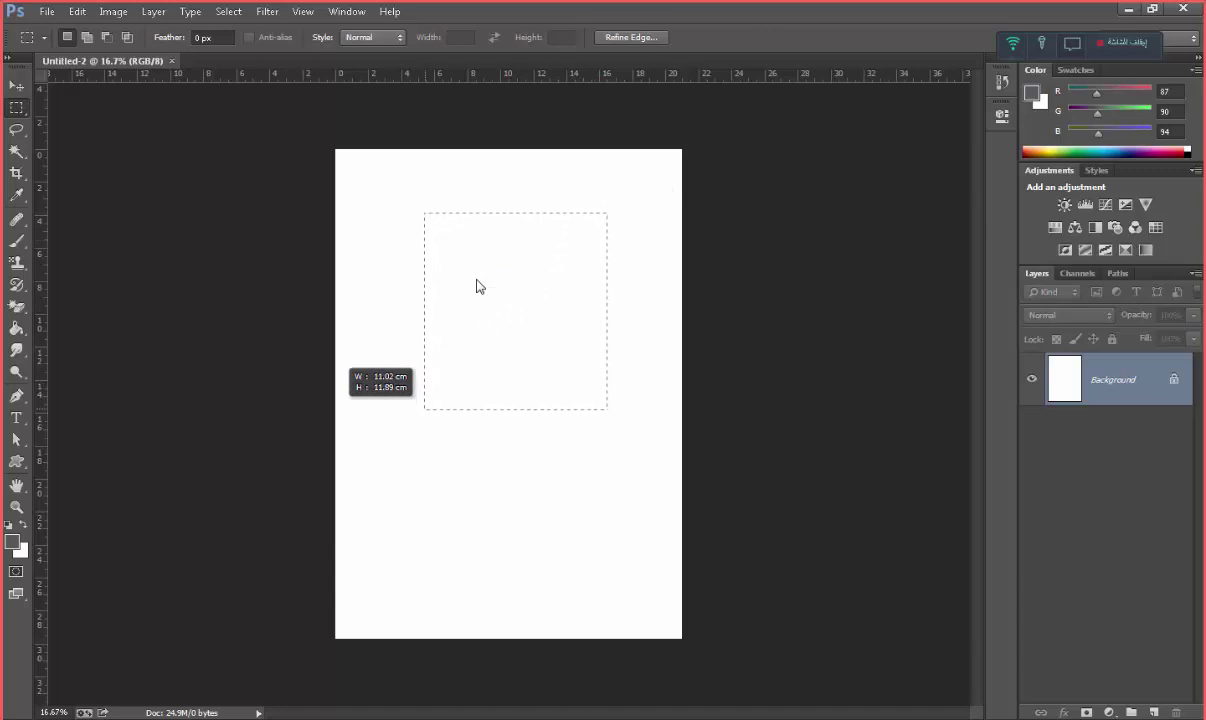
pyautogui.moveTo(425, 409)
pyautogui.mouseDown()
pyautogui.moveTo(371, 413)
pyautogui.moveTo(406, 413)
pyautogui.mouseUp()
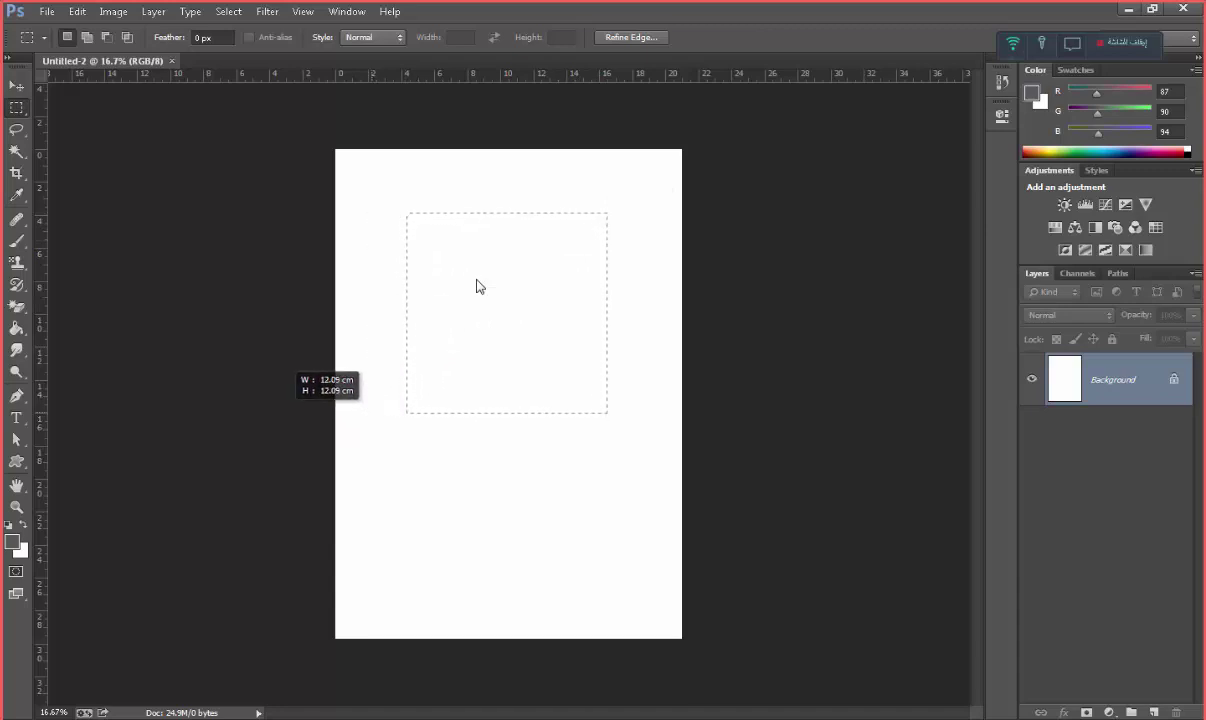
pyautogui.moveTo(633, 506); pyautogui.dragTo(466, 369)
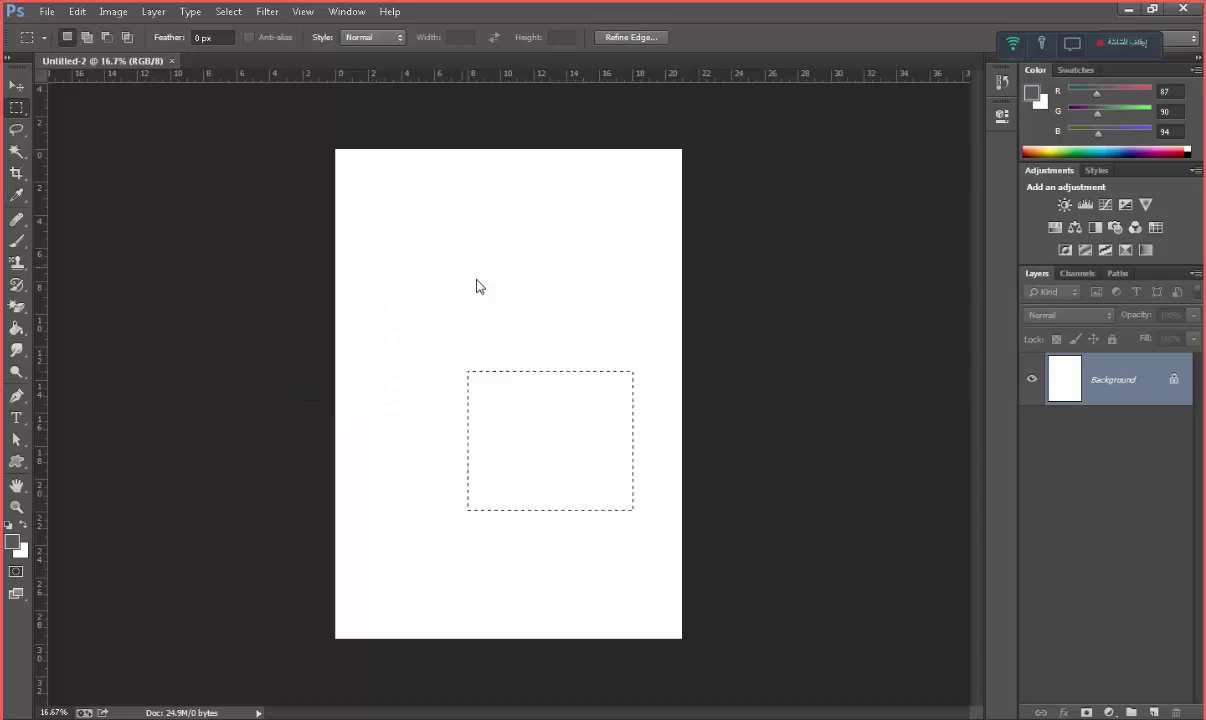
pyautogui.hotkey('ctrl', 'd')
pyautogui.moveTo(435, 243); pyautogui.dragTo(521, 193)
pyautogui.moveTo(616, 274)
pyautogui.mouseDown()
pyautogui.moveTo(533, 377)
pyautogui.moveTo(493, 394)
pyautogui.mouseUp()
# Switch to the Elliptical Marquee Tool and draw a large circle across the page, then zoom in
pyautogui.rightClick(16, 107)
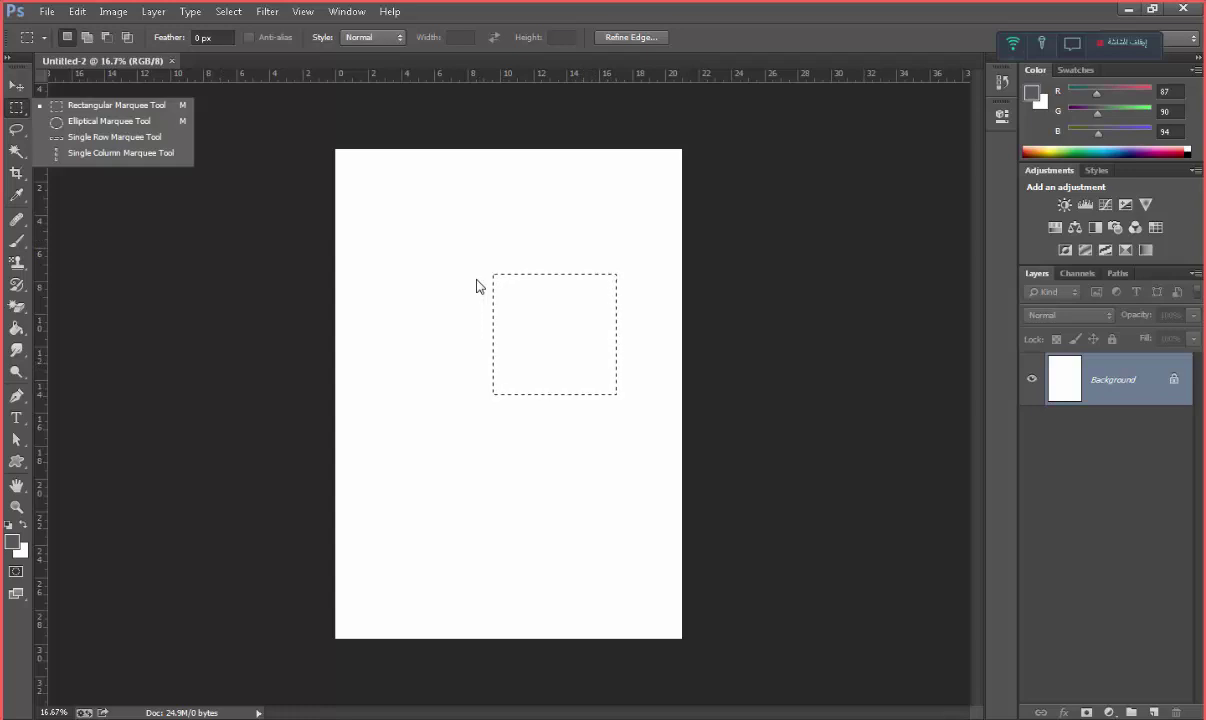
pyautogui.click(100, 116)
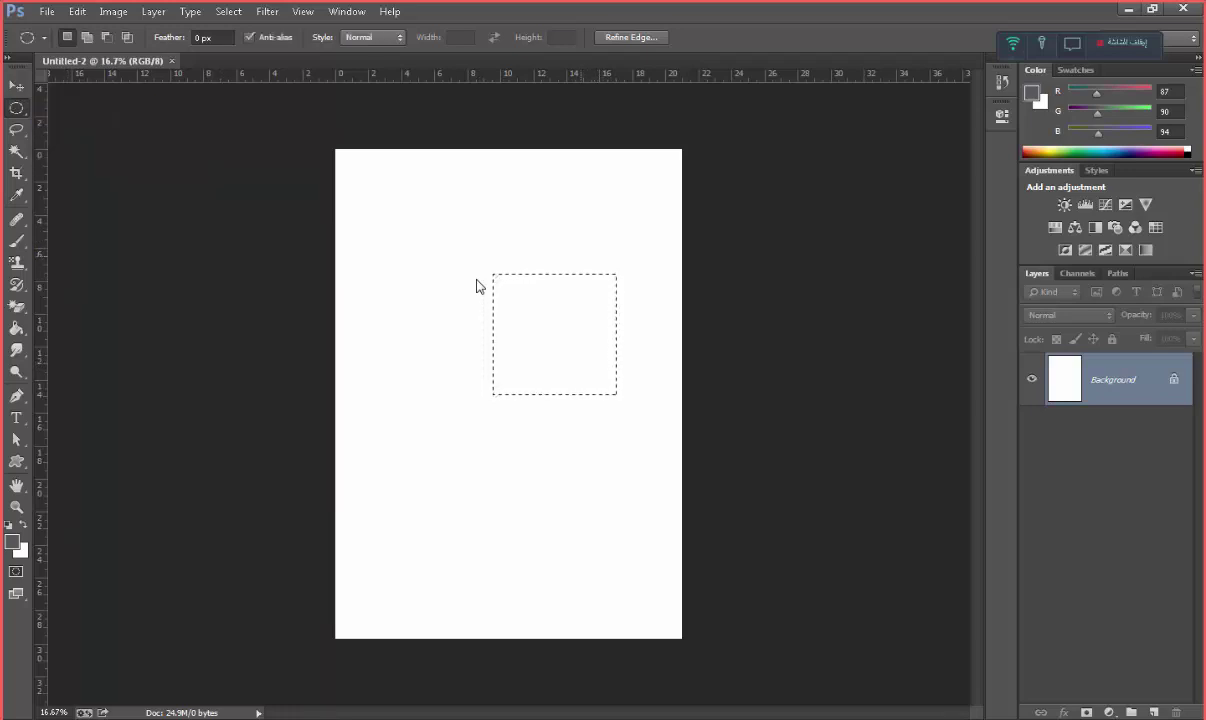
pyautogui.moveTo(578, 254)
pyautogui.mouseDown()
pyautogui.moveTo(453, 401)
pyautogui.moveTo(345, 486)
pyautogui.mouseUp()
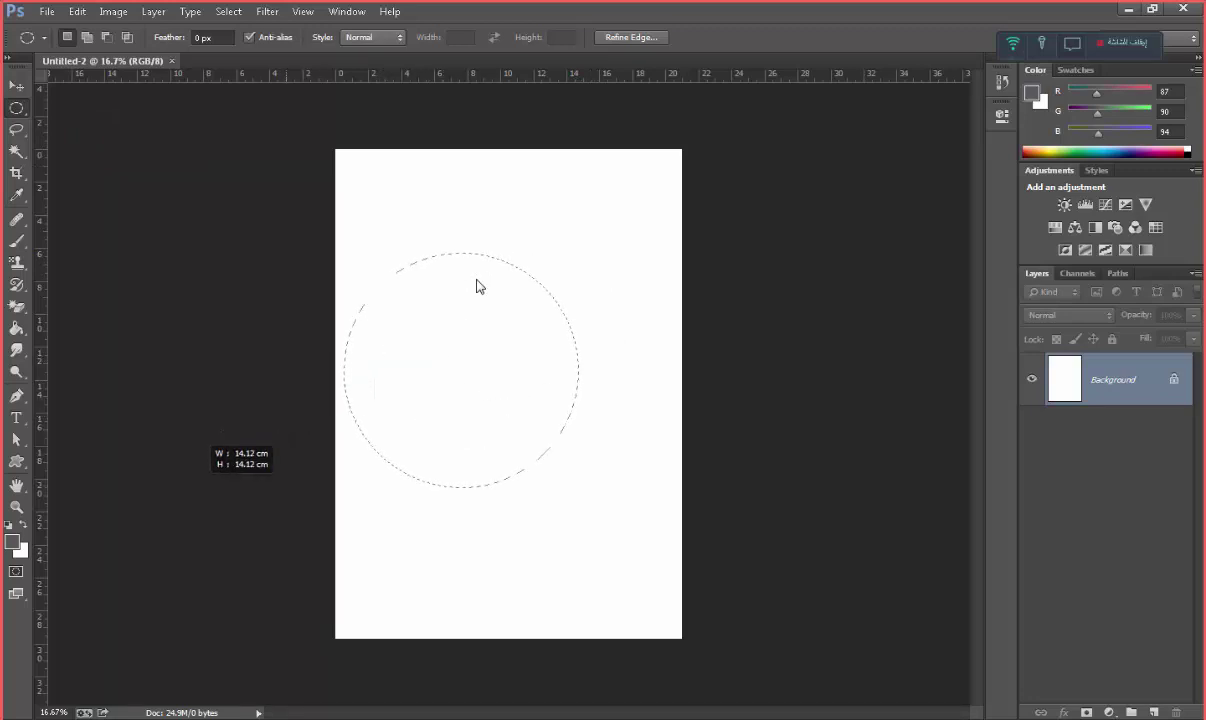
pyautogui.press('Escape')
pyautogui.moveTo(652, 263); pyautogui.dragTo(382, 533)
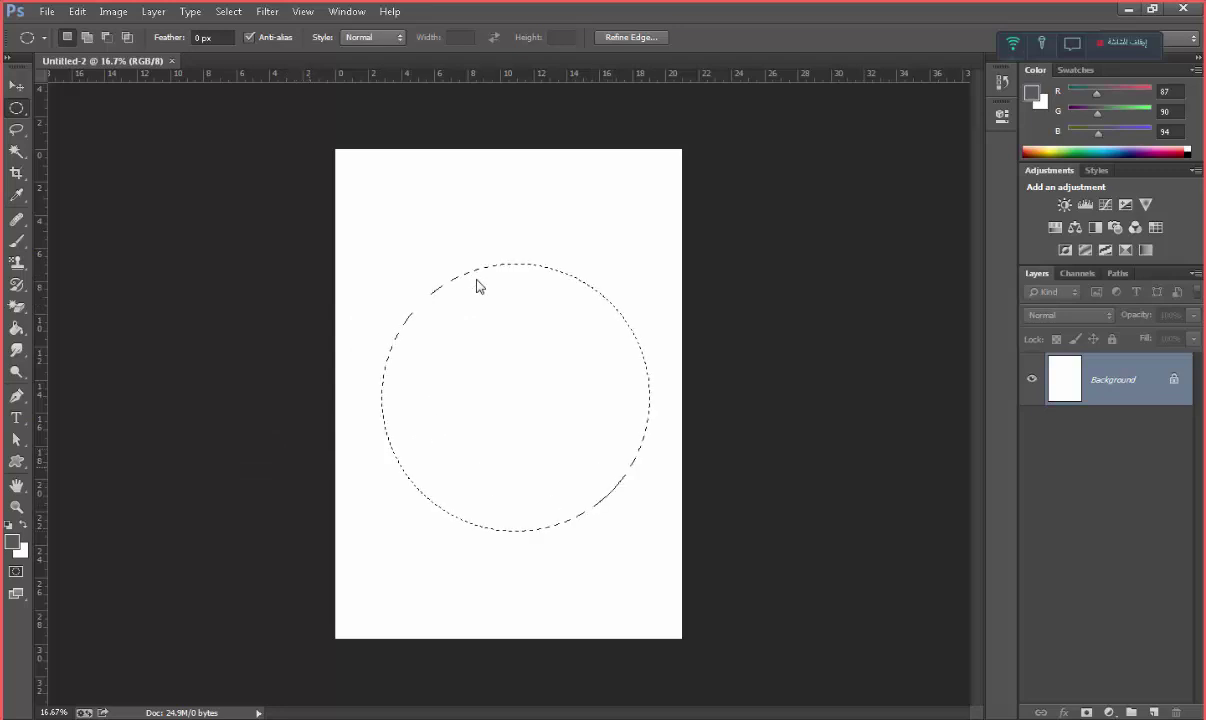
pyautogui.hotkey('ctrl', '+')
pyautogui.scroll(1, 477, 287)
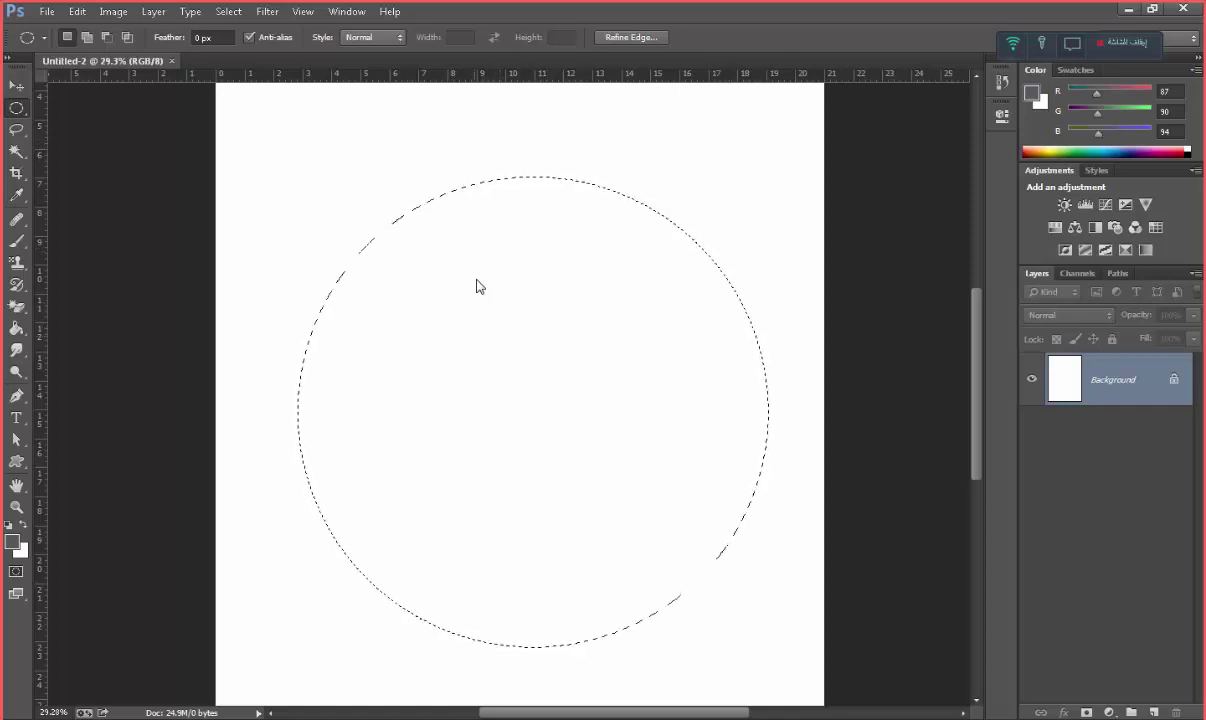
# Clear the selection and try the Shift add and Alt subtract selection modifiers
pyautogui.hotkey('ctrl', 'd')
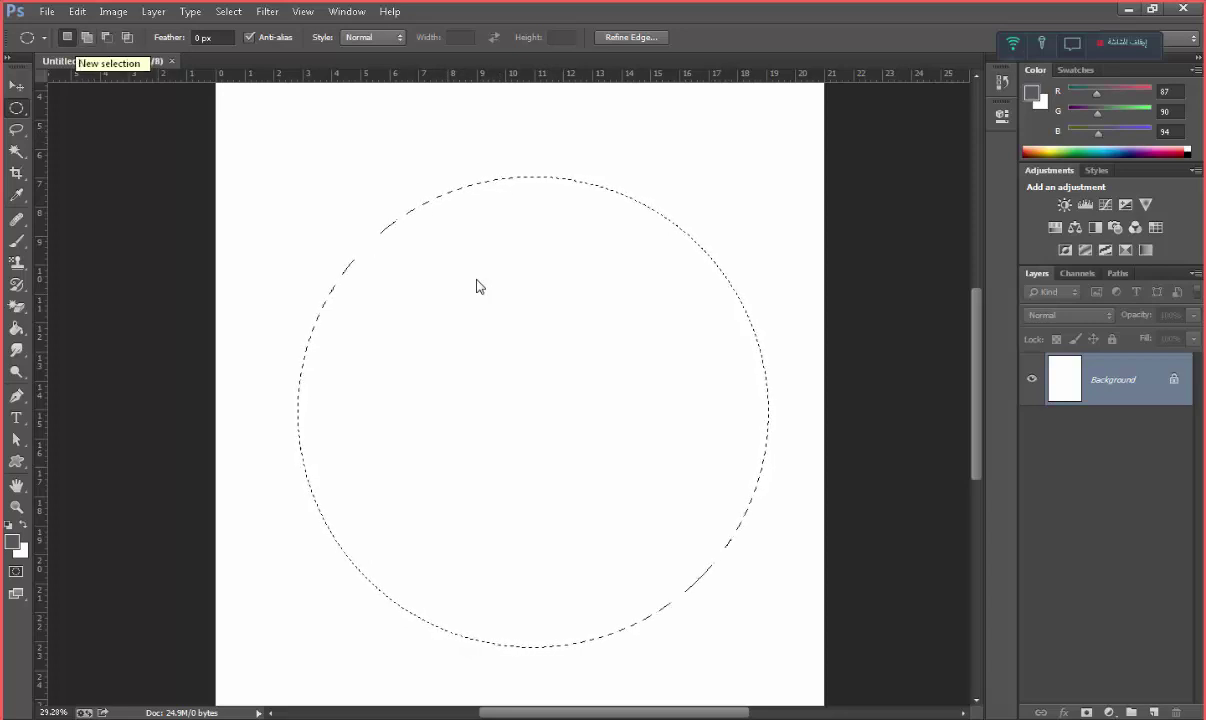
pyautogui.hotkey('ctrl', 'd')
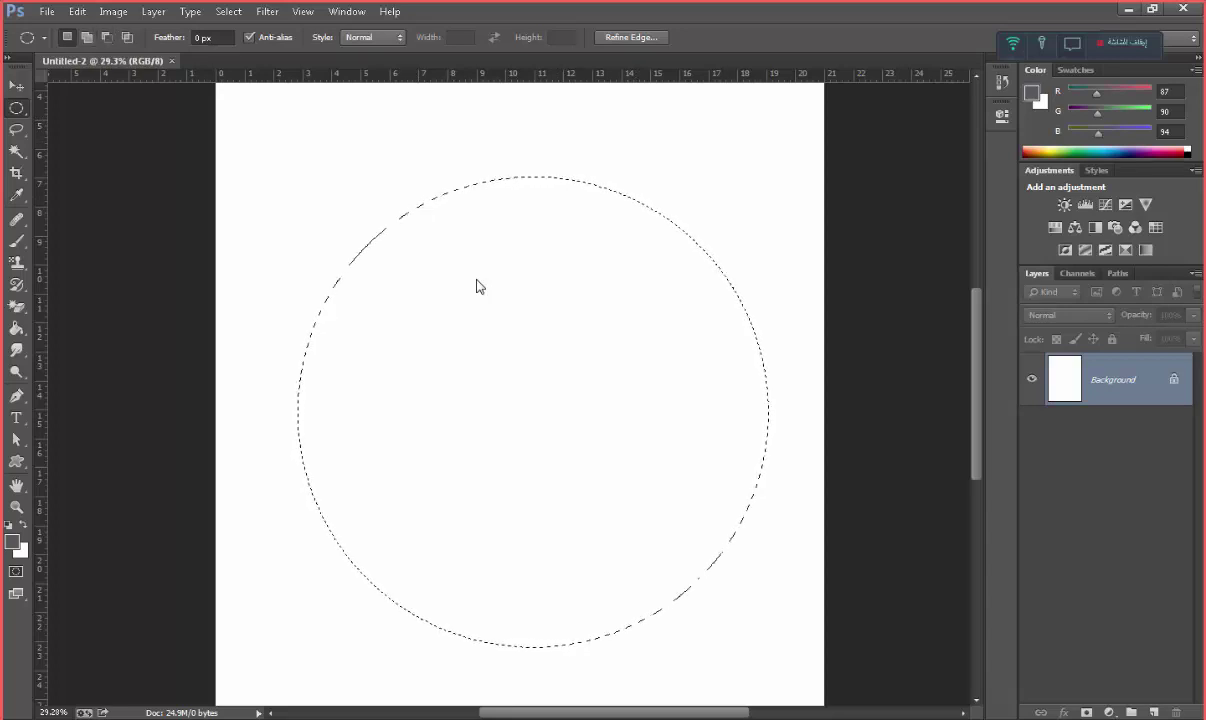
pyautogui.press('shift')
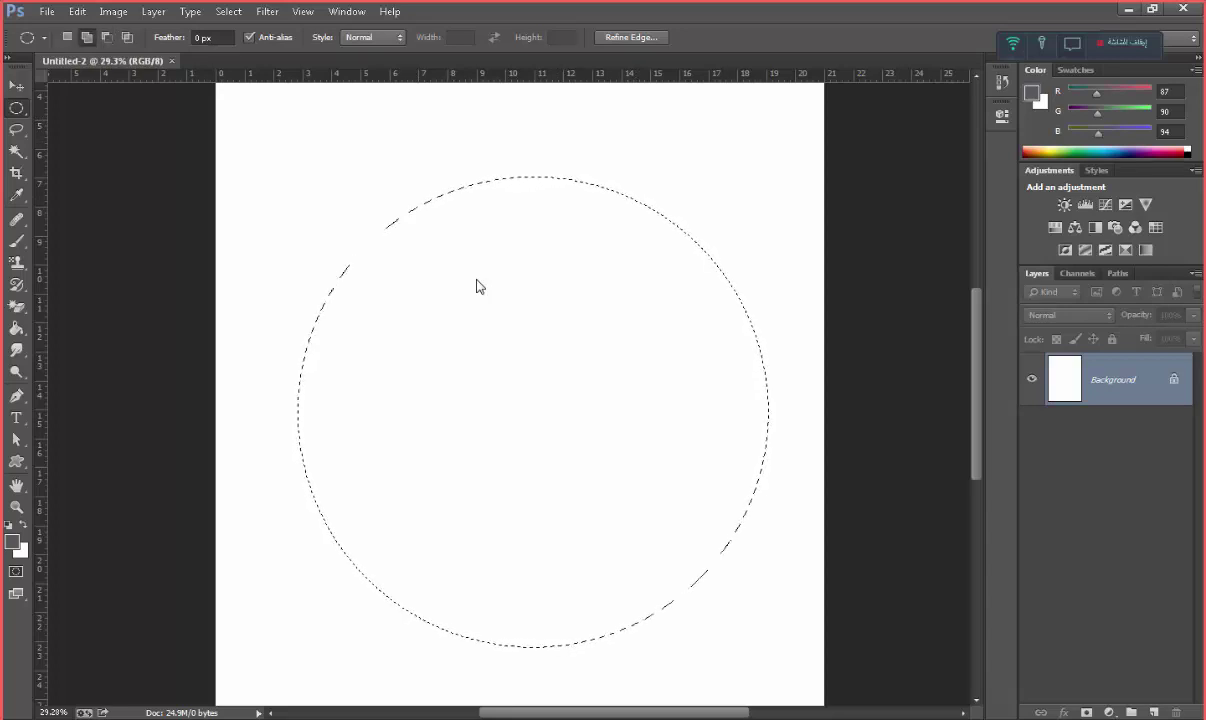
pyautogui.press('shift')
pyautogui.press('alt')
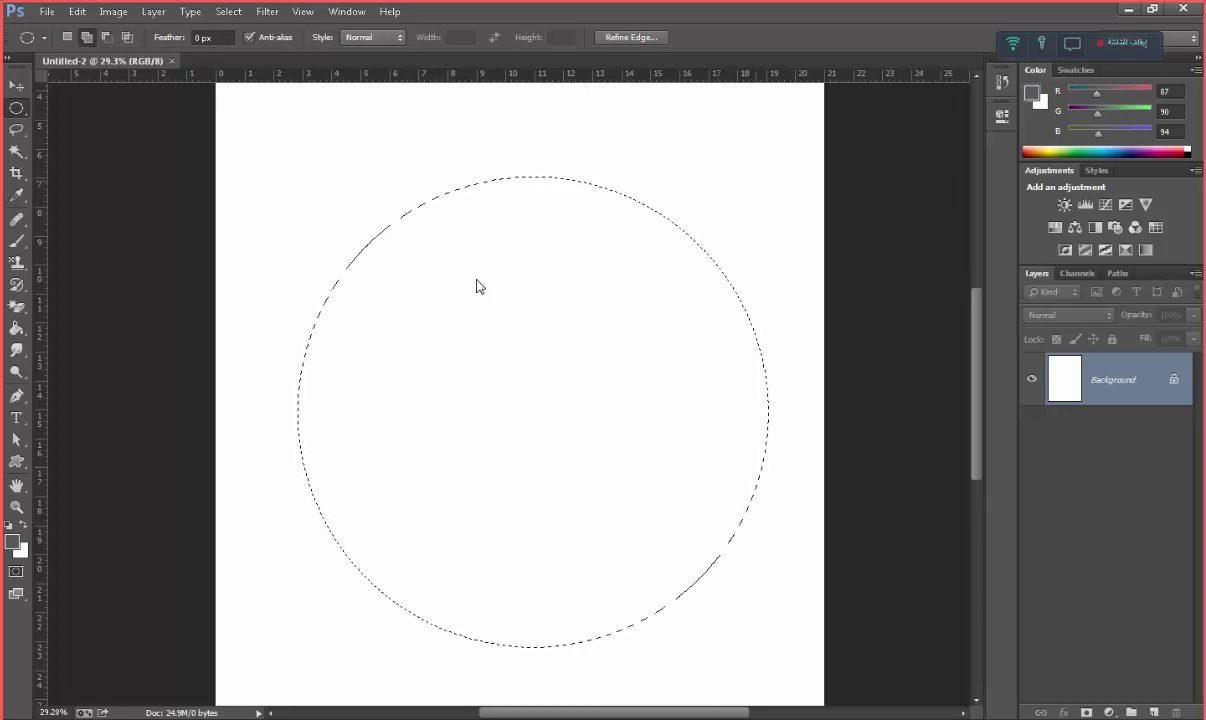
# Add right and left ear circles to the round head selection, then switch to subtract mode
pyautogui.moveTo(800, 162); pyautogui.dragTo(683, 281)
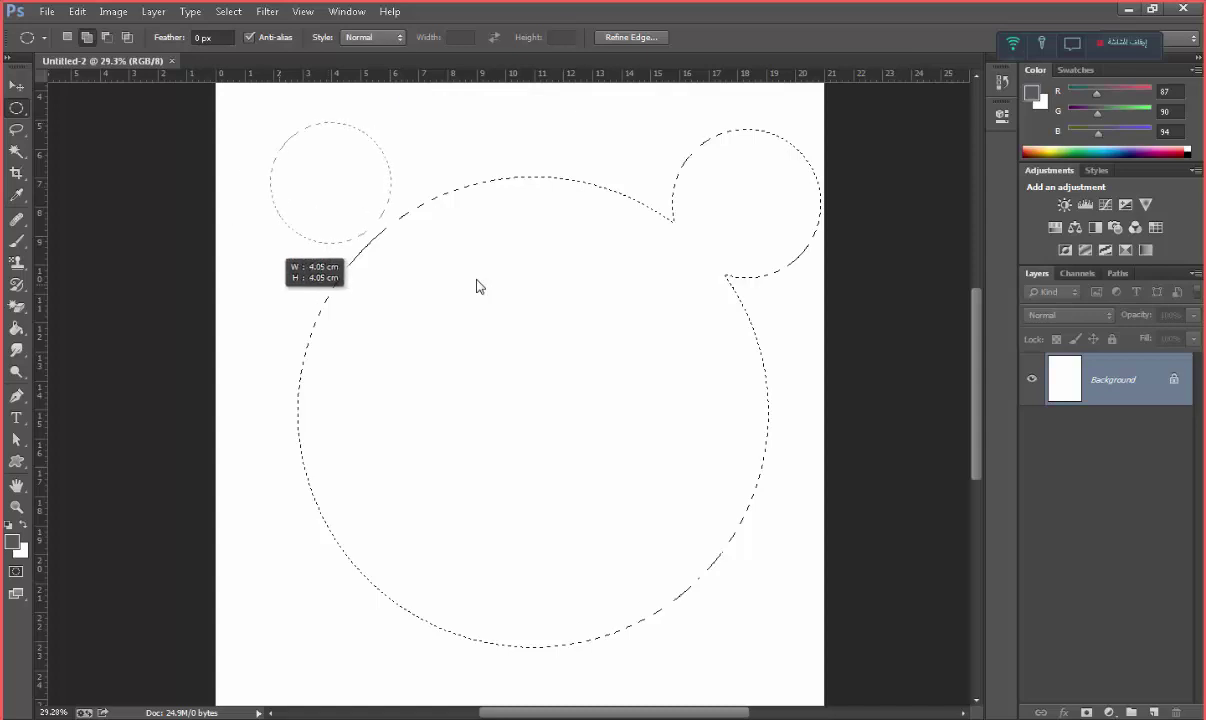
pyautogui.moveTo(388, 126); pyautogui.dragTo(236, 279)
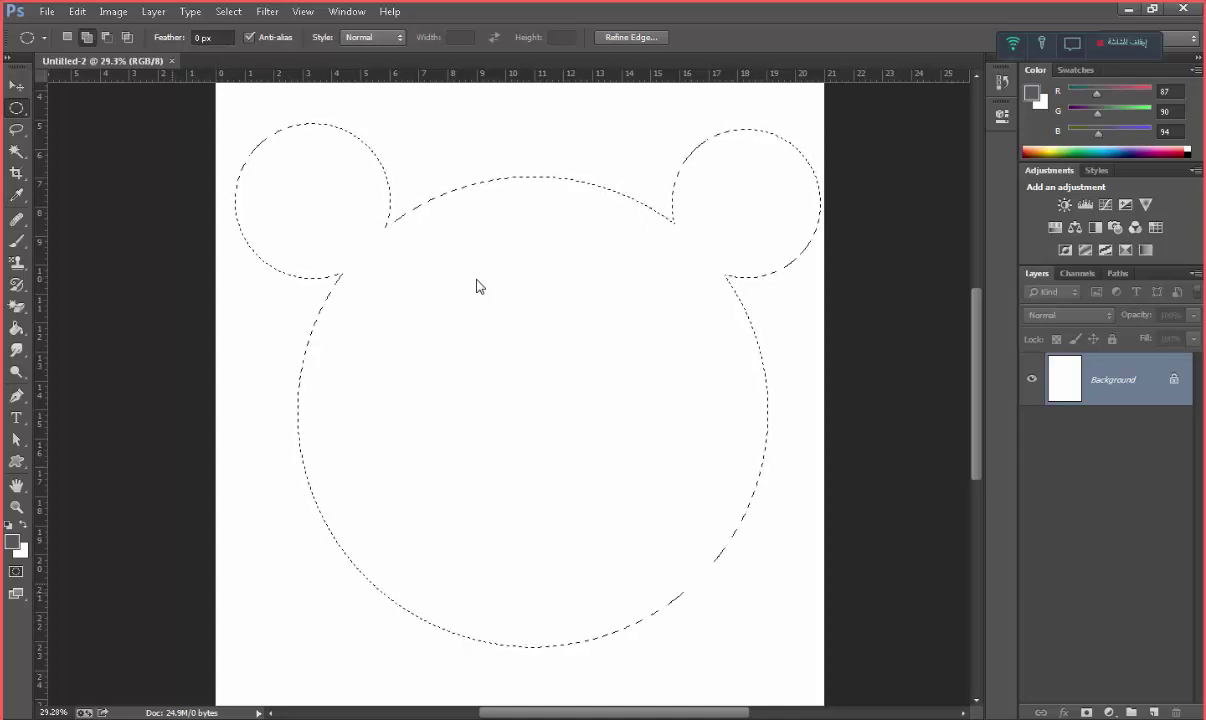
pyautogui.press('alt')
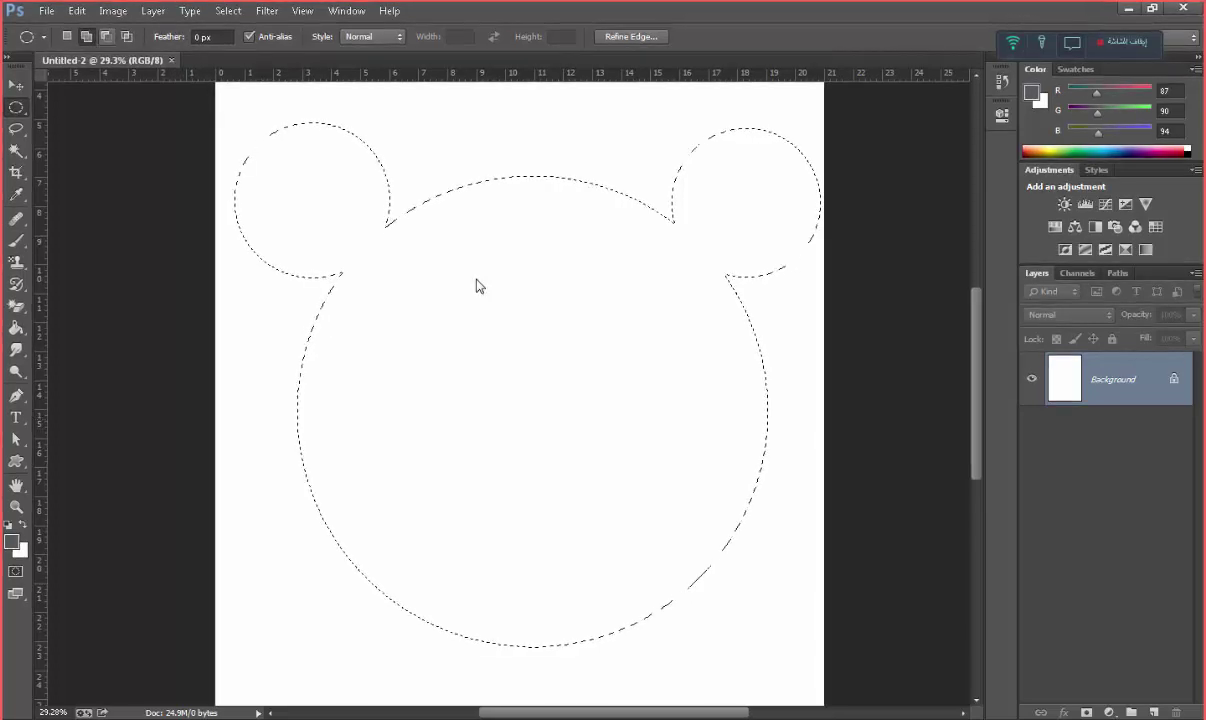
pyautogui.hotkey('ctrl', 'd')
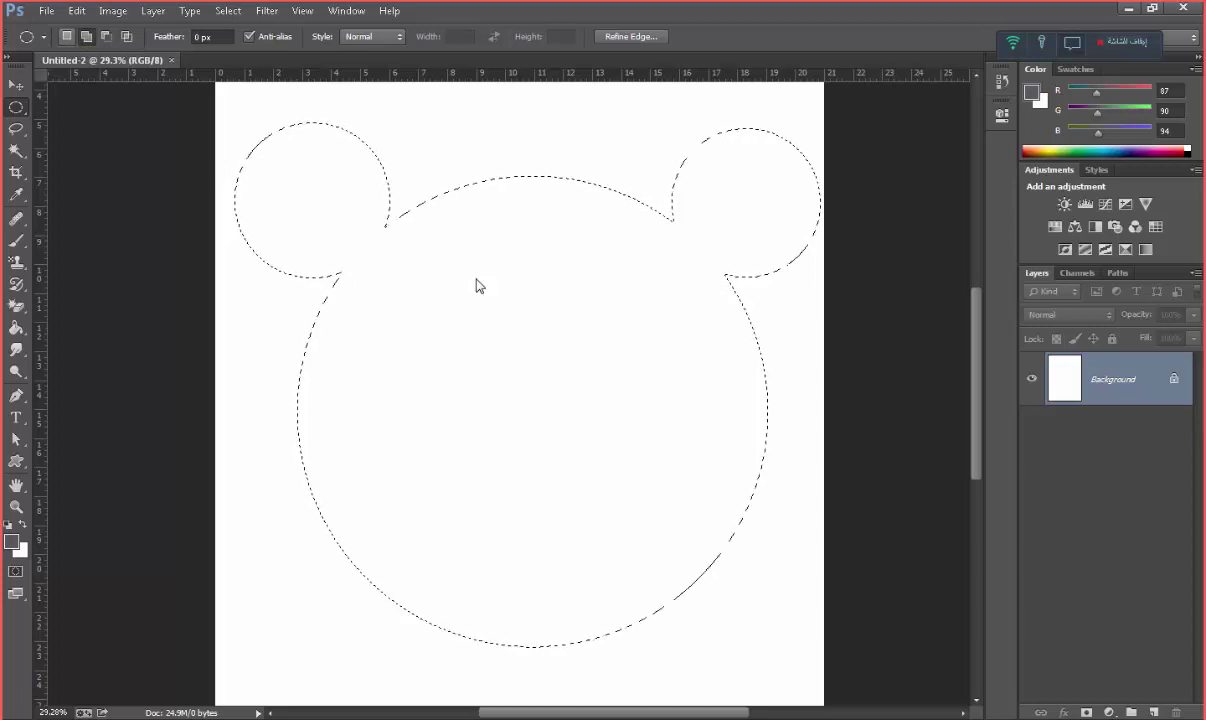
pyautogui.press('alt')
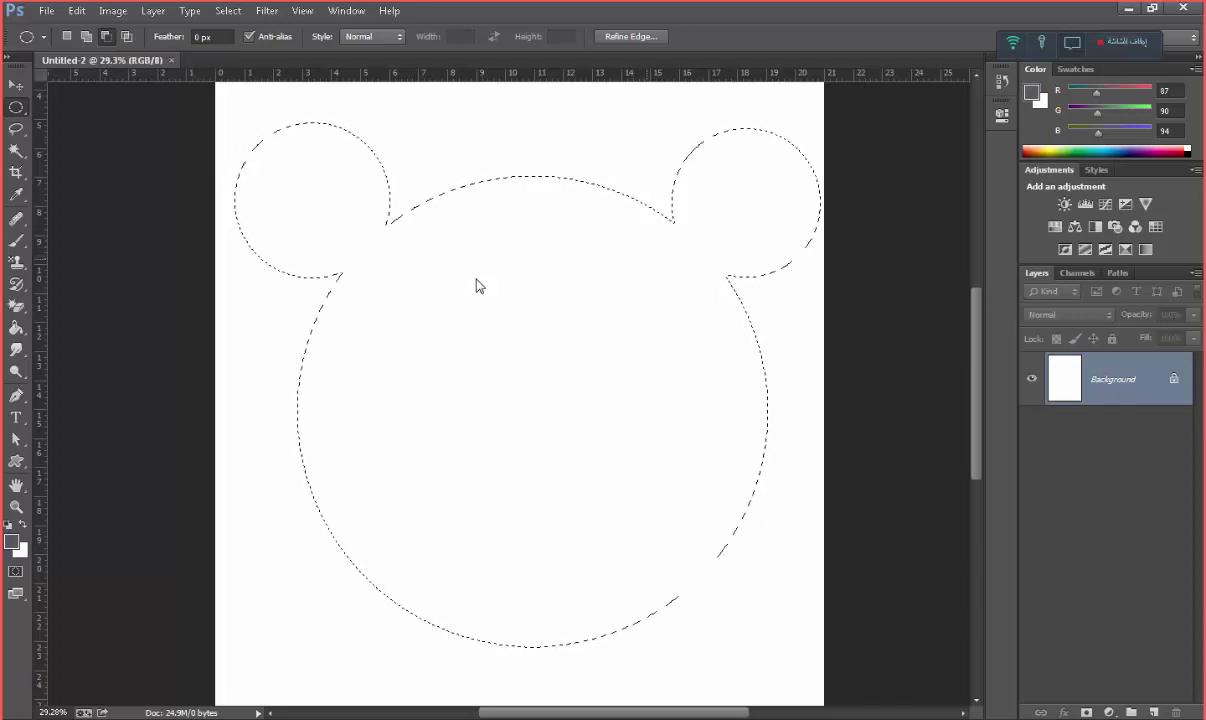
# Cut two round eyes and a thin smile crescent out of the head selection
pyautogui.moveTo(603, 310); pyautogui.dragTo(543, 370)
pyautogui.moveTo(434, 302); pyautogui.dragTo(362, 375)
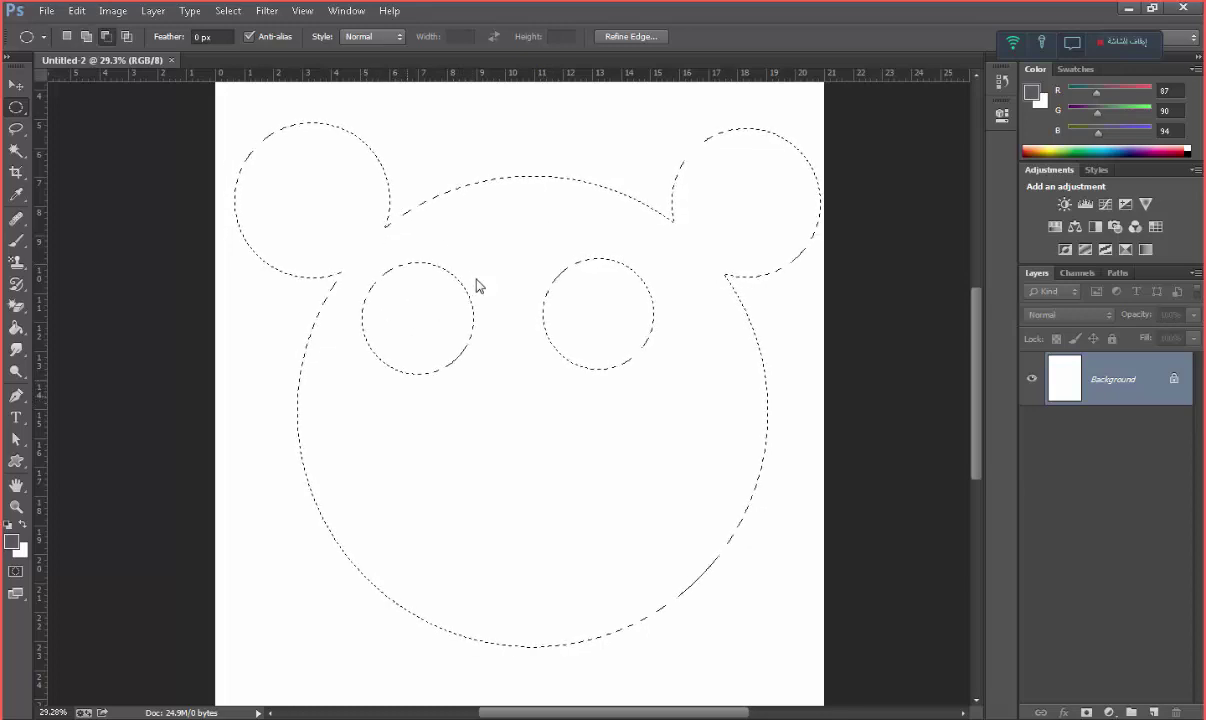
pyautogui.moveTo(593, 538)
pyautogui.mouseDown()
pyautogui.moveTo(512, 619)
pyautogui.moveTo(393, 628)
pyautogui.mouseUp()
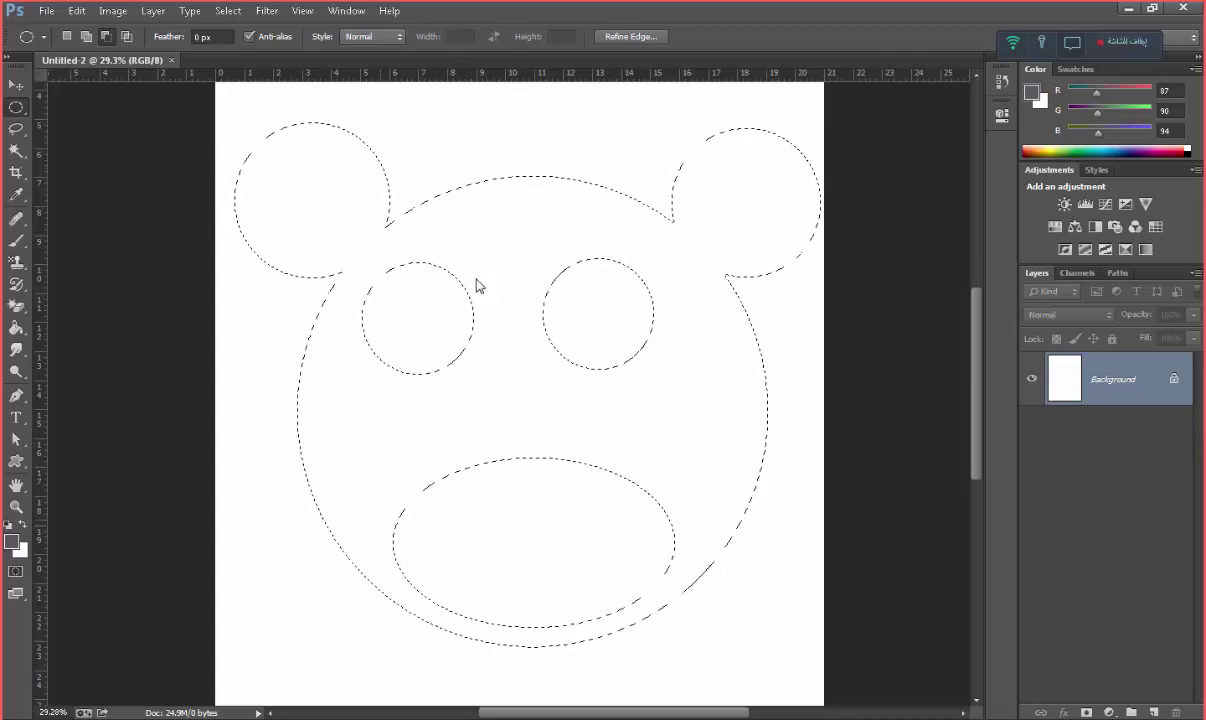
pyautogui.press('shift')
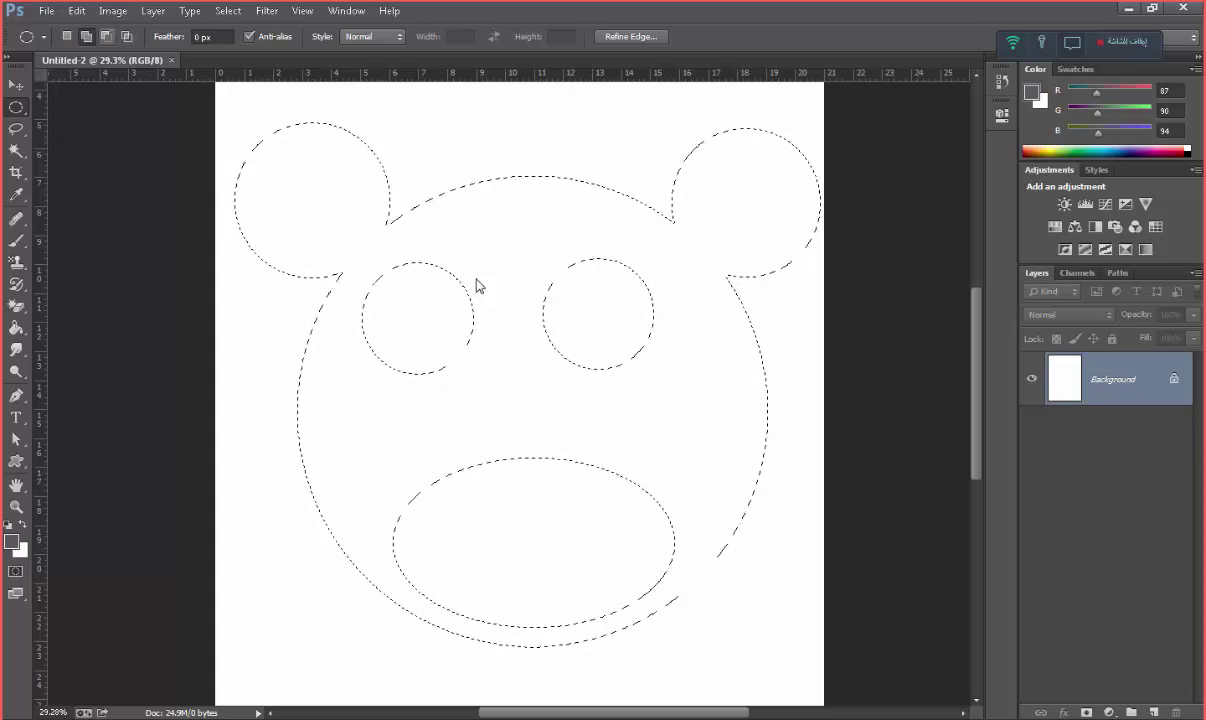
pyautogui.moveTo(692, 465); pyautogui.dragTo(393, 600)
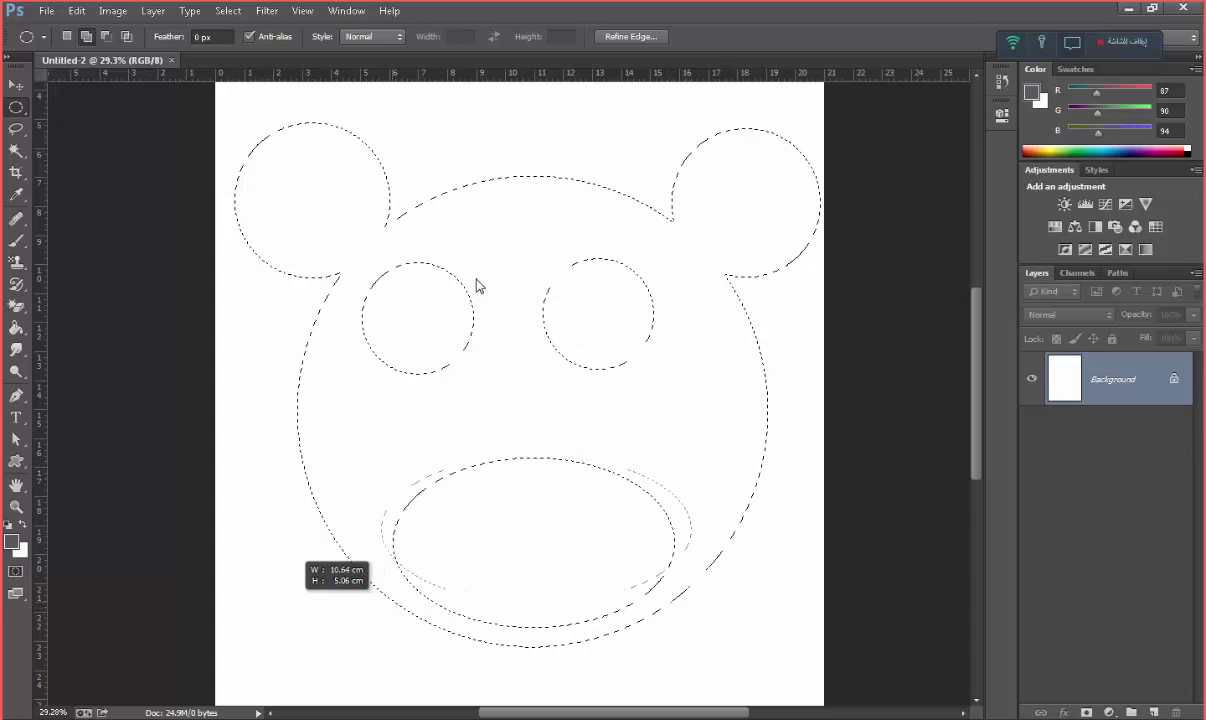
pyautogui.moveTo(393, 600); pyautogui.dragTo(392, 602)
pyautogui.moveTo(690, 470); pyautogui.dragTo(395, 603)
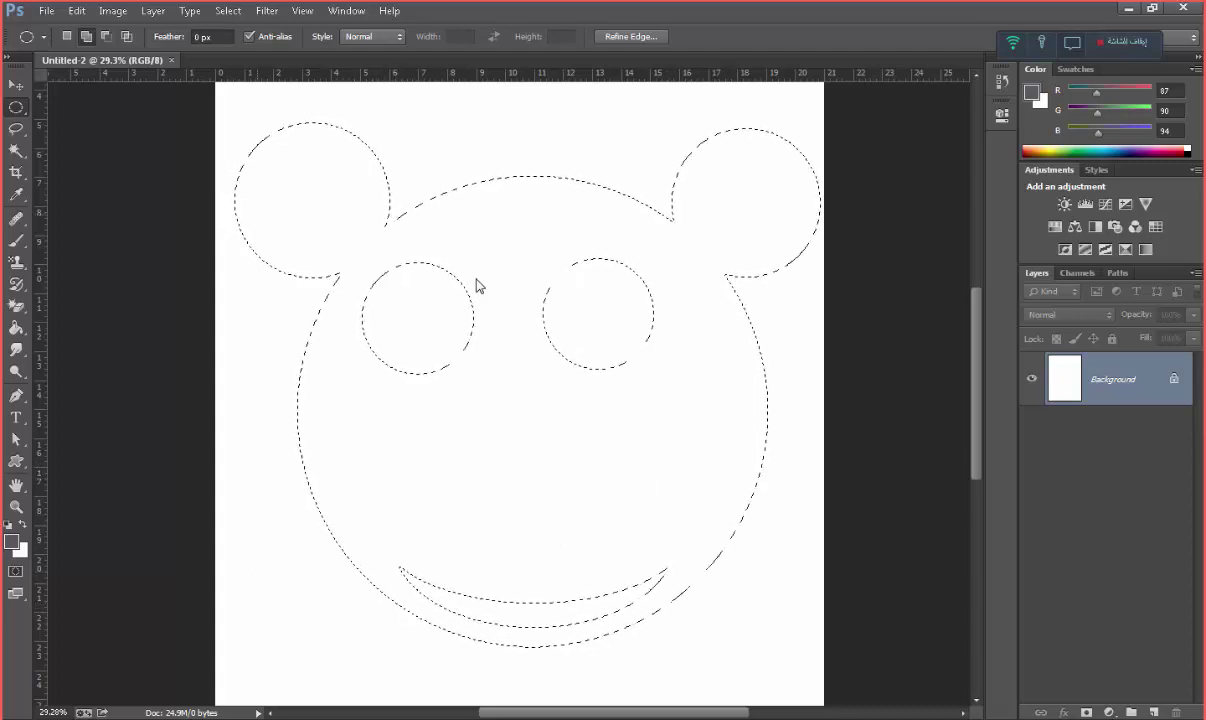
# Cut an upright oval nose out of the face and zoom out to view the page
pyautogui.press('alt')
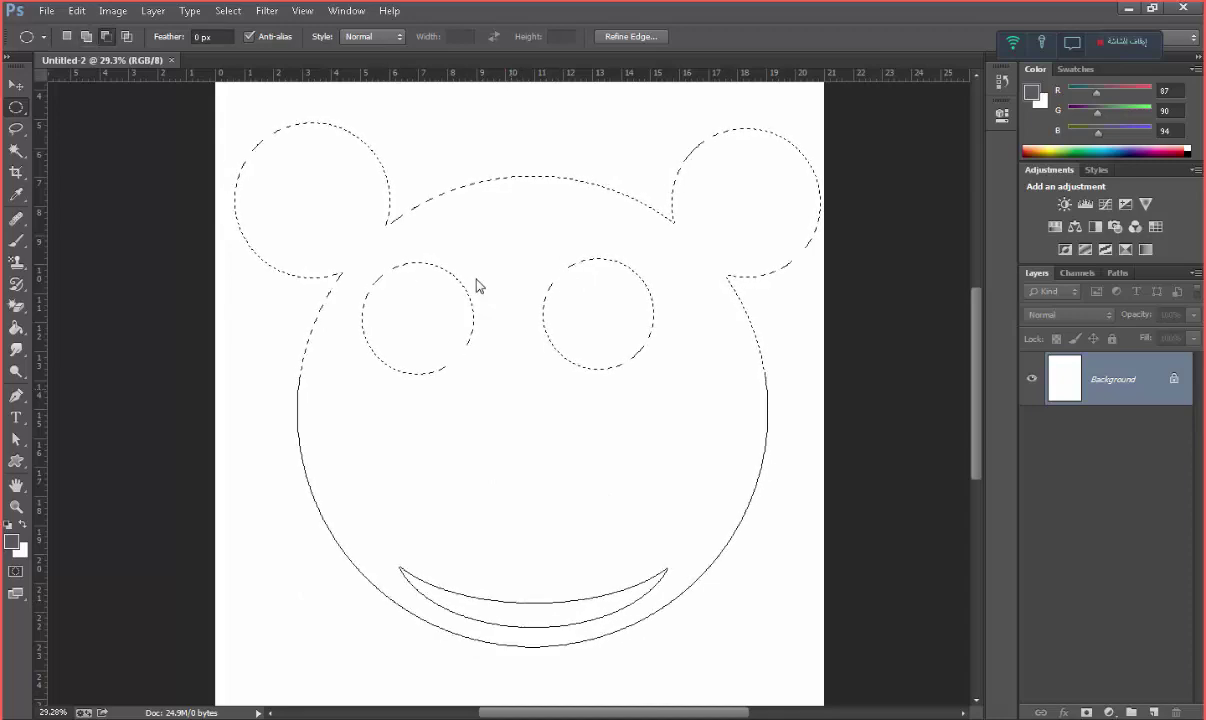
pyautogui.moveTo(498, 381); pyautogui.dragTo(541, 499)
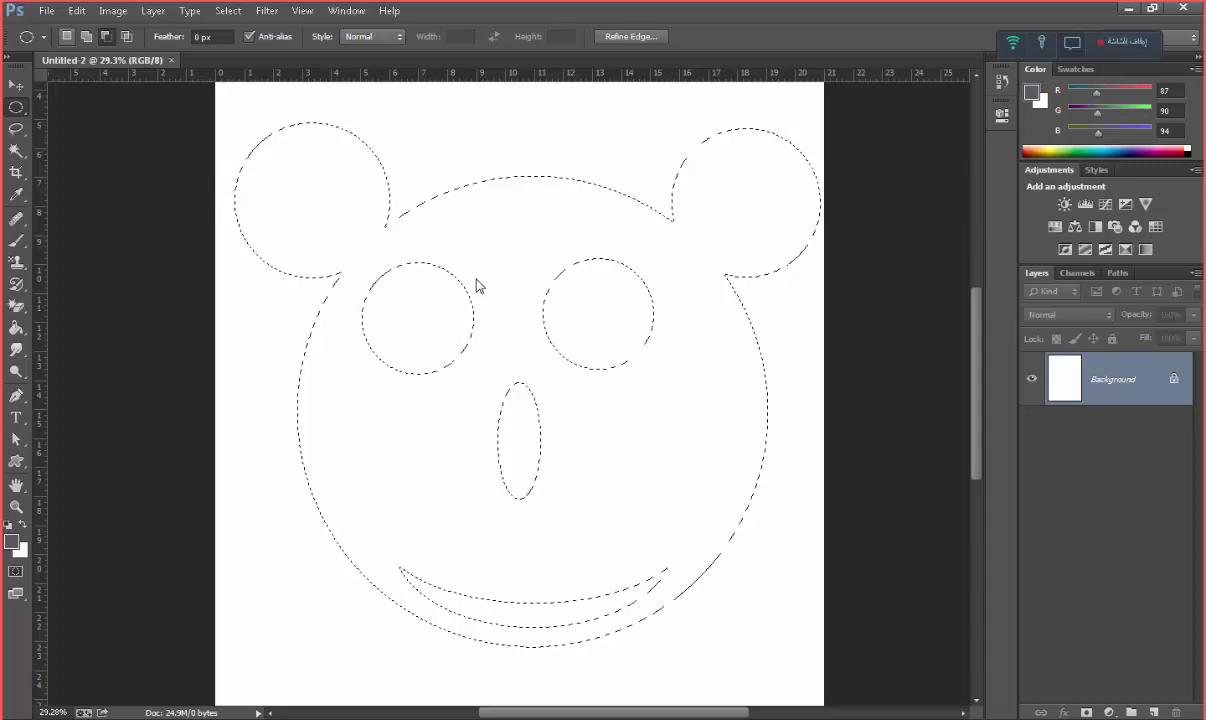
pyautogui.hotkey('shift', 'alt')
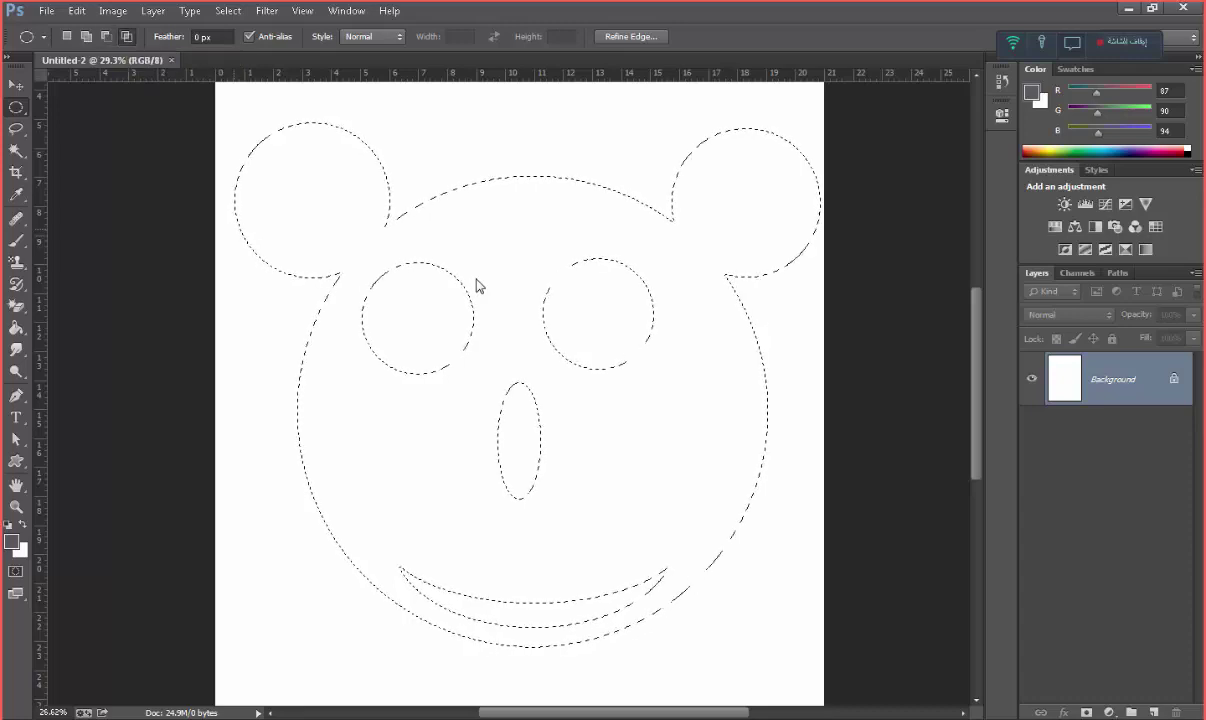
pyautogui.hotkey('ctrl', '-')
pyautogui.hotkey('ctrl', '-')
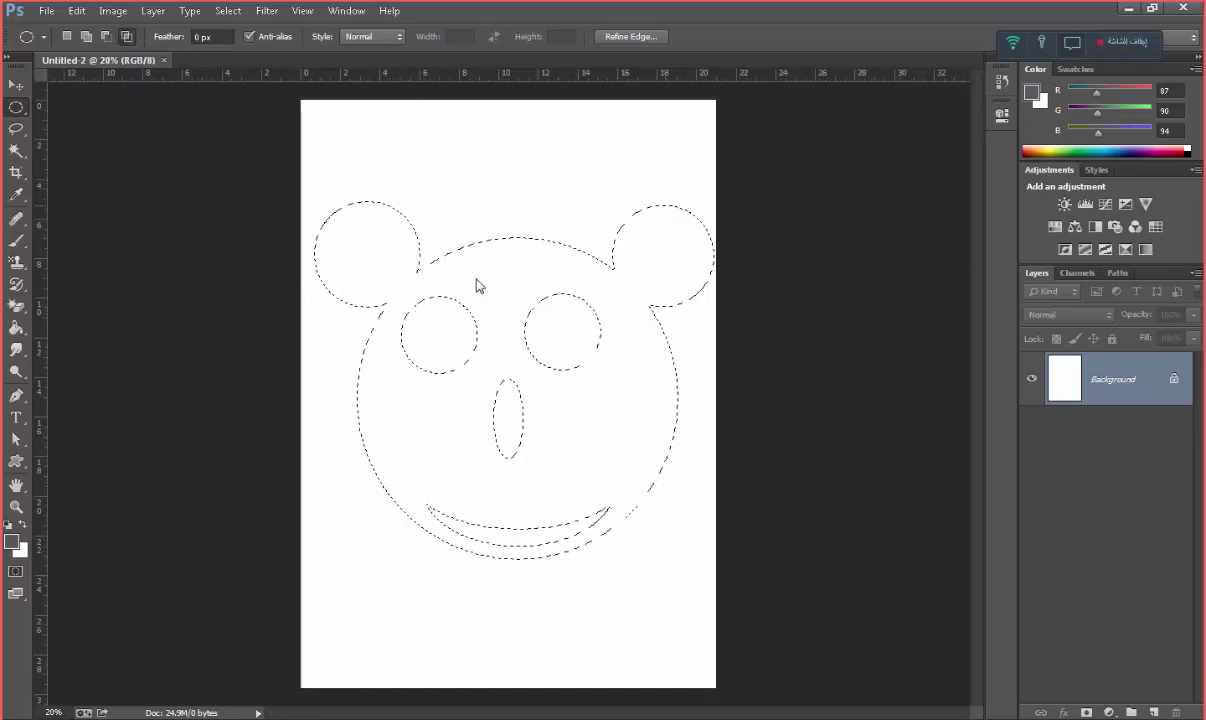
pyautogui.moveTo(750, 120)
pyautogui.mouseDown()
pyautogui.moveTo(465, 335)
pyautogui.moveTo(275, 432)
pyautogui.mouseUp()
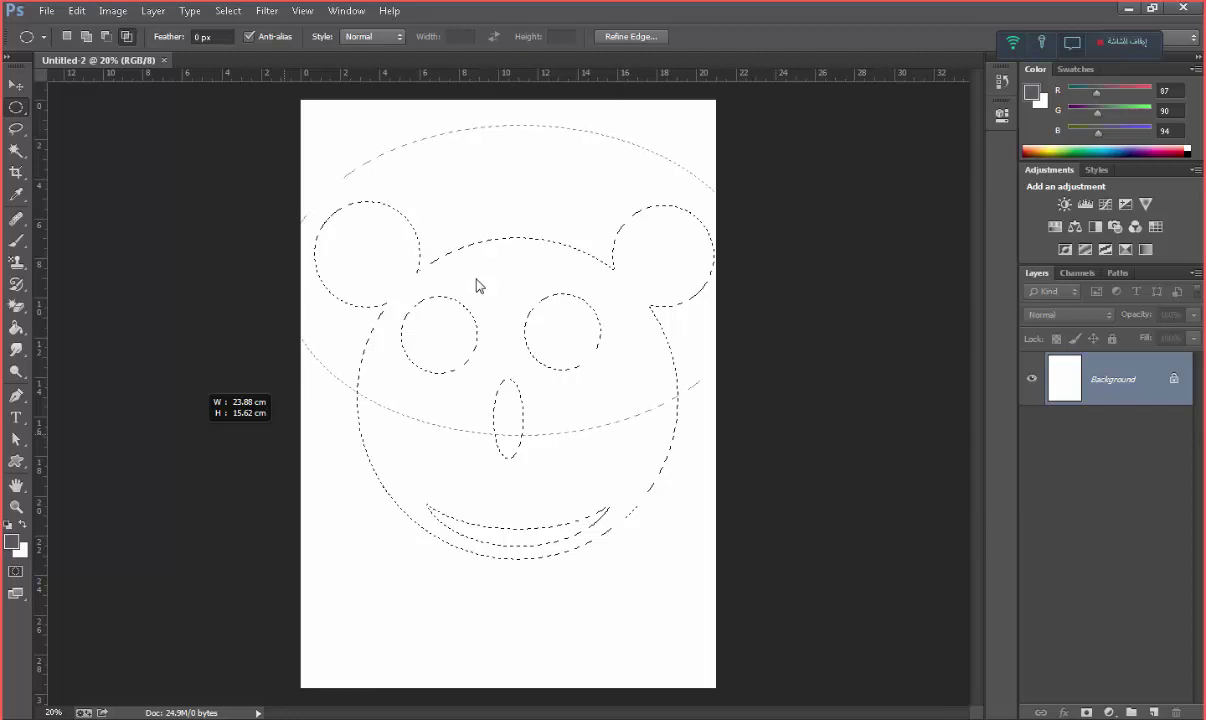
pyautogui.moveTo(275, 432); pyautogui.dragTo(278, 427)
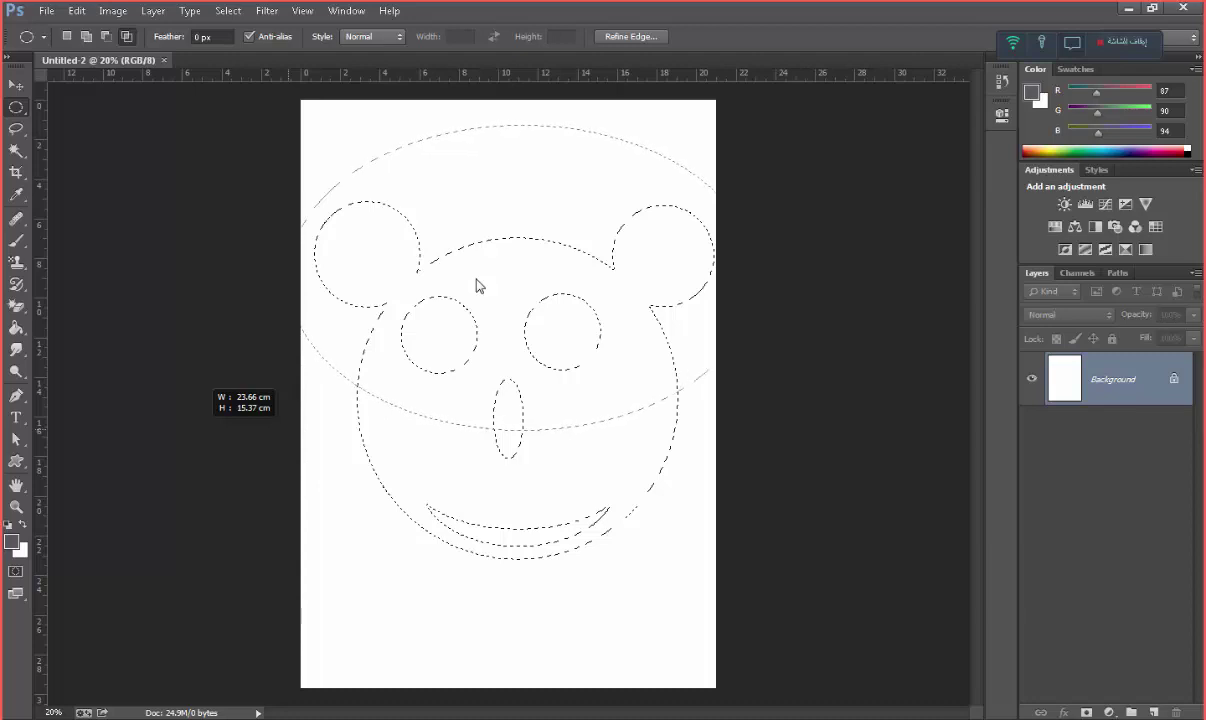
pyautogui.moveTo(278, 427); pyautogui.dragTo(278, 427)
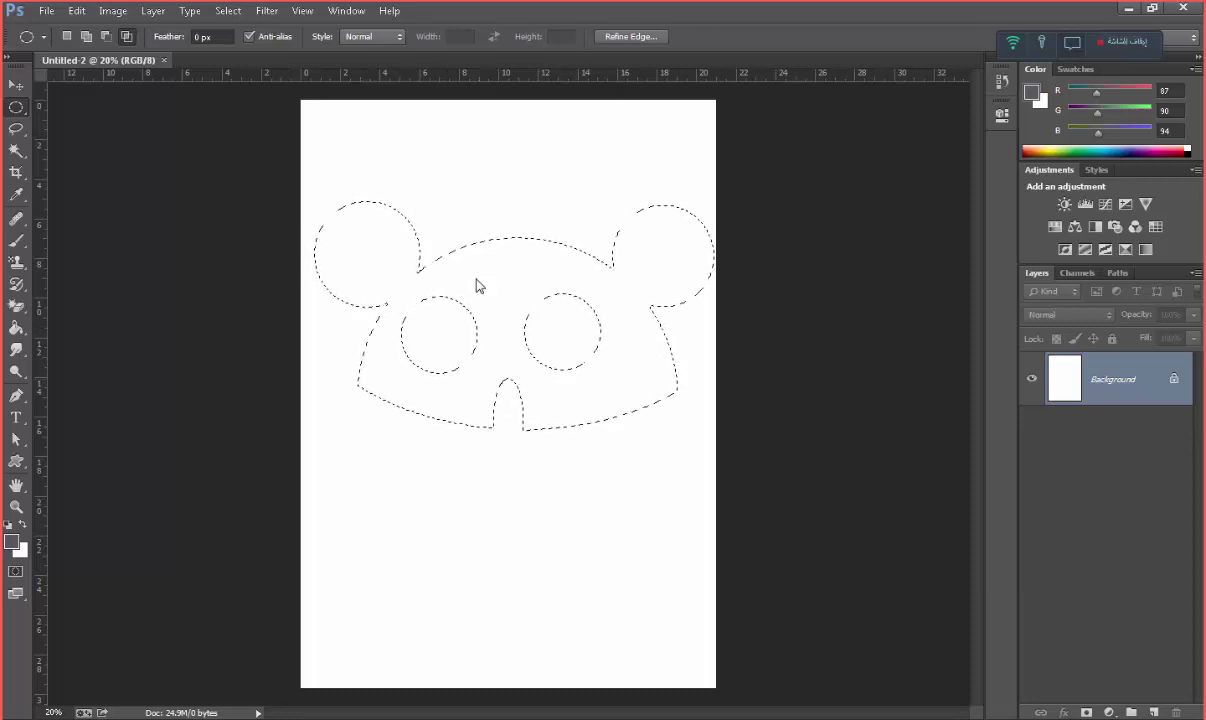
pyautogui.hotkey('ctrl', 'z')
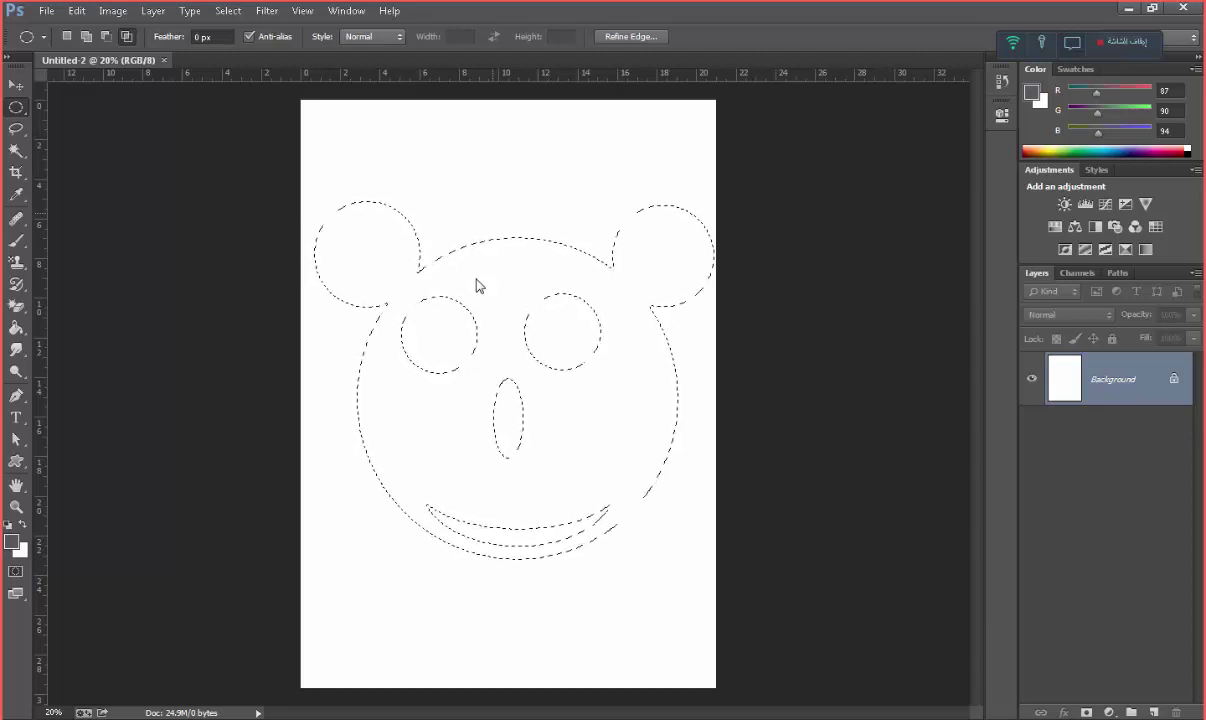
# Add a circle above the head and carve it into a crescent moon
pyautogui.press('shift')
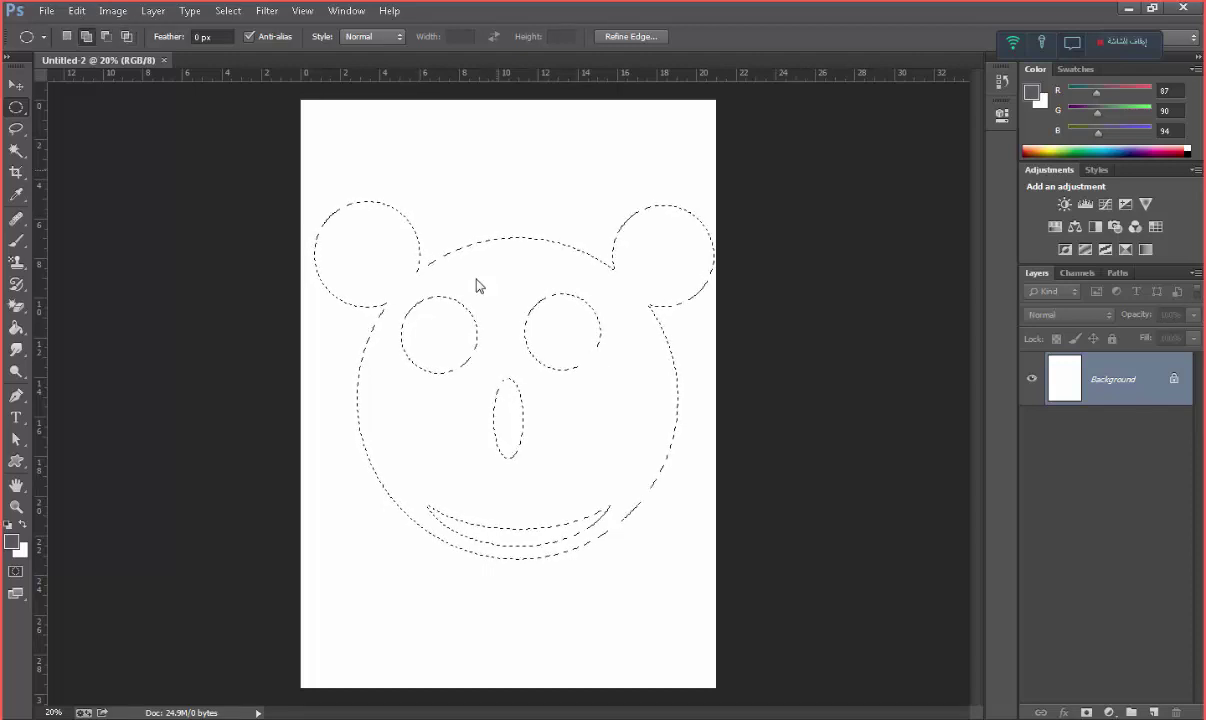
pyautogui.moveTo(545, 100); pyautogui.dragTo(455, 125)
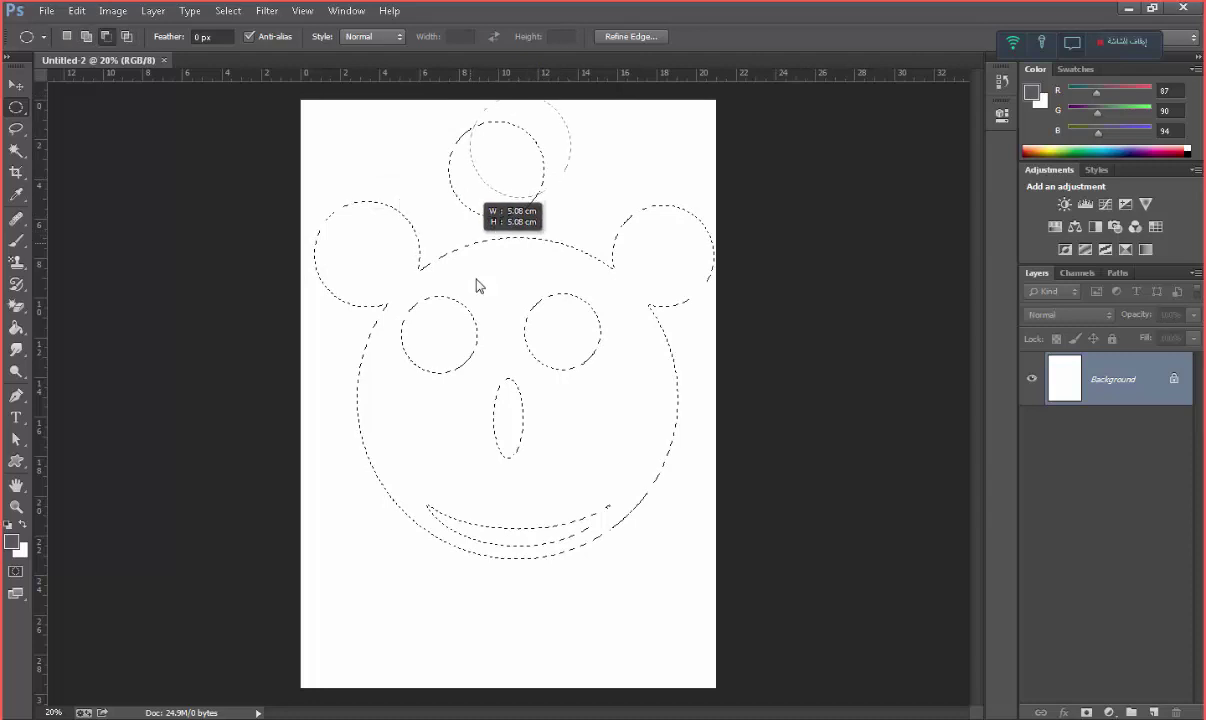
pyautogui.moveTo(455, 125); pyautogui.dragTo(470, 195)
pyautogui.press('alt')
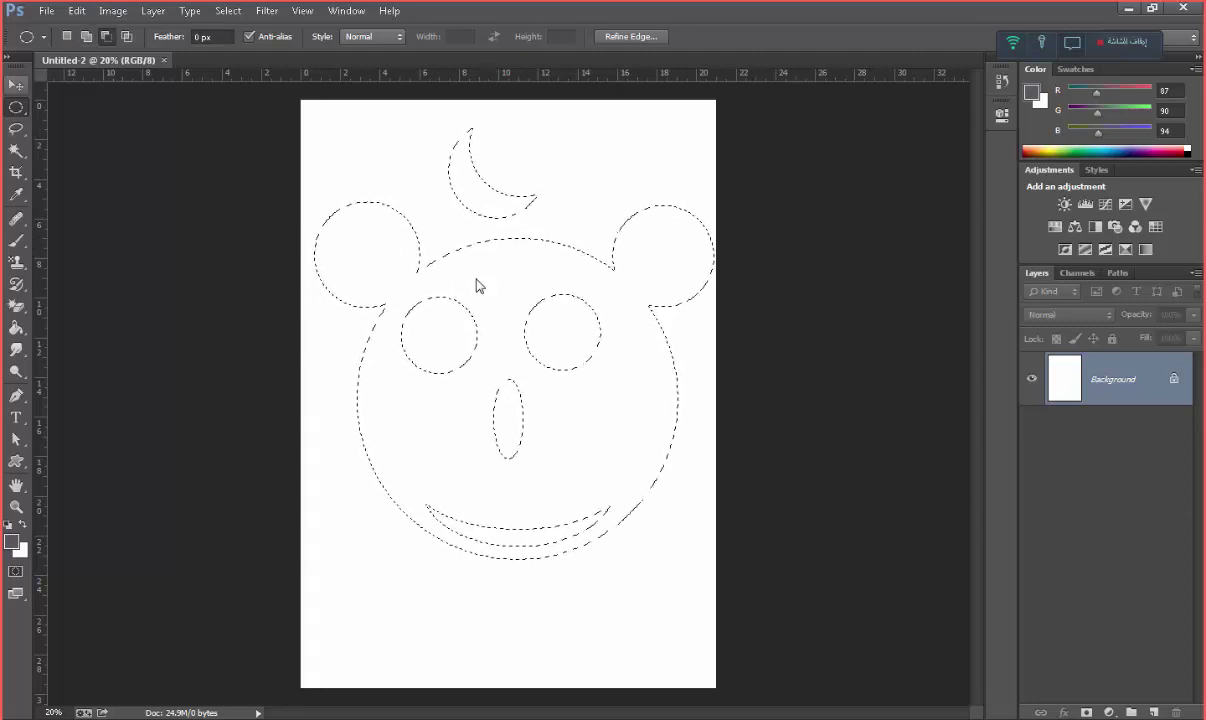
# Keep the Elliptical Marquee, switch to the Move tool, and go to the practice photos folder
pyautogui.rightClick(16, 107)
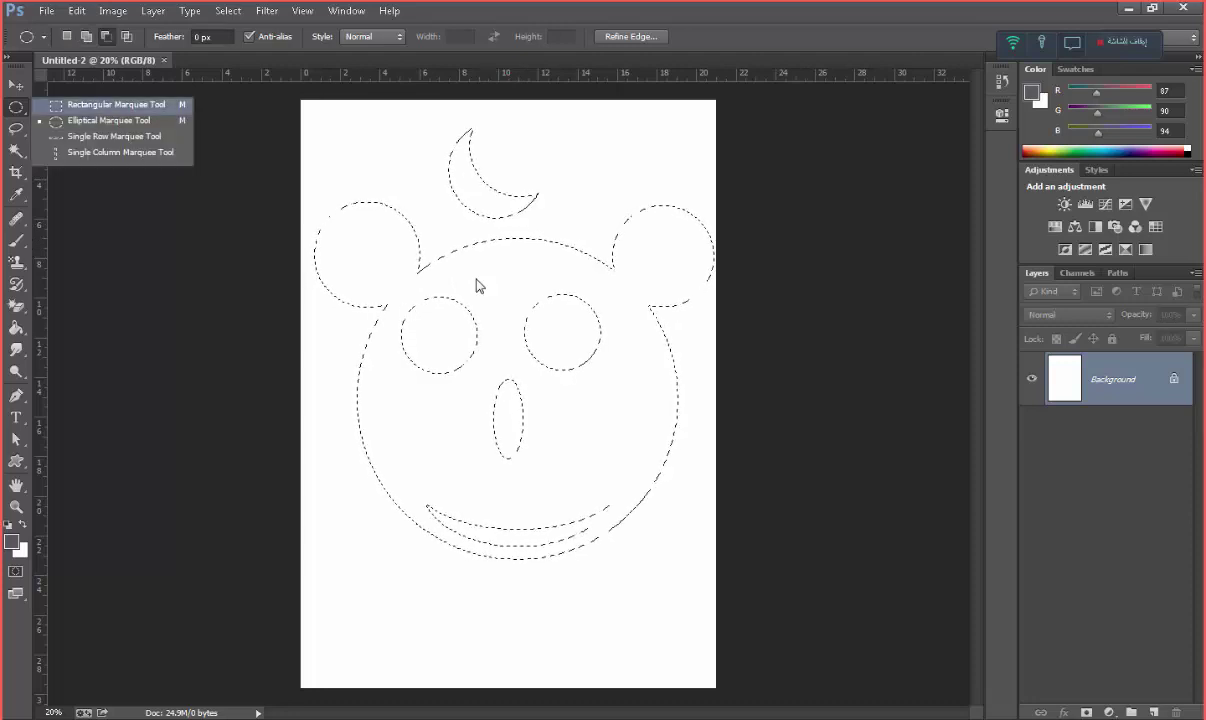
pyautogui.hotkey('shift', 'm')
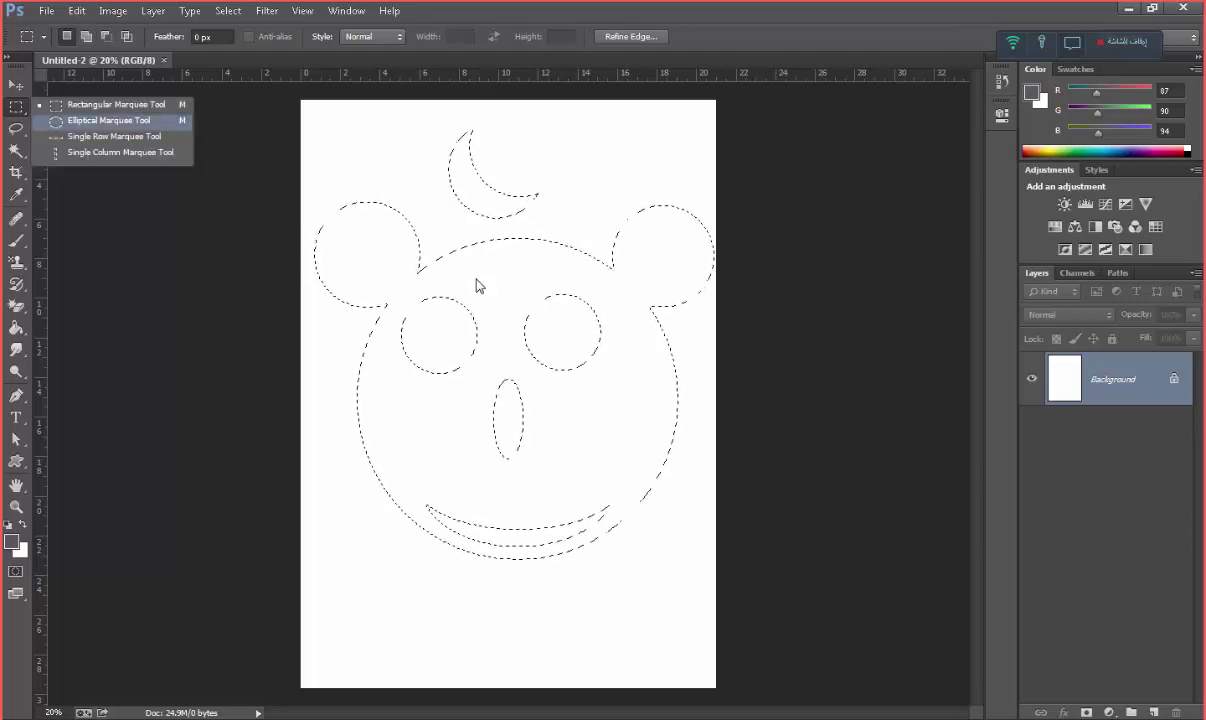
pyautogui.hotkey('shift', 'm')
pyautogui.press('v')
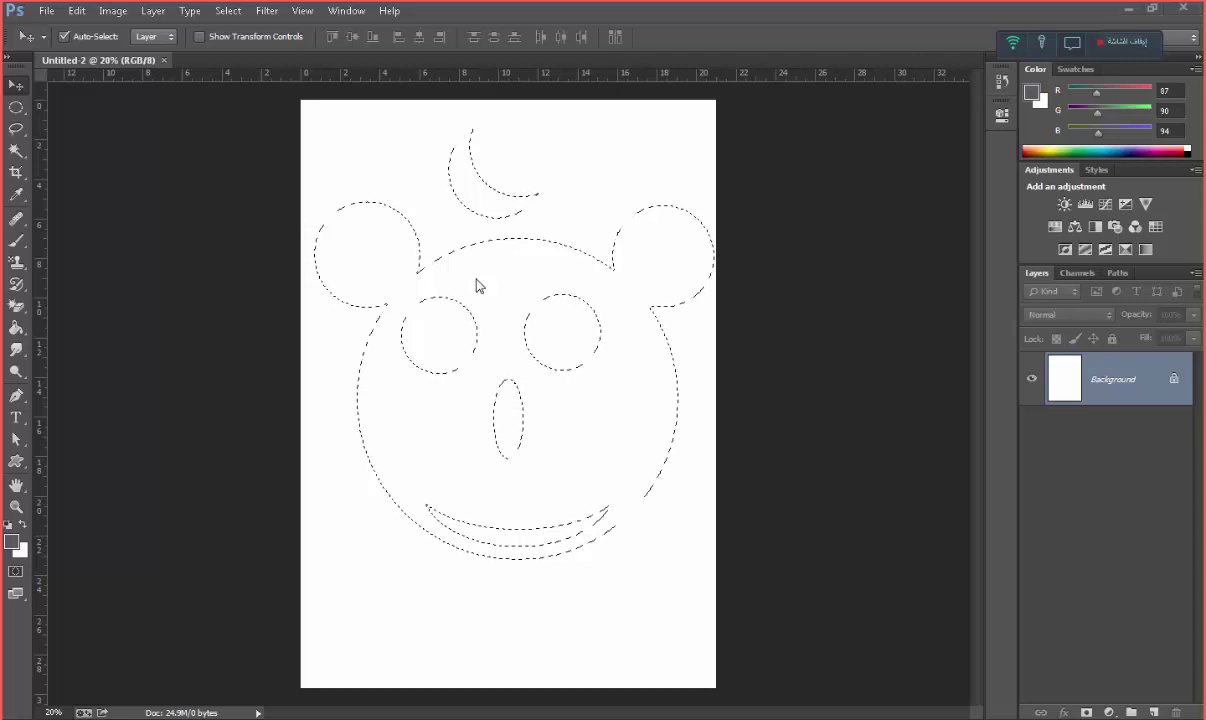
pyautogui.hotkey('alt', 'Tab')
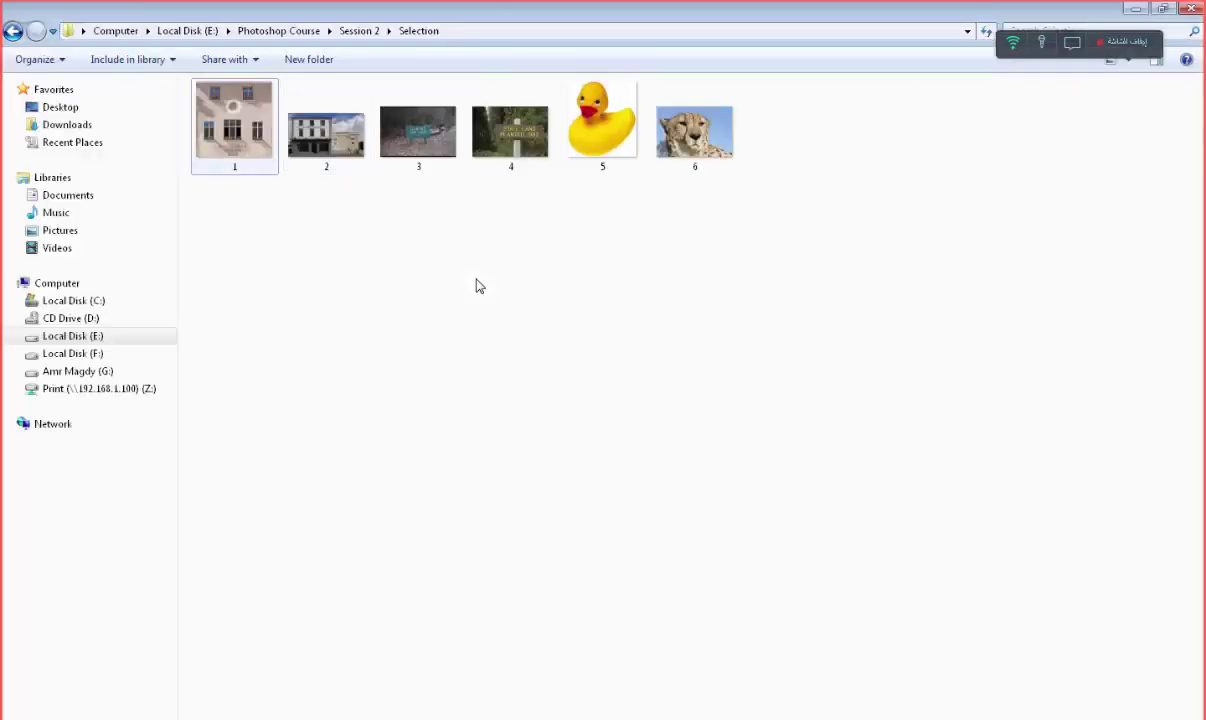
# Drag photo 1.jpg from the Selection folder onto Photoshop to open it
pyautogui.moveTo(234, 122)
pyautogui.mouseDown()
pyautogui.moveTo(250, 140)
pyautogui.moveTo(172, 700)
pyautogui.mouseUp()
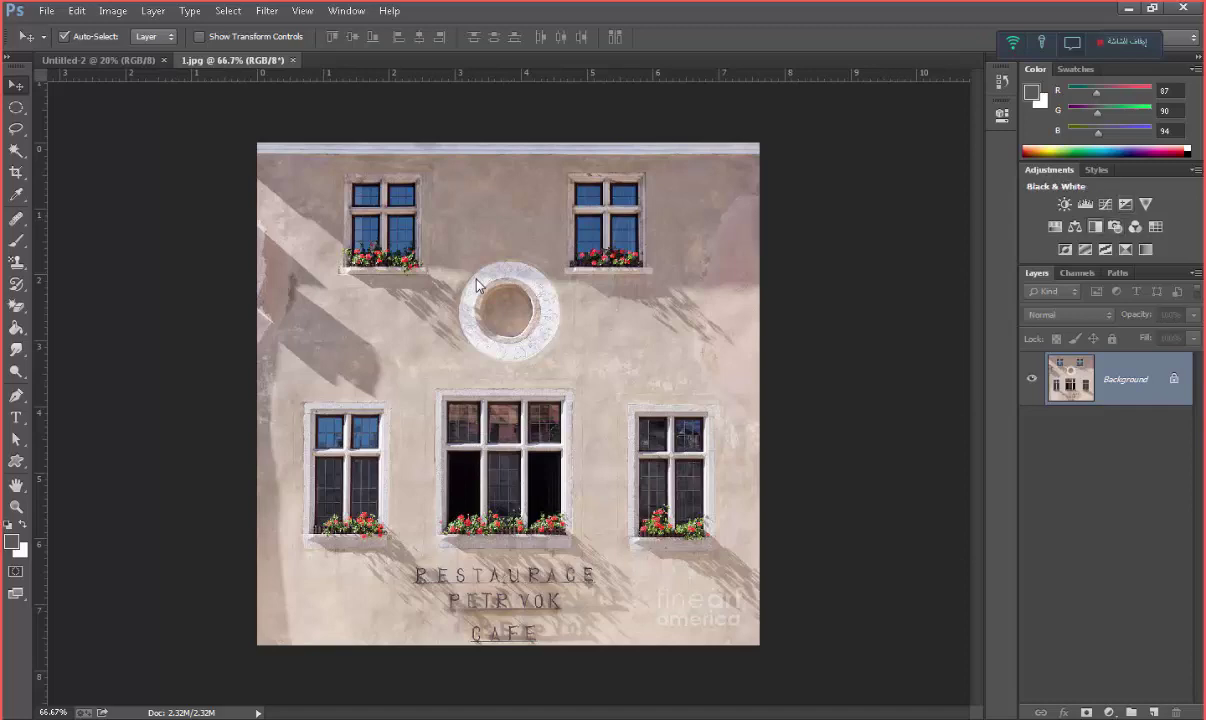
# Zoom into the facade photo and switch to the Rectangular Marquee Tool
pyautogui.scroll(2, 476, 285)
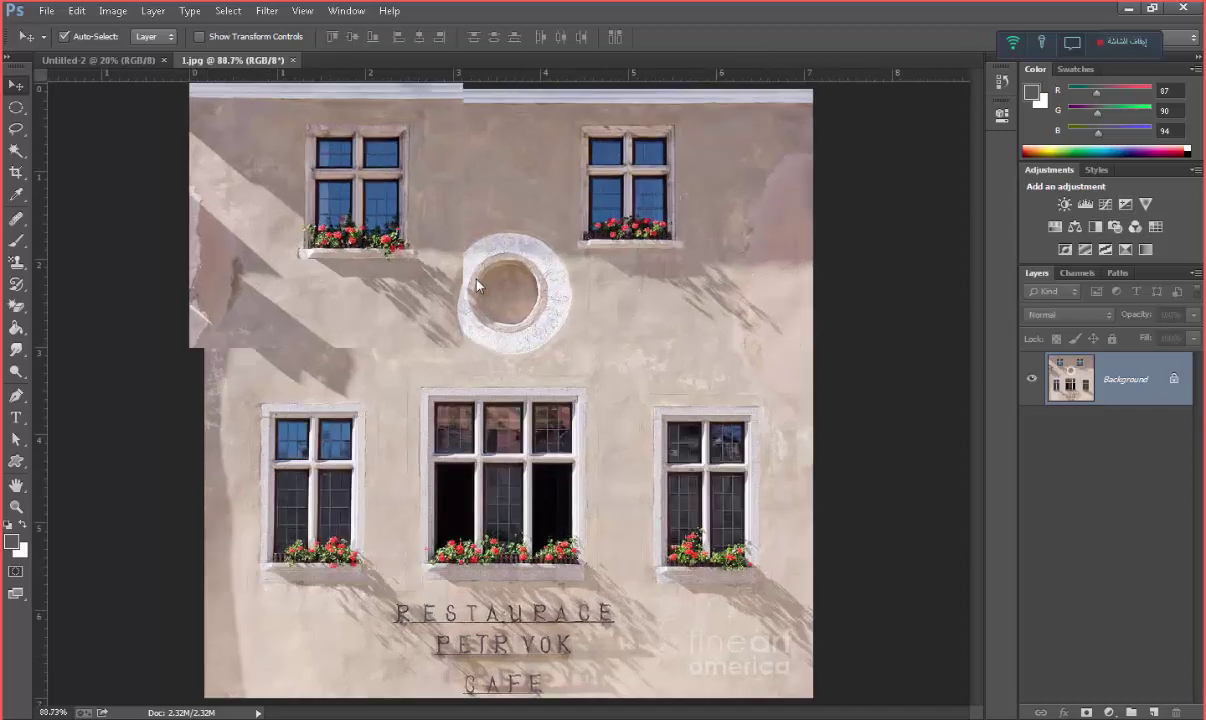
pyautogui.scroll(2, 476, 285)
pyautogui.scroll(2, 476, 285)
pyautogui.scroll(2, 476, 285)
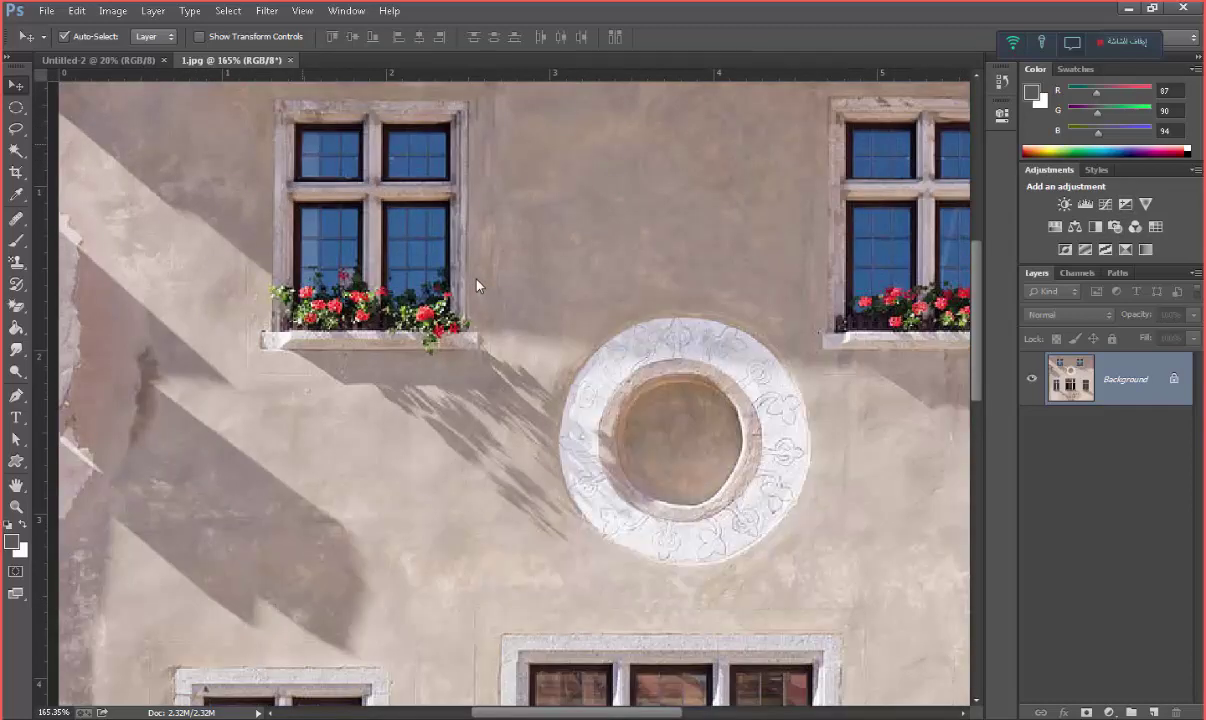
pyautogui.scroll(-1, 476, 285)
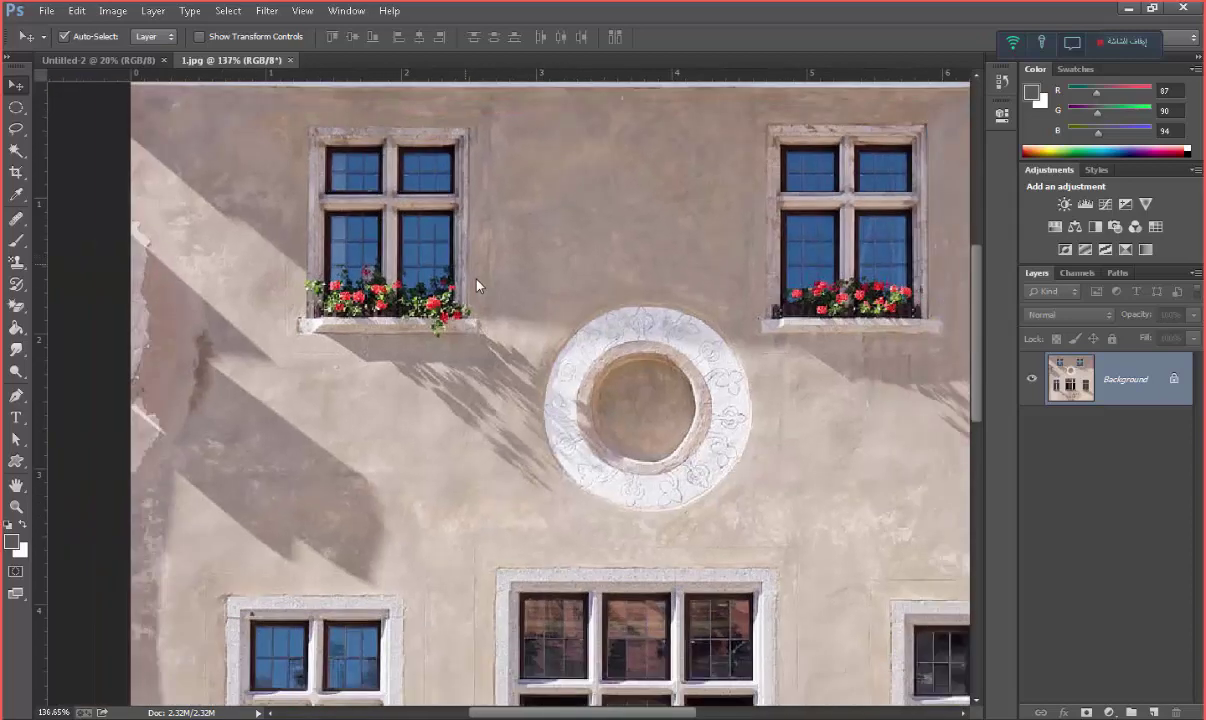
pyautogui.press('m')
pyautogui.click(15, 107)
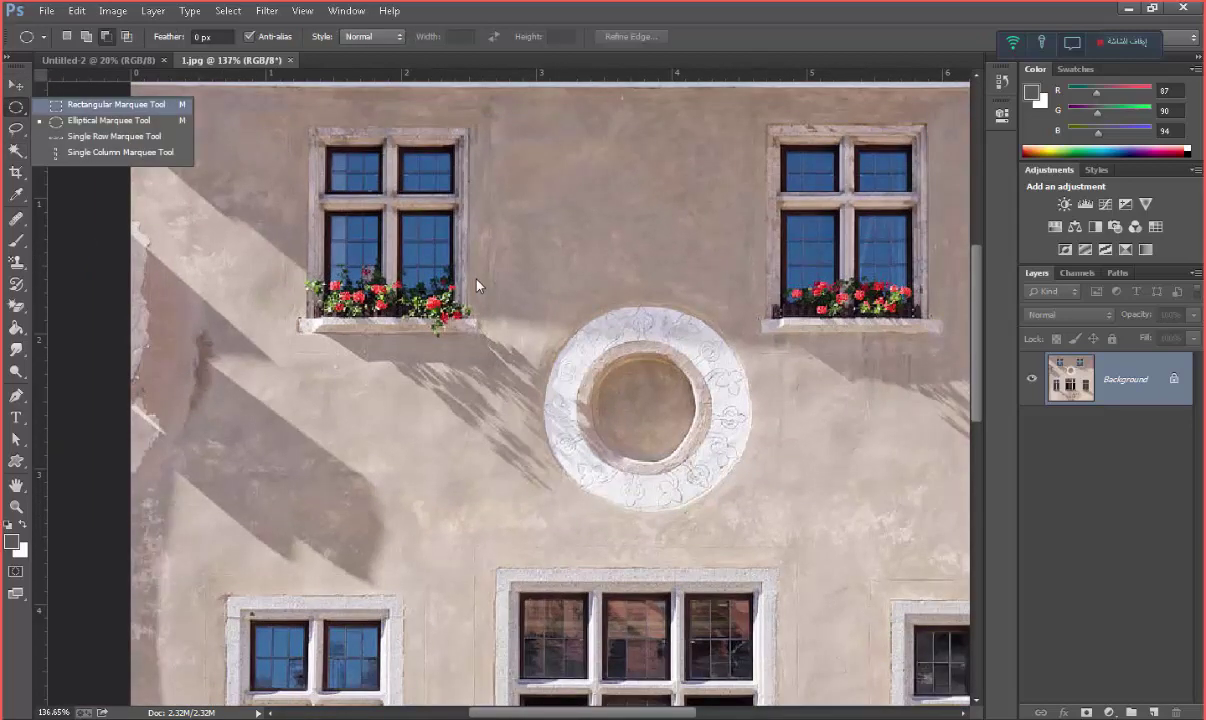
pyautogui.click(110, 104)
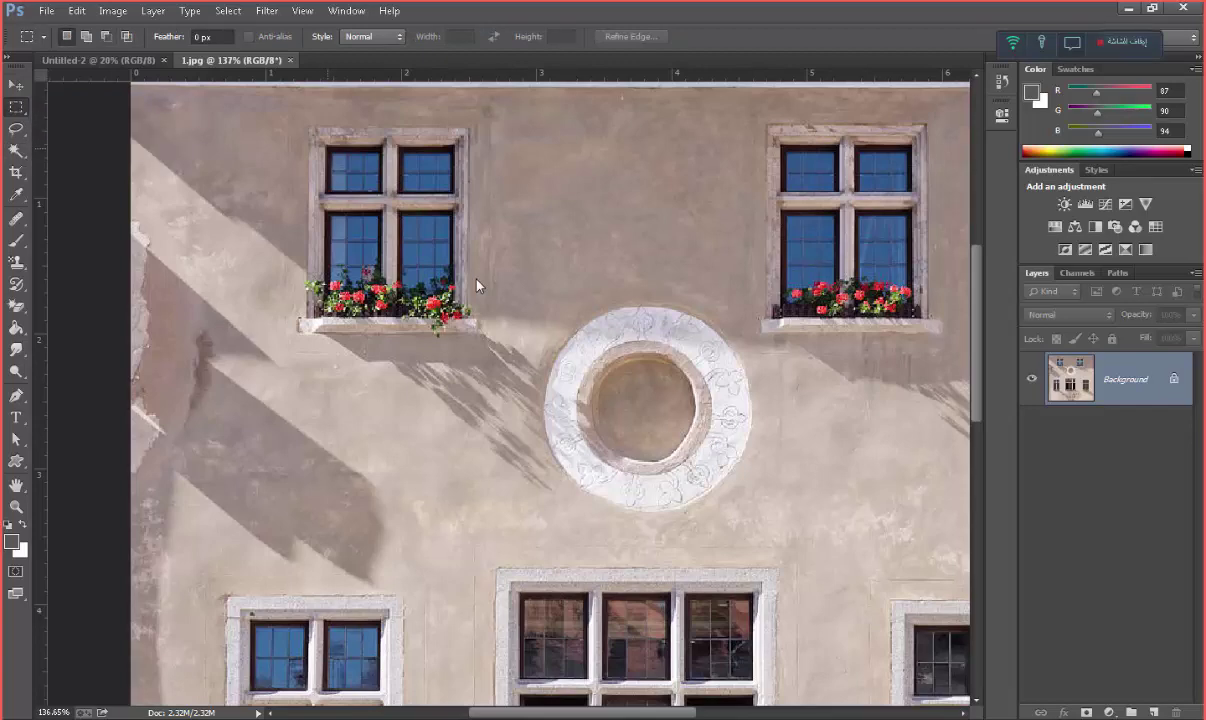
# Draw trial rectangle selections around the upper-left and upper-right windows
pyautogui.moveTo(326, 147); pyautogui.dragTo(476, 285)
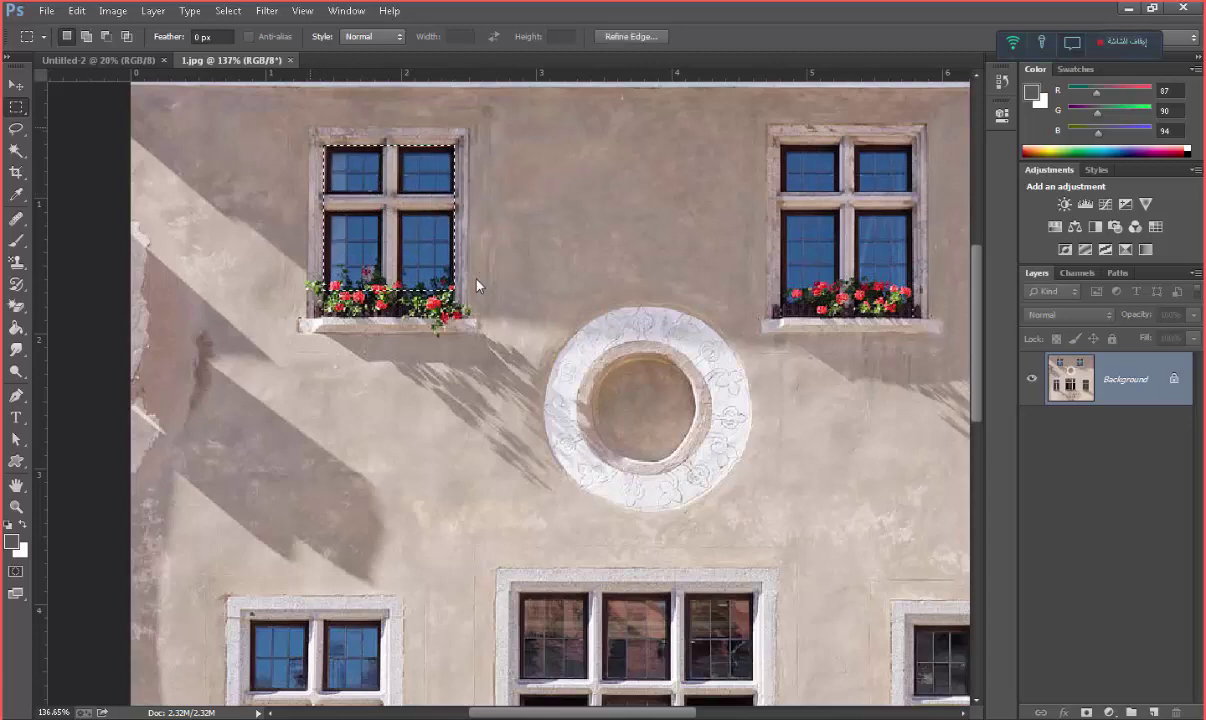
pyautogui.moveTo(308, 126)
pyautogui.mouseDown()
pyautogui.moveTo(423, 228)
pyautogui.moveTo(477, 299)
pyautogui.mouseUp()
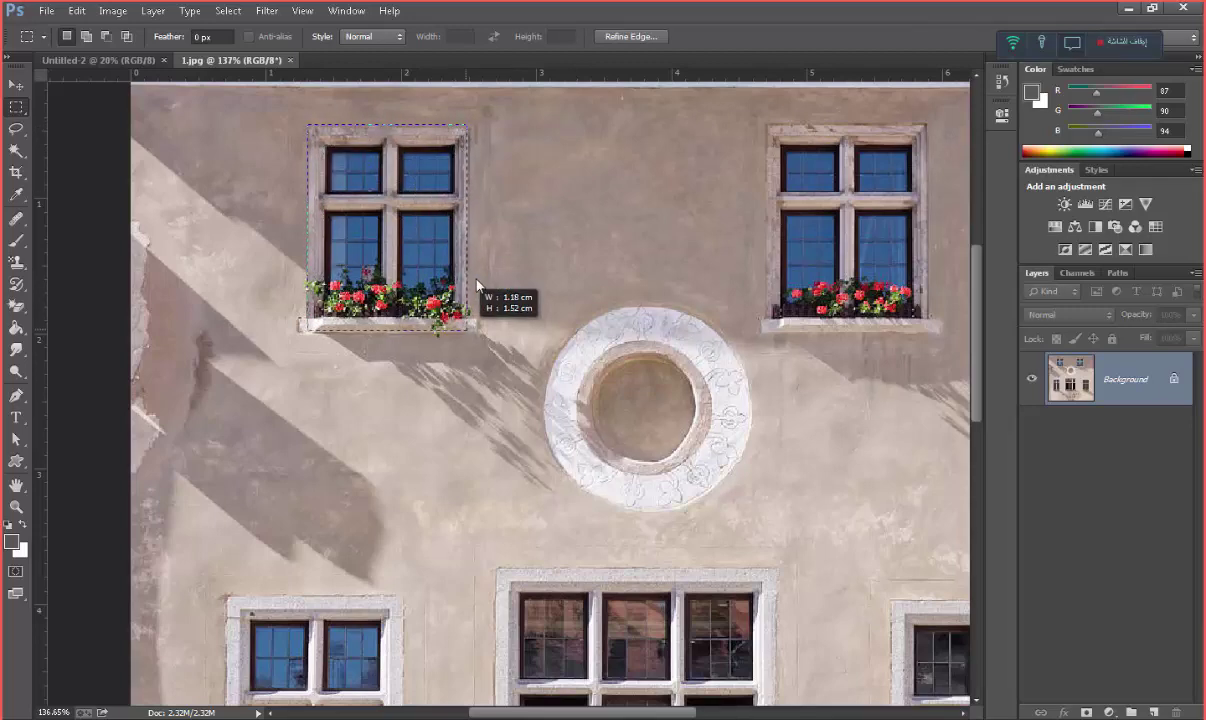
pyautogui.moveTo(477, 286); pyautogui.dragTo(477, 286)
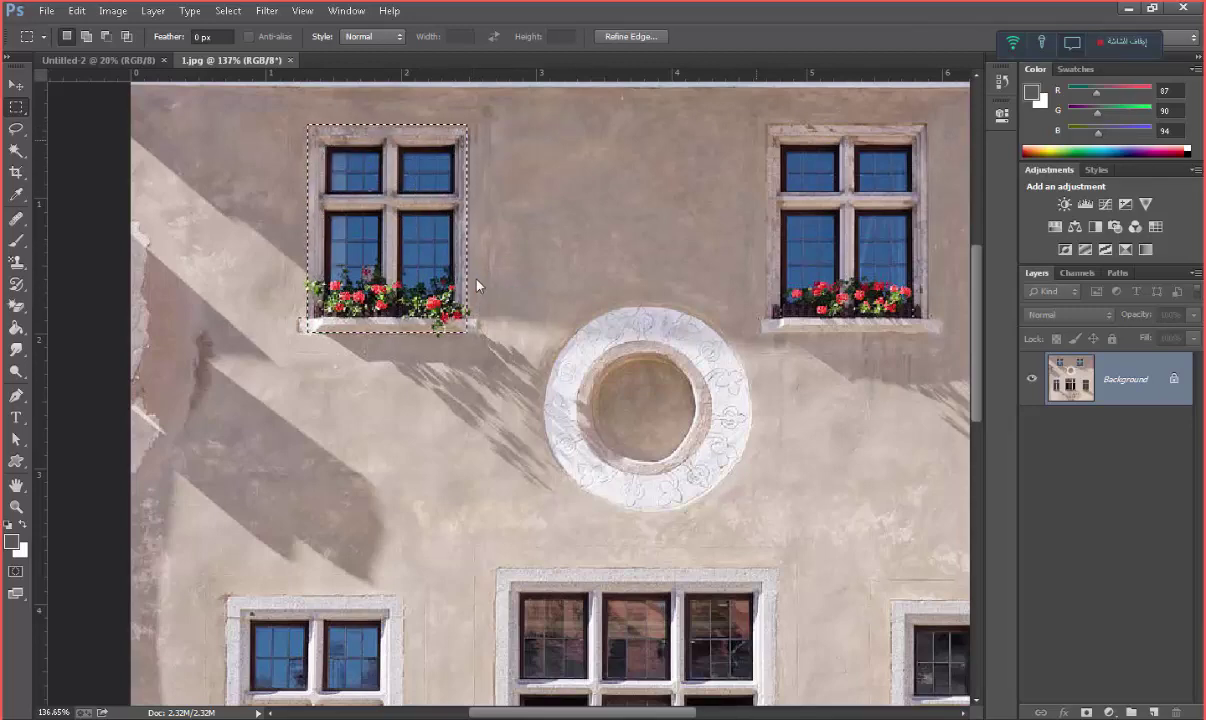
pyautogui.moveTo(767, 124); pyautogui.dragTo(933, 329)
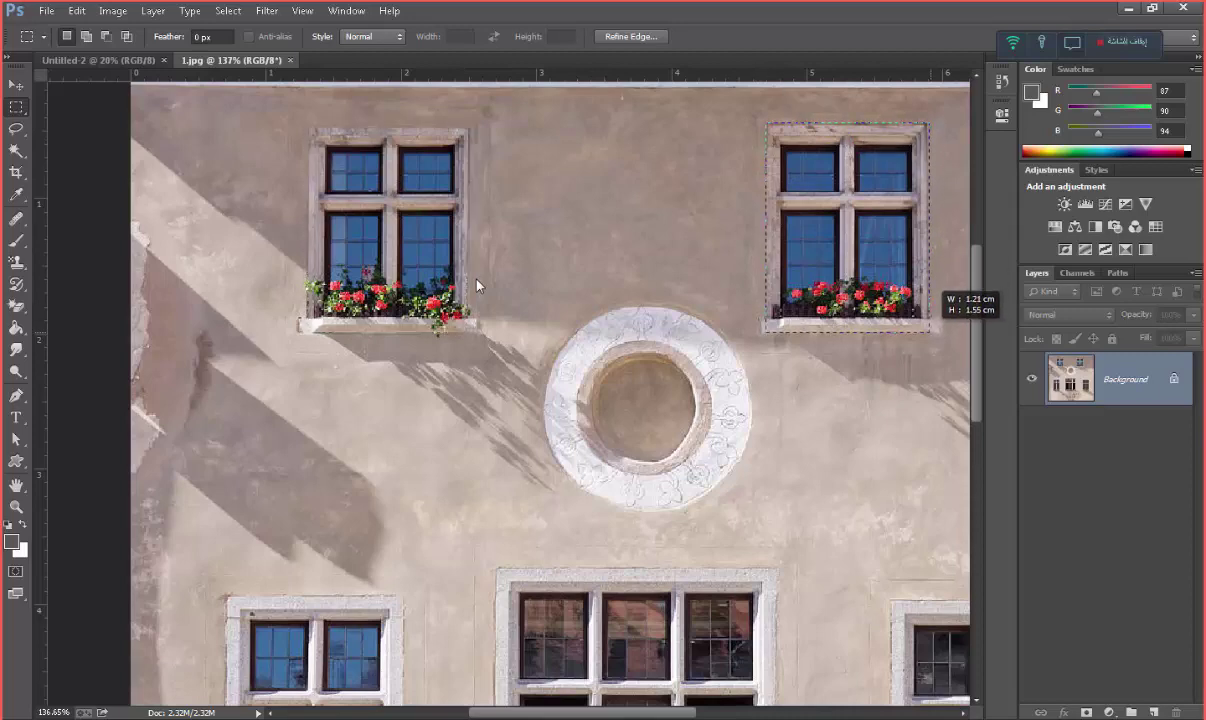
pyautogui.hotkey('ctrl', 'd')
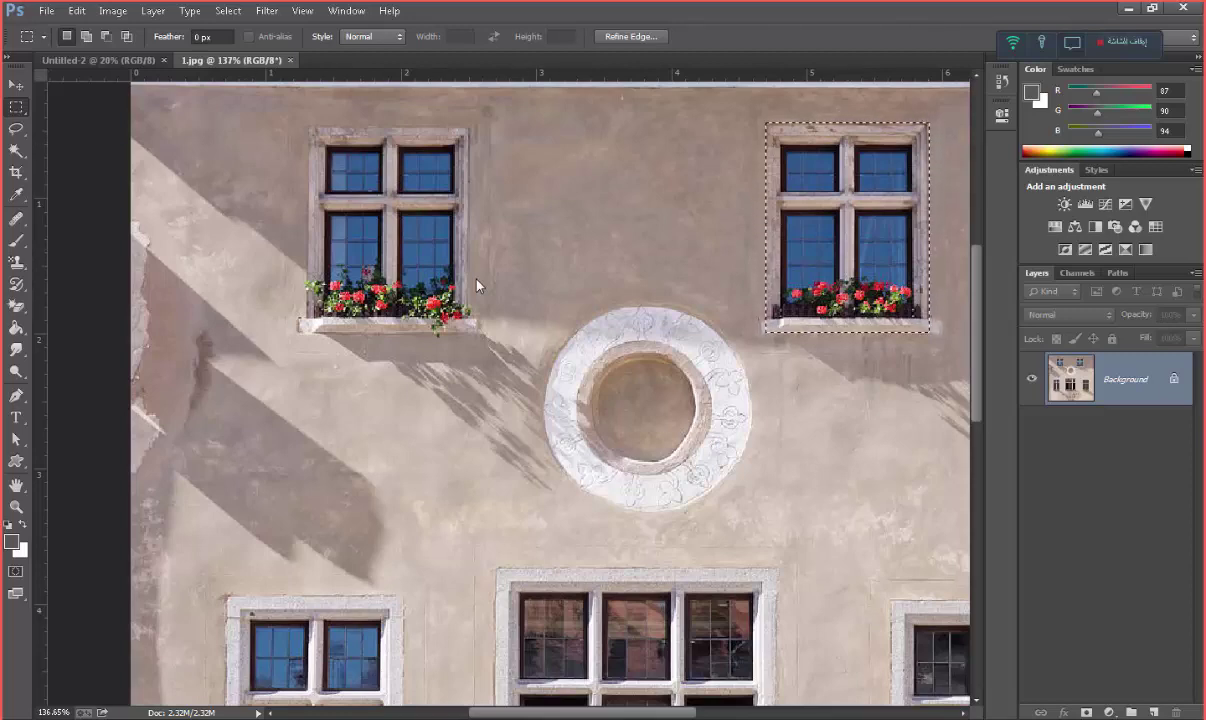
# Holding Shift, add a rectangle around the upper-left window to the selection, then zoom out
pyautogui.press('shift')
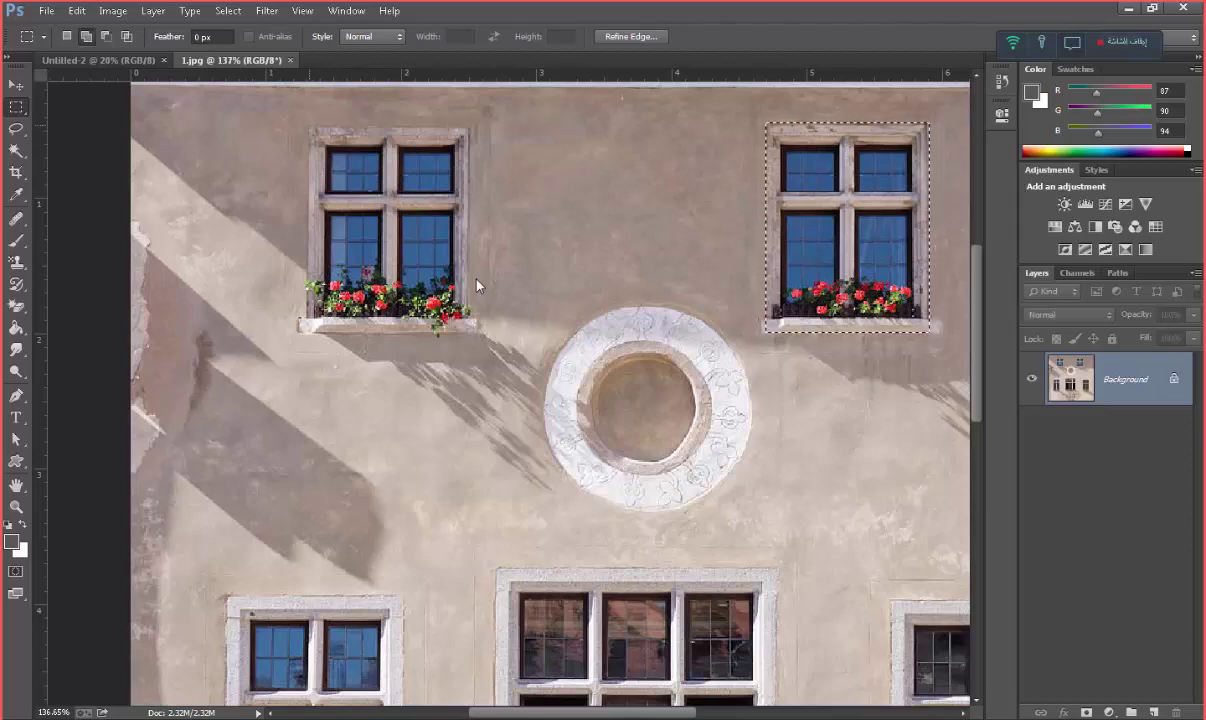
pyautogui.moveTo(307, 125); pyautogui.dragTo(469, 332)
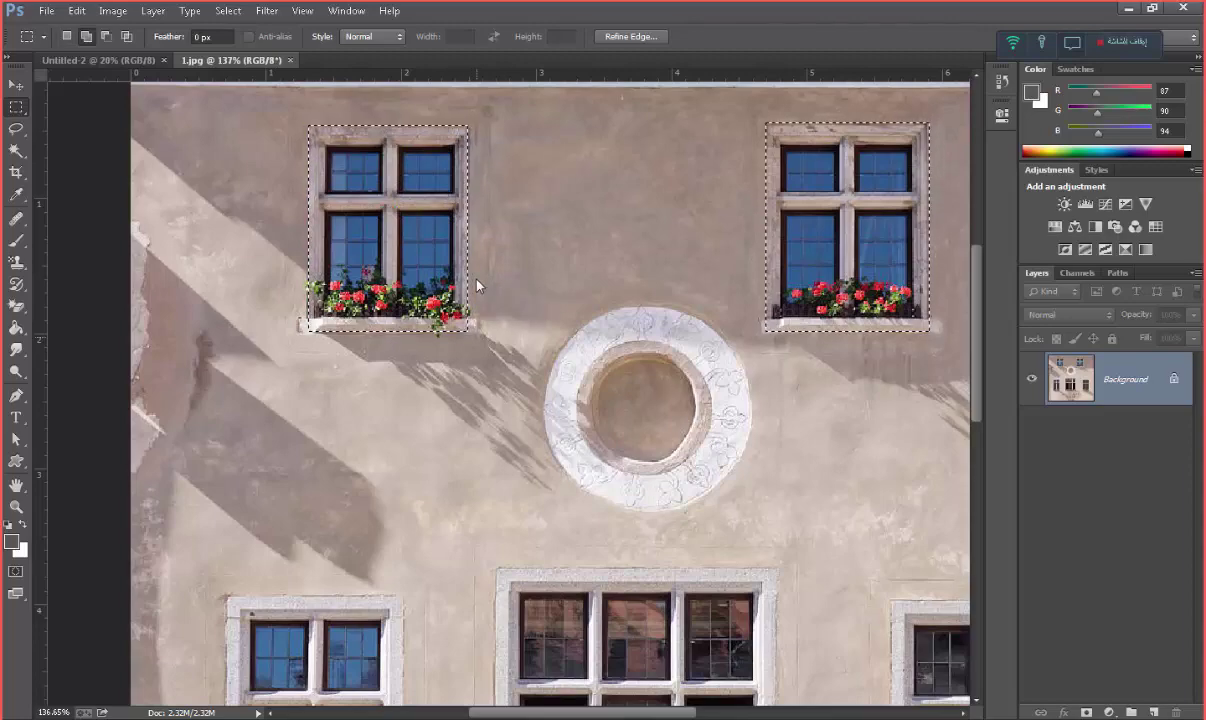
pyautogui.scroll(-1, 477, 285)
pyautogui.scroll(-1, 477, 285)
pyautogui.scroll(-1, 477, 285)
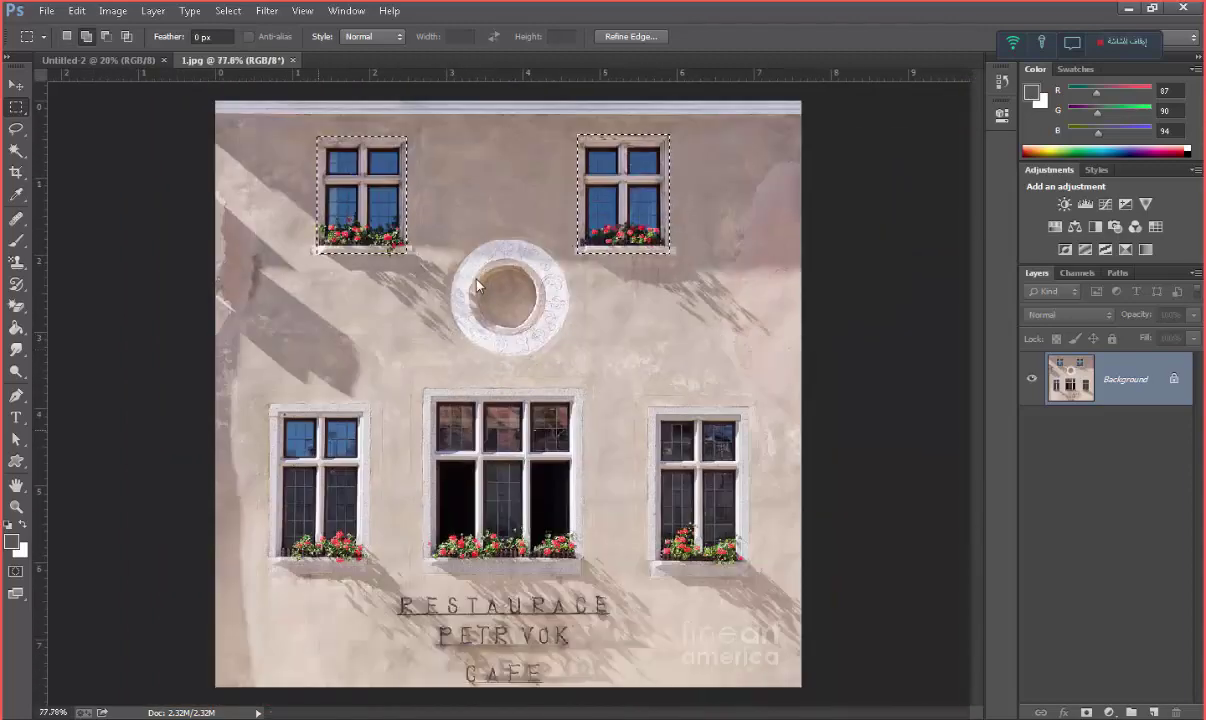
# Add rectangles around the lower-left and lower-right ground-floor windows to the selection
pyautogui.moveTo(268, 403); pyautogui.dragTo(369, 571)
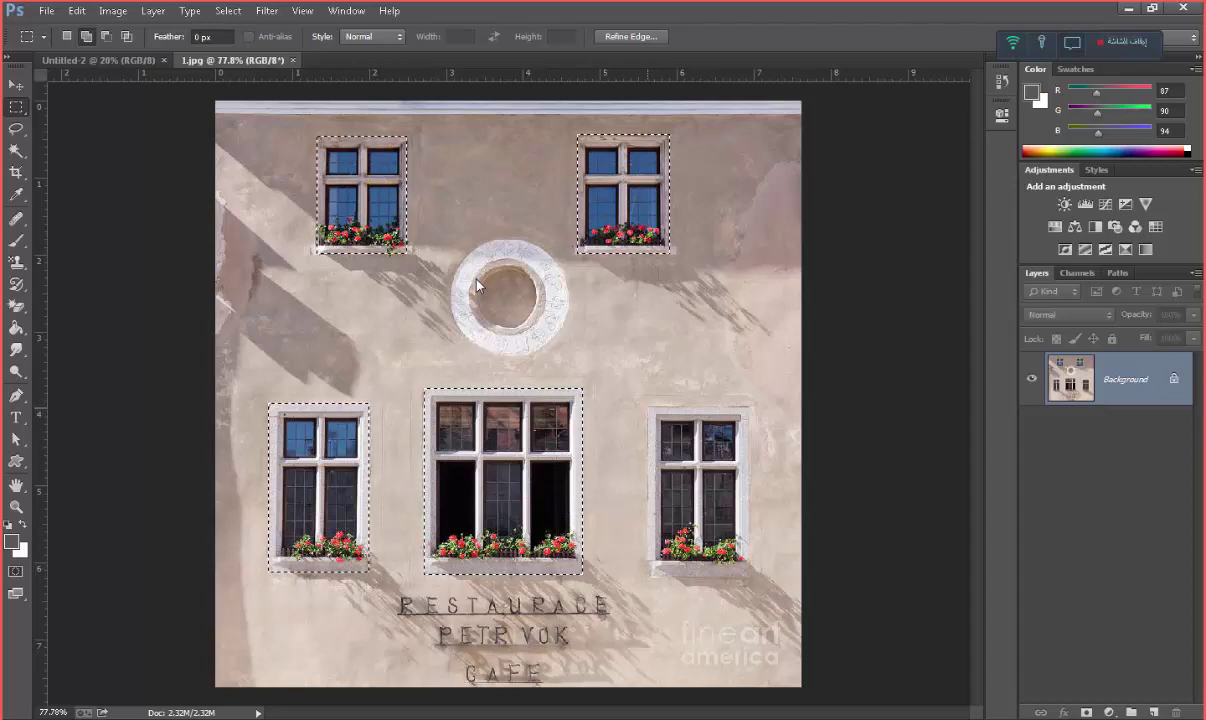
pyautogui.moveTo(647, 406); pyautogui.dragTo(748, 574)
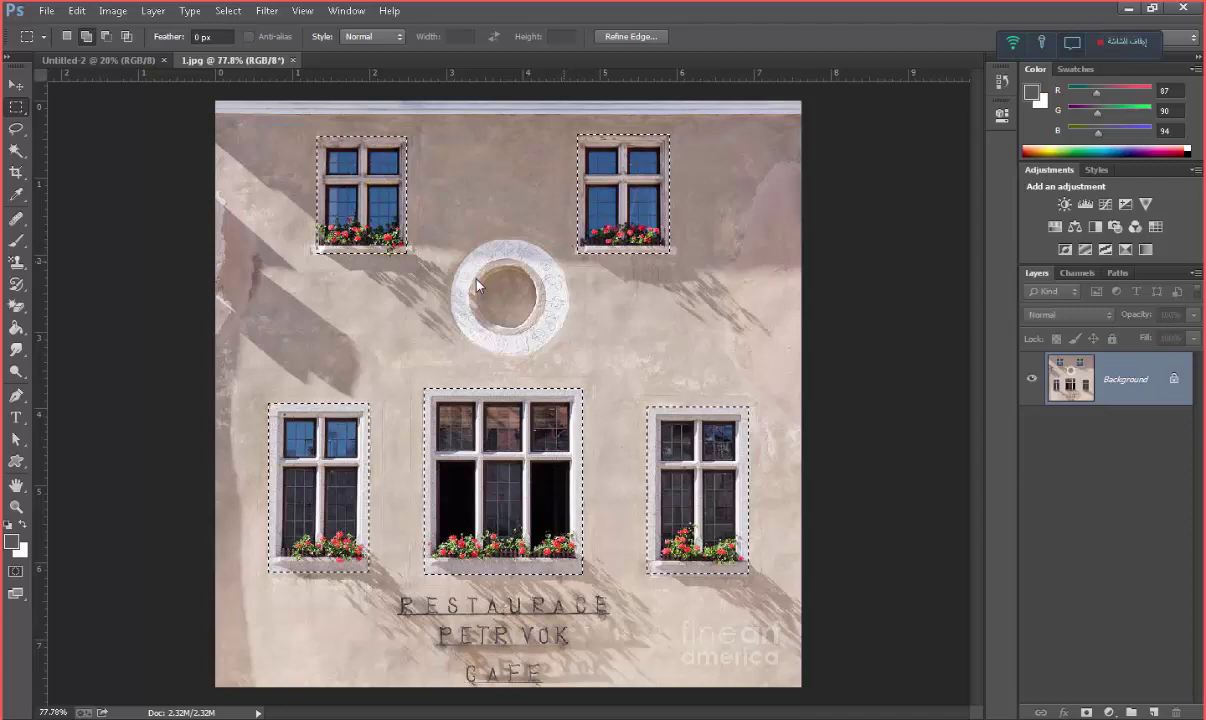
# Apply Select > Inverse so the facade wall around the five windows becomes the selection
pyautogui.hotkey('alt', 's')
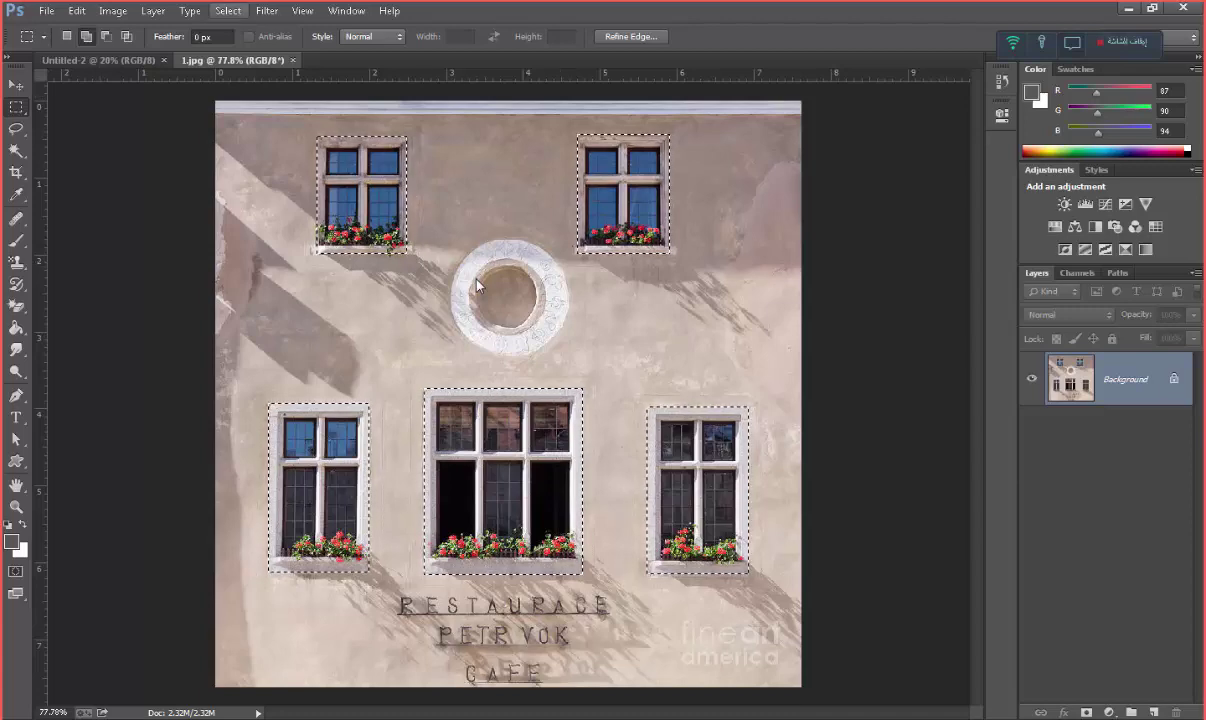
pyautogui.press('Down')
pyautogui.press('Down')
pyautogui.press('Down')
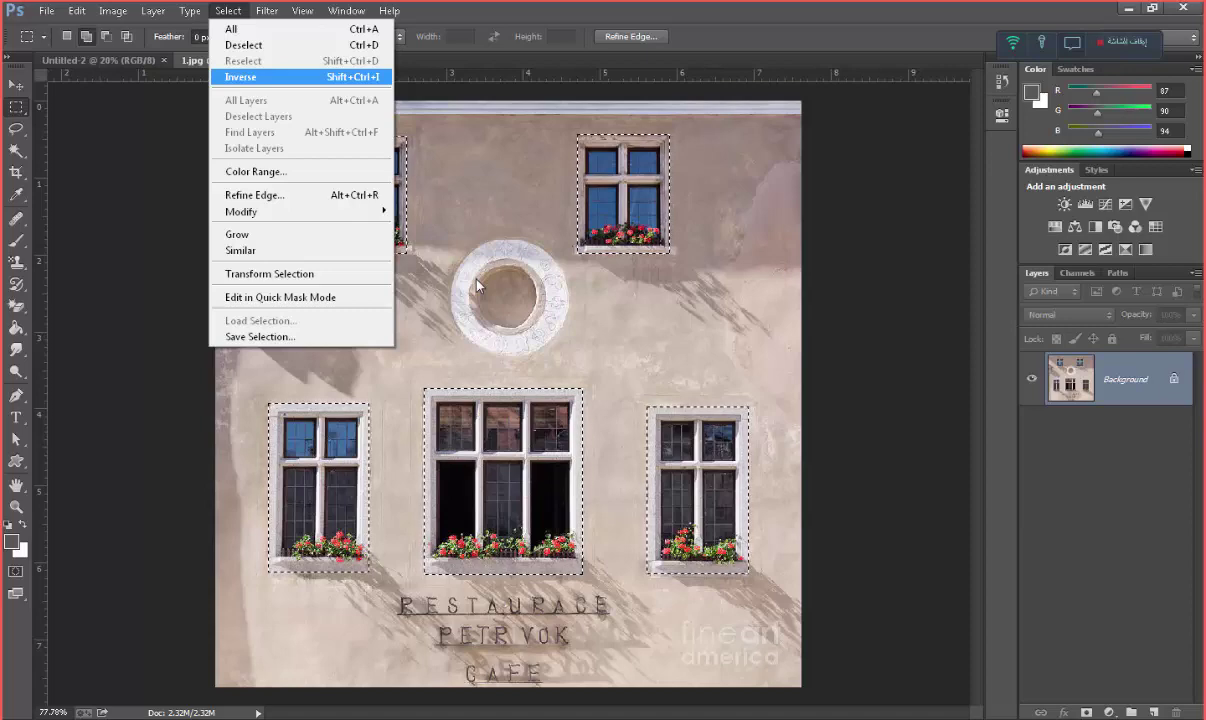
pyautogui.press('Return')
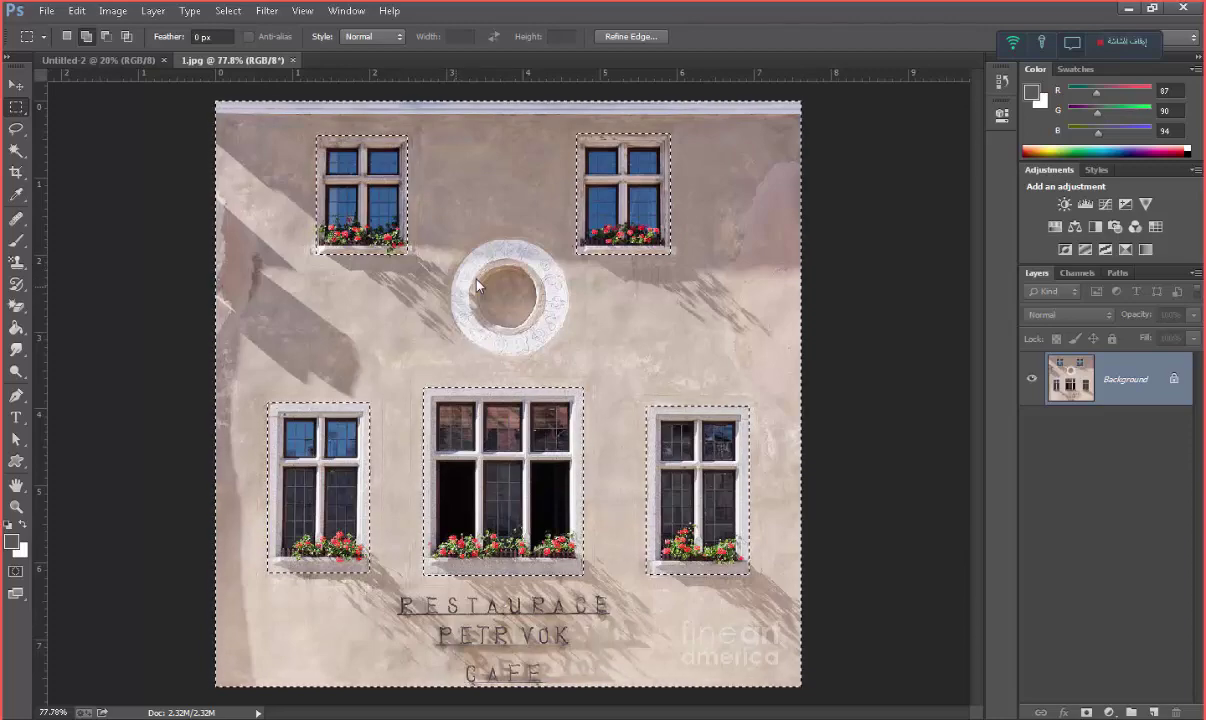
pyautogui.hotkey('alt', 's')
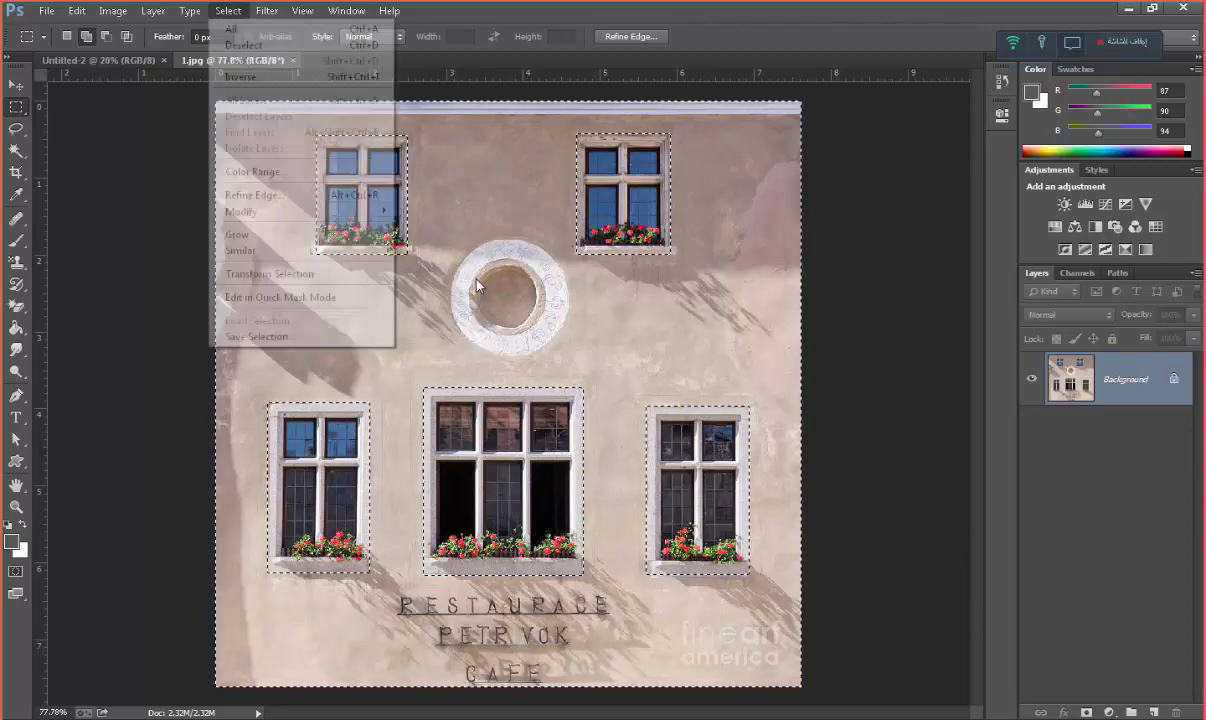
pyautogui.press('Down')
pyautogui.press('Down')
pyautogui.press('Down')
pyautogui.press('Return')
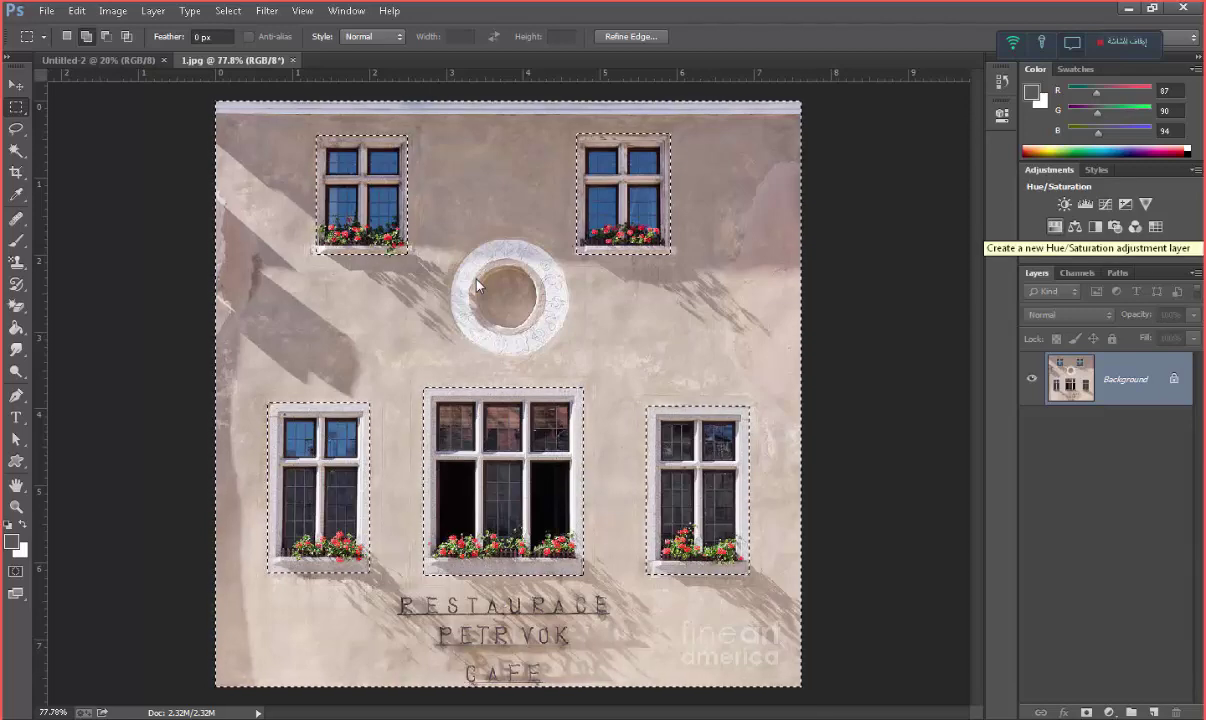
# Add a Hue/Saturation layer for the wall: Hue +150, Saturation -24, Lightness -21
pyautogui.click(1054, 226)
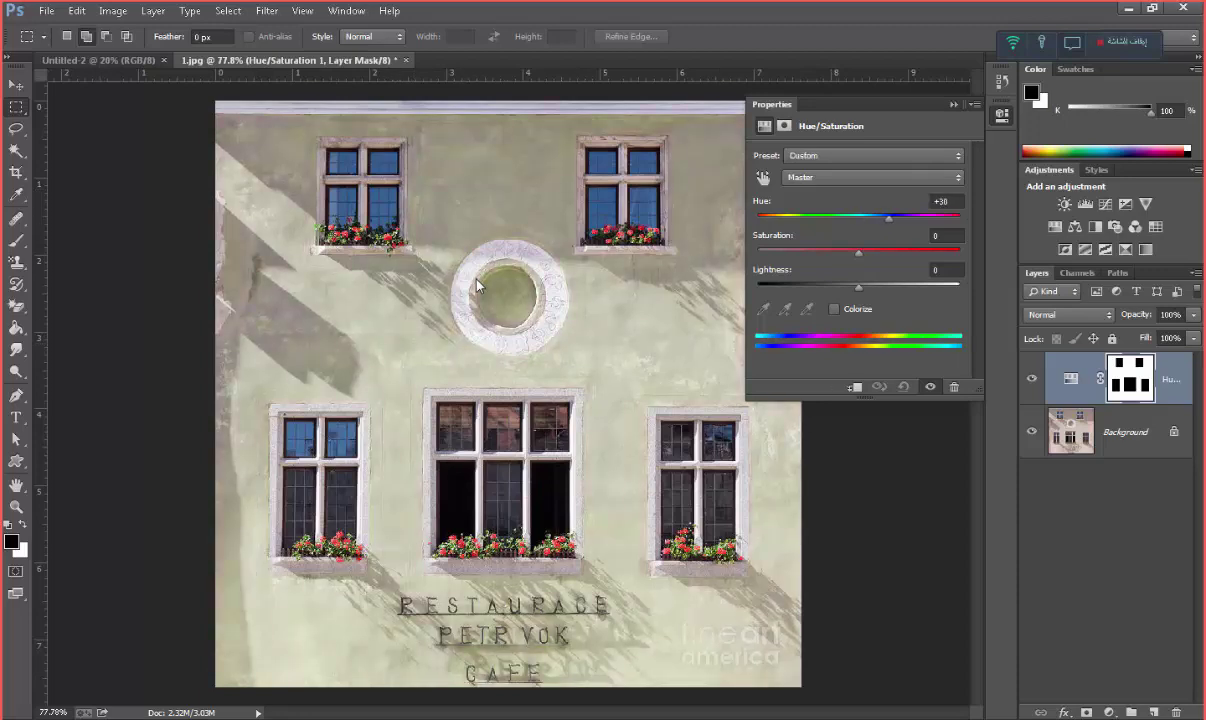
pyautogui.press('Up')
pyautogui.press('Up')
pyautogui.press('Up')
pyautogui.write('-12')
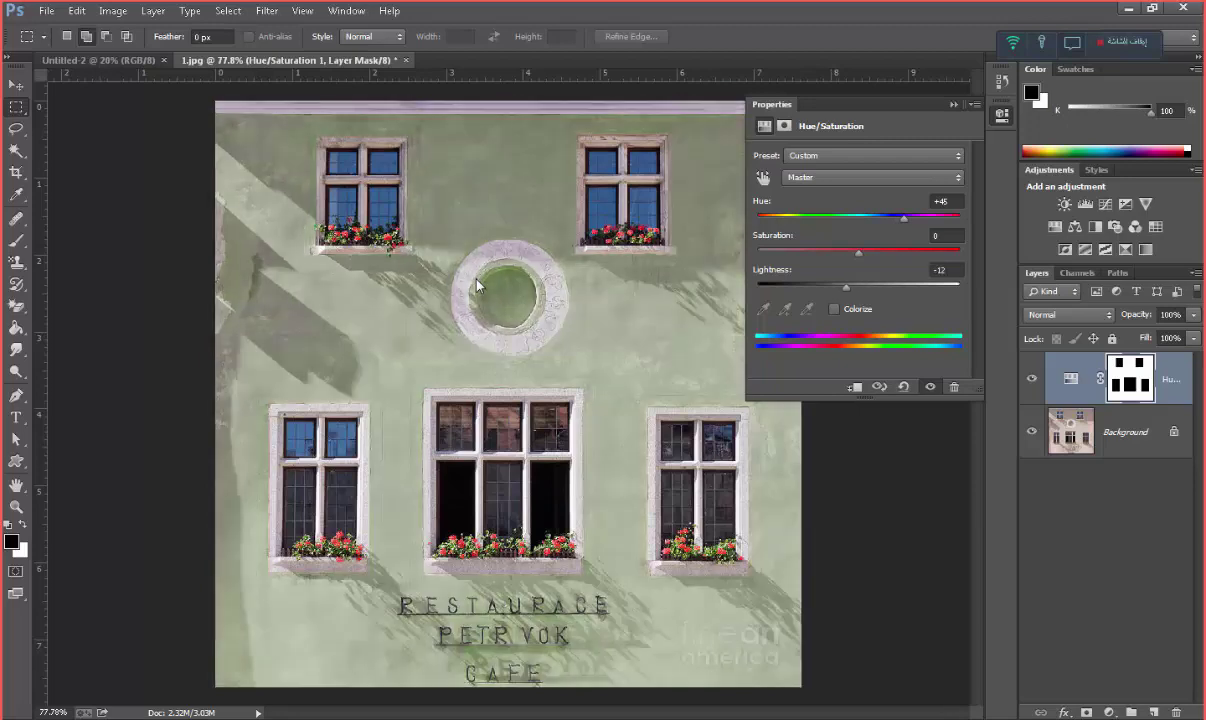
pyautogui.press('Down')
pyautogui.press('Down')
pyautogui.press('Down')
pyautogui.press('Down')
pyautogui.press('Down')
pyautogui.press('Down')
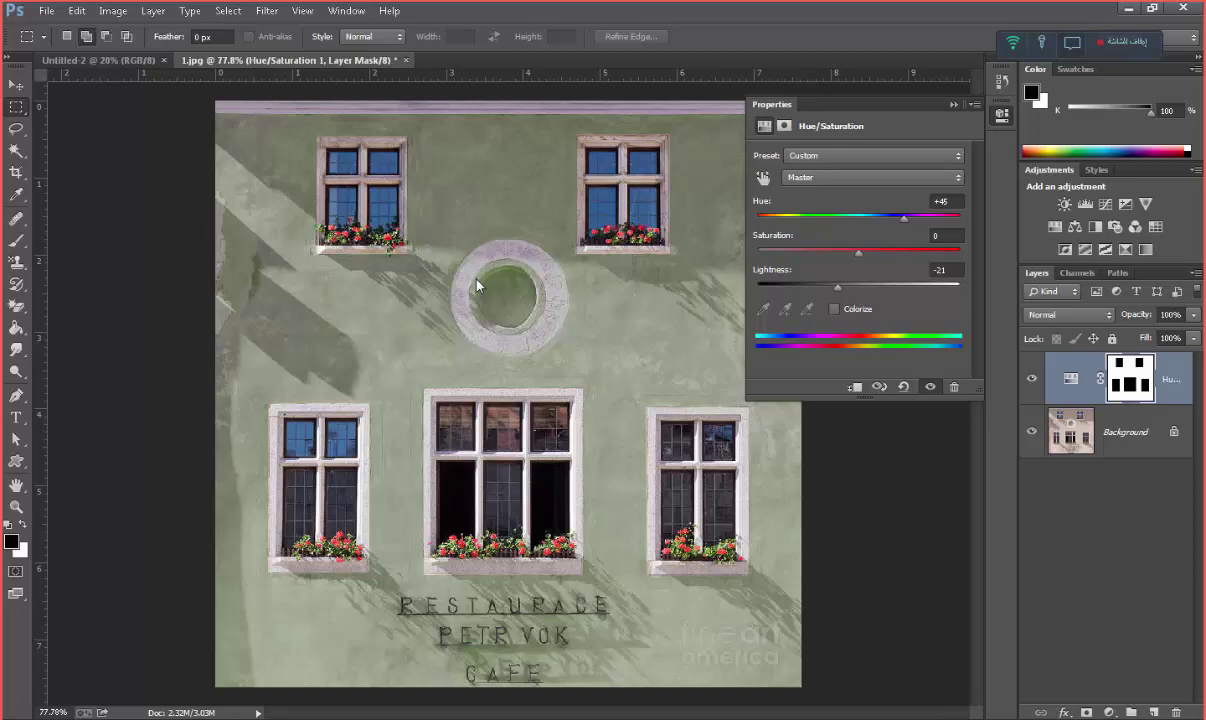
pyautogui.press('Up')
pyautogui.press('Up')
pyautogui.press('Up')
pyautogui.press('Up')
pyautogui.press('Up')
pyautogui.press('Up')
pyautogui.press('Up')
pyautogui.press('Up')
pyautogui.press('Up')
pyautogui.press('Up')
pyautogui.press('Up')
pyautogui.press('Up')
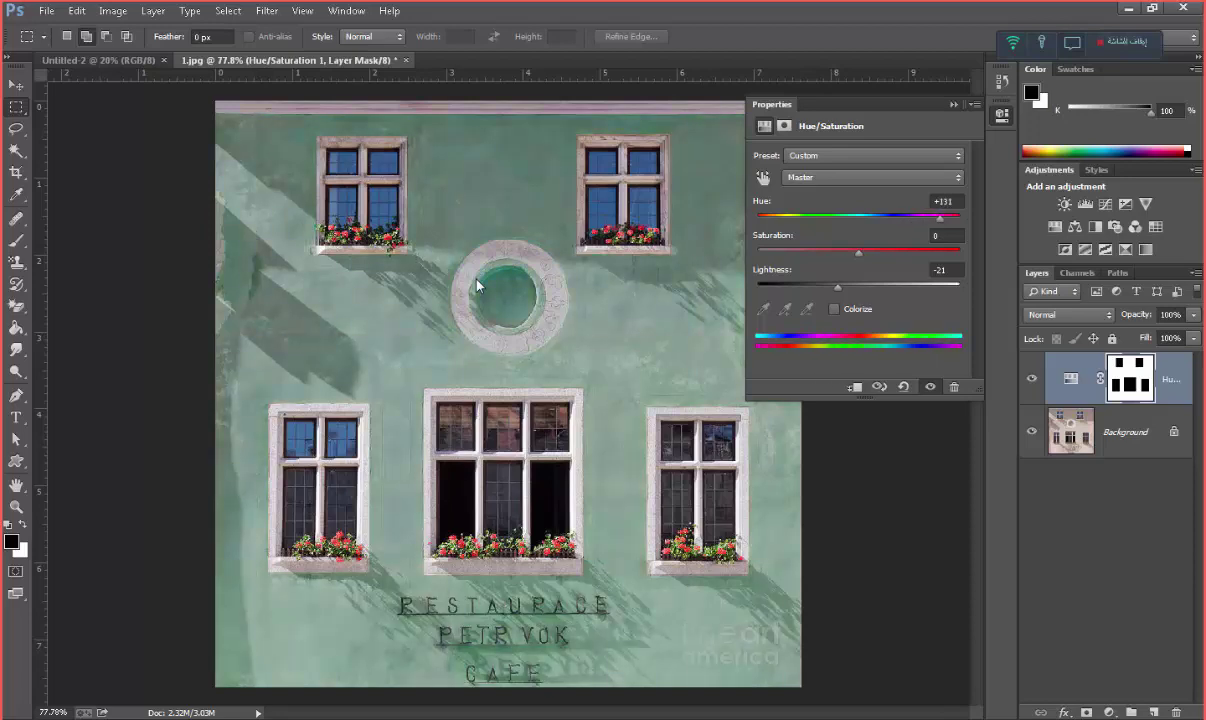
pyautogui.press('Up')
pyautogui.press('Up')
pyautogui.press('Up')
pyautogui.press('Up')
pyautogui.press('Up')
pyautogui.press('Up')
pyautogui.press('Tab')
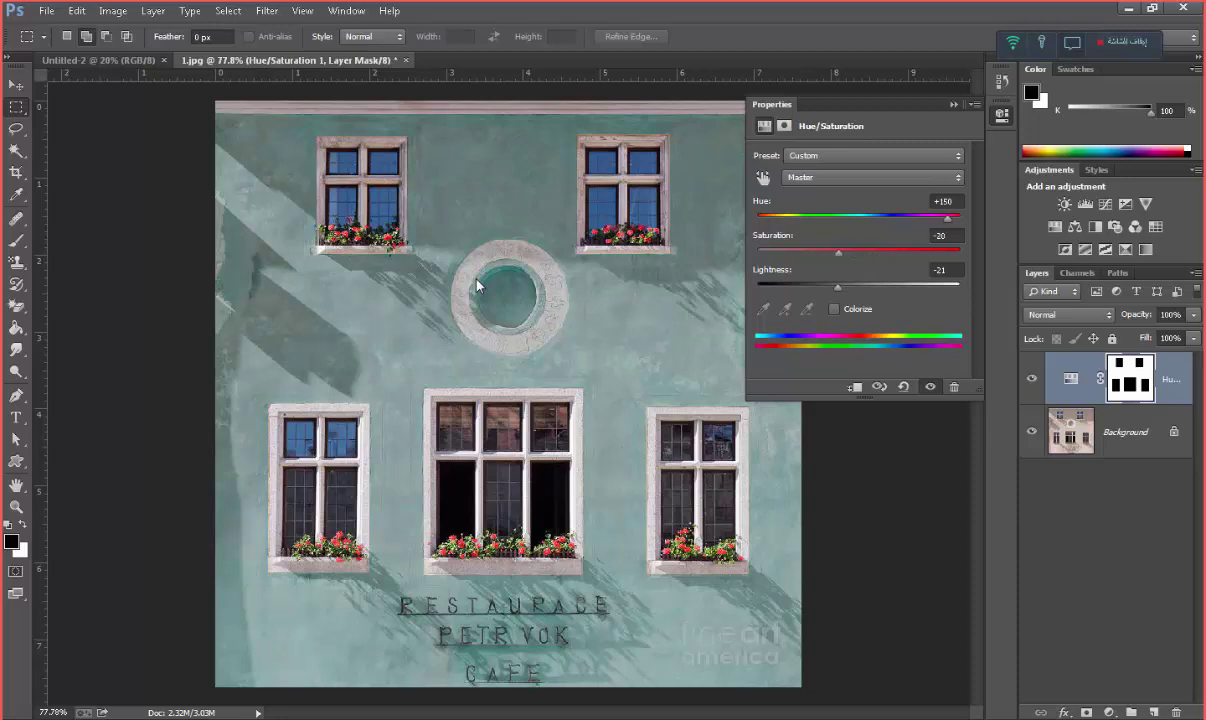
pyautogui.press('Down')
pyautogui.press('Down')
pyautogui.press('Down')
pyautogui.press('v')
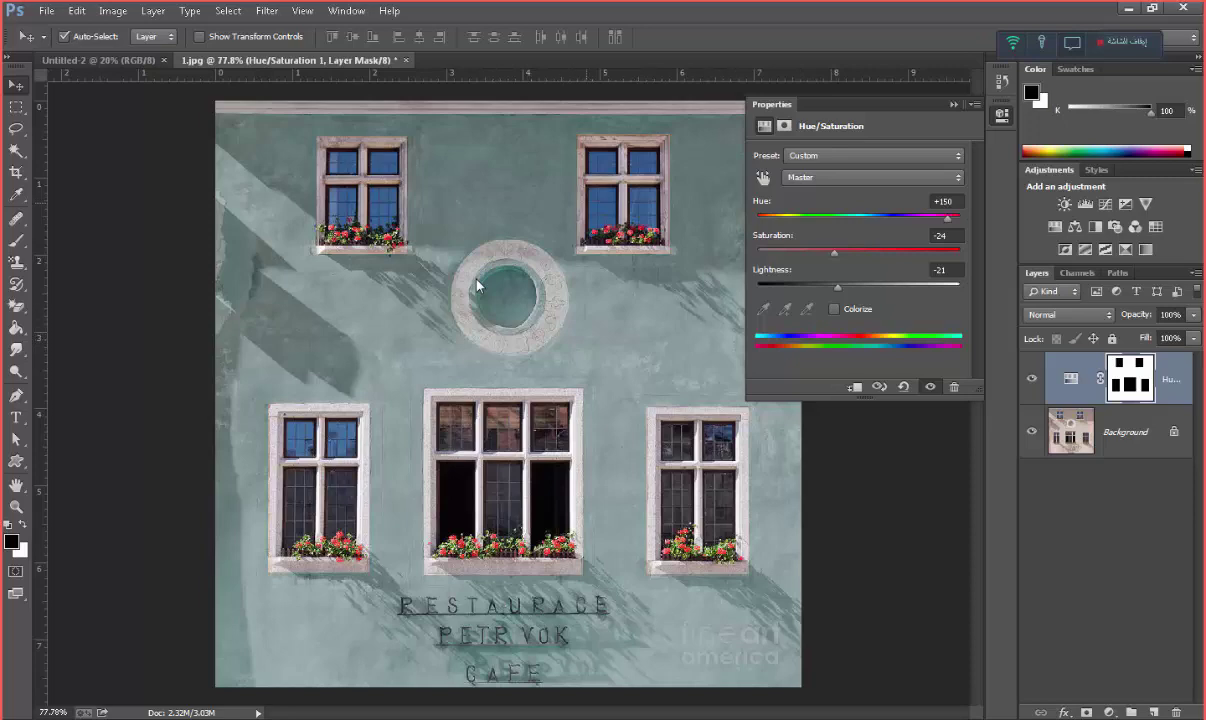
# Dismiss the Select menu and collapse the Hue/Saturation Properties panel
pyautogui.hotkey('alt', 's')
pyautogui.press('Down')
pyautogui.press('Down')
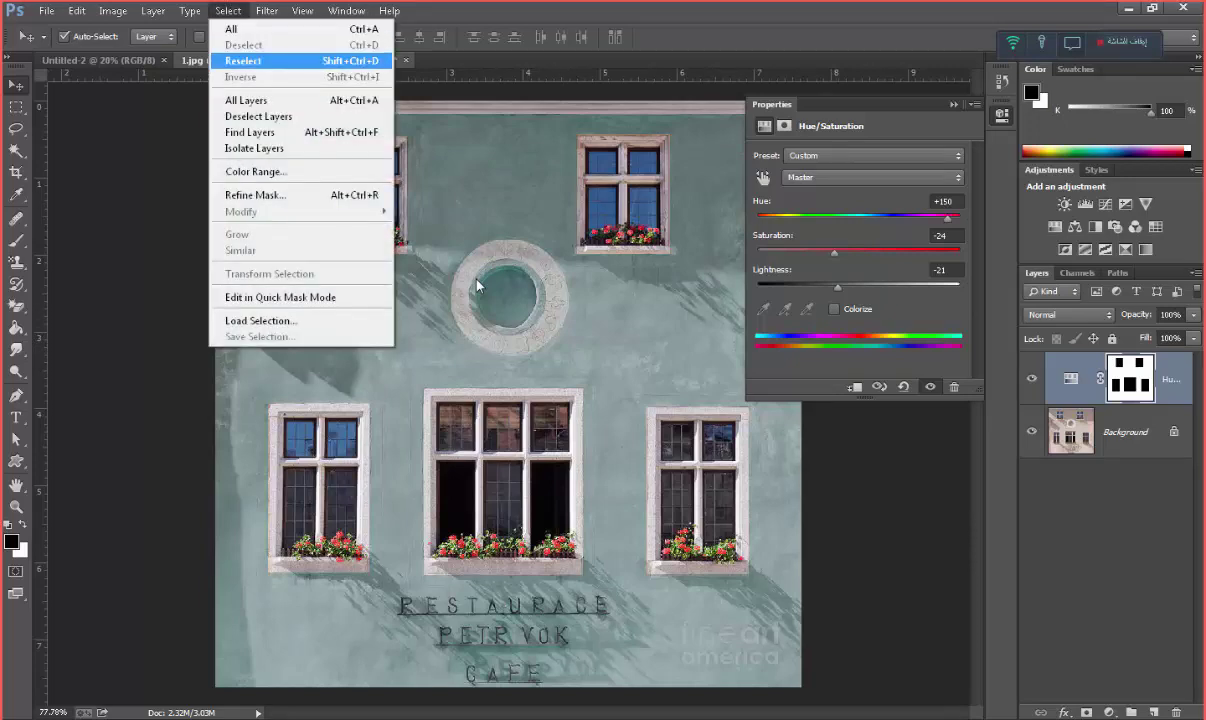
pyautogui.press('Down')
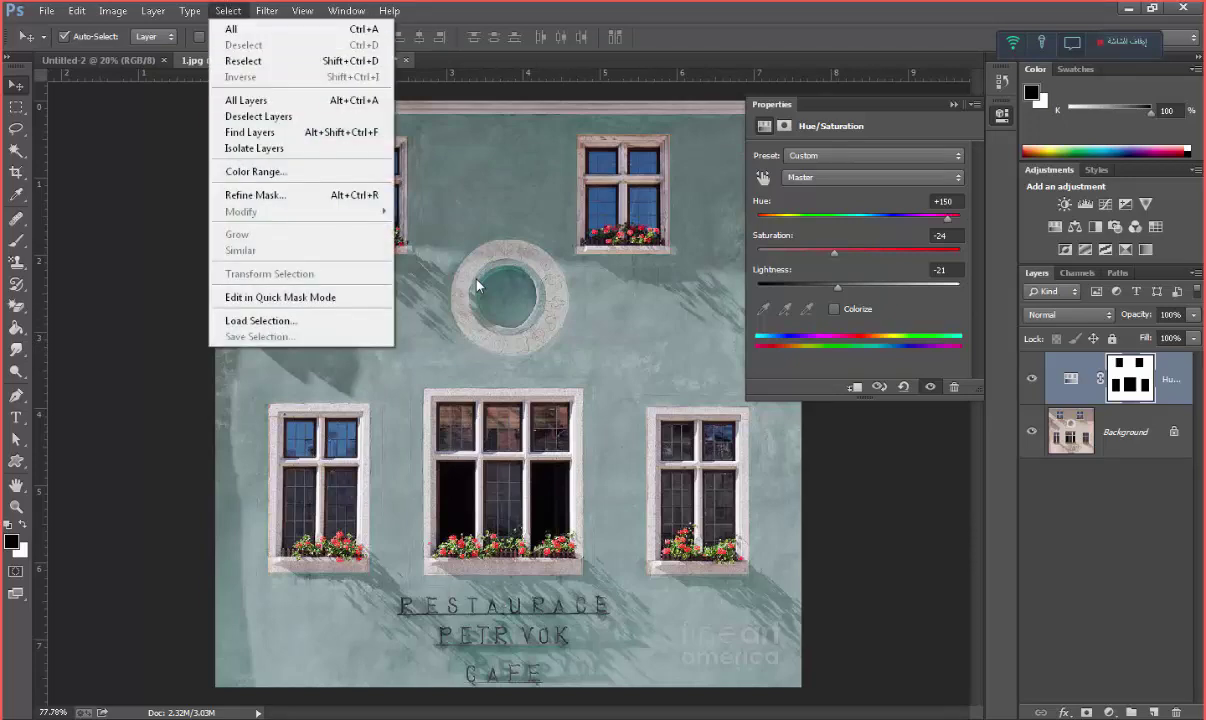
pyautogui.press('Escape')
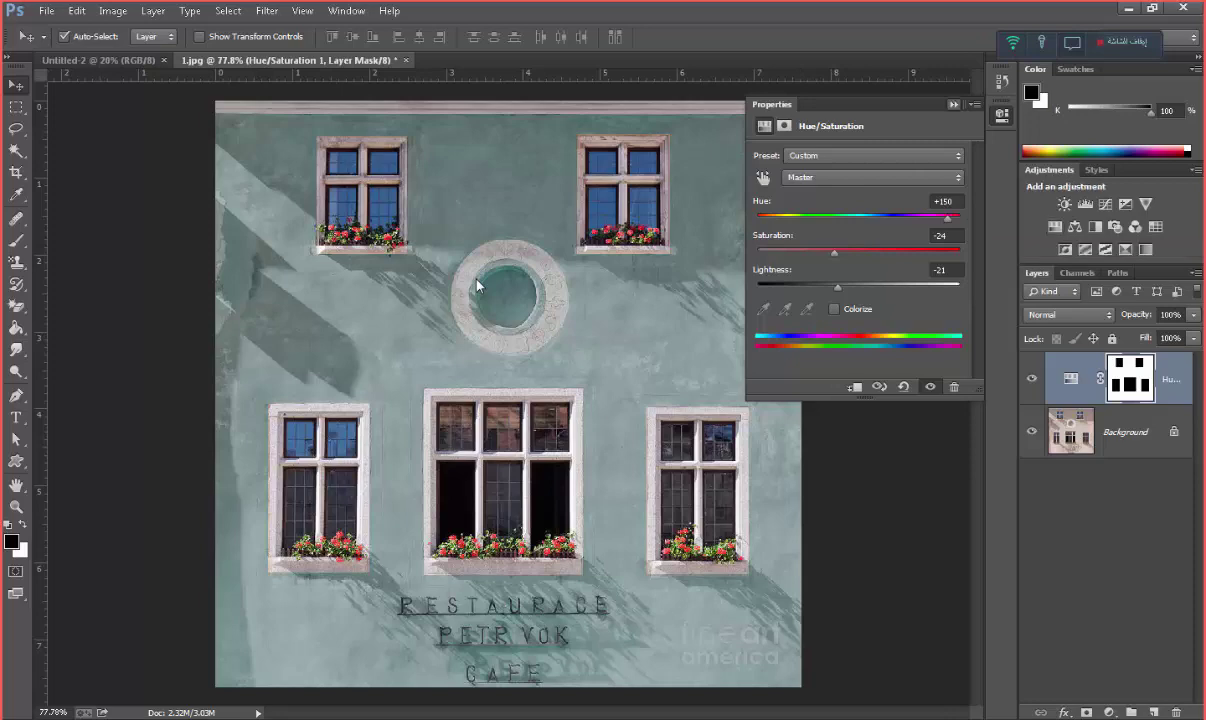
pyautogui.click(477, 287)
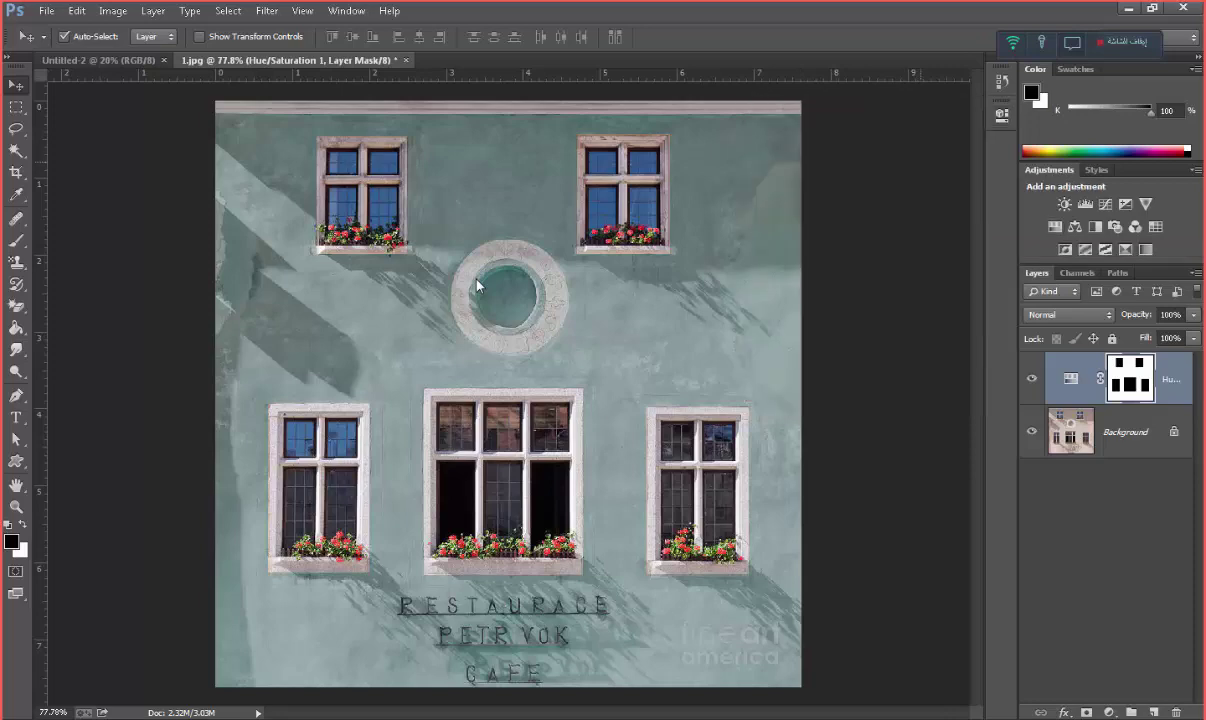
# Cycle through the Rectangular and Elliptical Marquee tool options
pyautogui.press('m')
pyautogui.press('m')
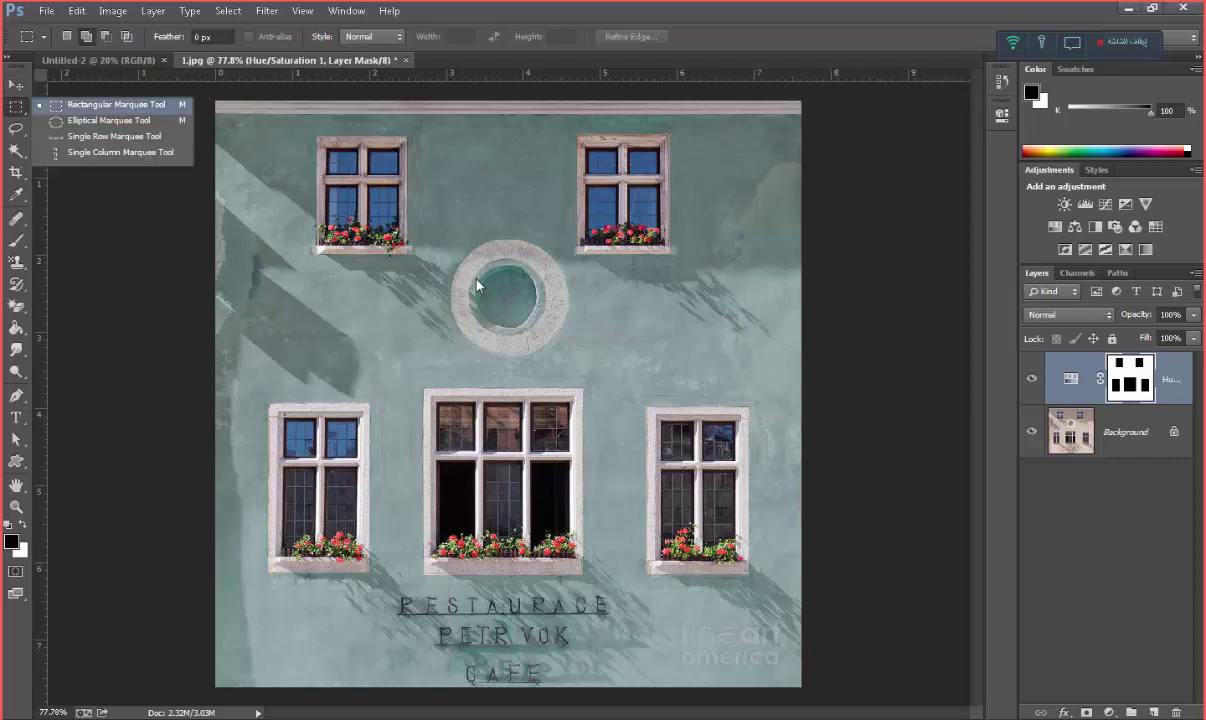
pyautogui.press('Down')
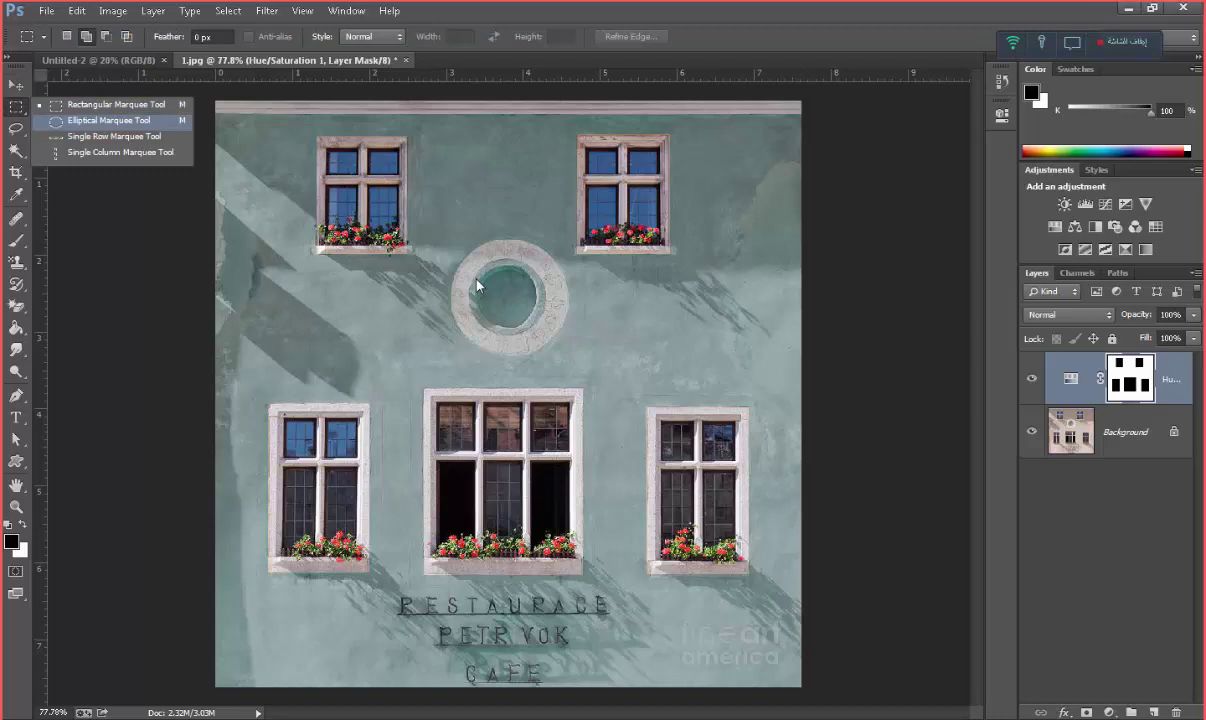
pyautogui.press('Up')
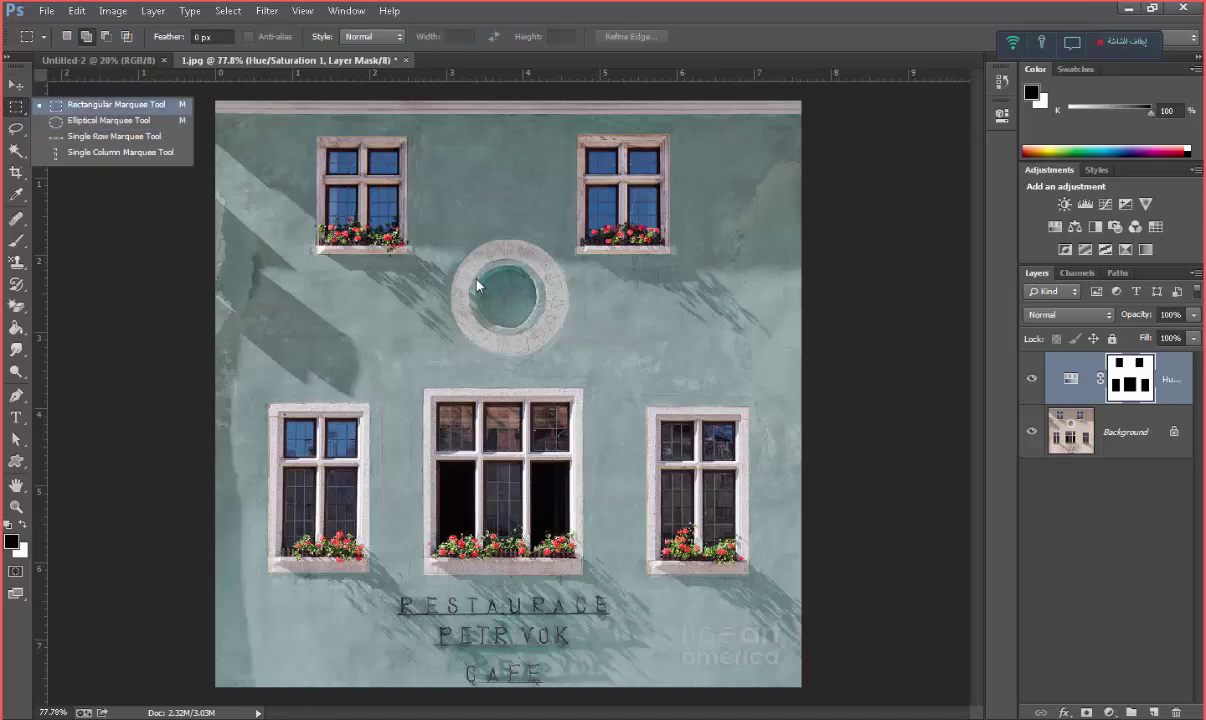
pyautogui.press('Down')
pyautogui.press('Up')
pyautogui.press('alt')
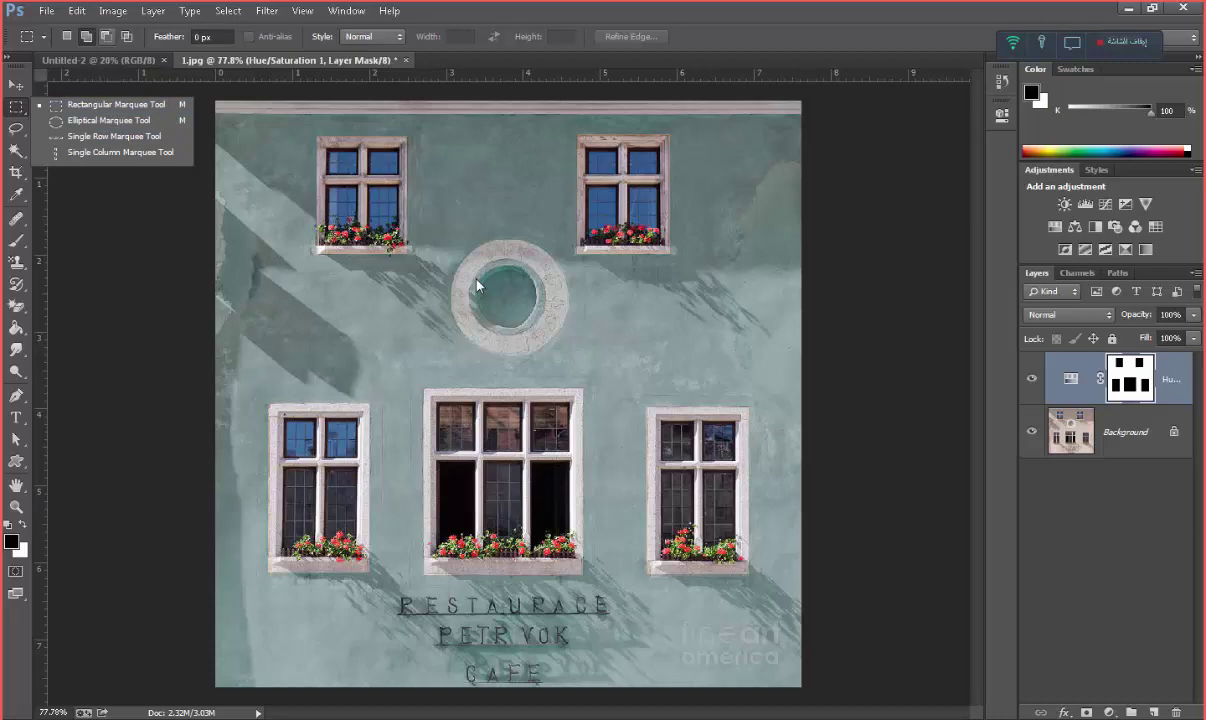
pyautogui.press('ctrl')
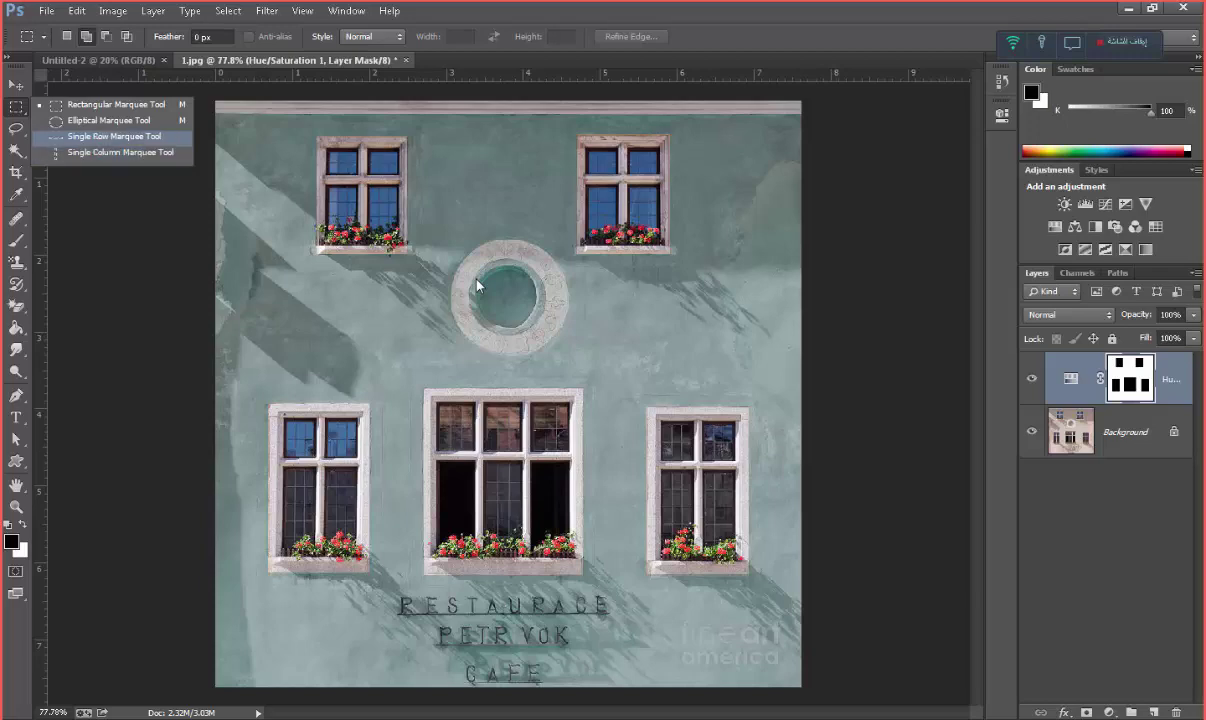
# Try single-row and single-column marquee selections across the facade, then deselect
pyautogui.click(114, 136)
pyautogui.click(478, 226)
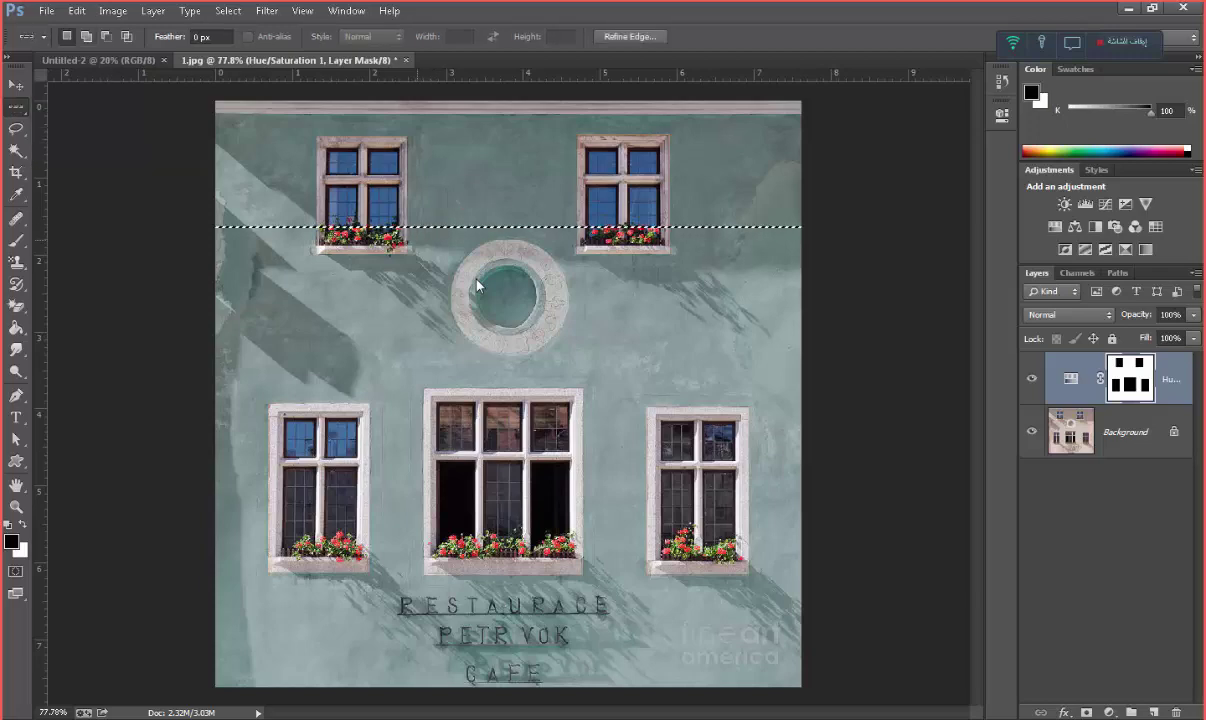
pyautogui.click(478, 298)
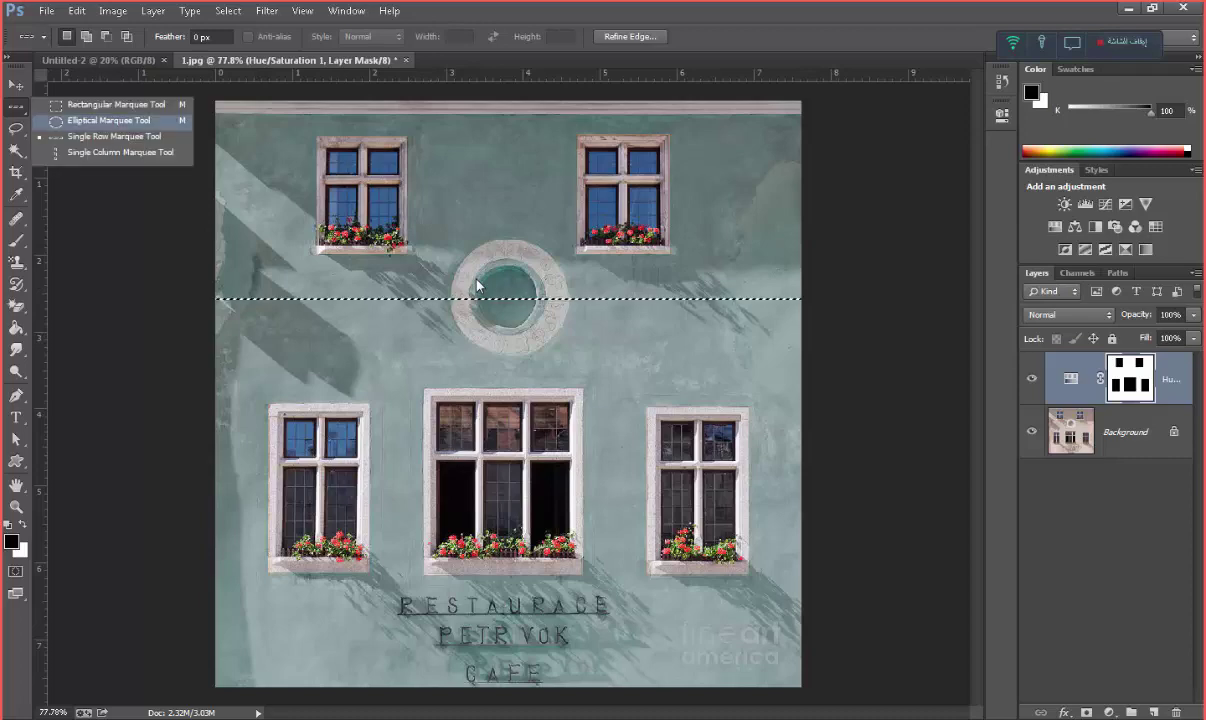
pyautogui.click(114, 152)
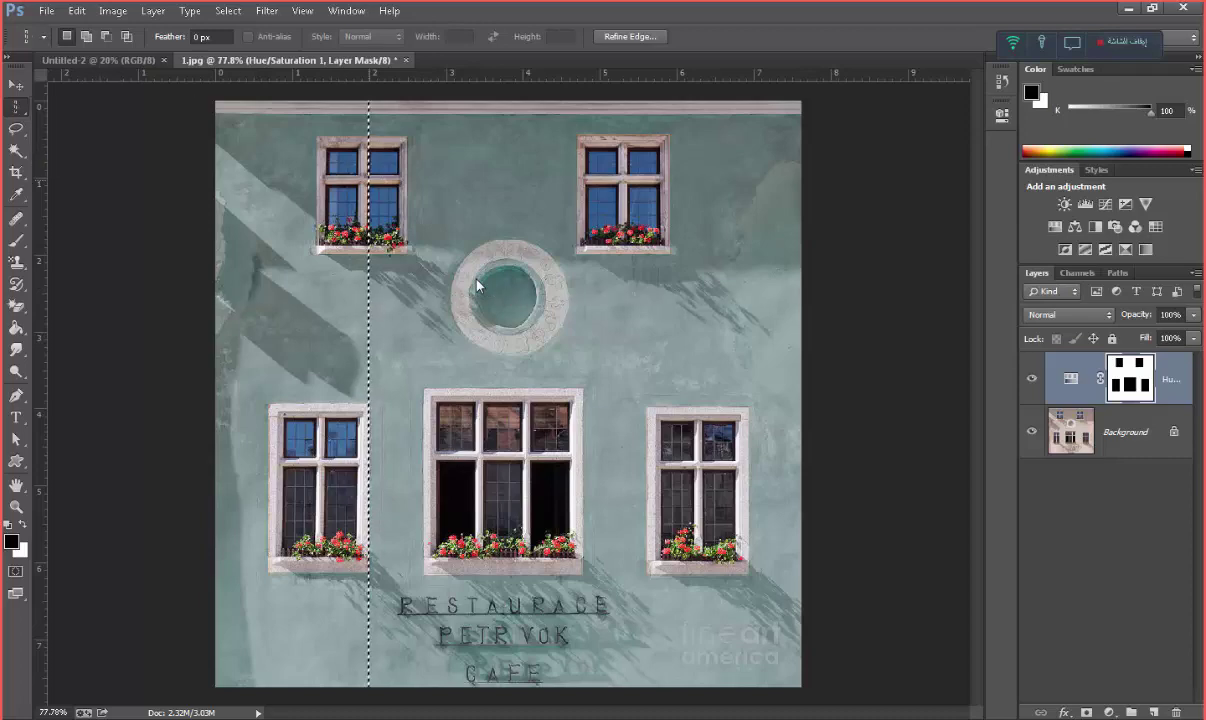
pyautogui.moveTo(358, 286); pyautogui.dragTo(455, 286)
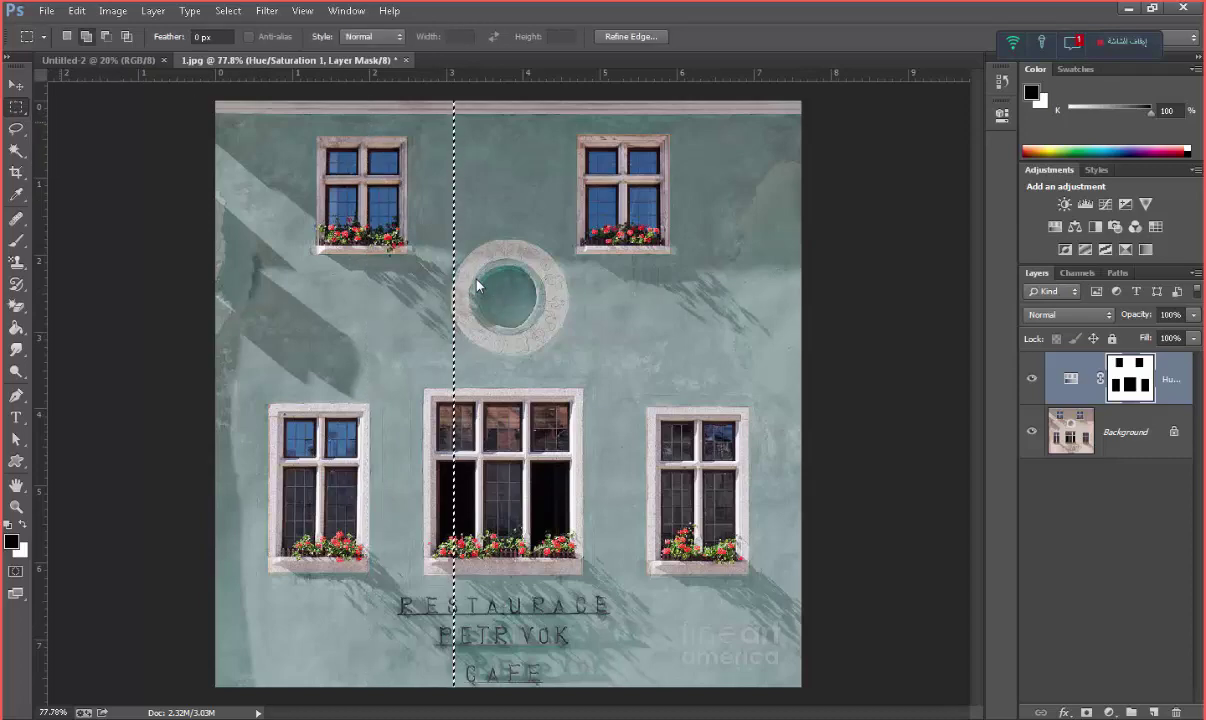
pyautogui.hotkey('ctrl', 'd')
pyautogui.hotkey('shift', 'm')
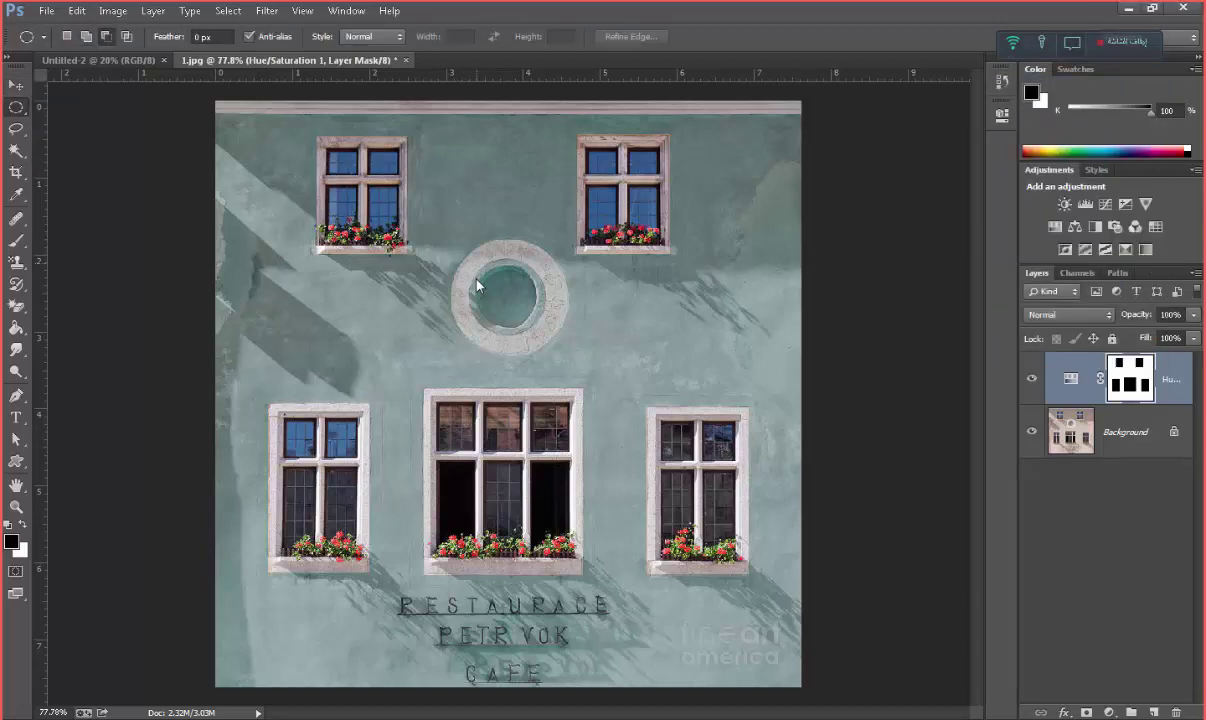
# Draw an elliptical selection around the round window and add a Hue/Saturation layer
pyautogui.moveTo(477, 264); pyautogui.dragTo(538, 330)
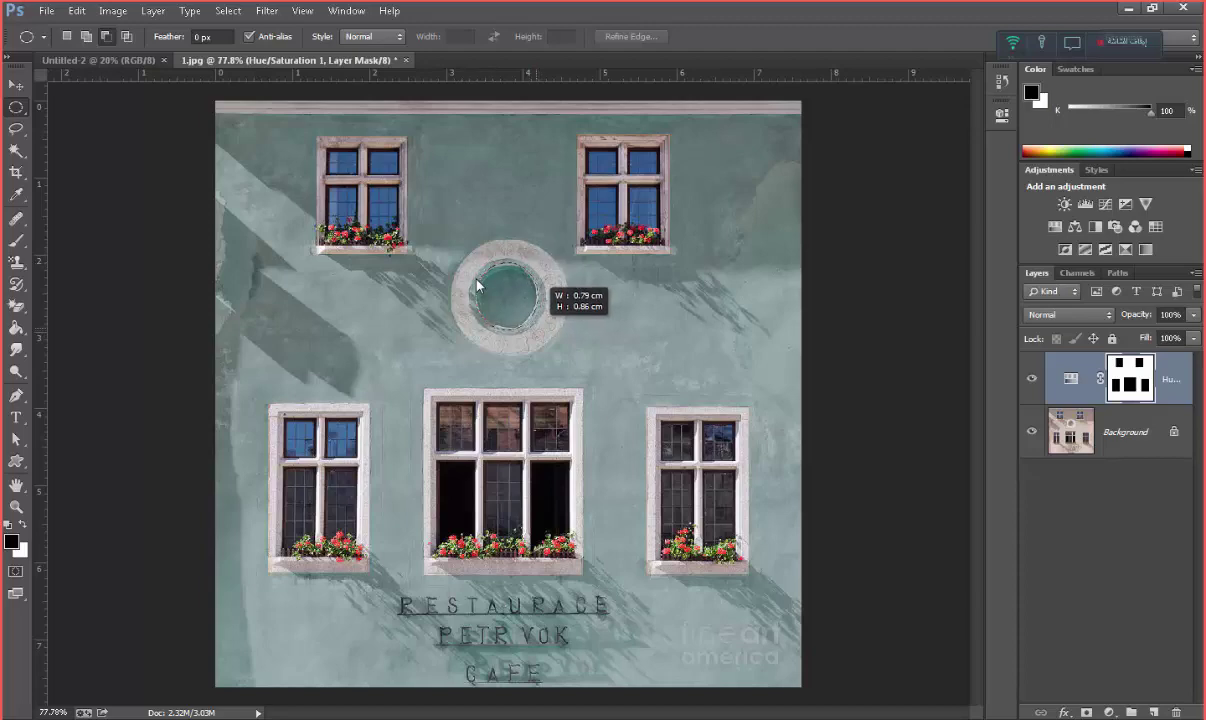
pyautogui.moveTo(477, 286); pyautogui.dragTo(477, 286)
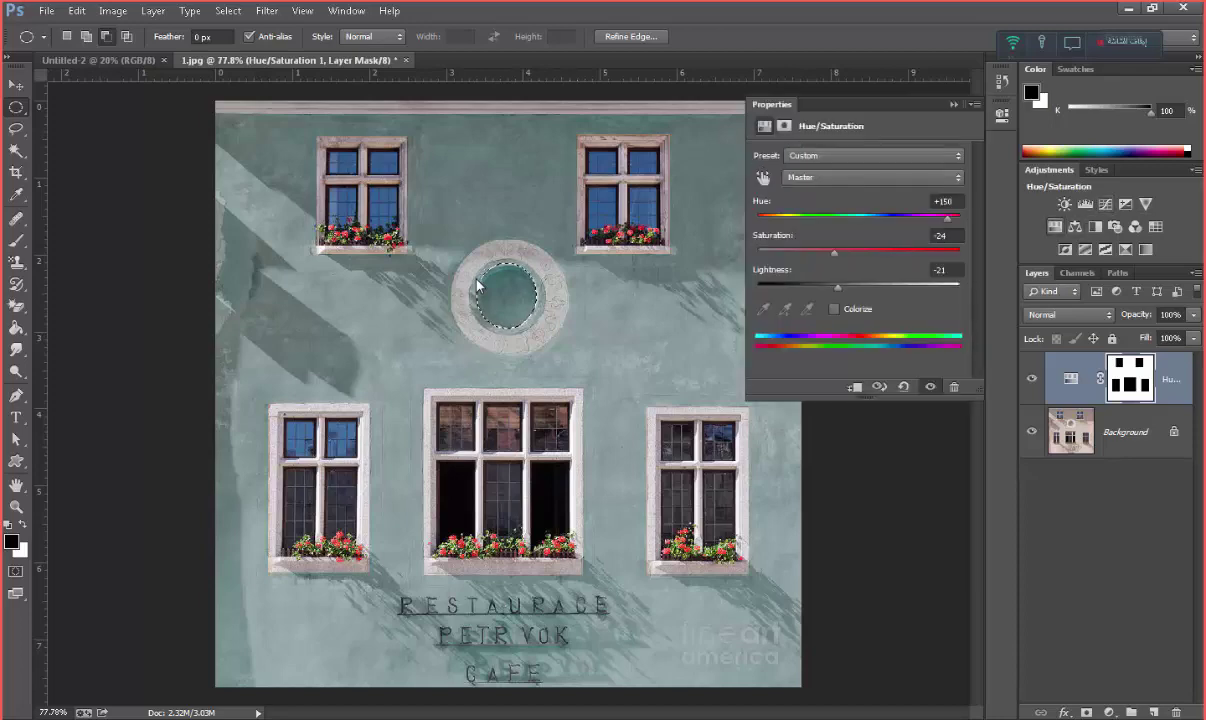
pyautogui.click(1054, 226)
# Set the window's adjustment to Hue -123, Saturation +26, Lightness -14 for an olive tint
pyautogui.press('Down')
pyautogui.press('Down')
pyautogui.press('Down')
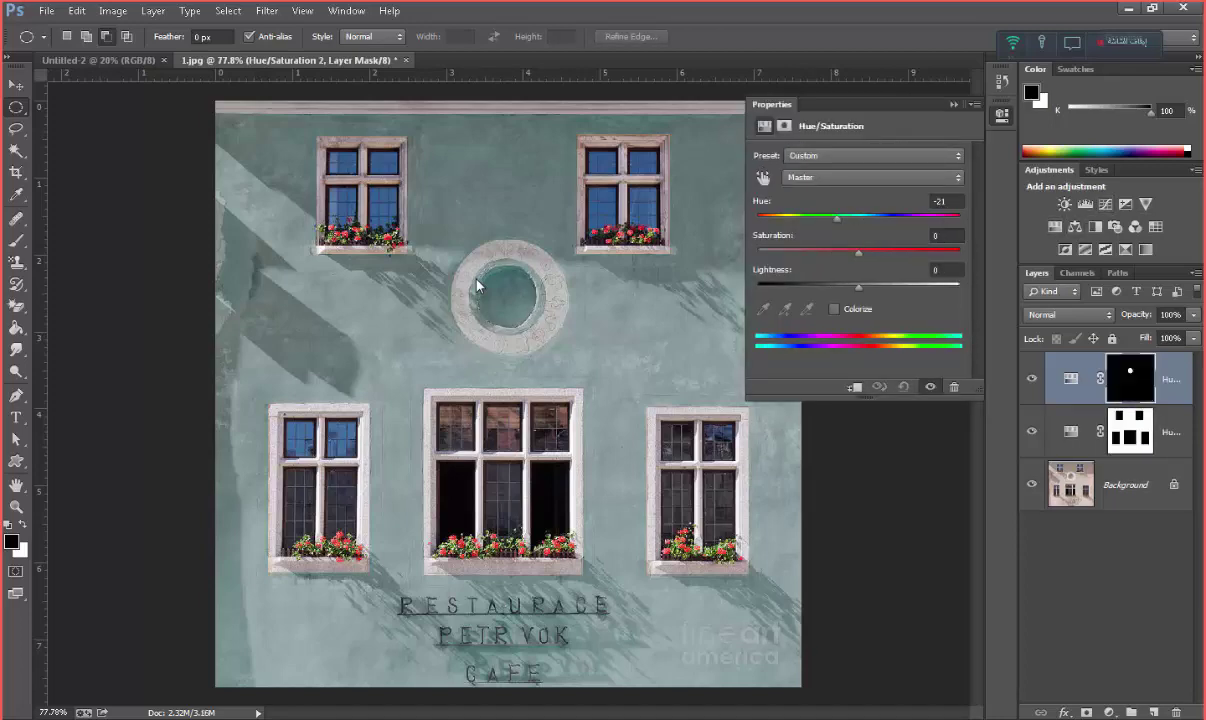
pyautogui.press('Down')
pyautogui.press('Down')
pyautogui.press('Down')
pyautogui.press('Down')
pyautogui.press('Down')
pyautogui.press('Down')
pyautogui.press('Down')
pyautogui.press('Down')
pyautogui.press('Down')
pyautogui.press('Down')
pyautogui.press('Down')
pyautogui.press('Down')
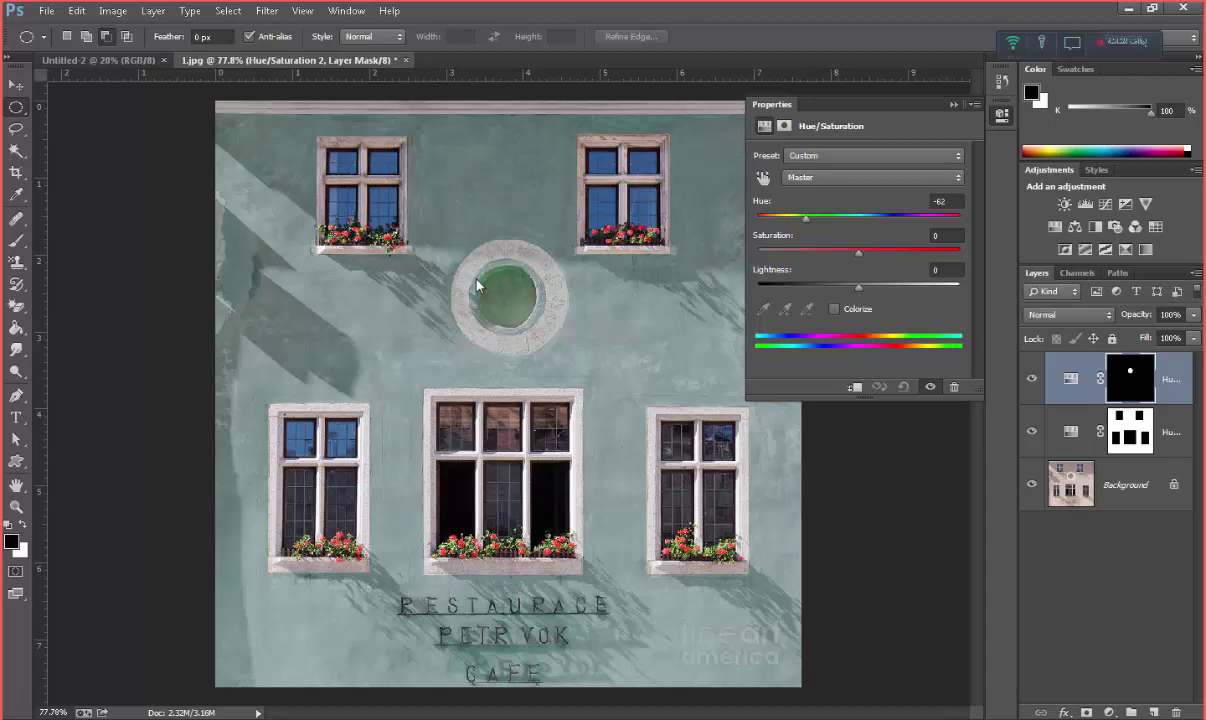
pyautogui.press('Down')
pyautogui.press('Down')
pyautogui.press('Down')
pyautogui.press('Down')
pyautogui.press('Down')
pyautogui.press('Down')
pyautogui.press('Tab')
pyautogui.press('Up')
pyautogui.press('Up')
pyautogui.press('Up')
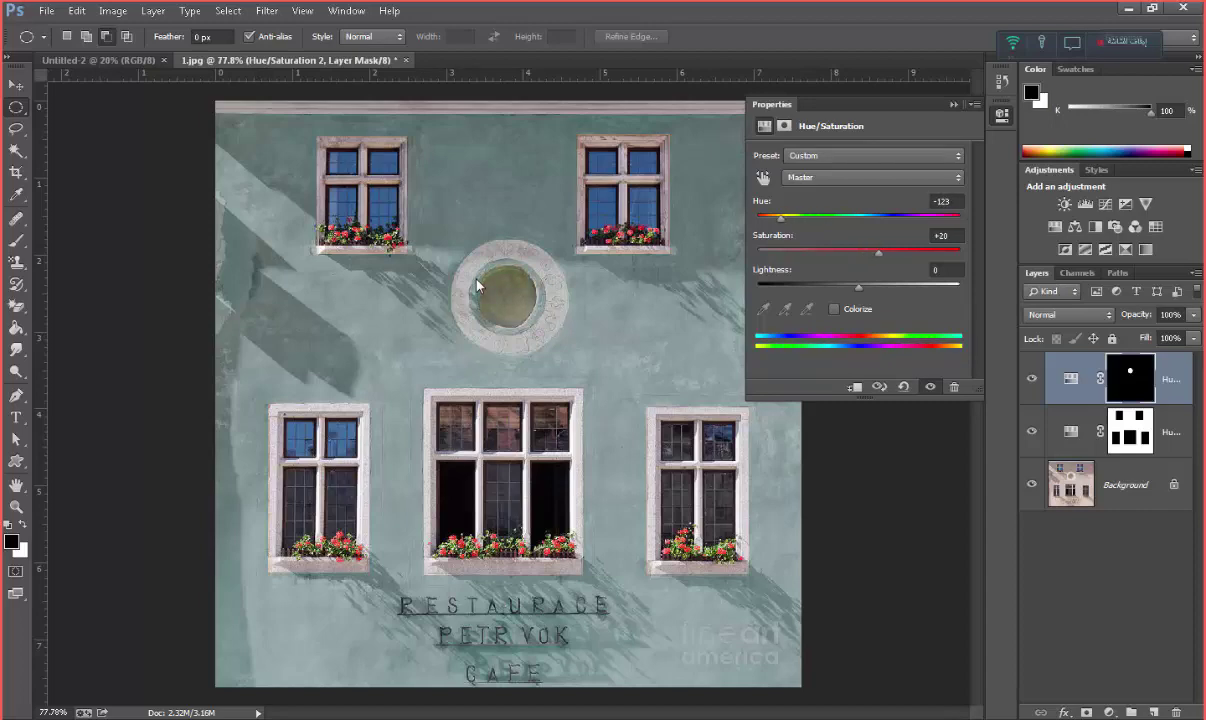
pyautogui.press('Up')
pyautogui.press('Up')
pyautogui.press('Up')
pyautogui.press('Tab')
pyautogui.press('Down')
pyautogui.press('Down')
pyautogui.press('Down')
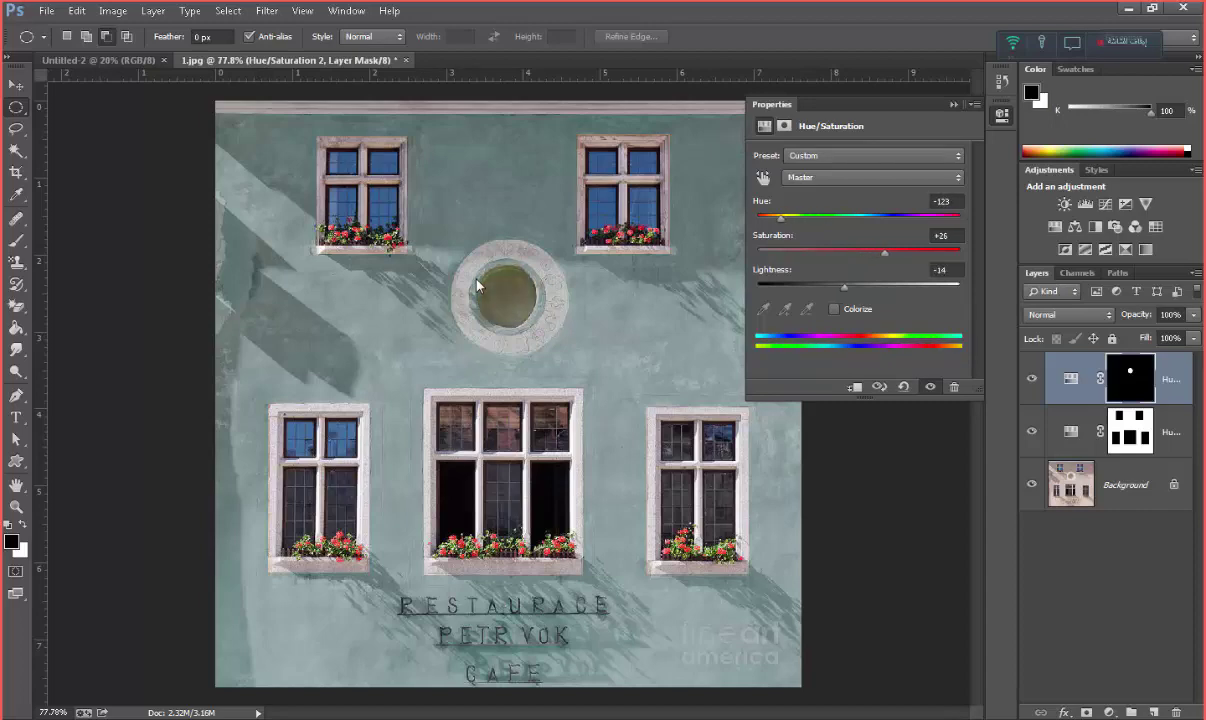
pyautogui.click(16, 128)
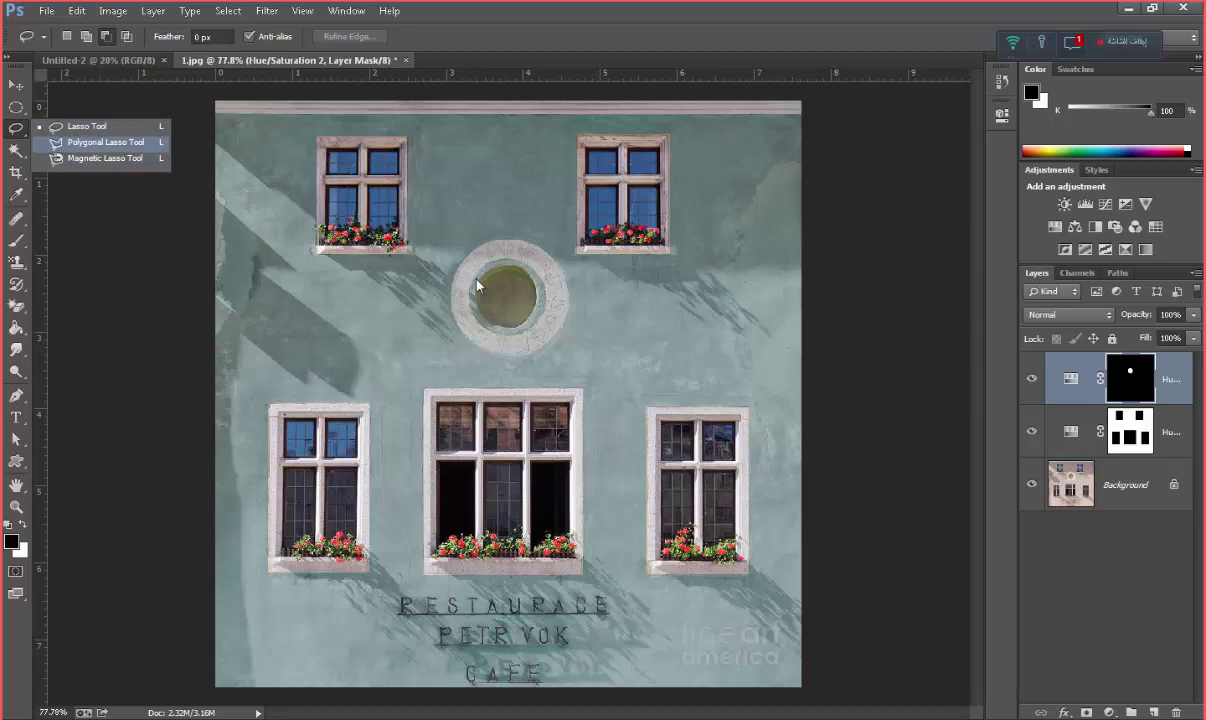
# Try the Magic Wand and Lasso tools, then switch to the Explorer Selection folder
pyautogui.press('w')
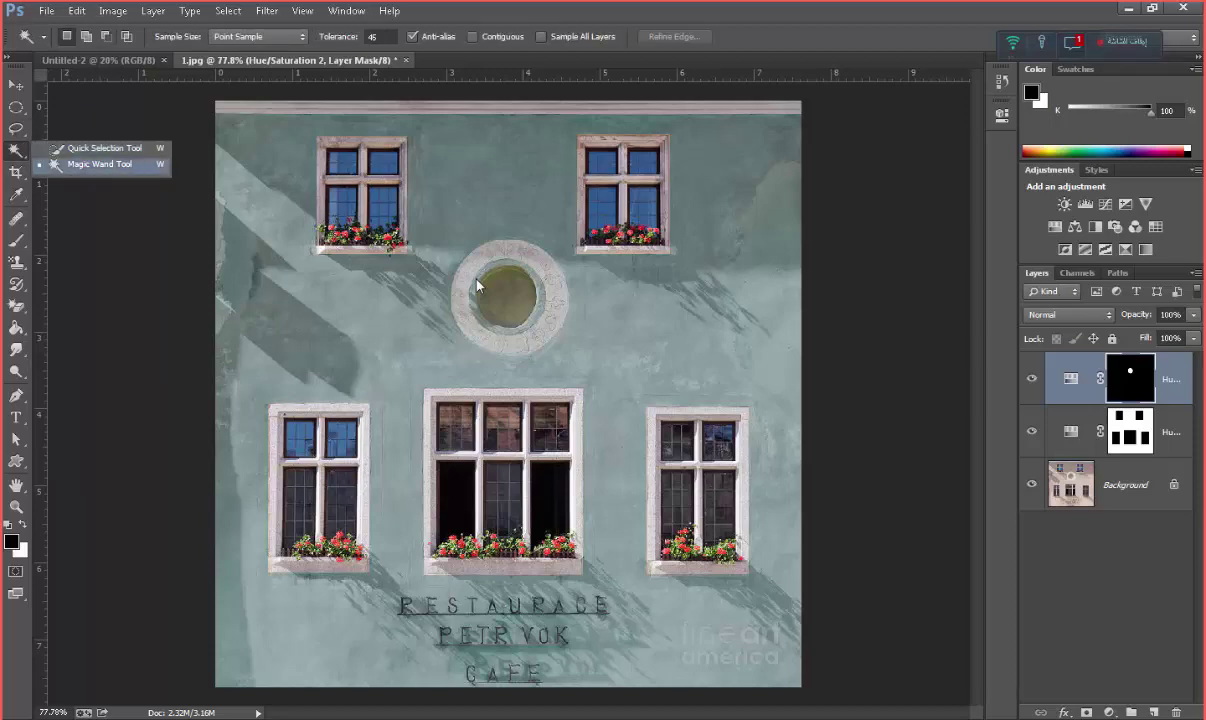
pyautogui.press('l')
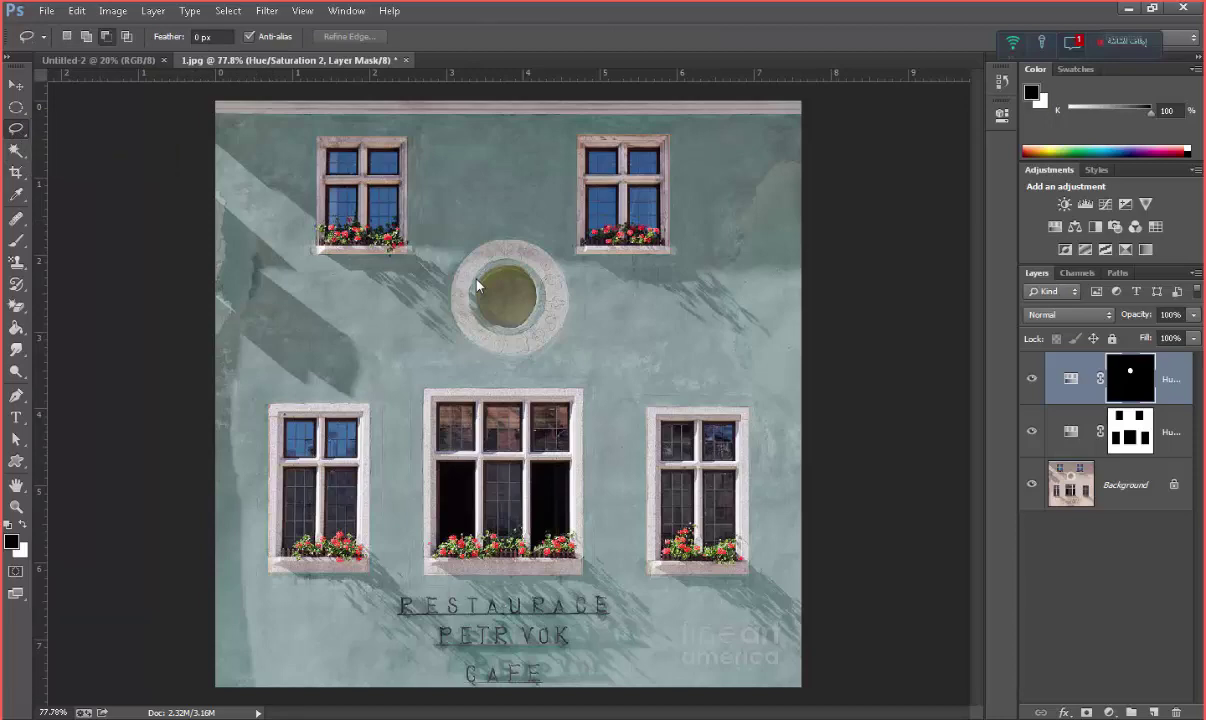
pyautogui.hotkey('alt', 'Tab')
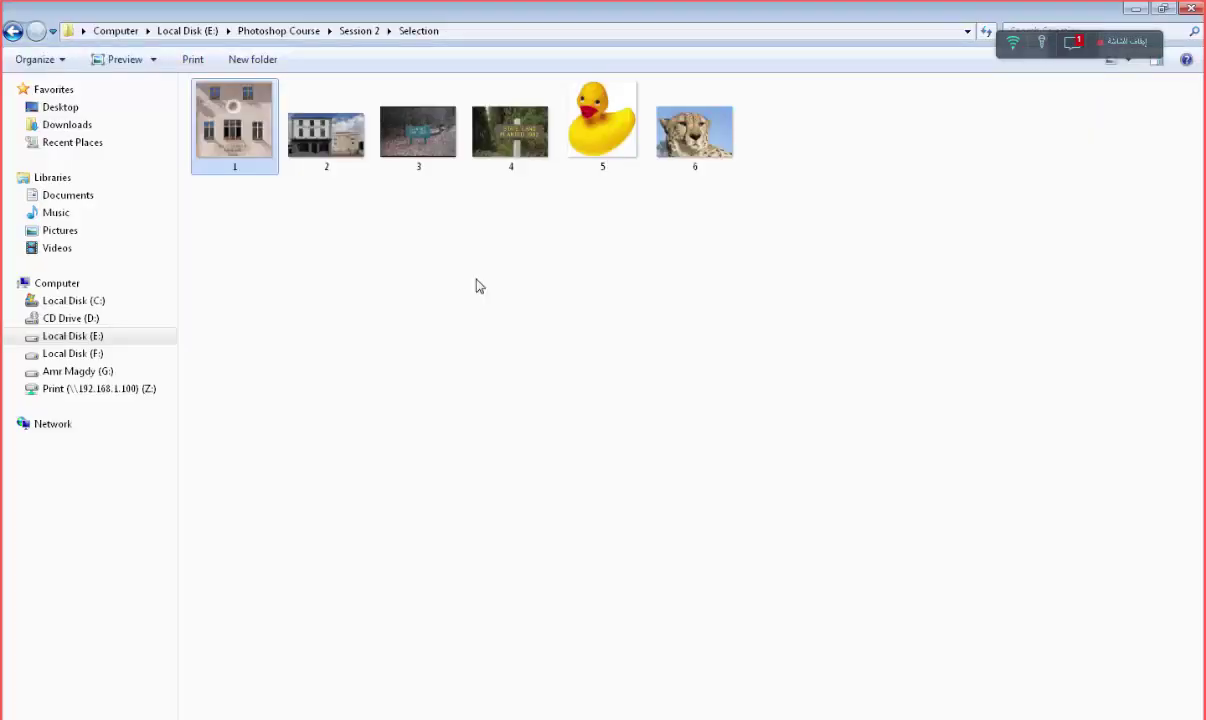
# Drag photo 3, the forest-sign picture, from Explorer into Photoshop
pyautogui.moveTo(418, 131); pyautogui.dragTo(394, 297)
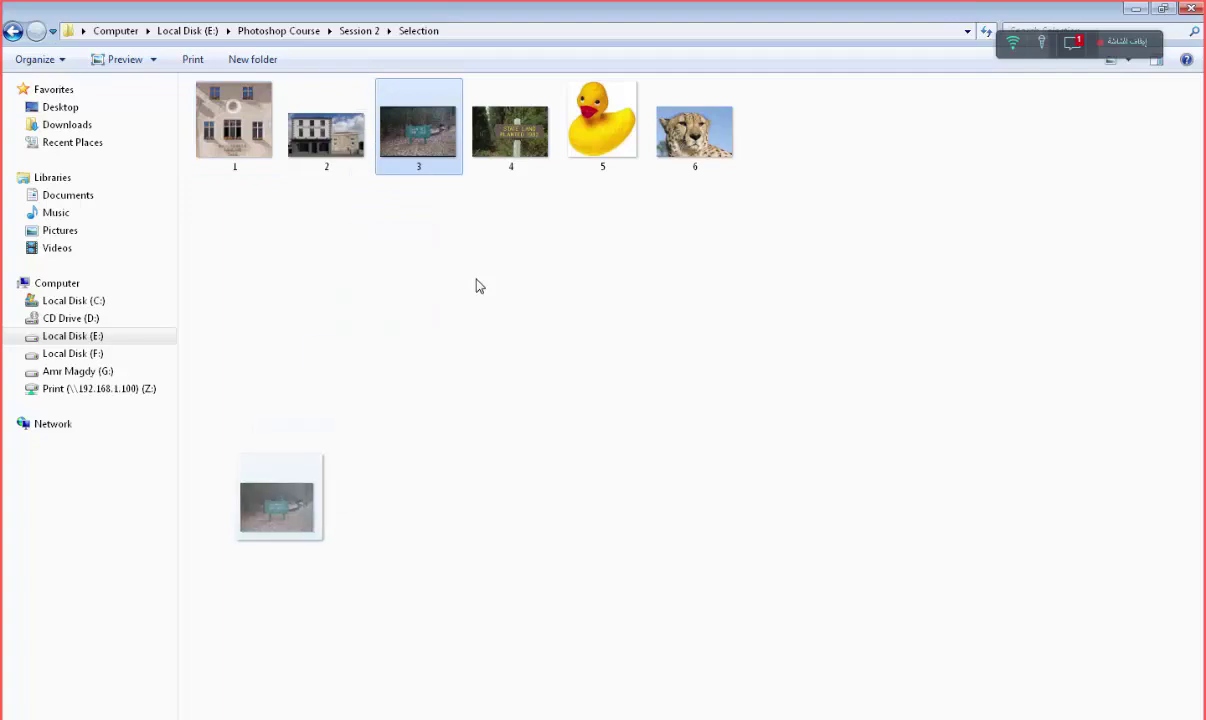
pyautogui.moveTo(394, 297); pyautogui.dragTo(134, 710)
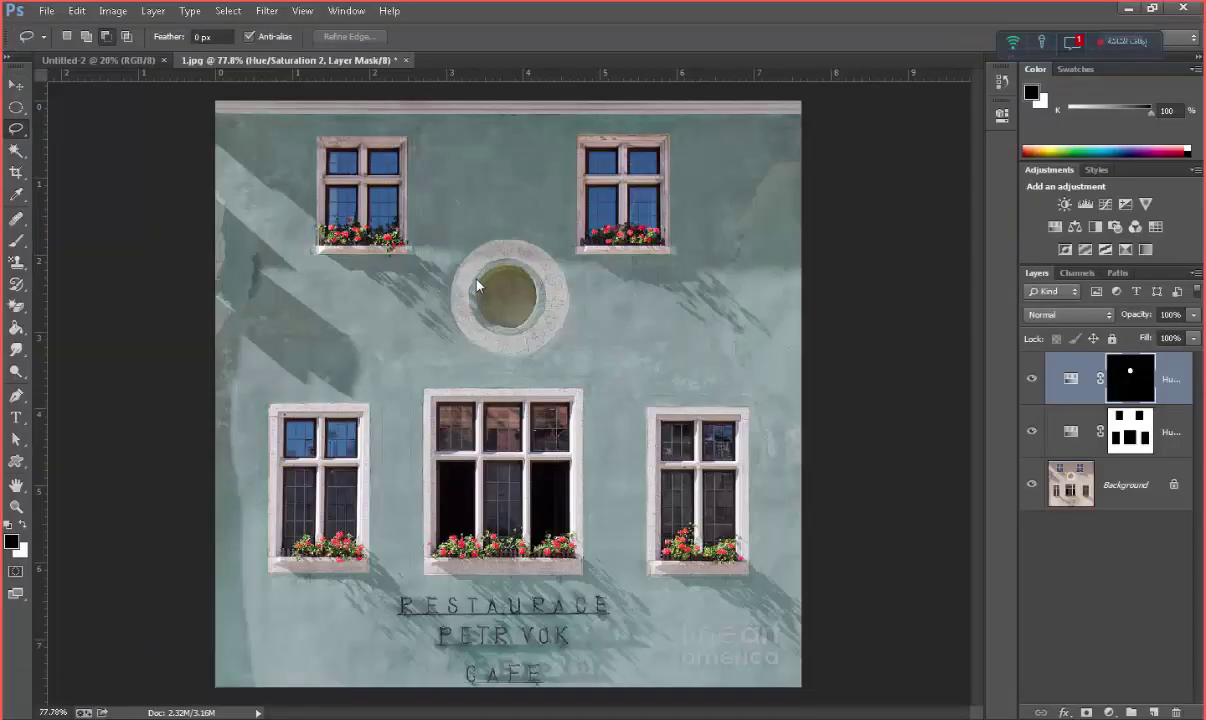
# Zoom in on the sign, then zoom back out so all of 3.jpg fits the window
pyautogui.scroll(2, 476, 286)
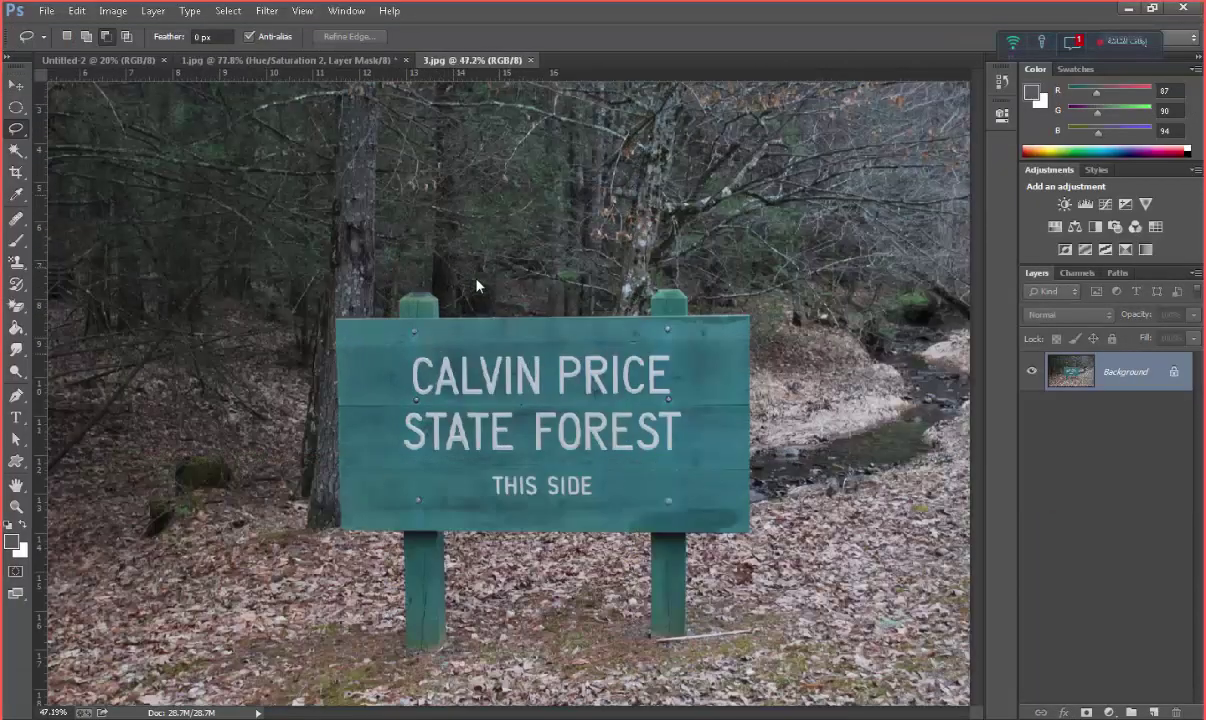
pyautogui.scroll(1, 476, 286)
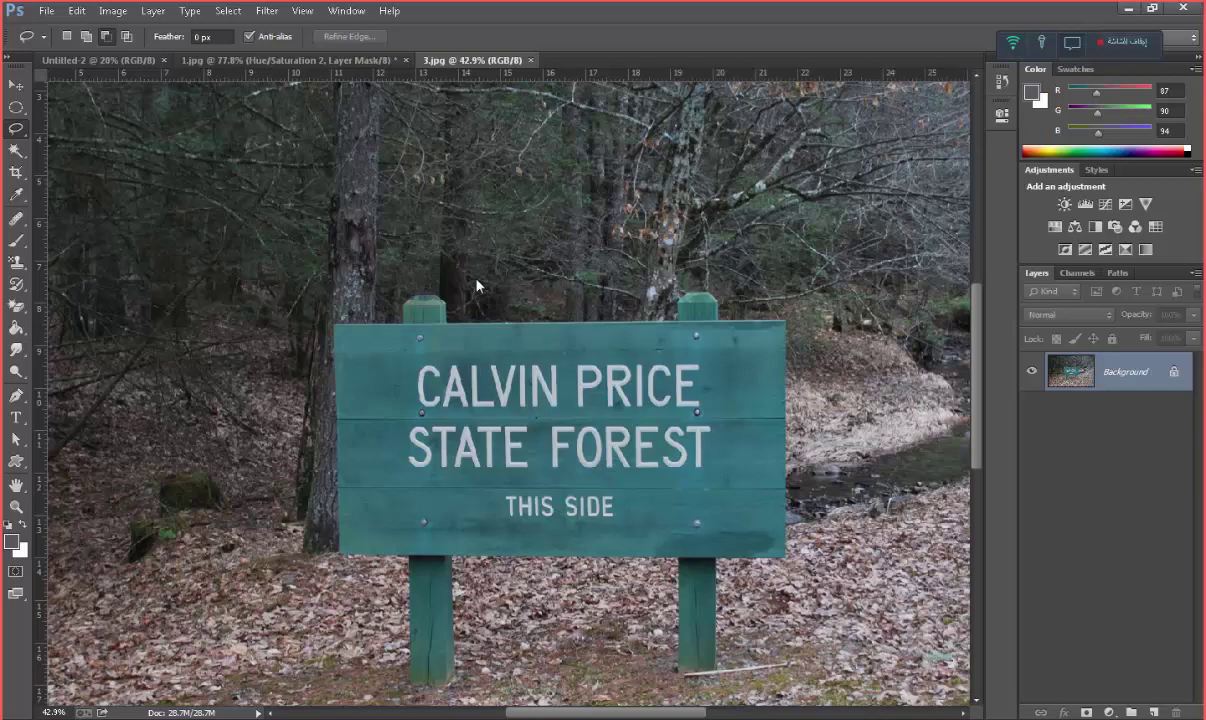
pyautogui.scroll(-5, 476, 285)
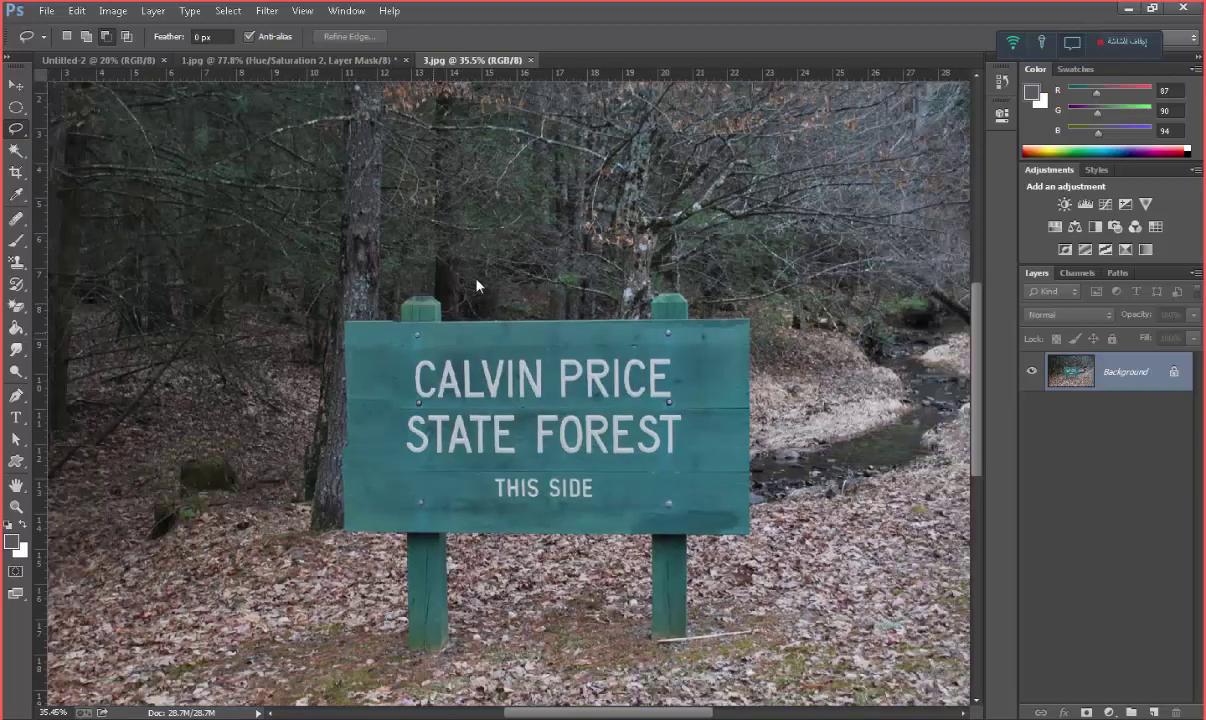
pyautogui.scroll(-1, 476, 285)
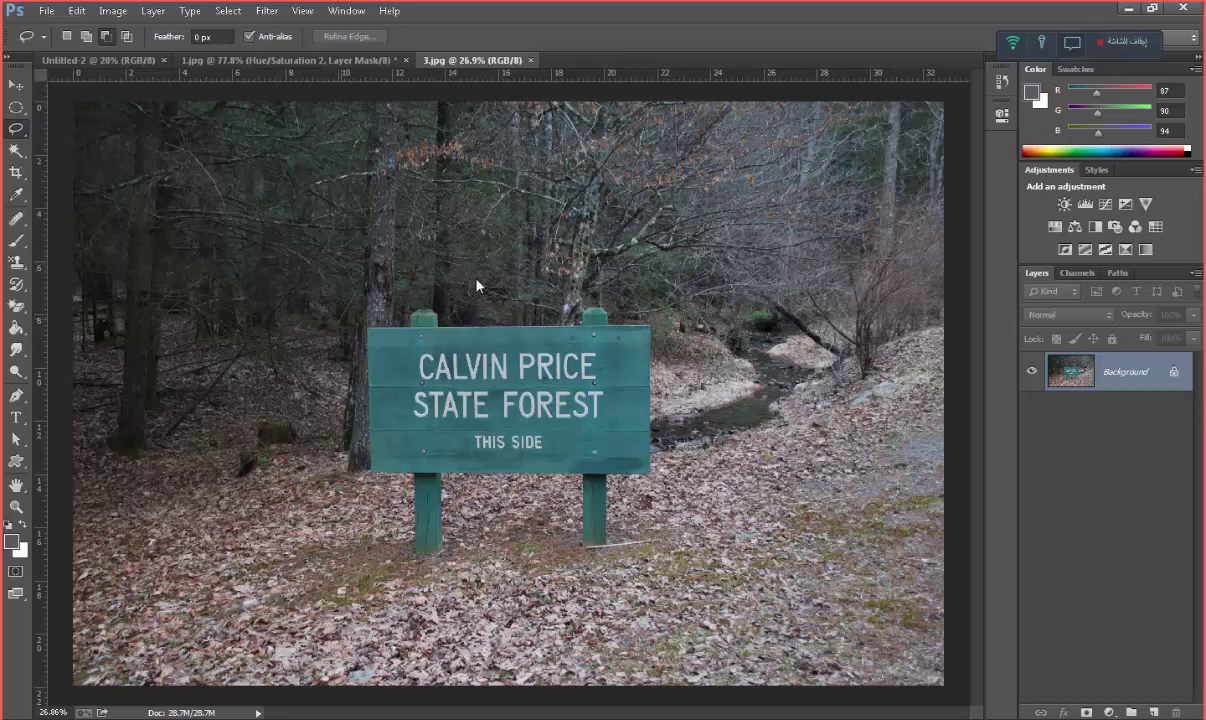
pyautogui.moveTo(319, 378)
pyautogui.mouseDown()
pyautogui.moveTo(705, 383)
pyautogui.moveTo(767, 450)
pyautogui.moveTo(630, 500)
pyautogui.moveTo(600, 550)
pyautogui.moveTo(250, 430)
pyautogui.moveTo(255, 247)
pyautogui.moveTo(172, 280)
pyautogui.moveTo(236, 178)
pyautogui.mouseUp()
pyautogui.moveTo(477, 286); pyautogui.dragTo(477, 286)
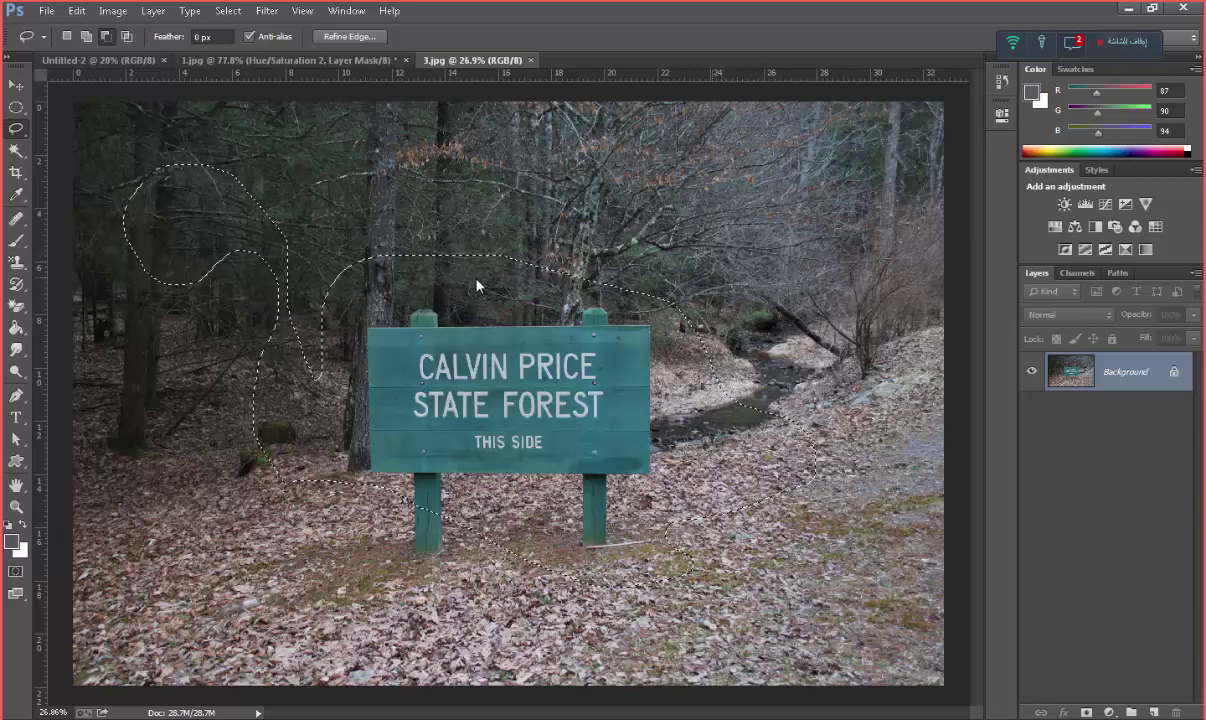
pyautogui.press('alt')
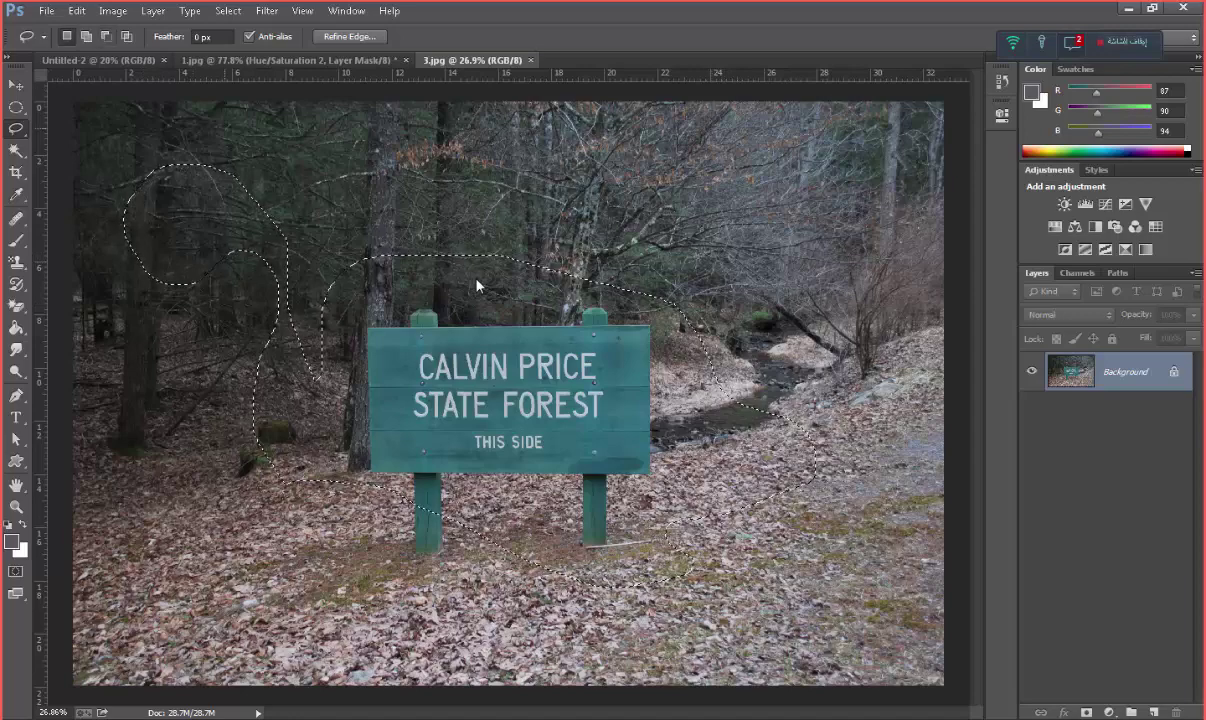
pyautogui.moveTo(477, 286); pyautogui.dragTo(477, 286)
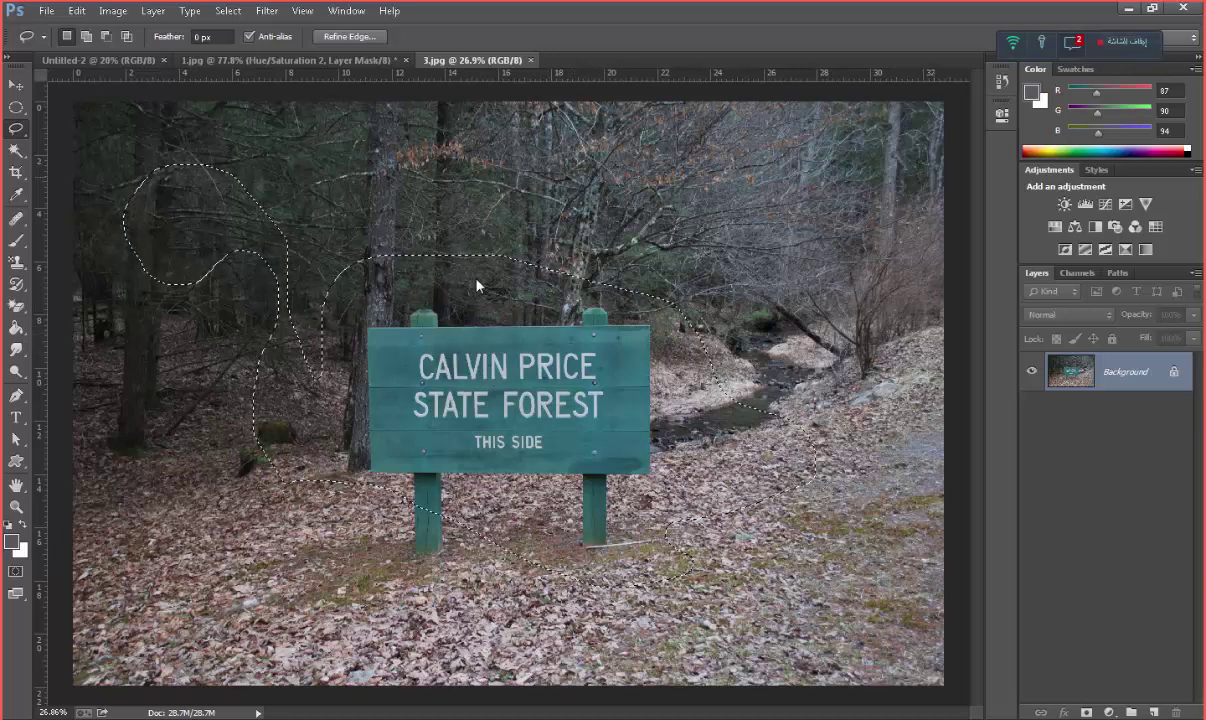
pyautogui.hotkey('ctrl', 'd')
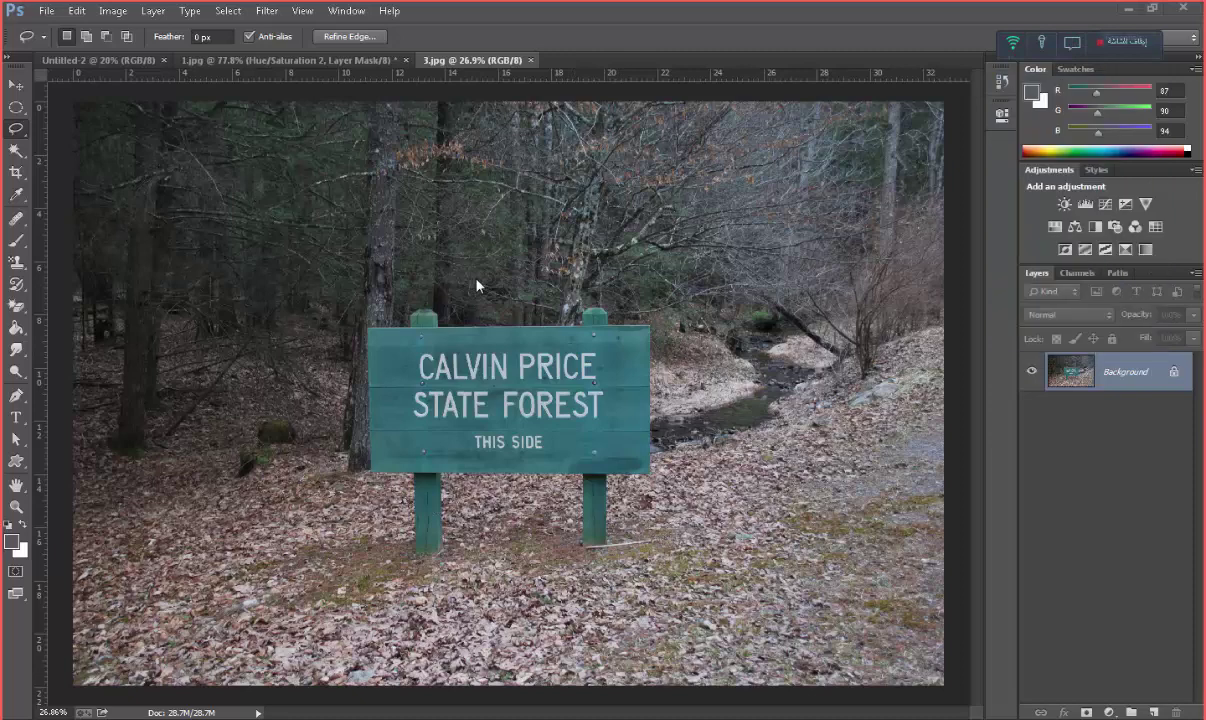
pyautogui.hotkey('ctrl', 'shift', 'd')
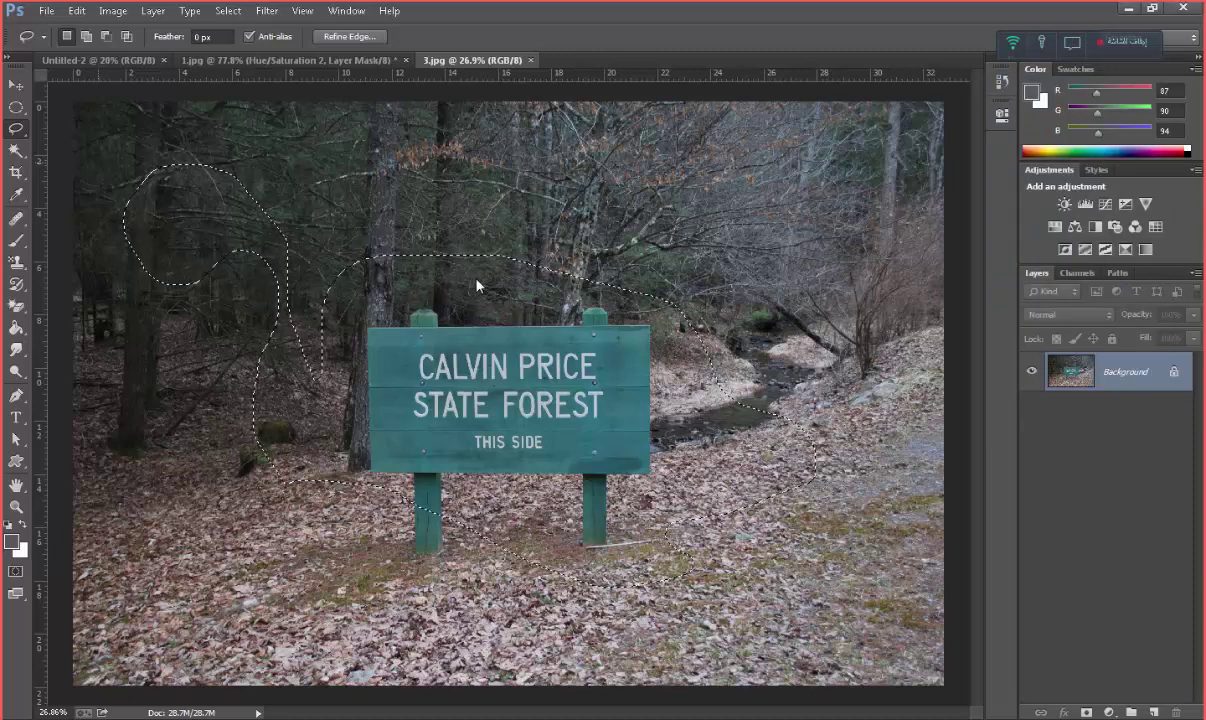
pyautogui.hotkey('ctrl', 'd')
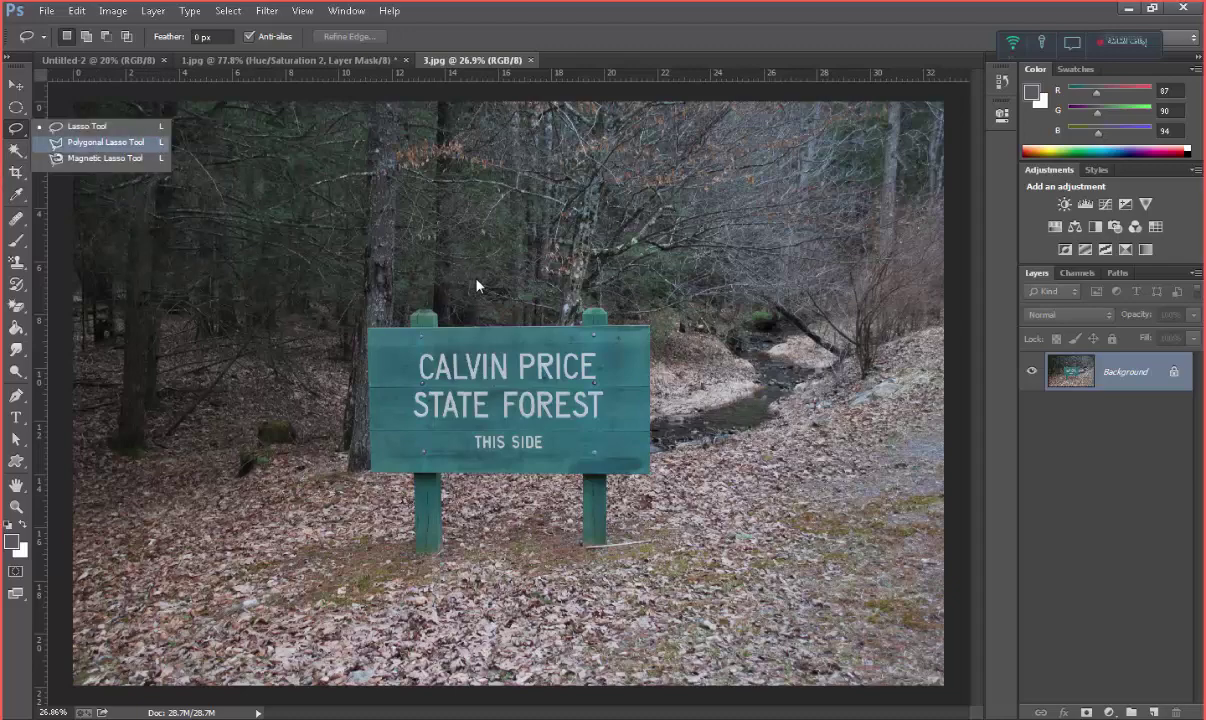
# Start a Polygonal Lasso outline up the sign's left edge and along its top
pyautogui.hotkey('shift', 'l')
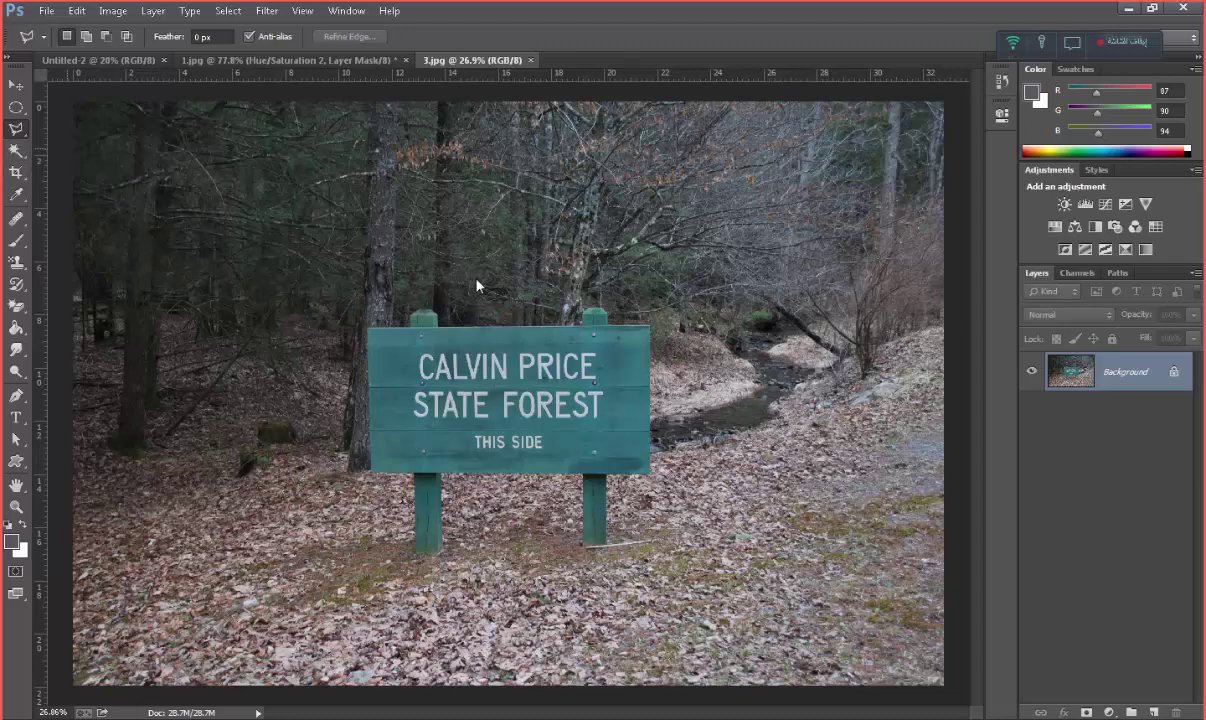
pyautogui.hotkey('ctrl', '+')
pyautogui.hotkey('ctrl', '+')
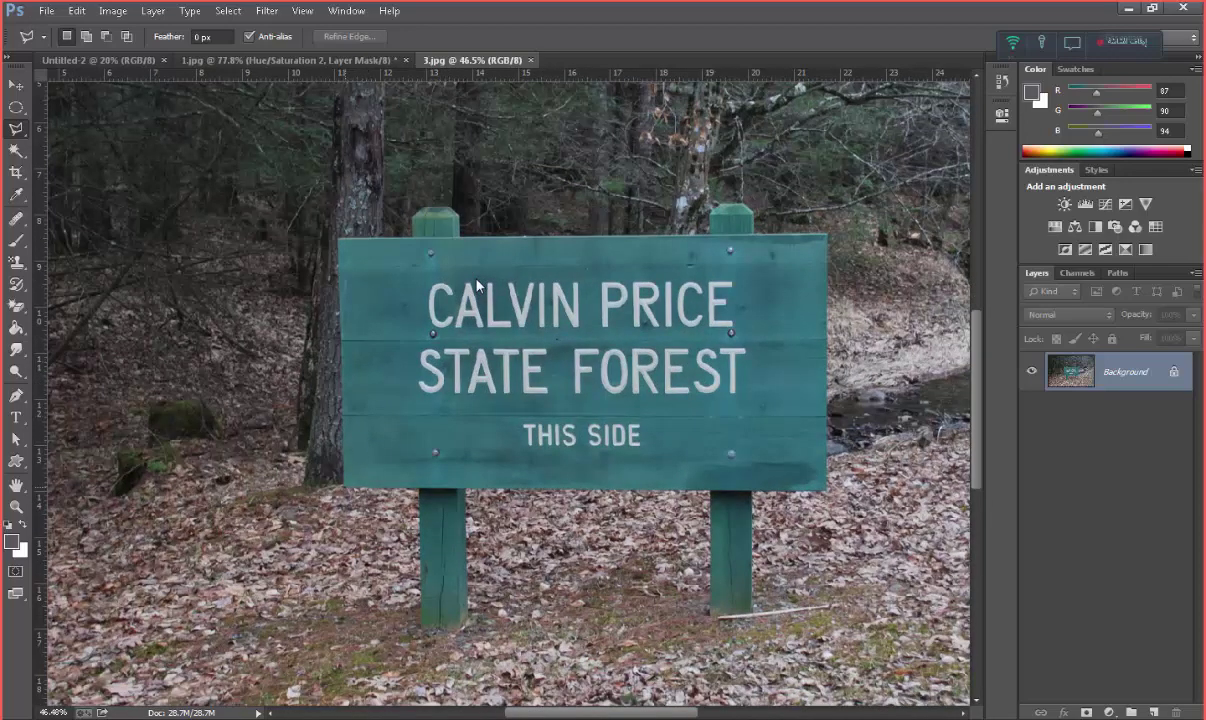
pyautogui.click(345, 487)
pyautogui.click(340, 238)
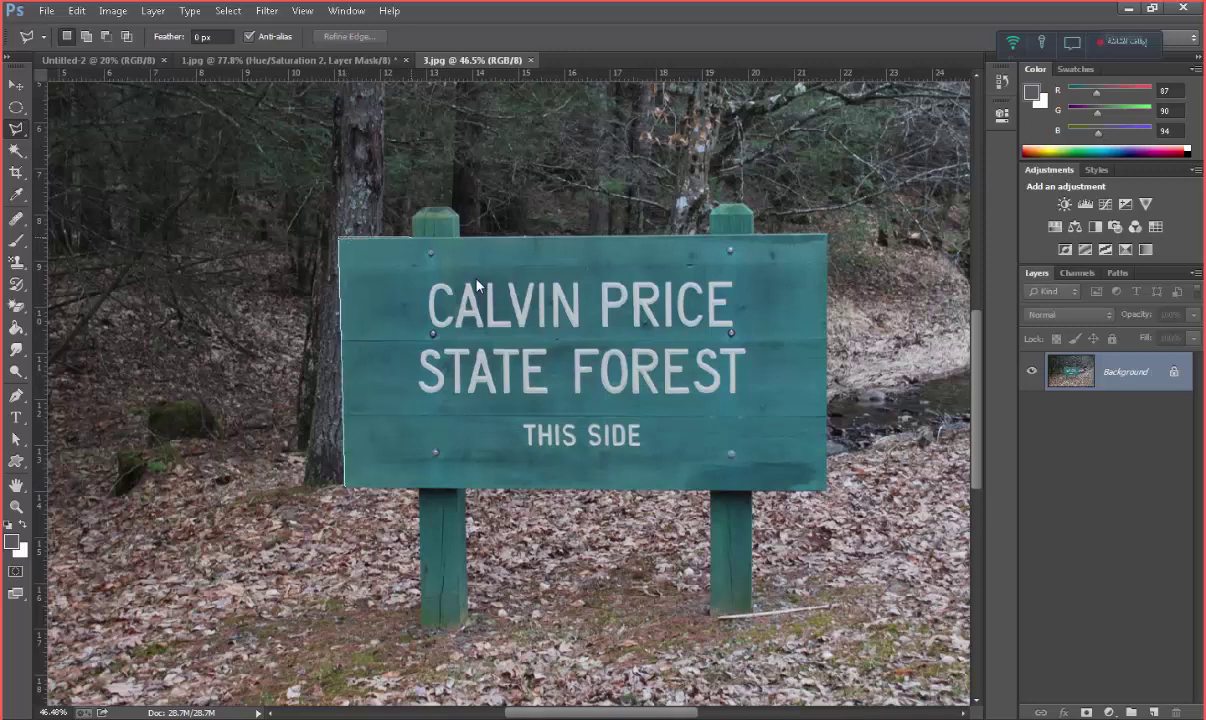
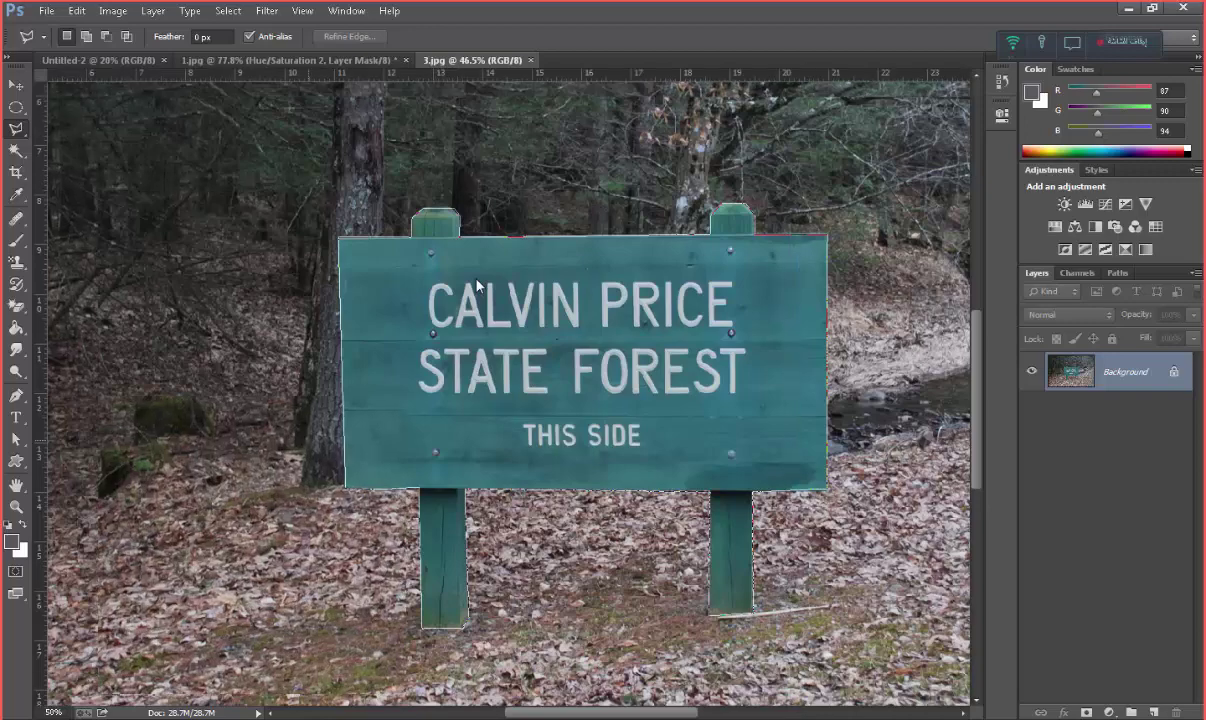
# Load the outline around the green sign and both posts as a selection with Ctrl+Enter
pyautogui.hotkey('ctrl', '+')
pyautogui.hotkey('ctrl', '+')
pyautogui.hotkey('ctrl', '+')
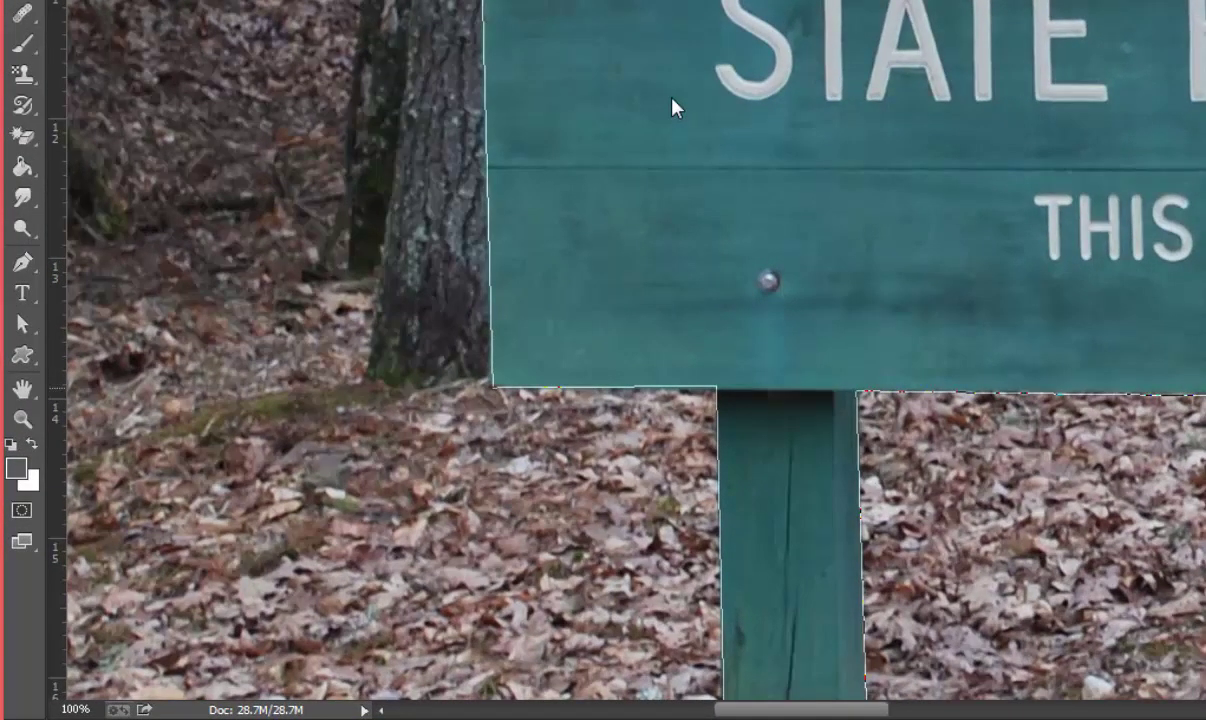
pyautogui.hotkey('ctrl', 'Return')
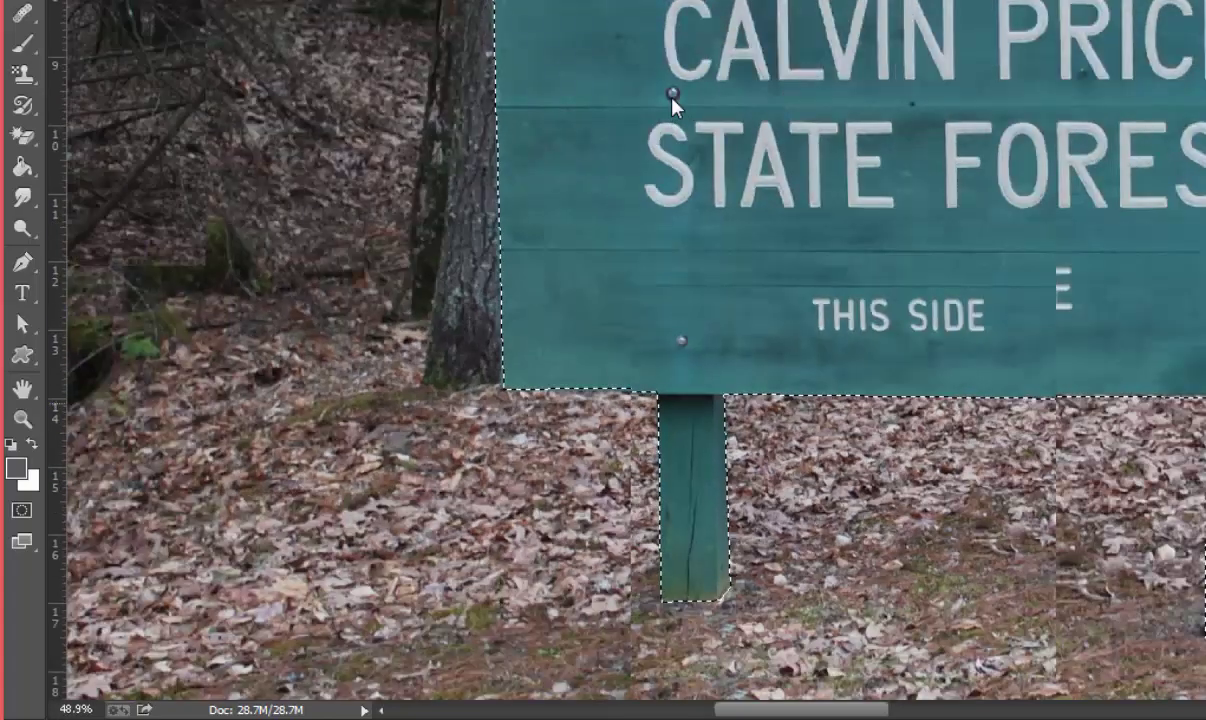
pyautogui.scroll(-1, 477, 285)
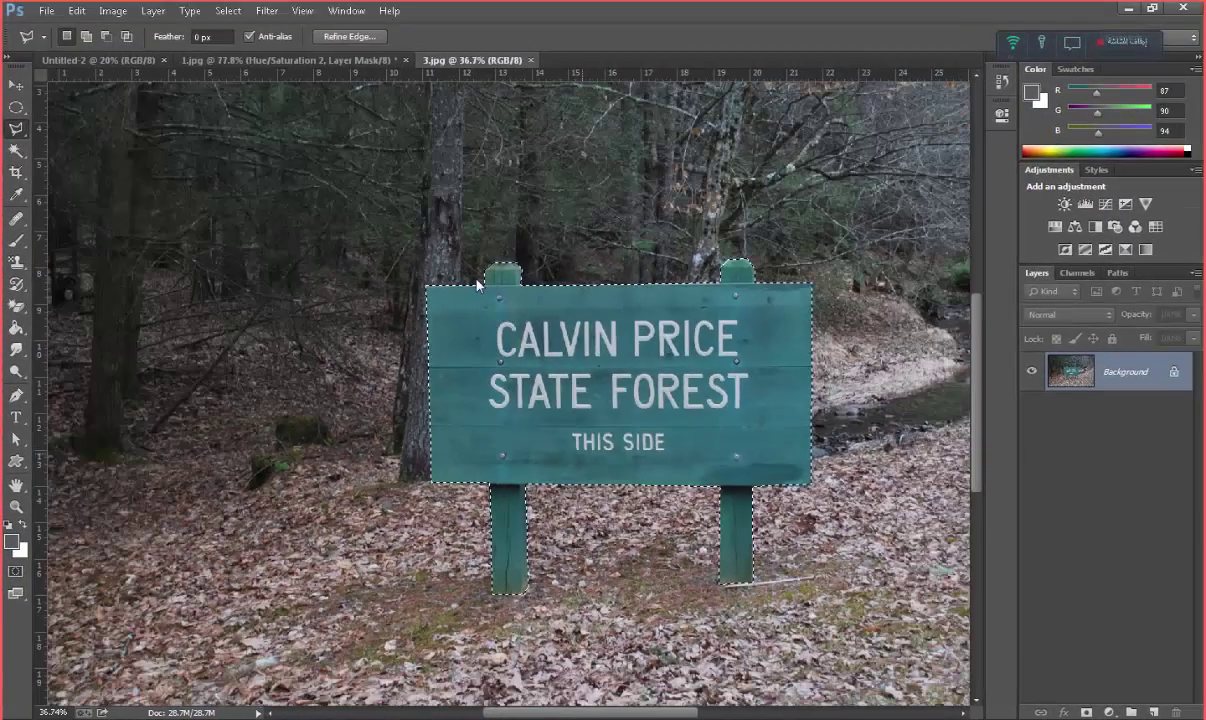
pyautogui.scroll(-2, 477, 285)
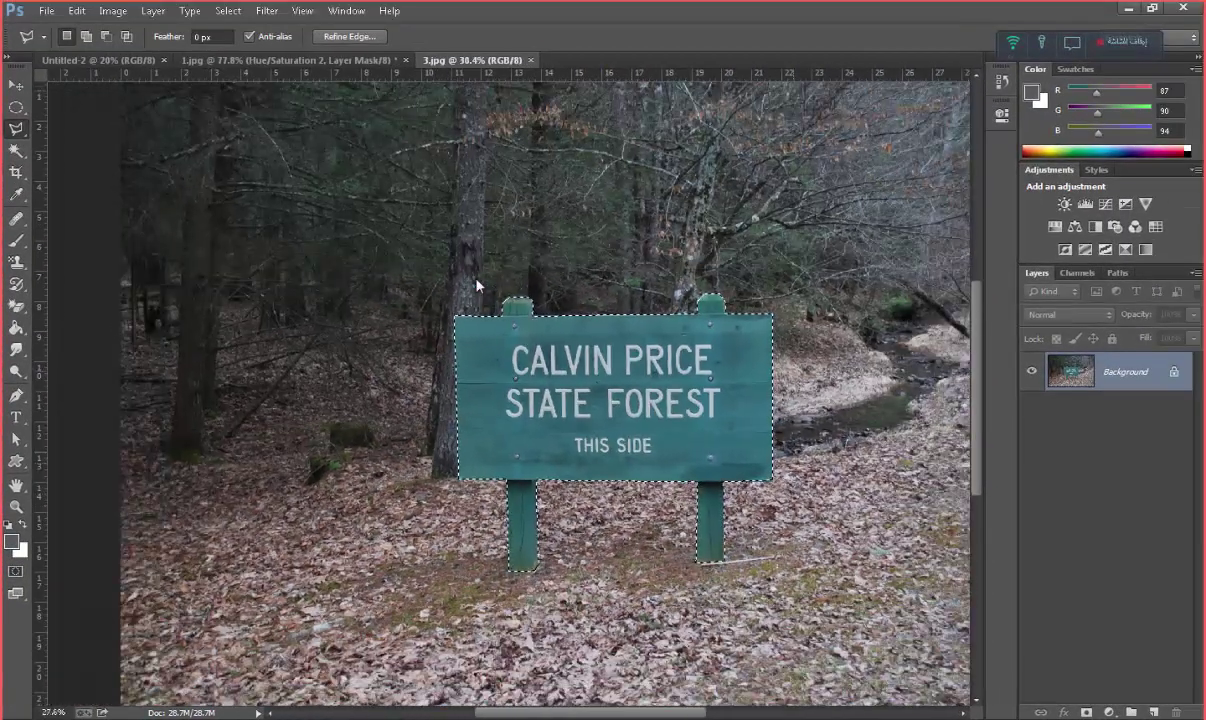
pyautogui.scroll(-2, 477, 285)
pyautogui.scroll(1, 477, 285)
pyautogui.scroll(-1, 477, 285)
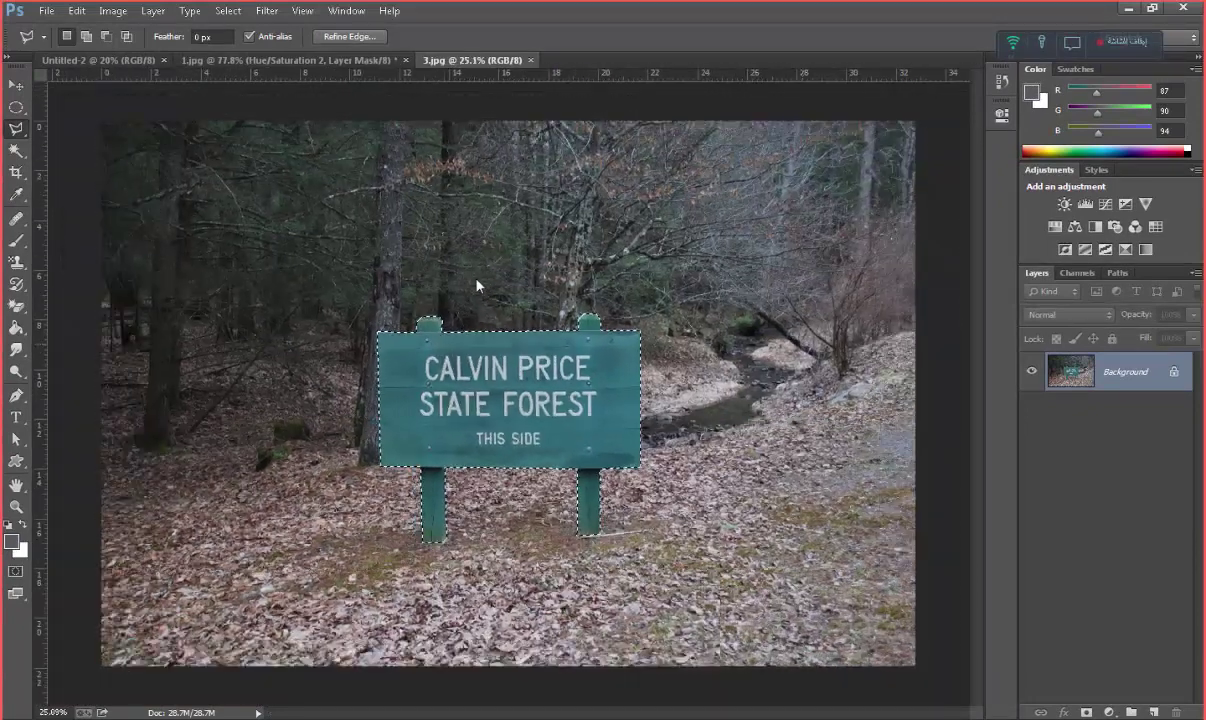
# Invert the selection so the forest around the sign is selected
pyautogui.hotkey('alt', 's')
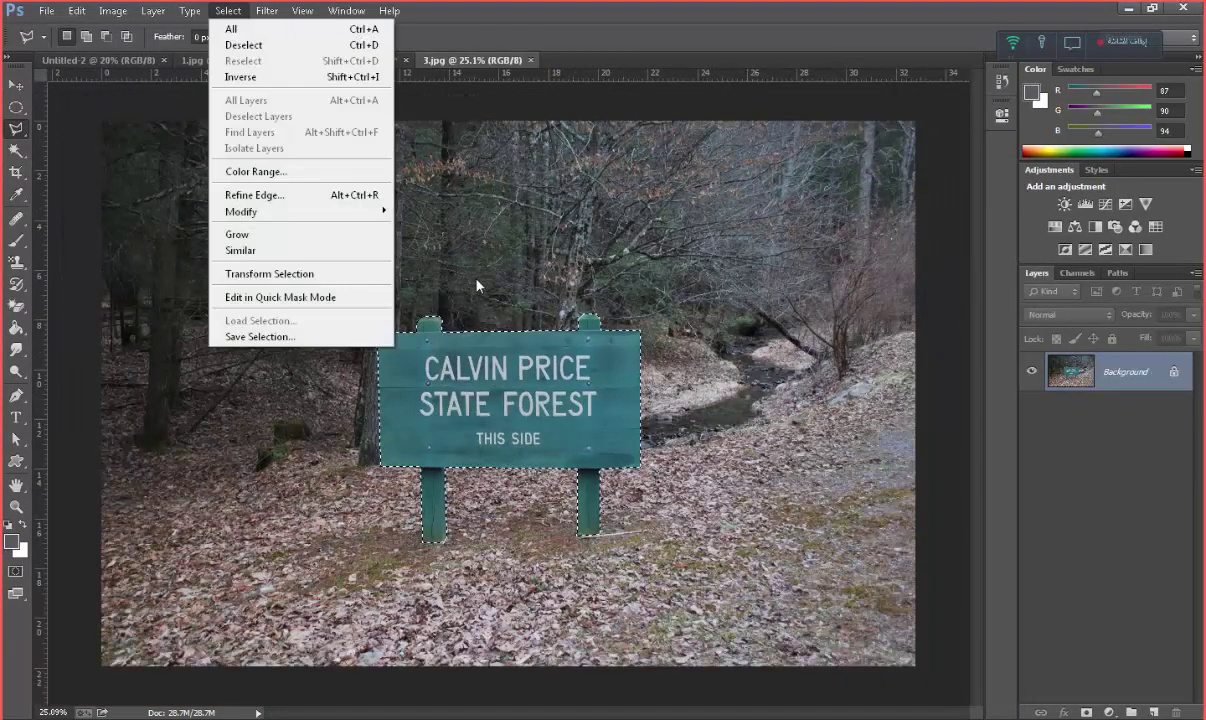
pyautogui.press('Down')
pyautogui.press('Down')
pyautogui.press('Down')
pyautogui.press('Return')
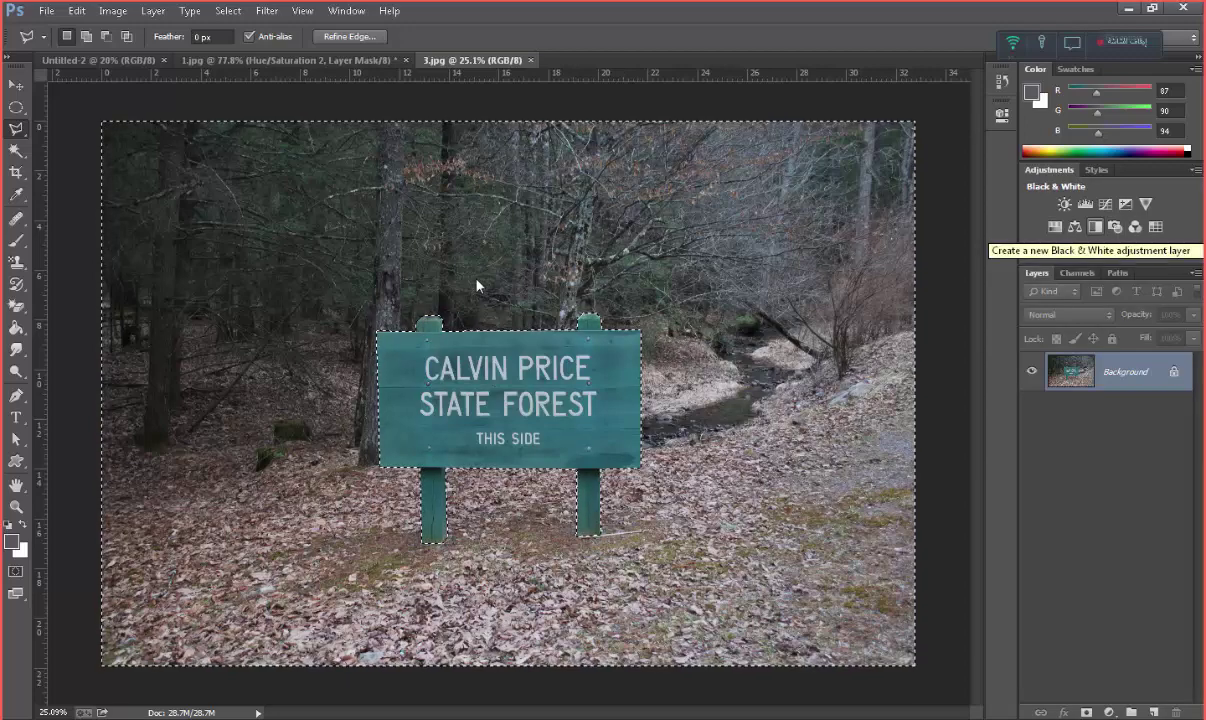
# Add a Black & White adjustment layer to grey the selected forest, then zoom in
pyautogui.click(1095, 227)
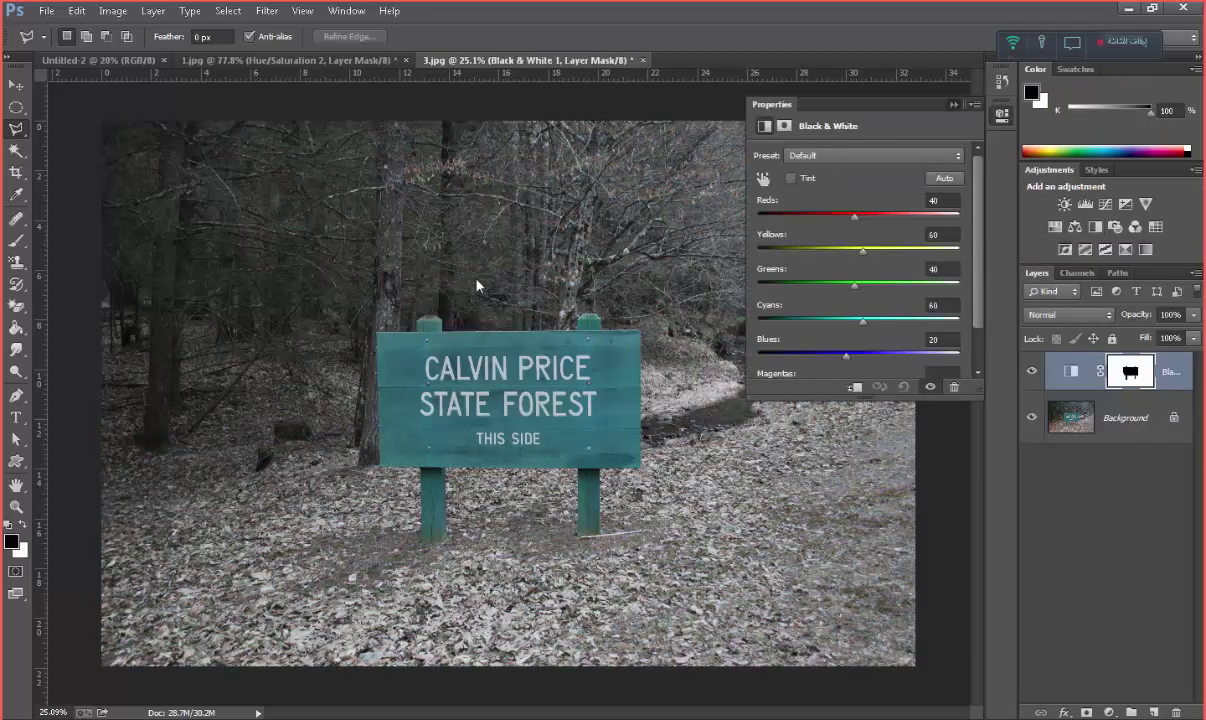
pyautogui.click(477, 286)
pyautogui.hotkey('ctrl', '0')
pyautogui.scroll(1, 477, 286)
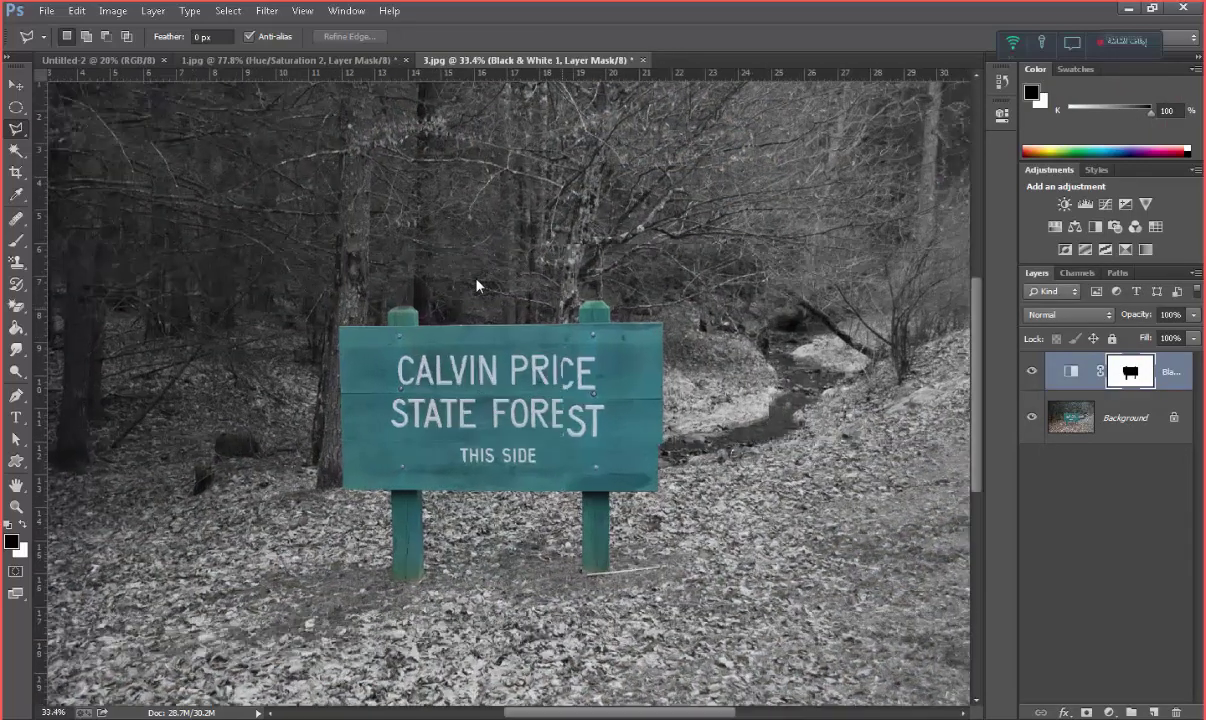
pyautogui.scroll(2, 477, 286)
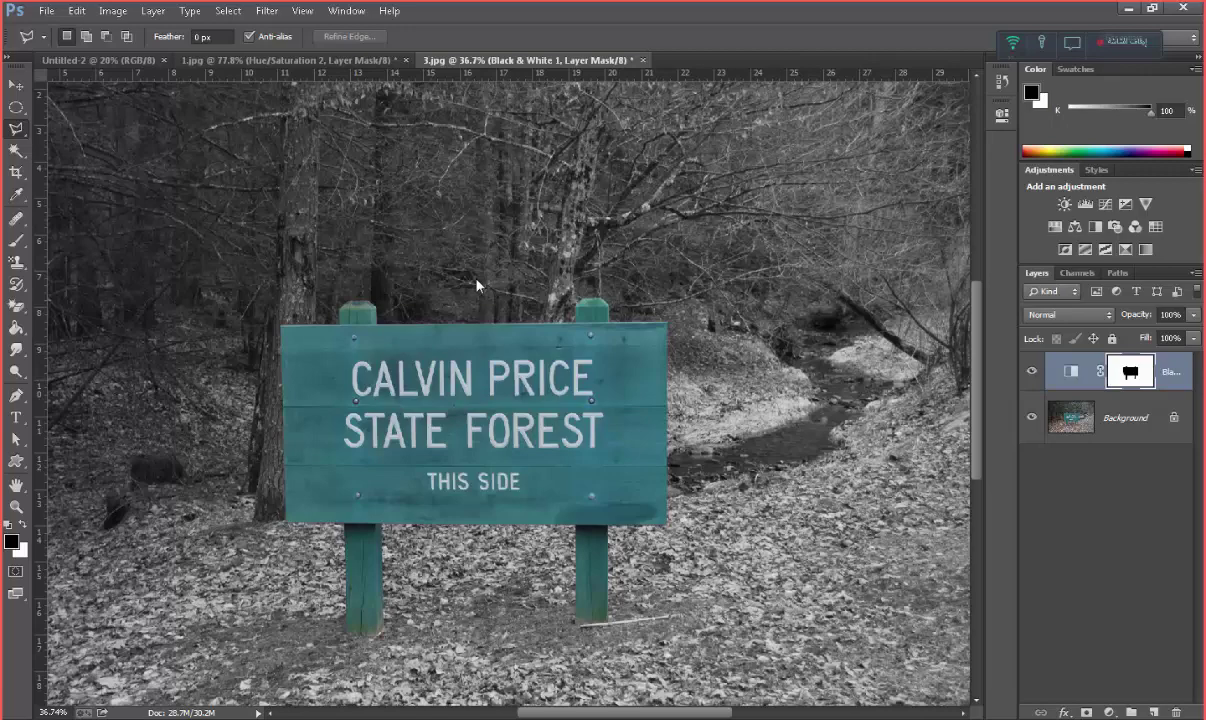
# Drag 5.jpg from the Explorer Selection folder onto Photoshop to open it
pyautogui.hotkey('alt', 'Tab')
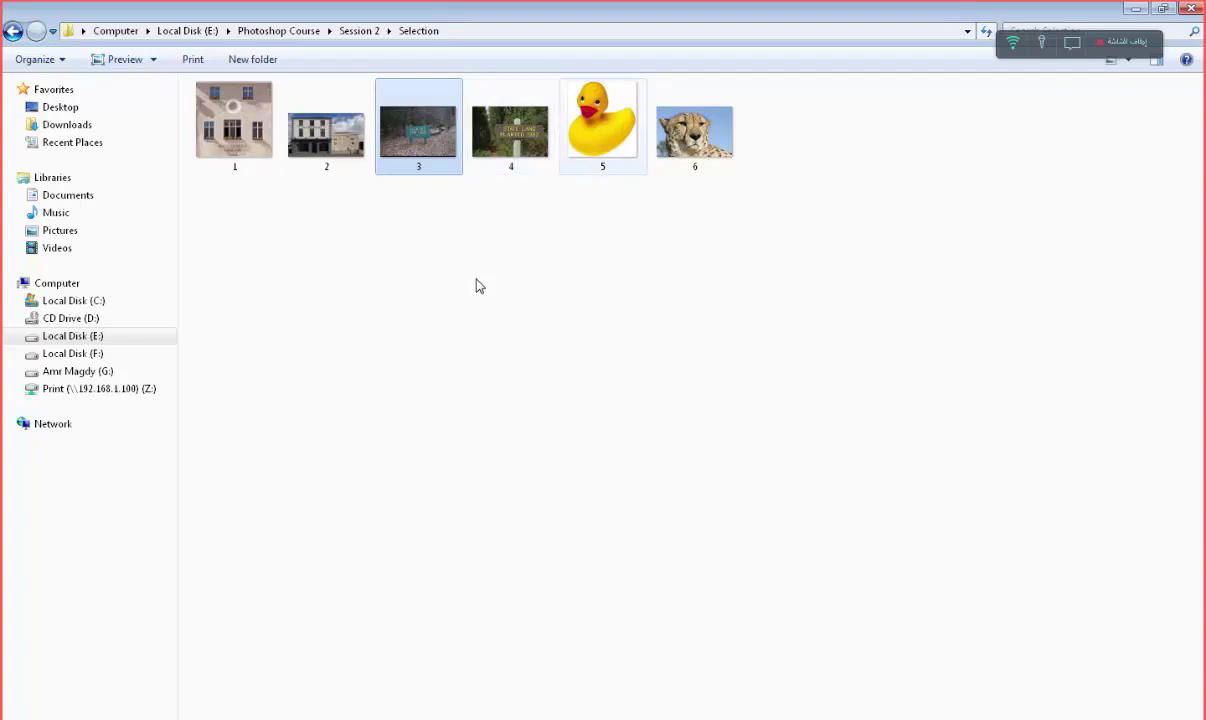
pyautogui.moveTo(602, 120)
pyautogui.mouseDown()
pyautogui.moveTo(554, 110)
pyautogui.moveTo(290, 425)
pyautogui.moveTo(312, 440)
pyautogui.moveTo(135, 685)
pyautogui.mouseUp()
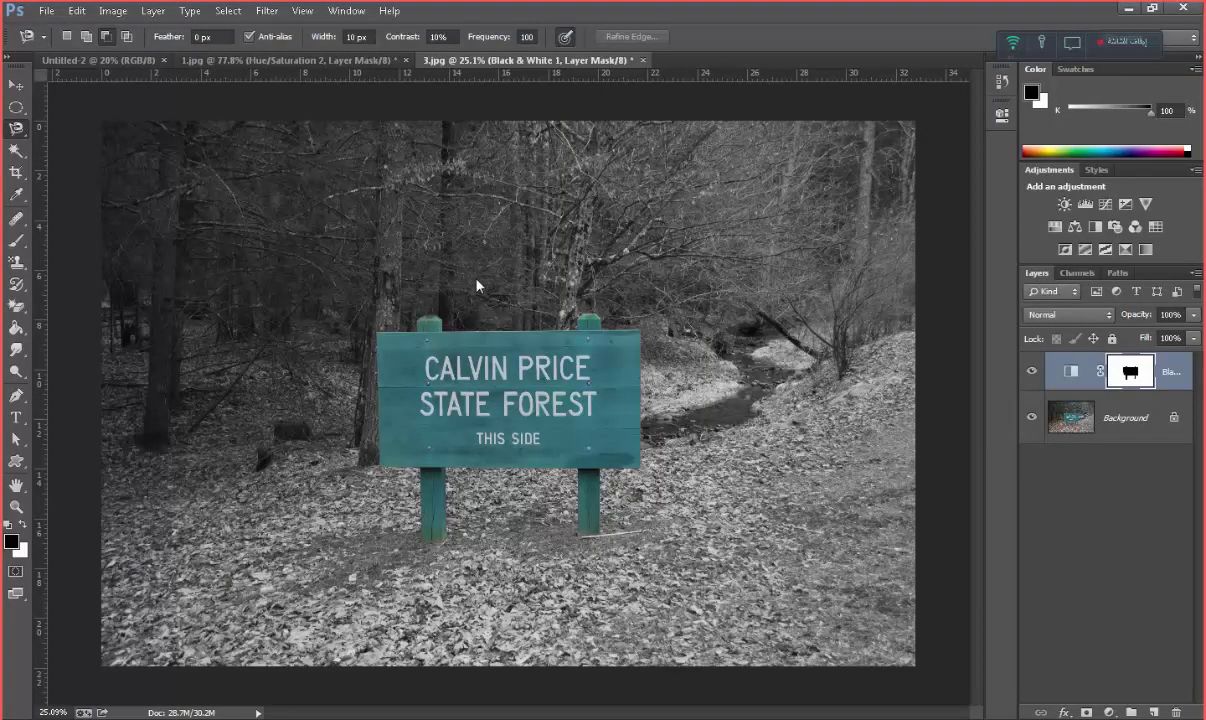
pyautogui.moveTo(477, 286); pyautogui.dragTo(477, 286)
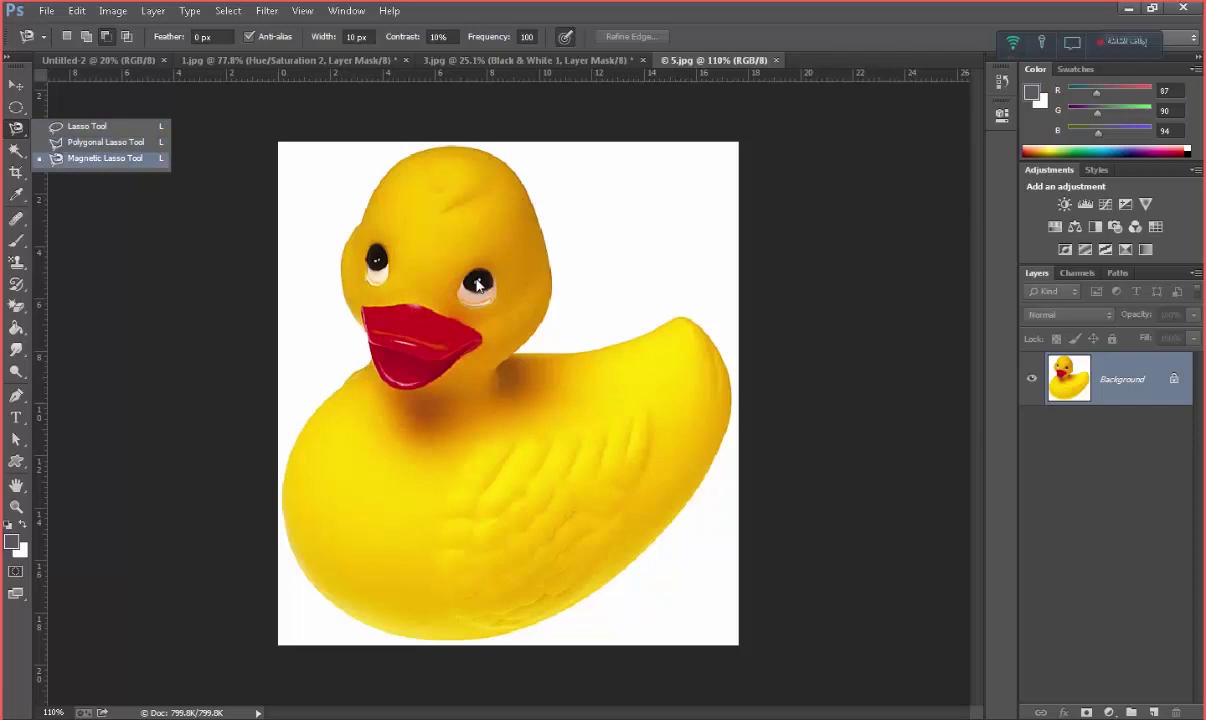
# Trace the duck's head and back with the Magnetic Lasso, deleting stray anchor points near the tail
pyautogui.click(477, 285)
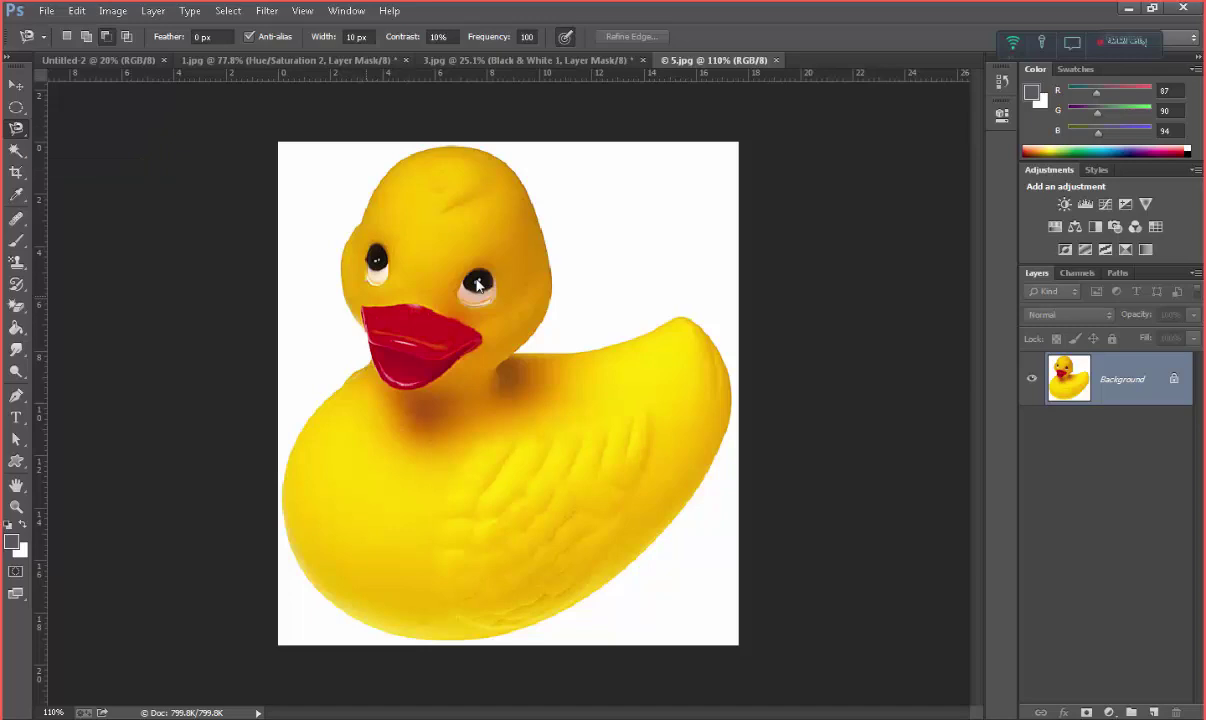
pyautogui.scroll(2, 477, 285)
pyautogui.scroll(3, 477, 285)
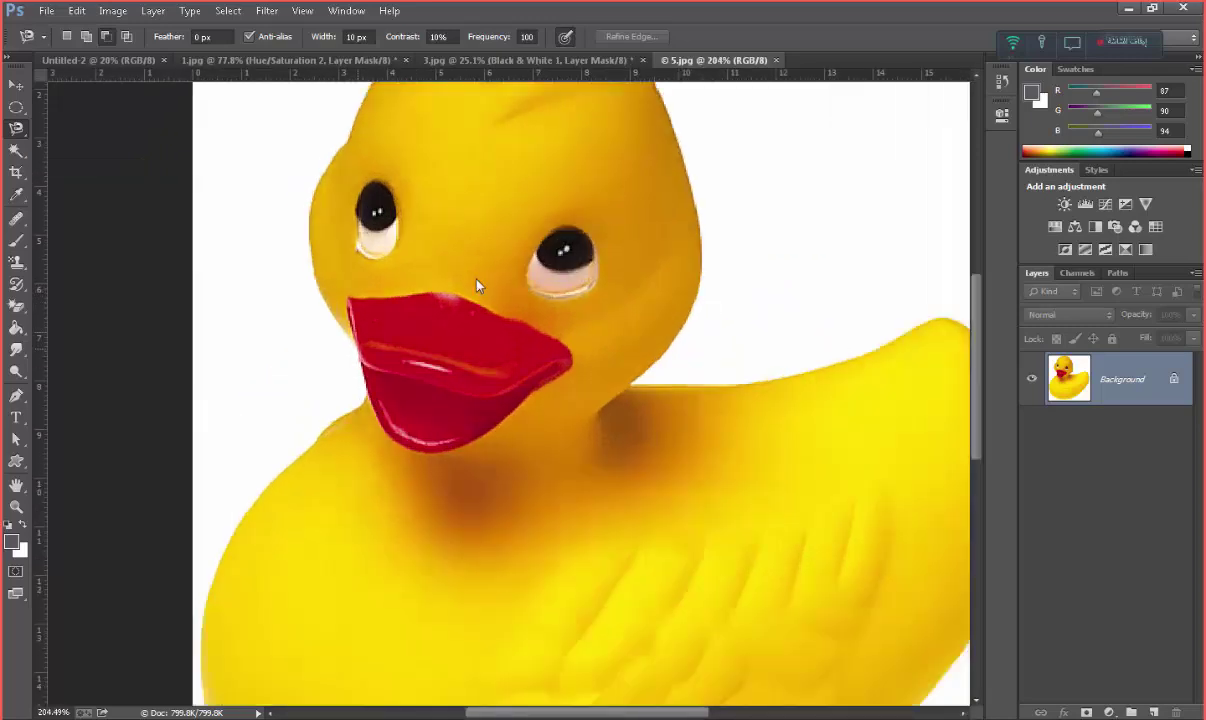
pyautogui.moveTo(355, 347)
pyautogui.mouseDown()
pyautogui.moveTo(319, 292)
pyautogui.moveTo(313, 180)
pyautogui.moveTo(368, 84)
pyautogui.moveTo(392, 82)
pyautogui.moveTo(520, 92)
pyautogui.moveTo(572, 108)
pyautogui.moveTo(640, 155)
pyautogui.moveTo(632, 478)
pyautogui.moveTo(778, 476)
pyautogui.moveTo(945, 413)
pyautogui.moveTo(966, 430)
pyautogui.moveTo(966, 495)
pyautogui.moveTo(905, 350)
pyautogui.moveTo(878, 360)
pyautogui.mouseUp()
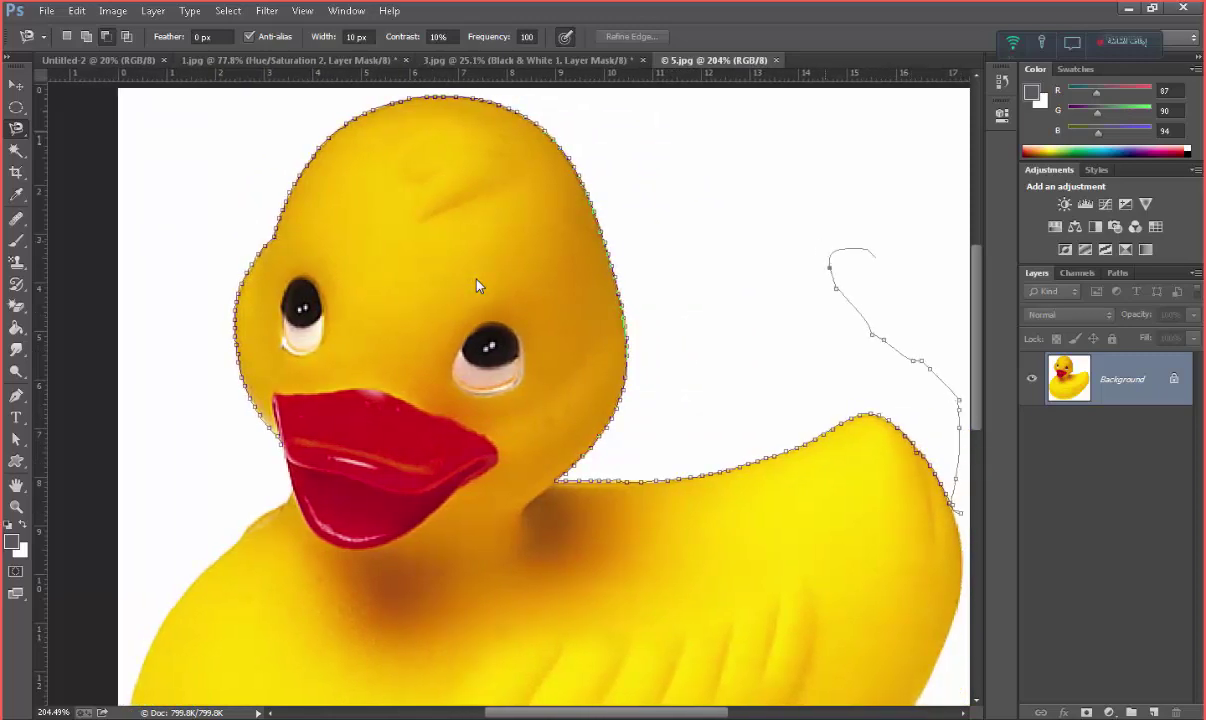
pyautogui.moveTo(926, 493); pyautogui.dragTo(924, 521)
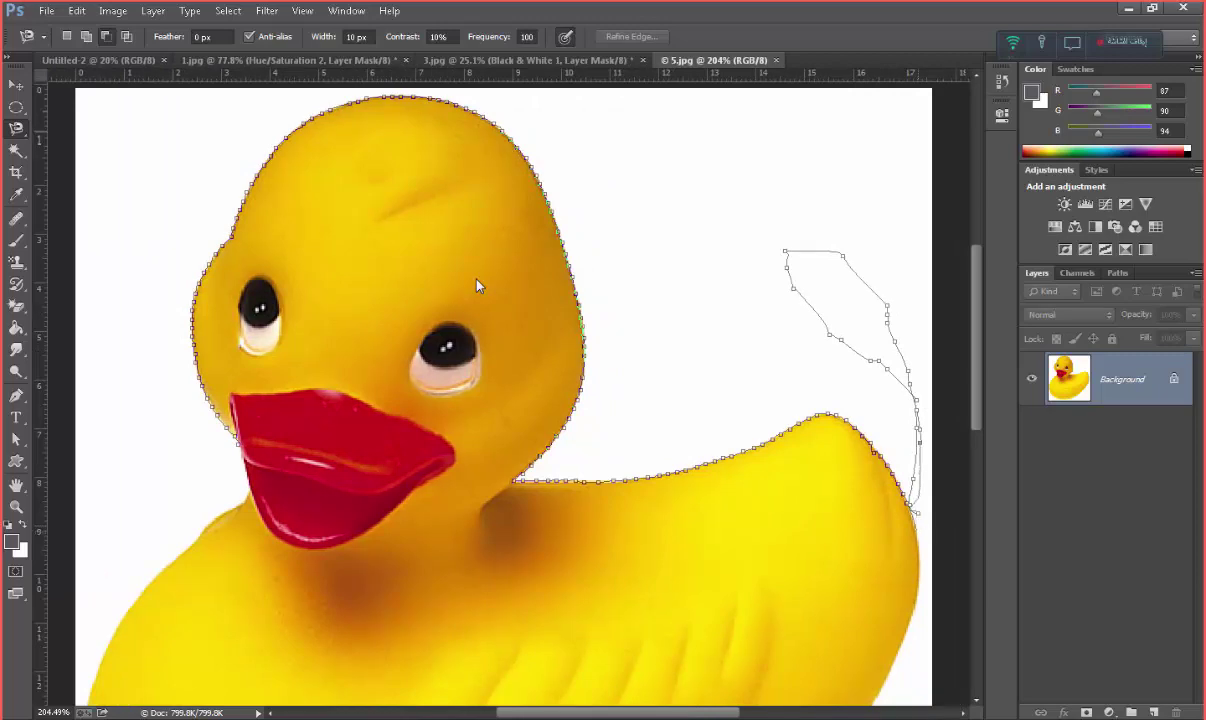
pyautogui.press('BackSpace')
pyautogui.press('BackSpace')
pyautogui.press('BackSpace')
pyautogui.press('BackSpace')
pyautogui.press('BackSpace')
pyautogui.press('BackSpace')
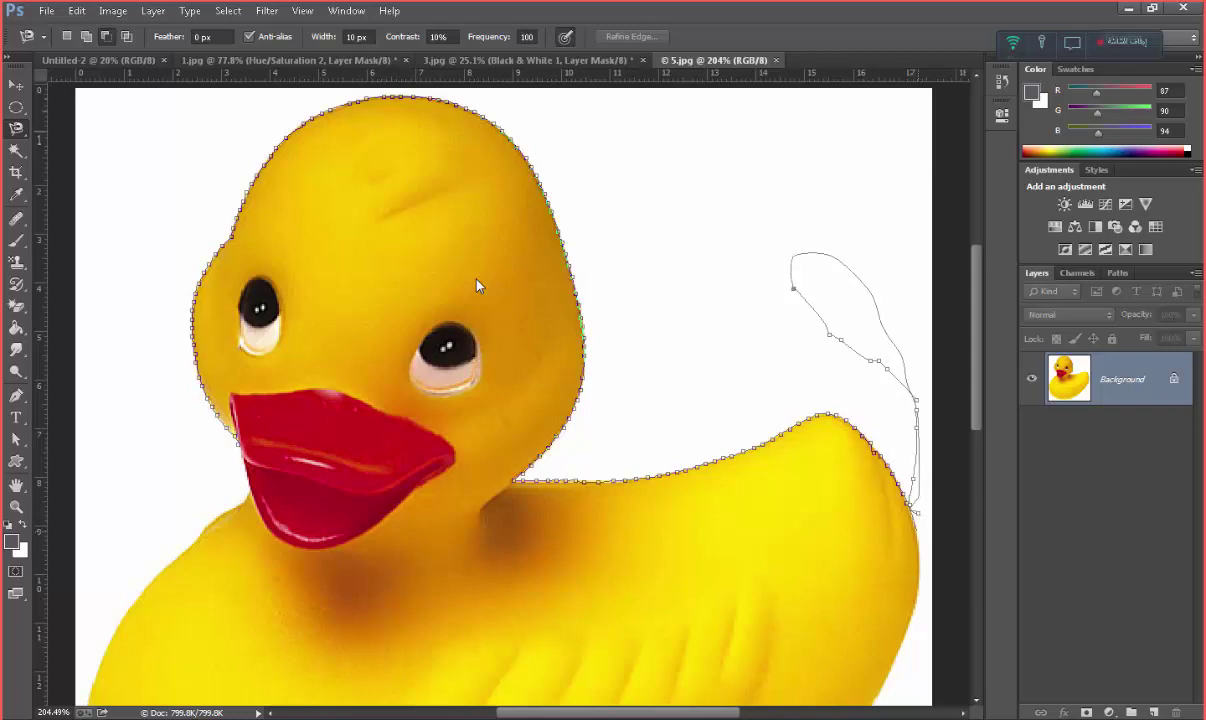
pyautogui.press('BackSpace')
pyautogui.press('BackSpace')
pyautogui.press('BackSpace')
pyautogui.press('BackSpace')
pyautogui.press('BackSpace')
pyautogui.press('BackSpace')
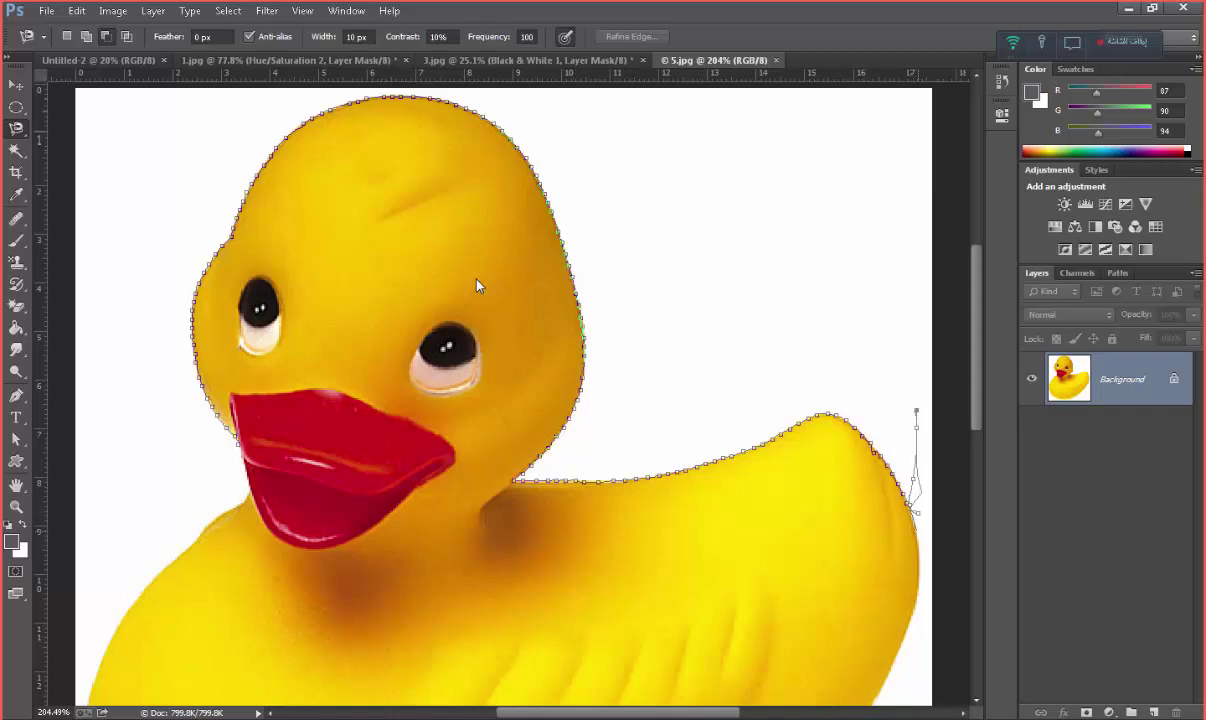
pyautogui.press('BackSpace')
pyautogui.press('BackSpace')
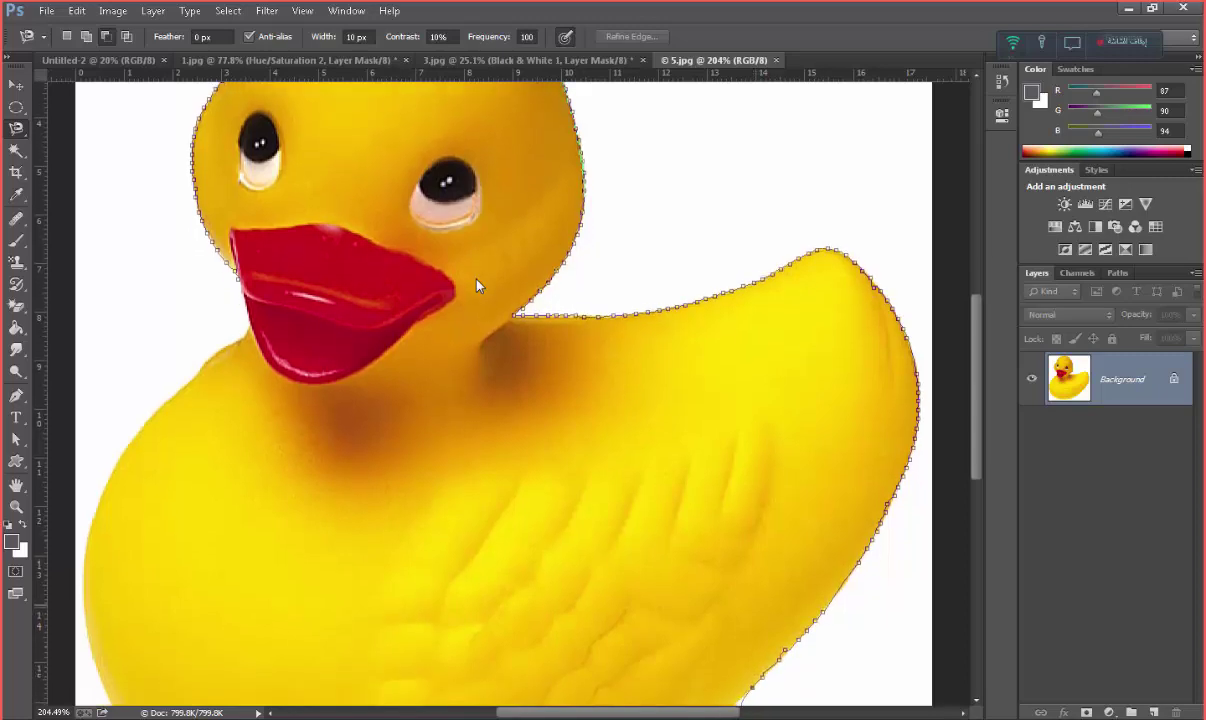
# Trace the rest of the duck, including beak and eyes, and close it into a selection
pyautogui.hotkey('ctrl', '+')
pyautogui.hotkey('ctrl', '-')
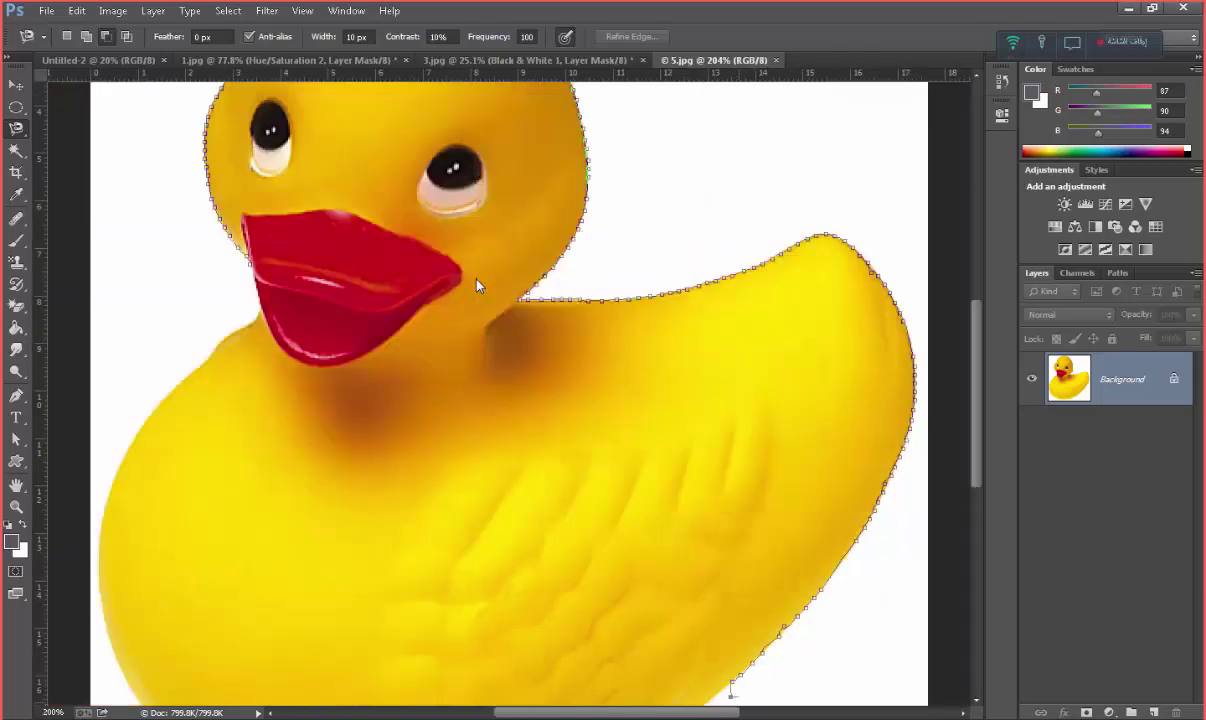
pyautogui.hotkey('ctrl', '-')
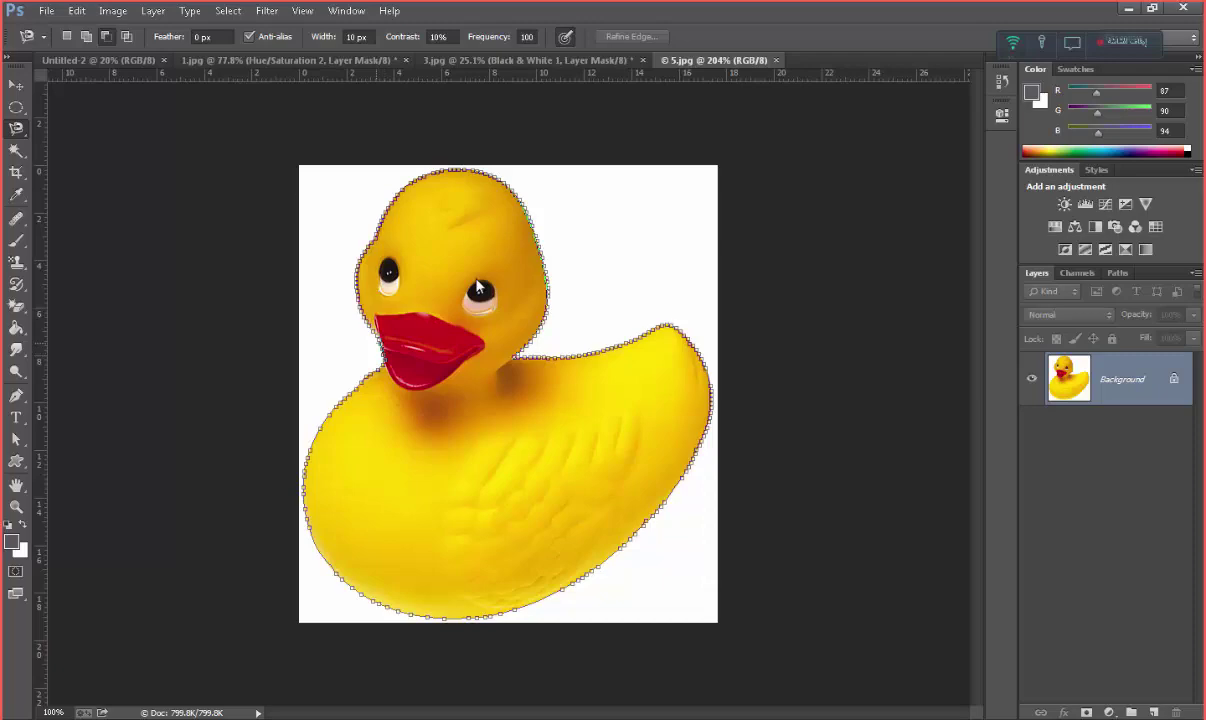
pyautogui.hotkey('ctrl', '+')
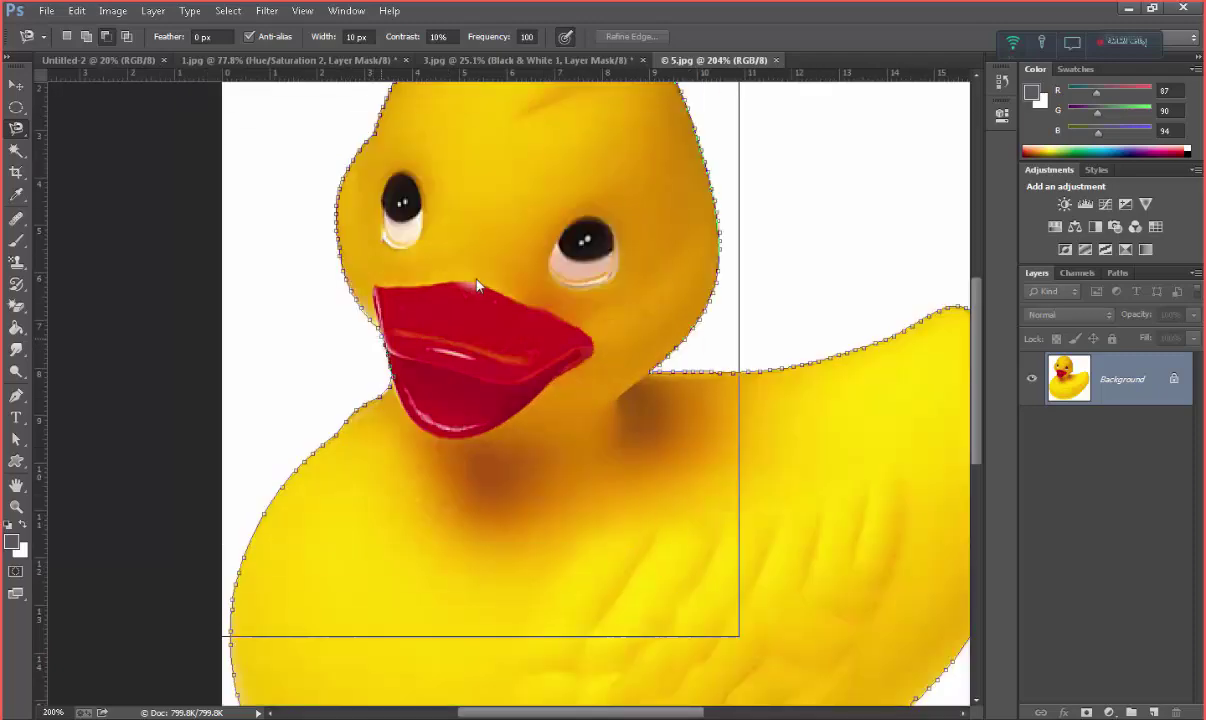
pyautogui.hotkey('ctrl', '+')
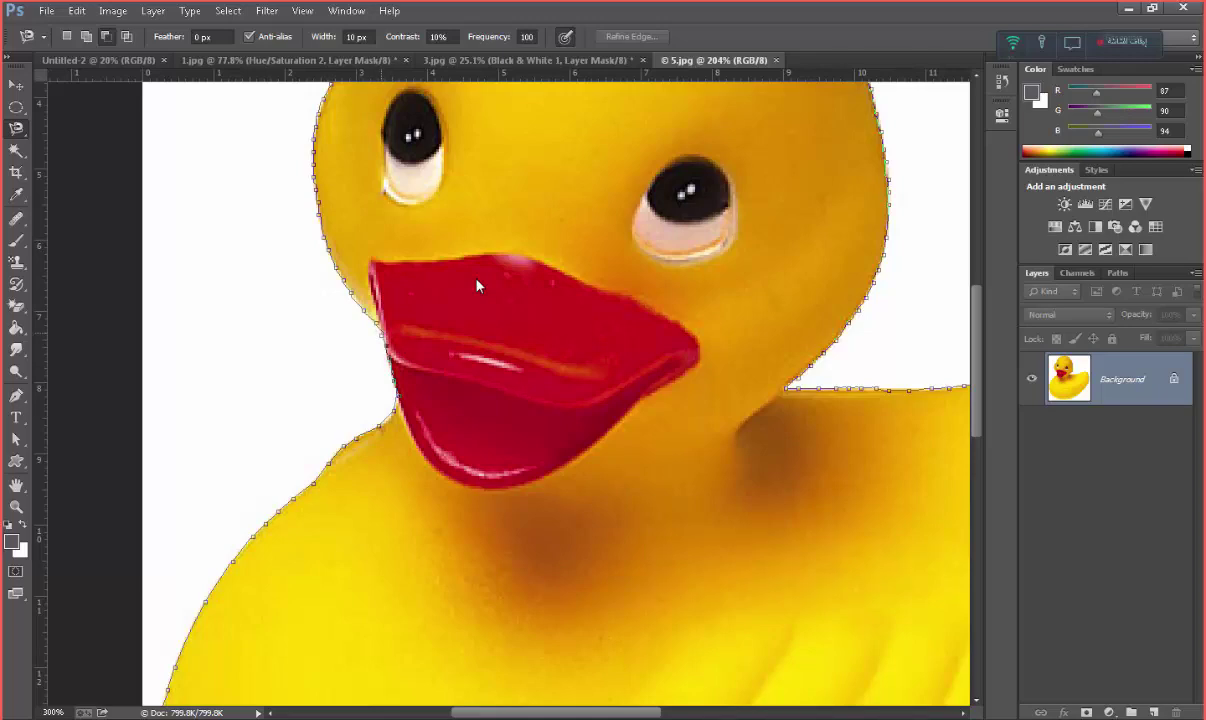
pyautogui.press('Return')
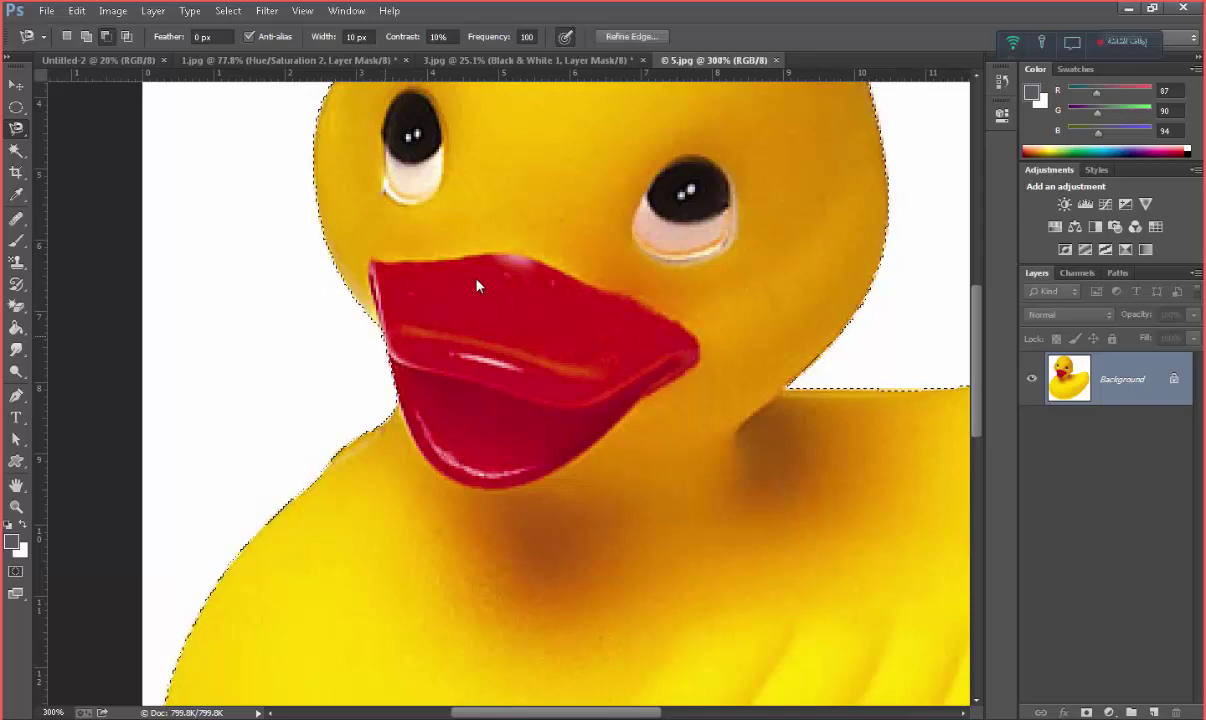
# Switch to the Move Tool and open the Layer menu with the duck still selected
pyautogui.scroll(-5, 477, 286)
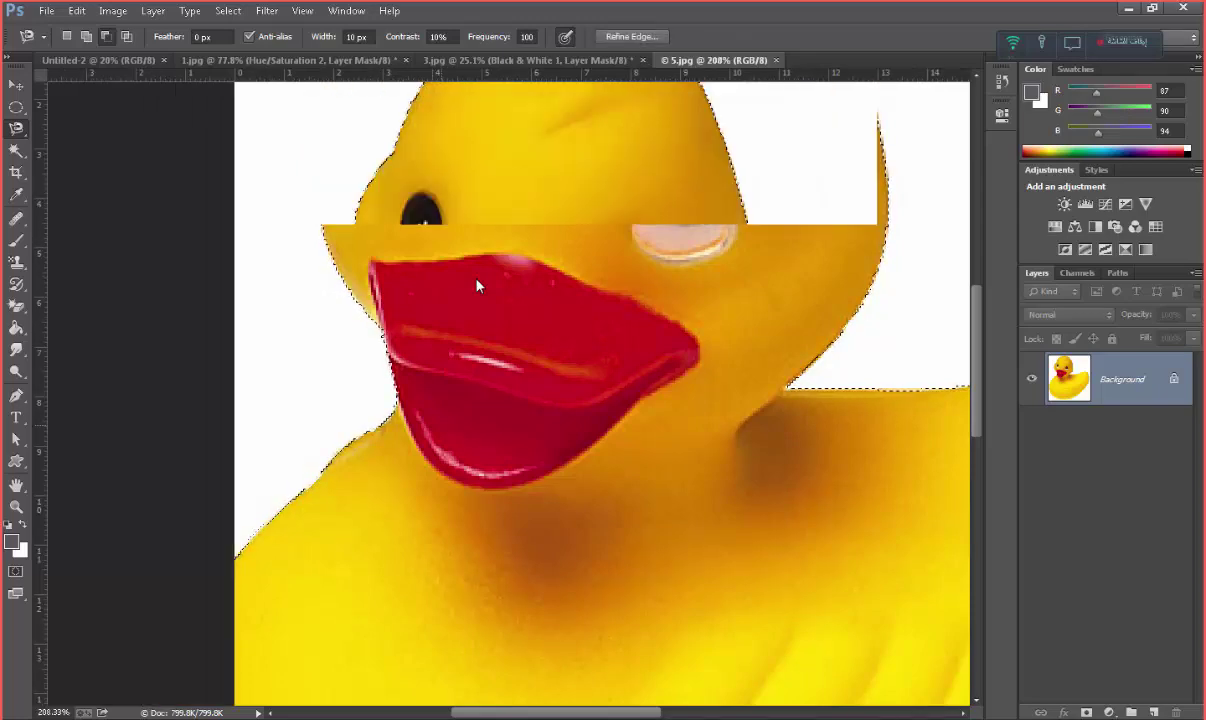
pyautogui.scroll(-2, 477, 286)
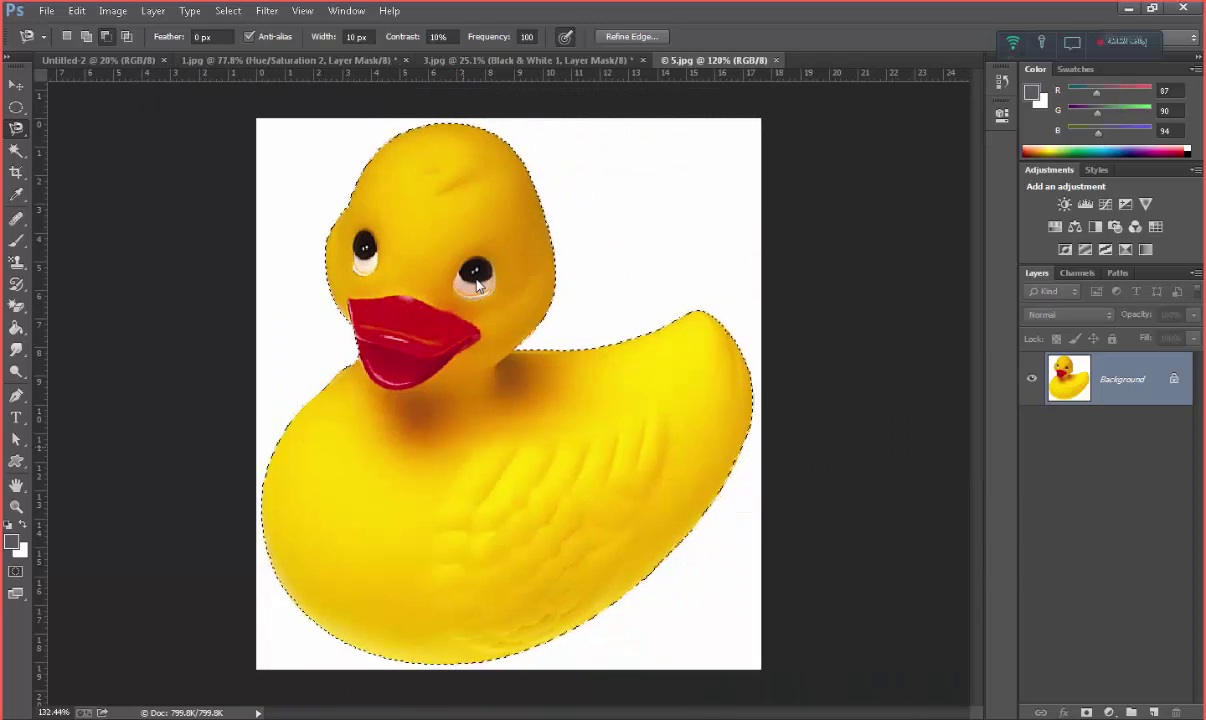
pyautogui.scroll(1, 477, 286)
pyautogui.press('v')
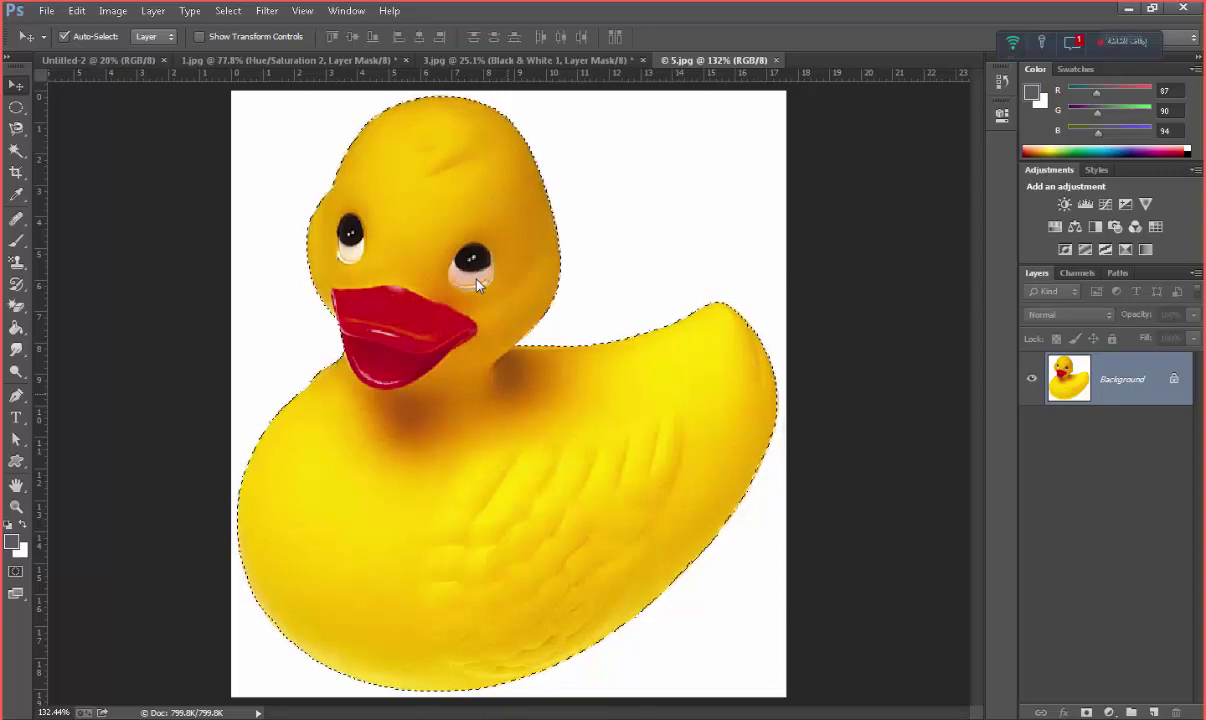
pyautogui.scroll(-1, 478, 285)
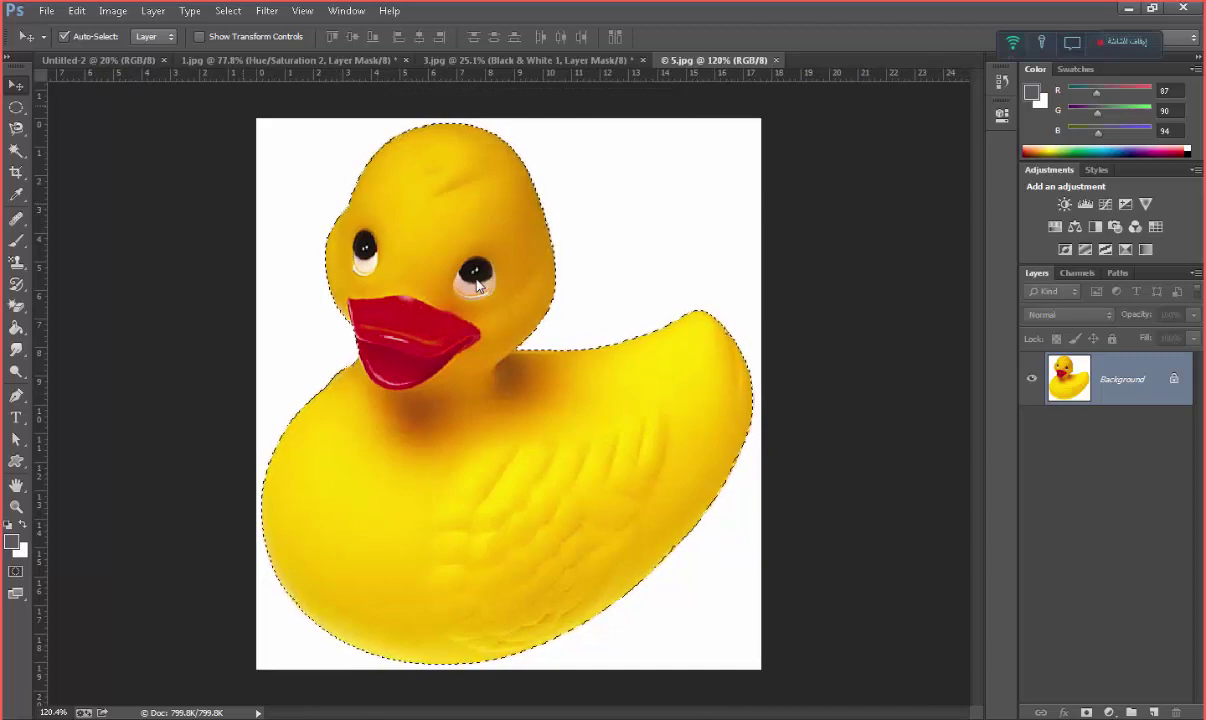
pyautogui.hotkey('alt', 'l')
# Copy the selected duck to Layer 1 via Layer Via Copy and hide the Background layer
pyautogui.press('Down')
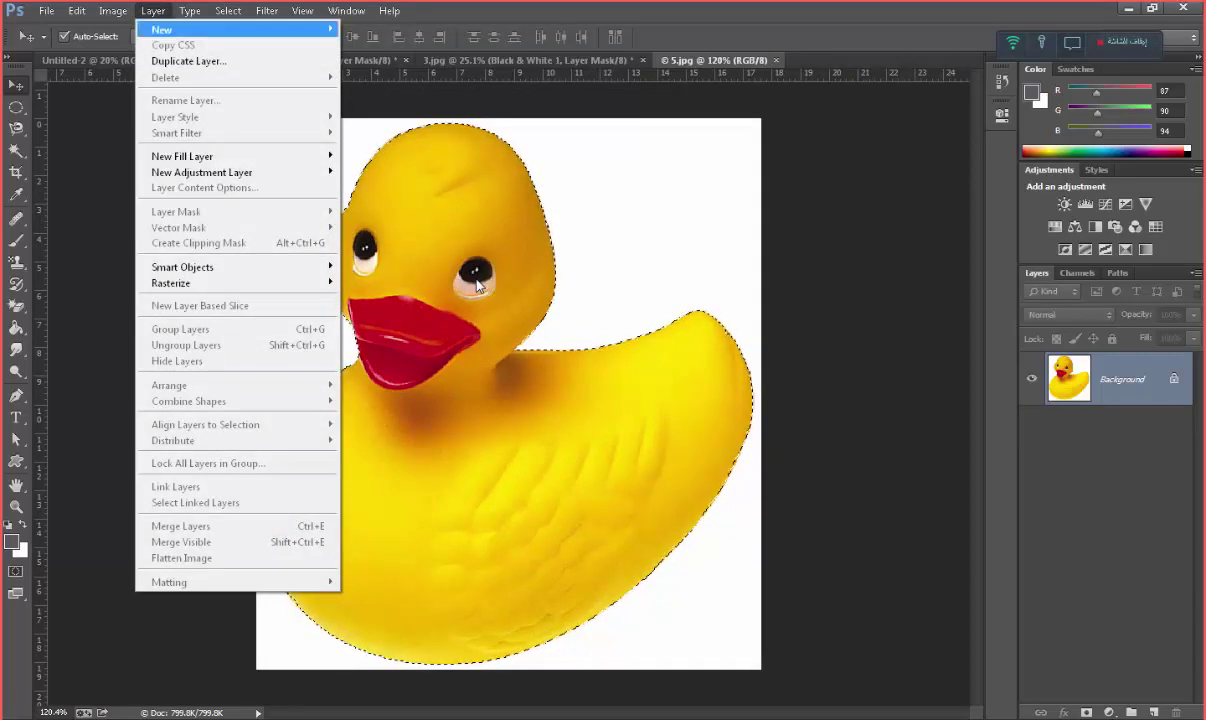
pyautogui.press('Right')
pyautogui.press('Down')
pyautogui.press('Down')
pyautogui.press('Down')
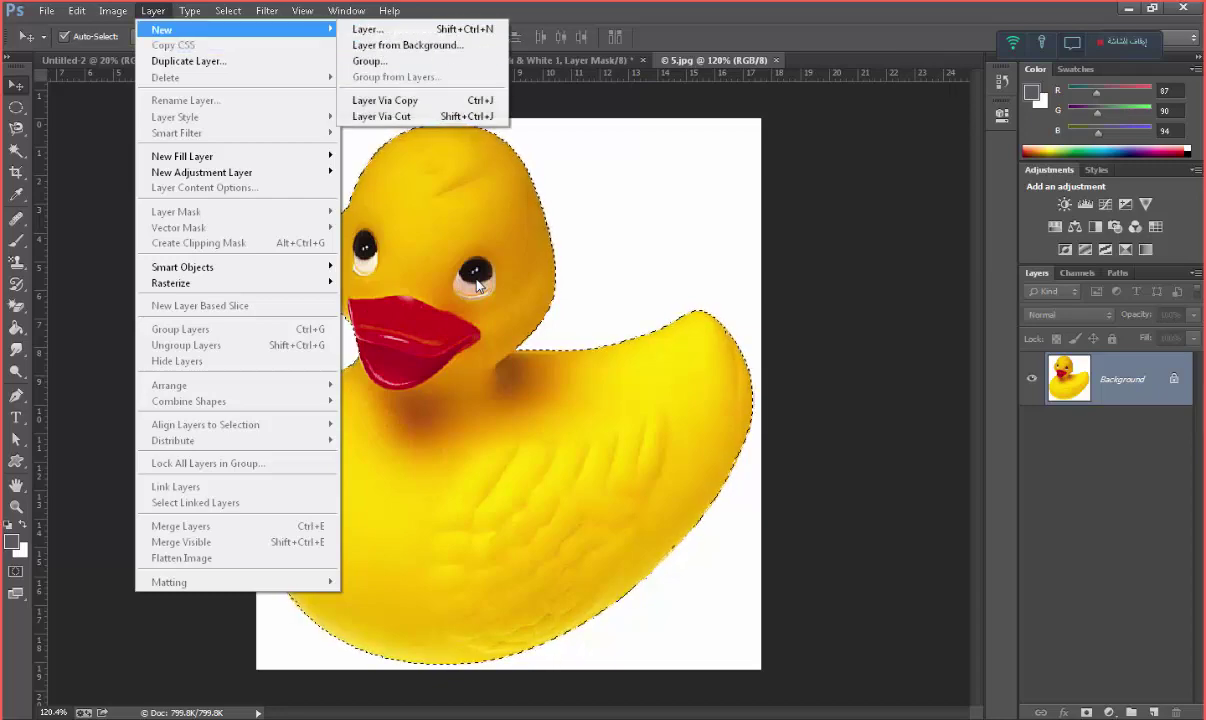
pyautogui.press('Down')
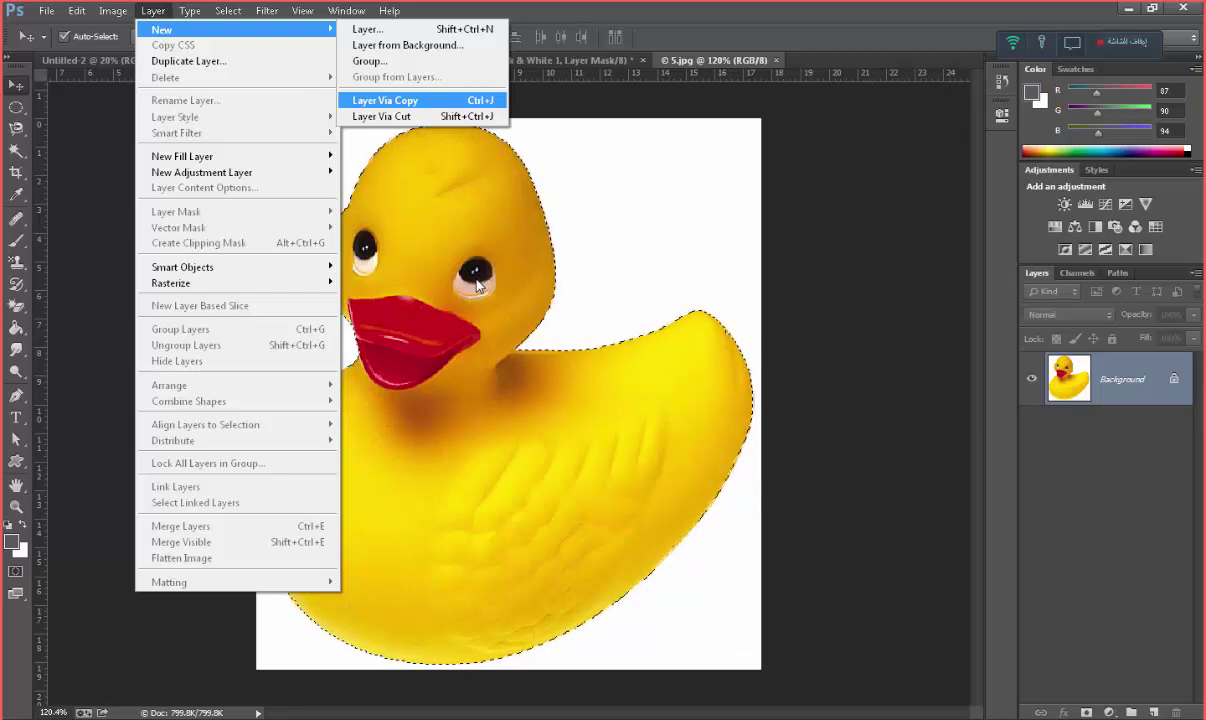
pyautogui.press('Return')
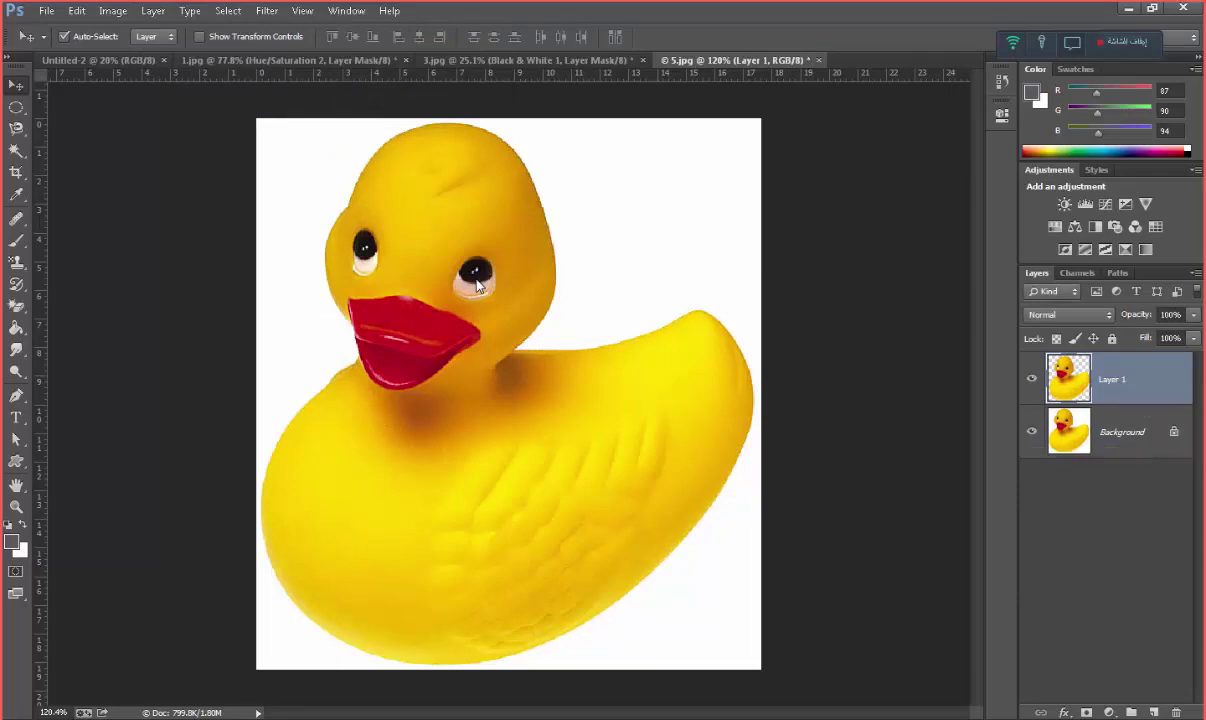
pyautogui.click(1031, 431)
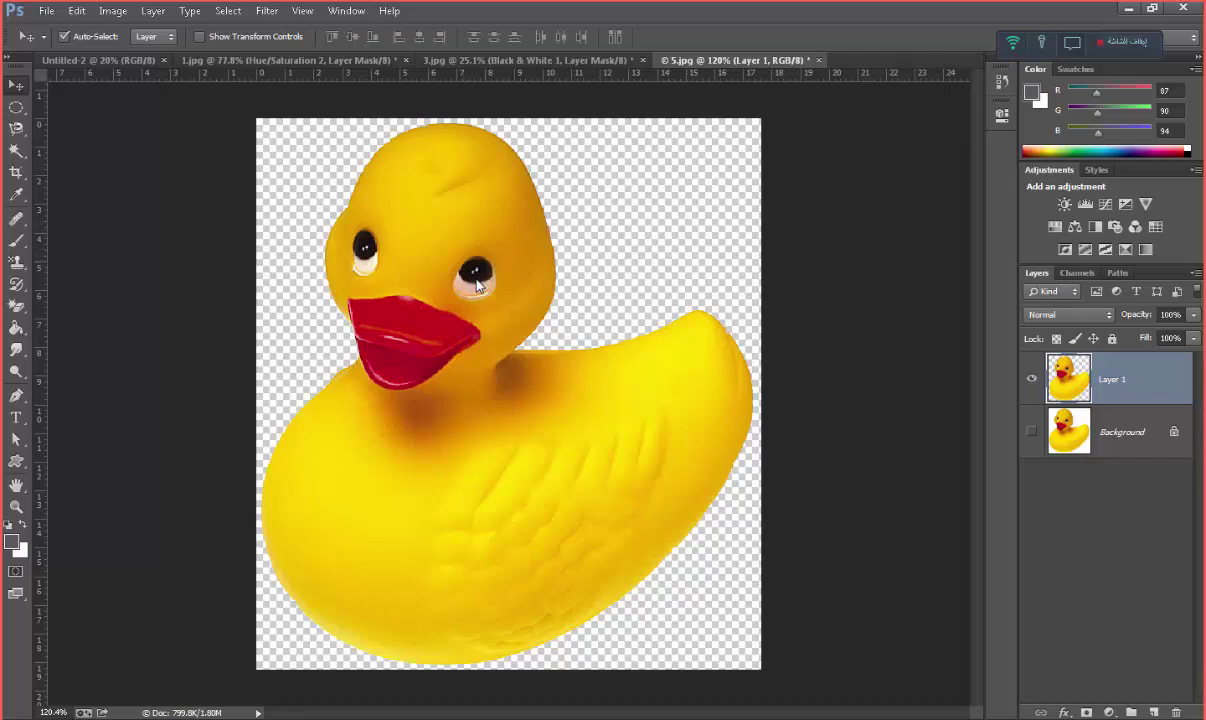
# Shift the cut-out duck up-right and drag it into 3.jpg beside the sign
pyautogui.moveTo(477, 285); pyautogui.dragTo(559, 135)
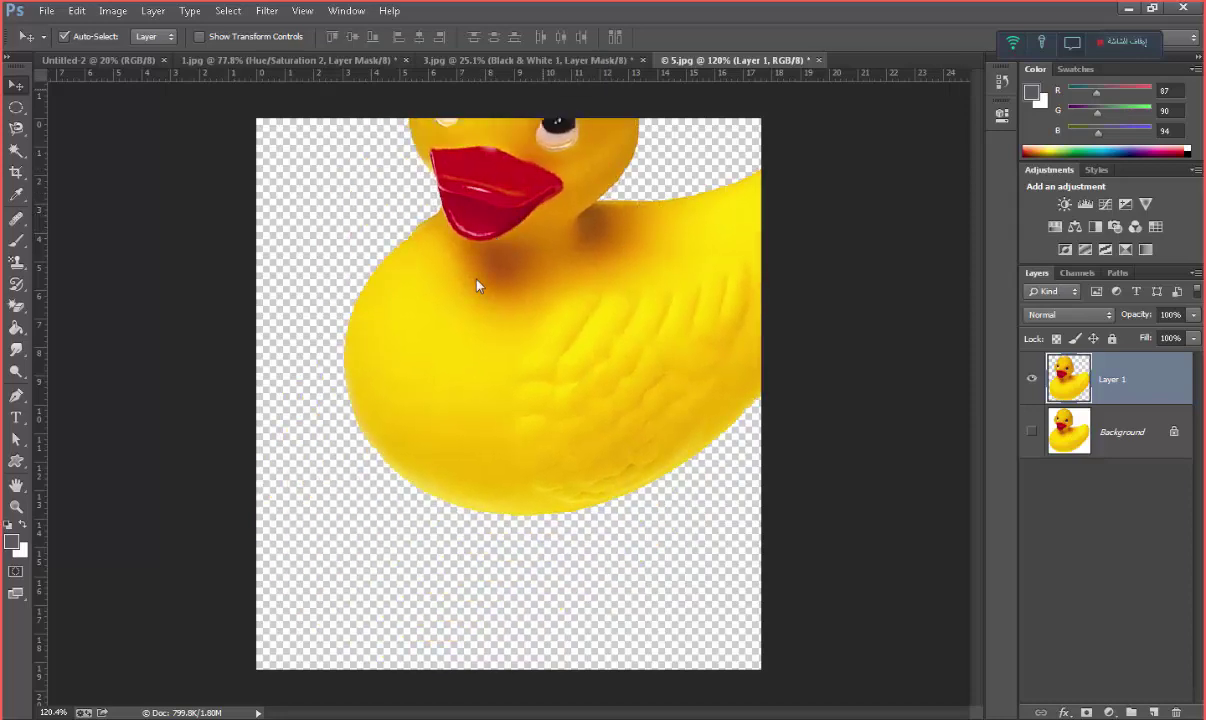
pyautogui.hotkey('ctrl', 'shift', 'Tab')
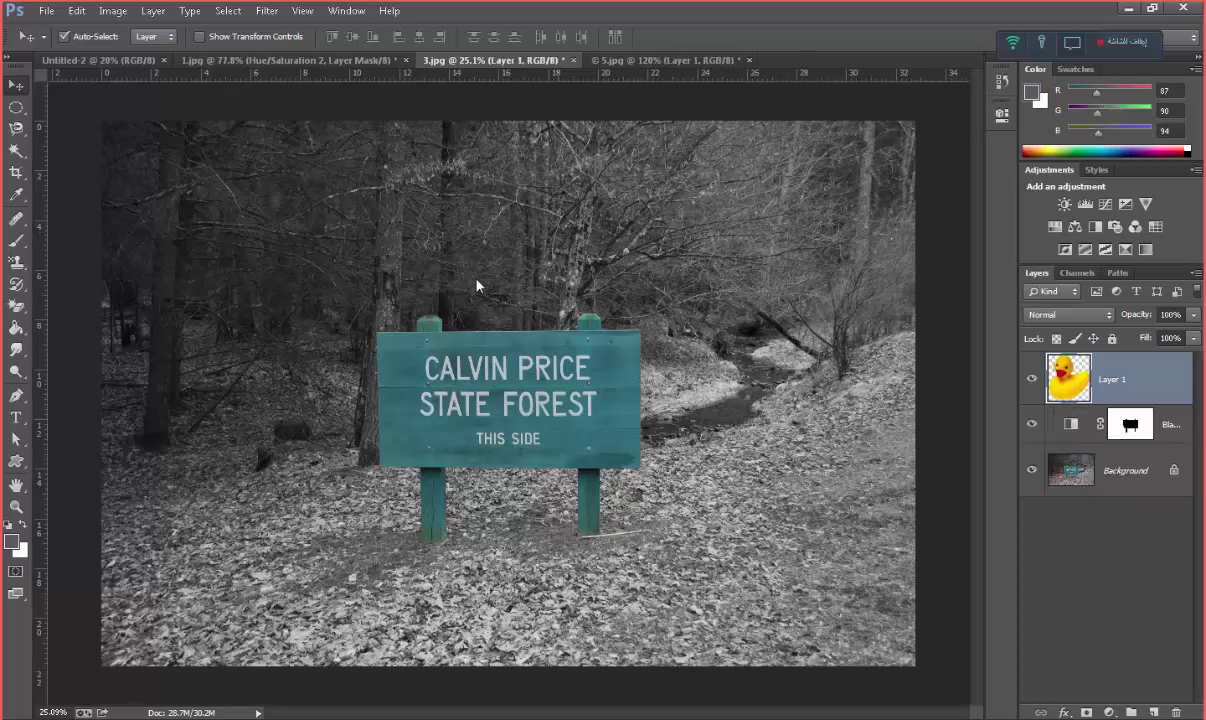
pyautogui.moveTo(477, 285)
pyautogui.mouseDown()
pyautogui.moveTo(520, 330)
pyautogui.moveTo(710, 425)
pyautogui.mouseUp()
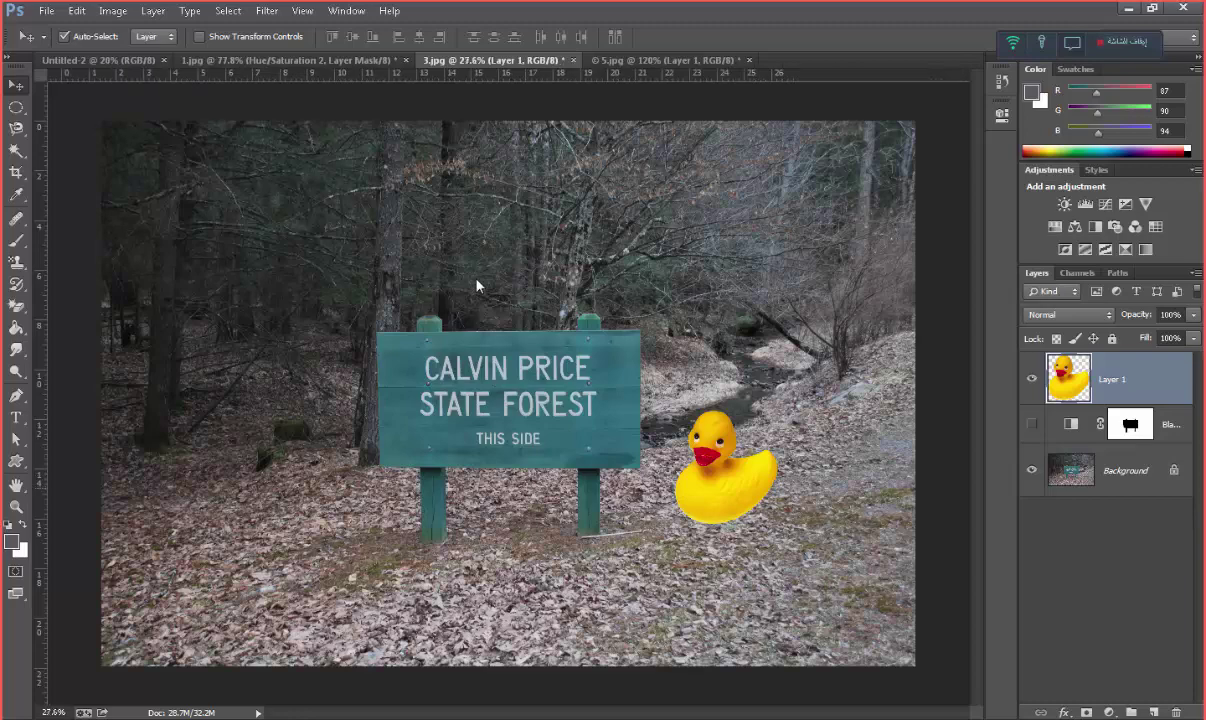
pyautogui.scroll(3, 477, 285)
pyautogui.scroll(3, 477, 285)
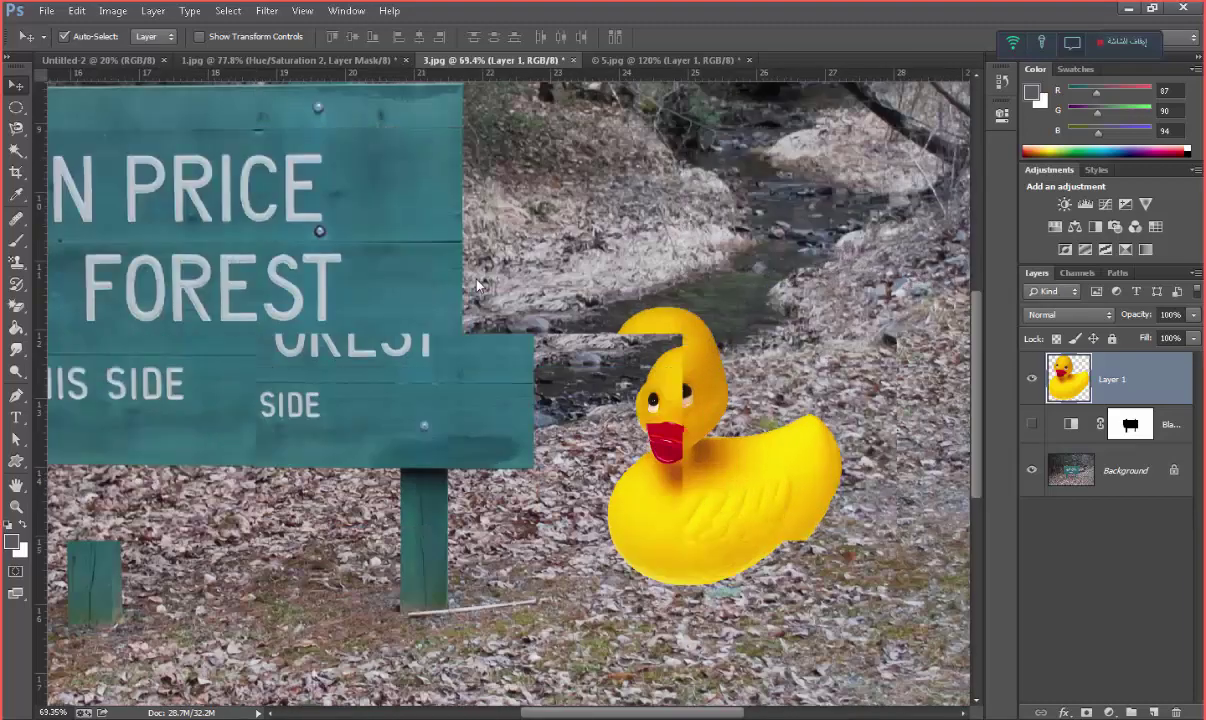
pyautogui.scroll(1, 477, 285)
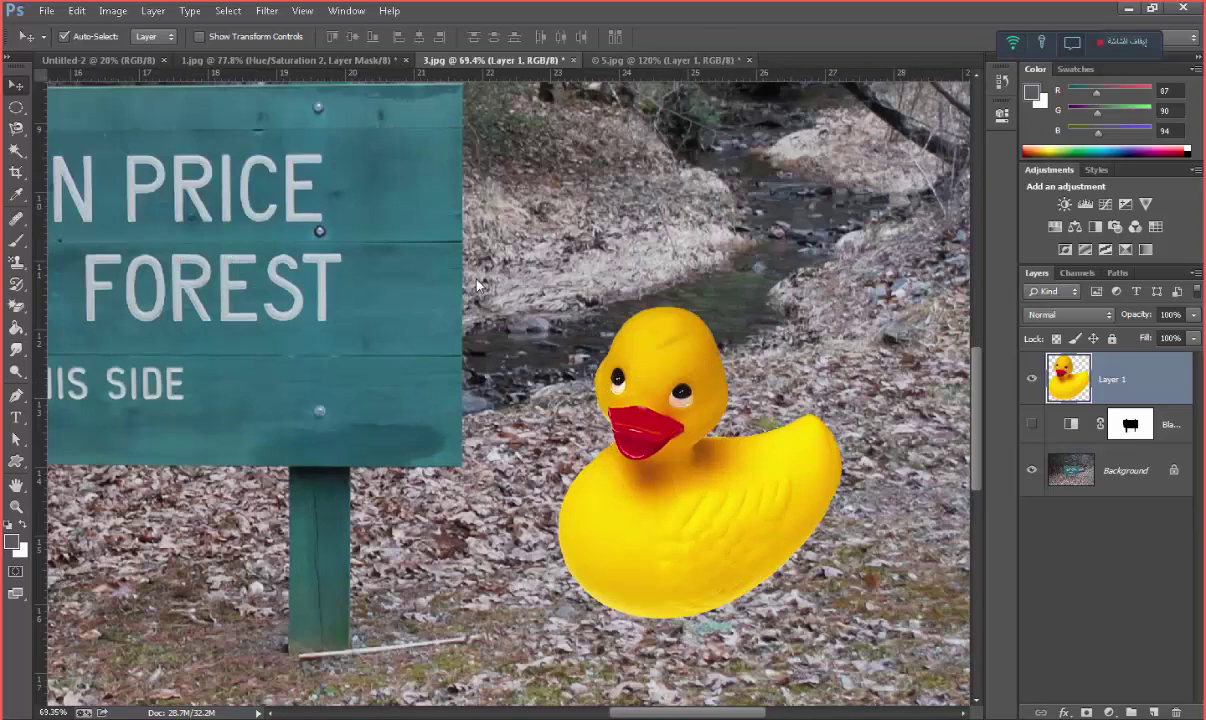
pyautogui.hotkey('ctrl', 'Tab')
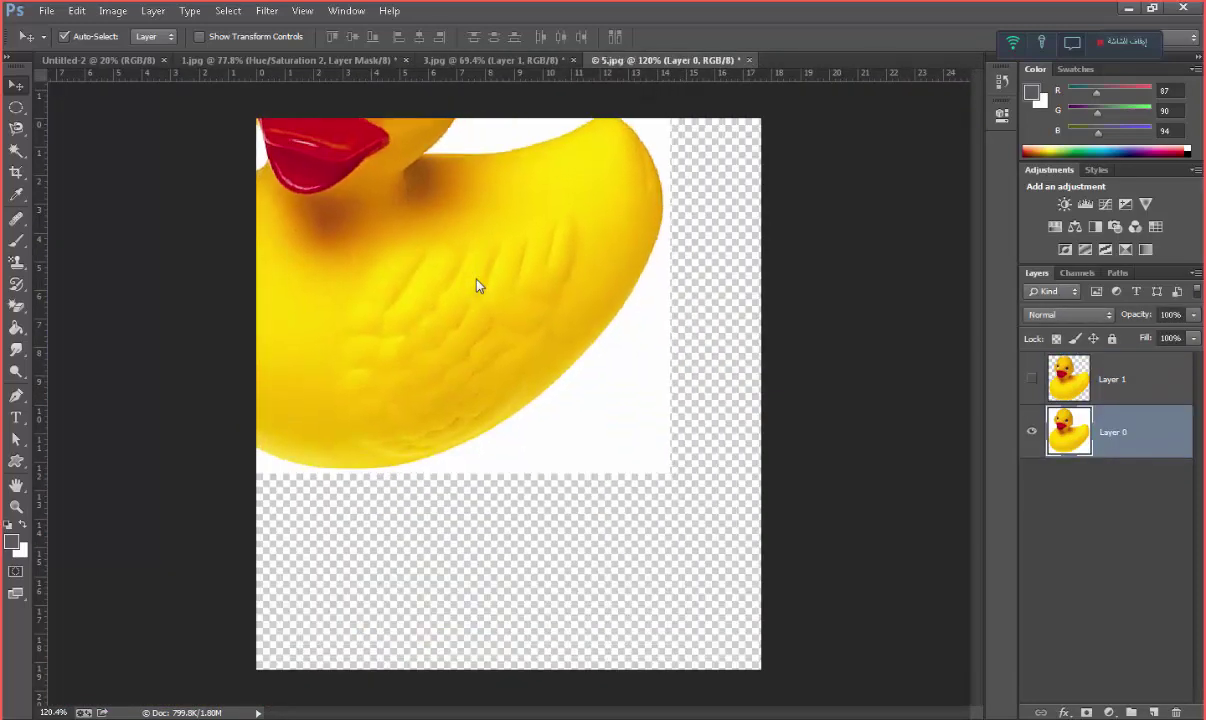
# Paste the white-backed duck into 3.jpg as Layer 2, placed above the first duck
pyautogui.hotkey('ctrl', 'Tab')
pyautogui.hotkey('ctrl', 'v')
pyautogui.moveTo(703, 477)
pyautogui.mouseDown()
pyautogui.moveTo(477, 287)
pyautogui.moveTo(990, 255)
pyautogui.mouseUp()
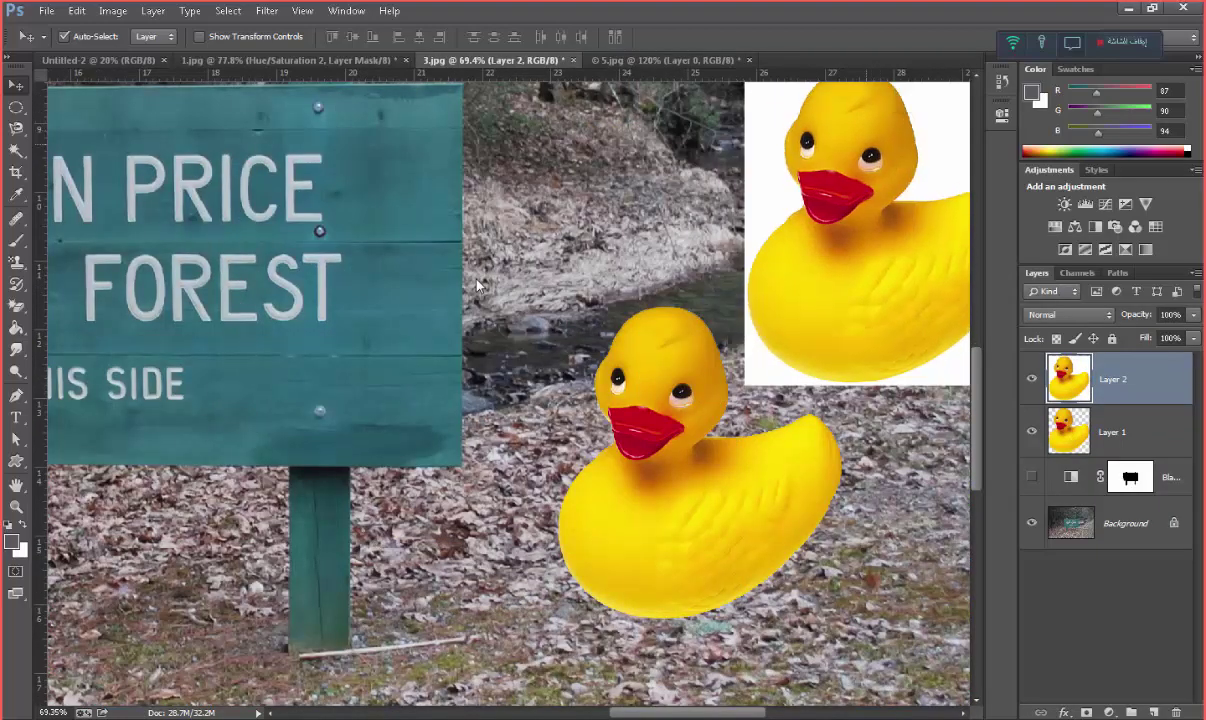
pyautogui.scroll(-3, 477, 287)
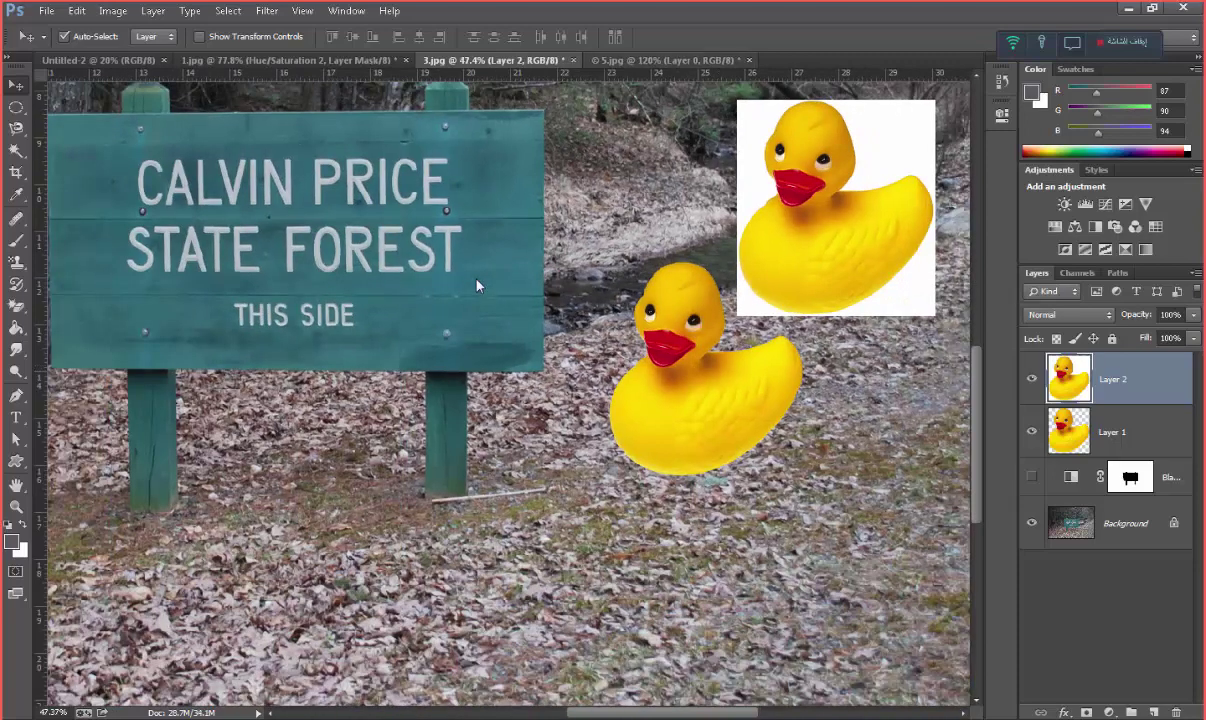
pyautogui.hotkey('ctrl', 'Tab')
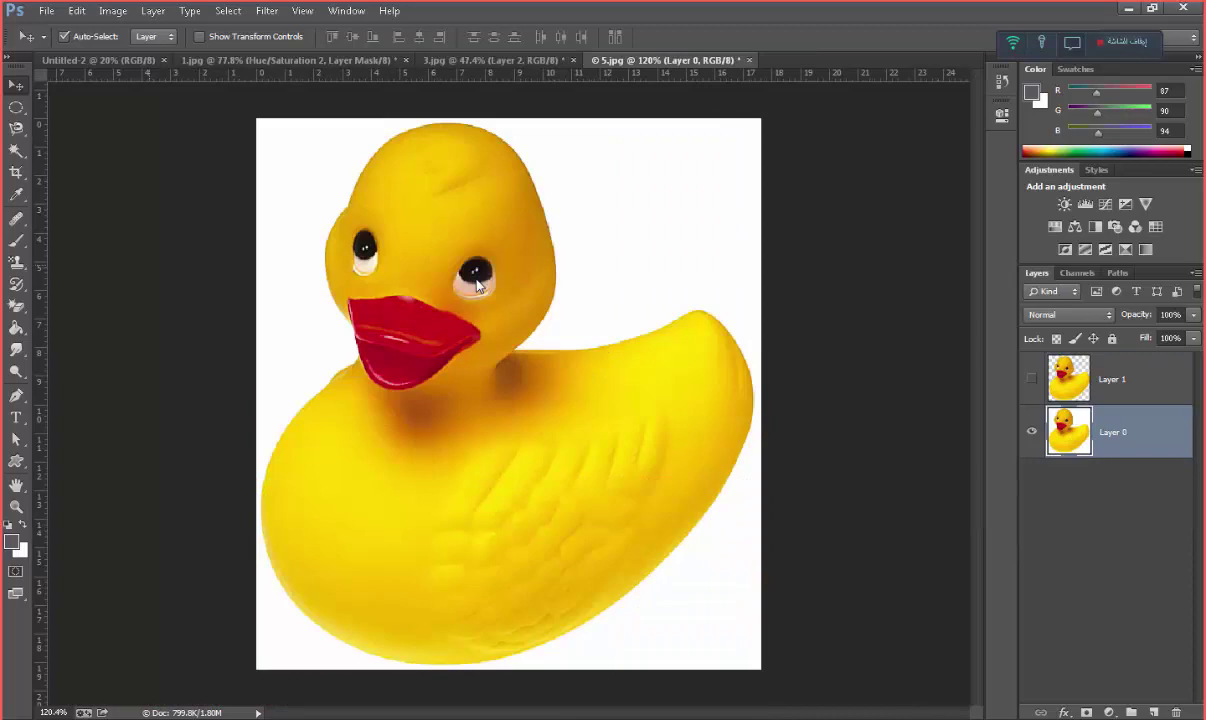
# Select the white background around the duck with the Magic Wand, Contiguous enabled
pyautogui.press('w')
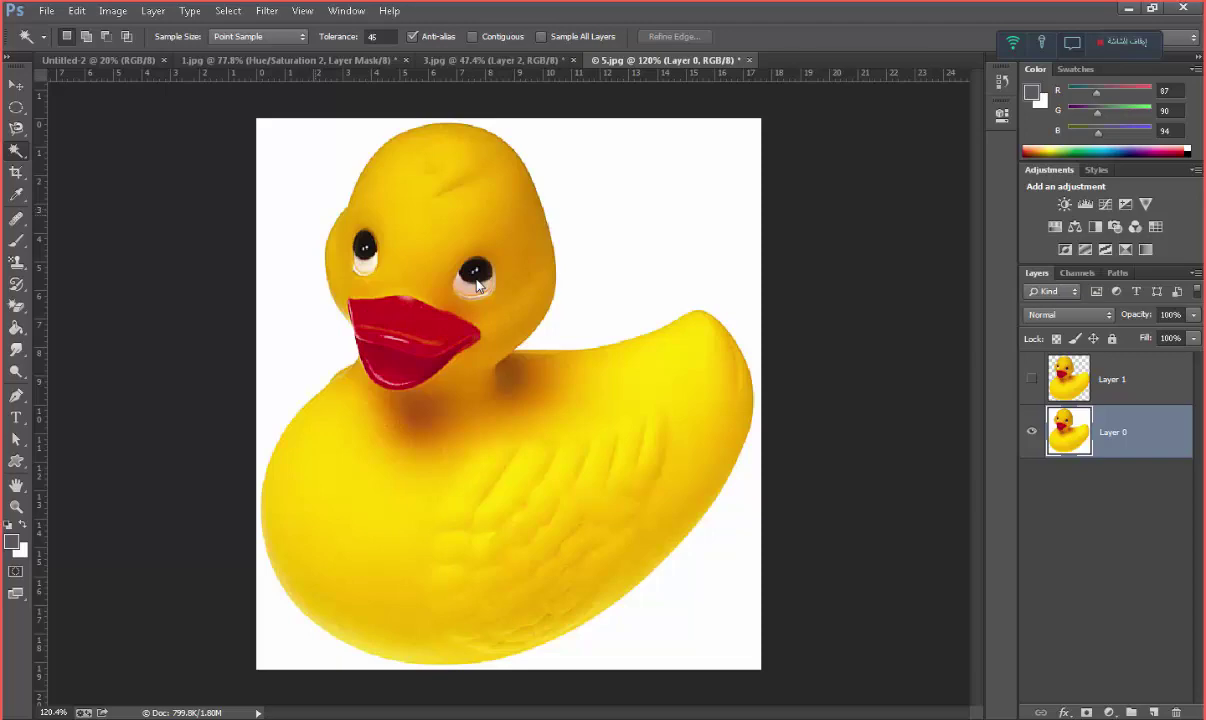
pyautogui.click(472, 36)
pyautogui.click(290, 380)
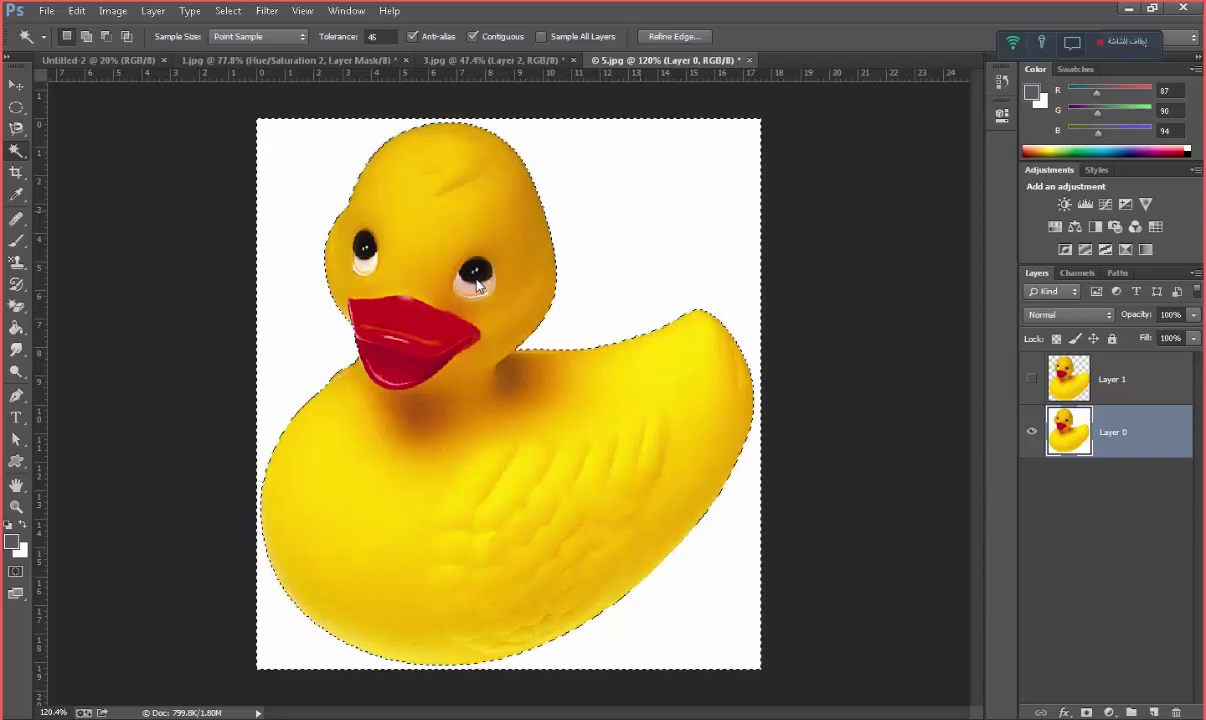
pyautogui.hotkey('alt', 's')
# Invert the selection onto the duck and switch to the Move tool
pyautogui.press('Down')
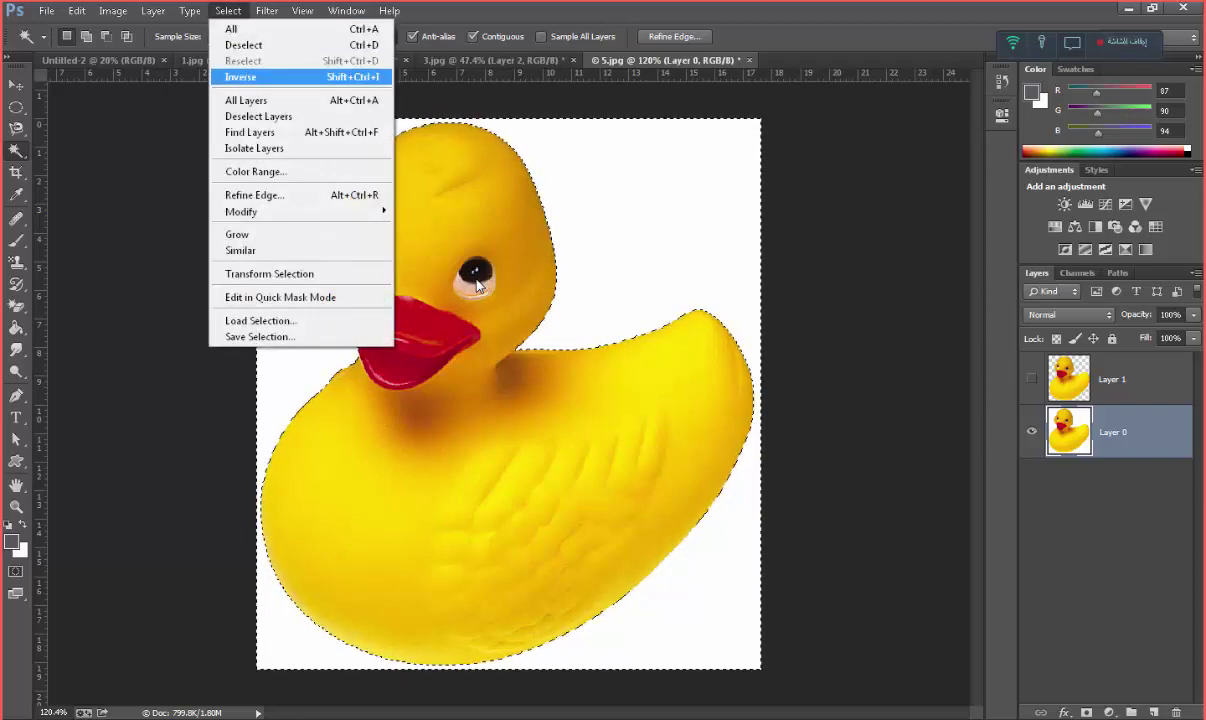
pyautogui.press('Return')
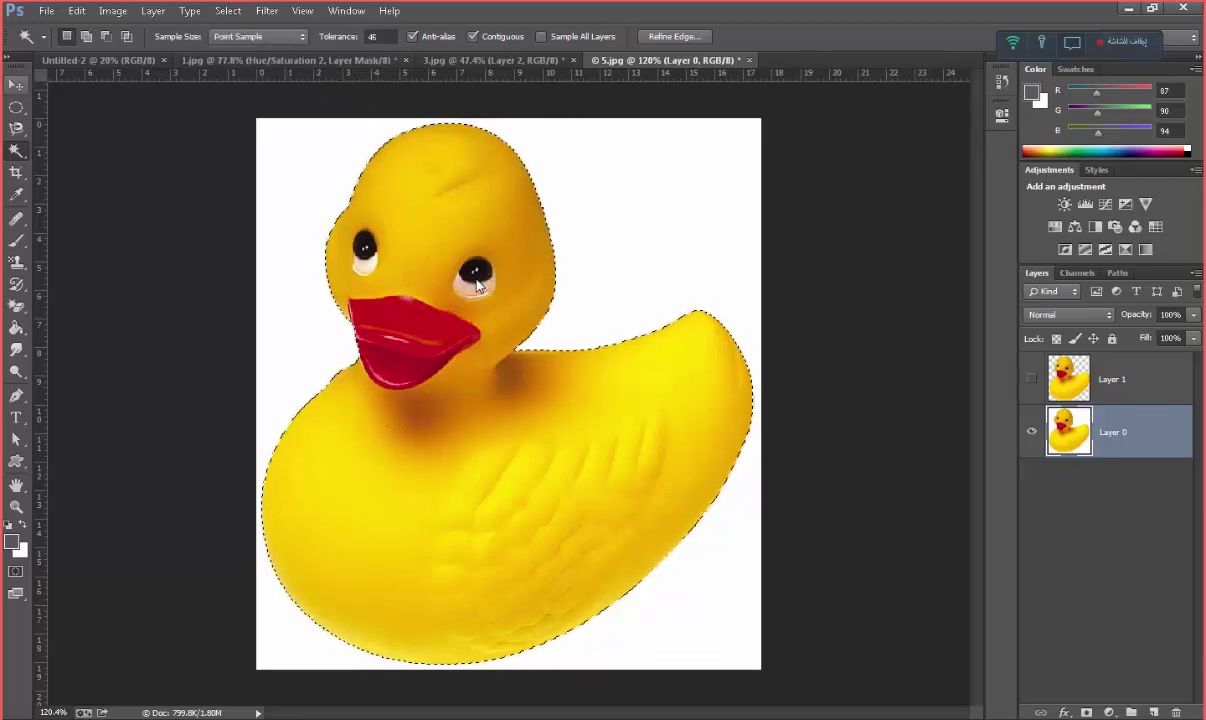
pyautogui.press('v')
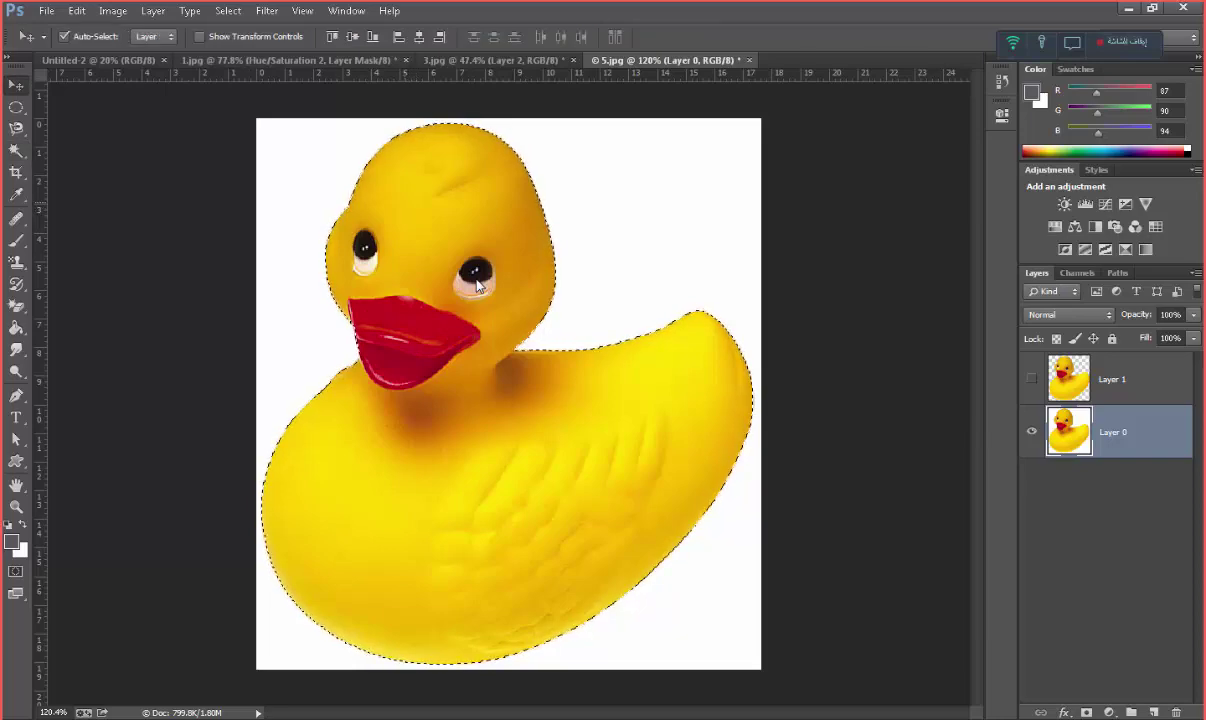
# Copy the duck to a new Layer 2 via Layer Via Copy and hide Layer 0
pyautogui.hotkey('alt', 'l')
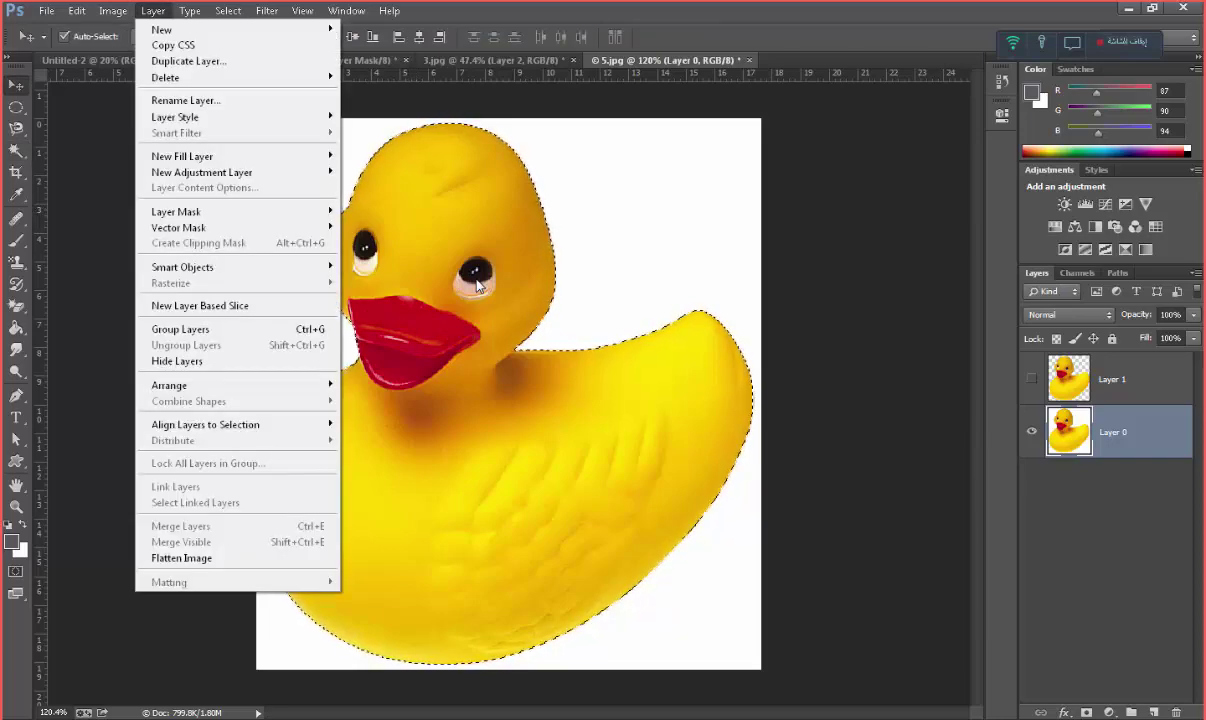
pyautogui.press('Down')
pyautogui.press('Down')
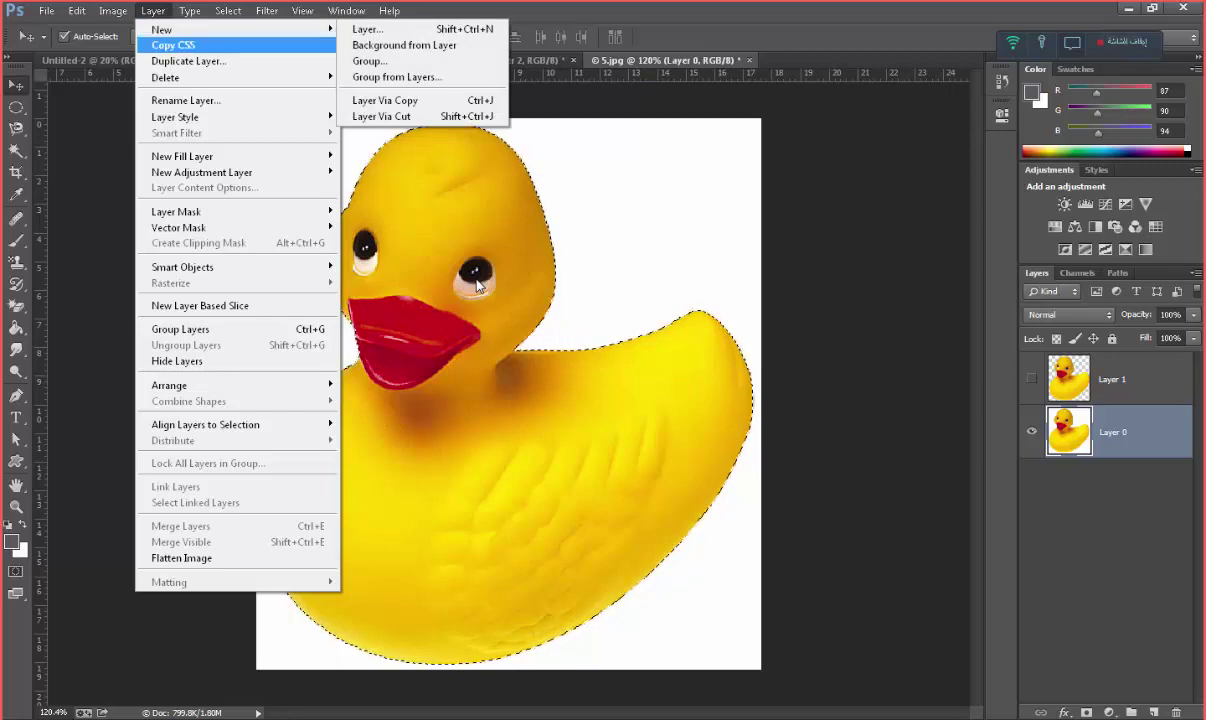
pyautogui.press('Up')
pyautogui.press('Right')
pyautogui.press('Down')
pyautogui.press('Down')
pyautogui.press('Down')
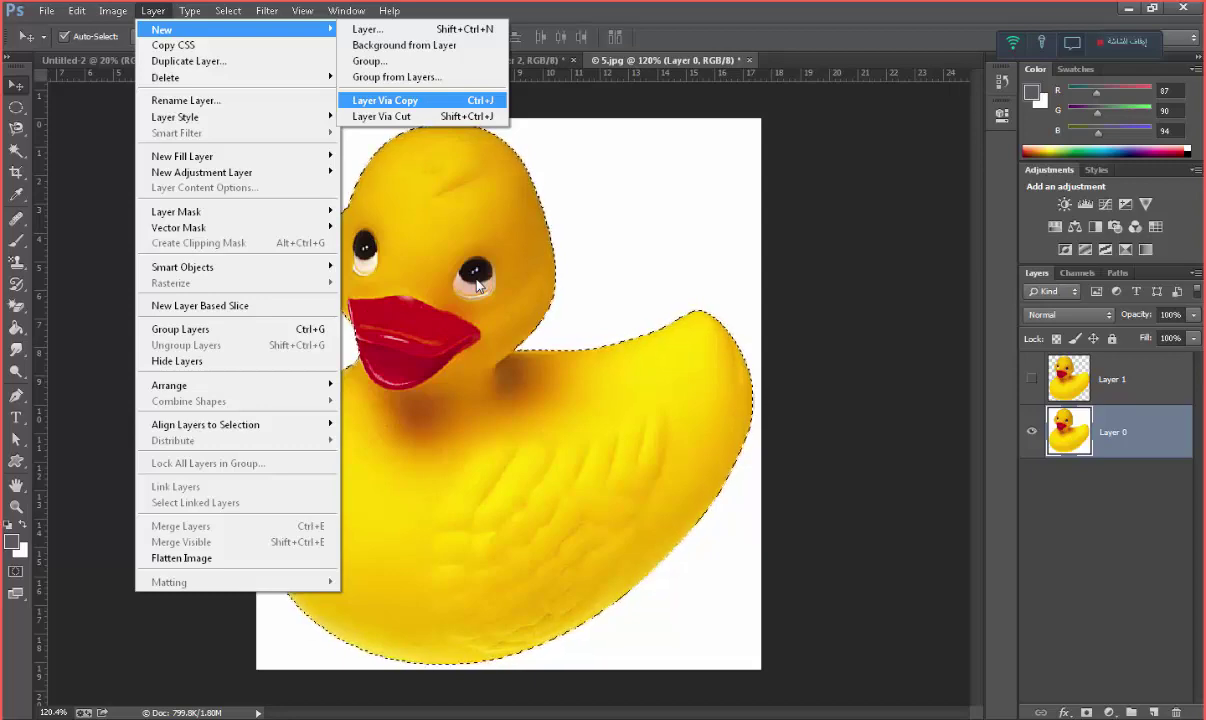
pyautogui.press('Return')
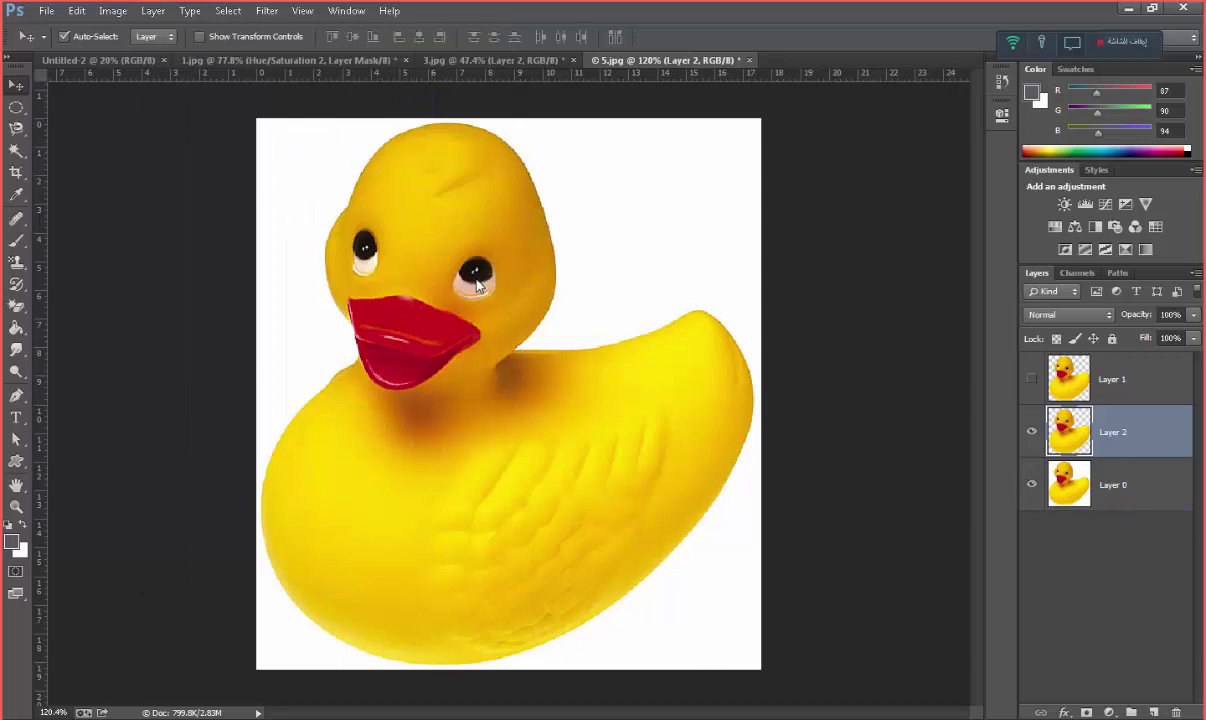
pyautogui.click(1031, 484)
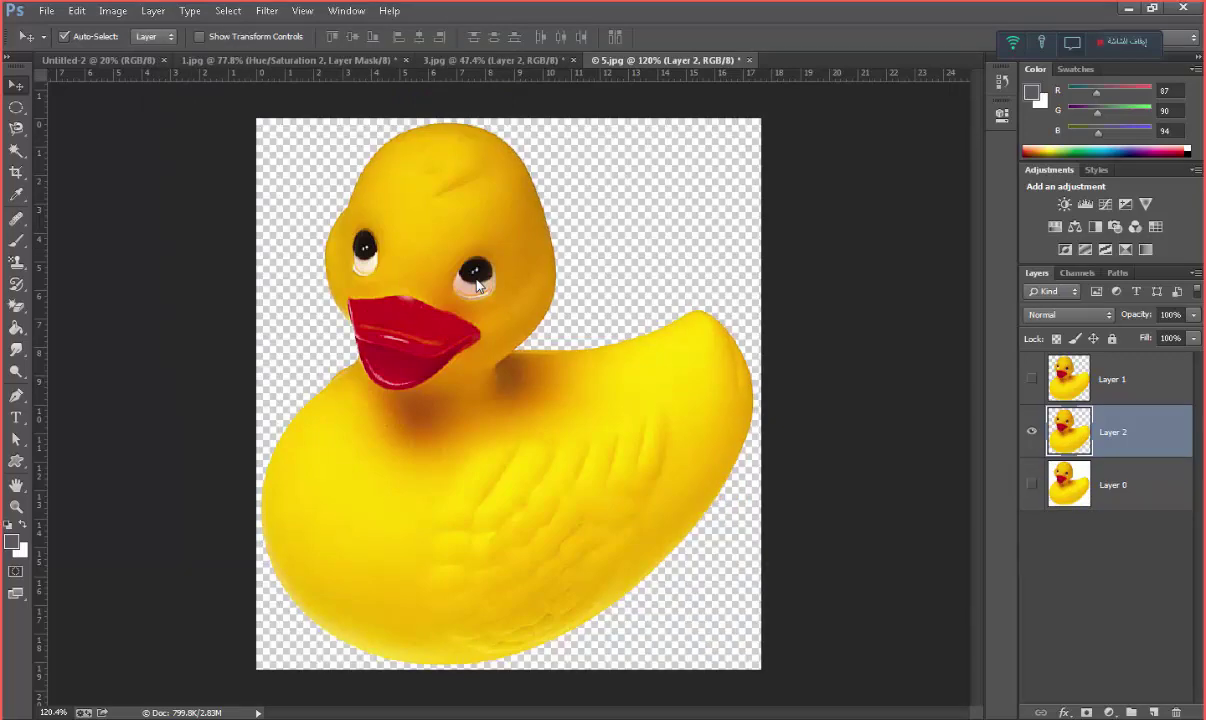
# Show Layer 0 again and pick the Rectangular Marquee from the selection tool variants
pyautogui.click(1031, 484)
pyautogui.rightClick(16, 150)
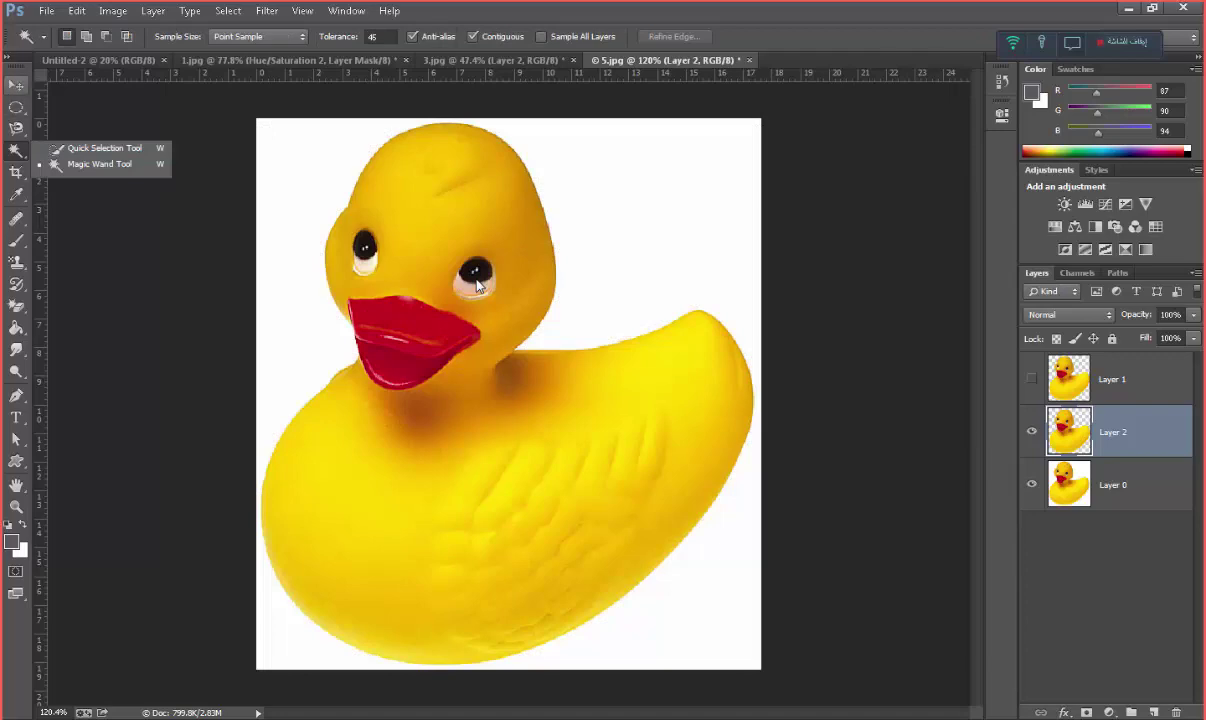
pyautogui.click(16, 84)
pyautogui.rightClick(16, 107)
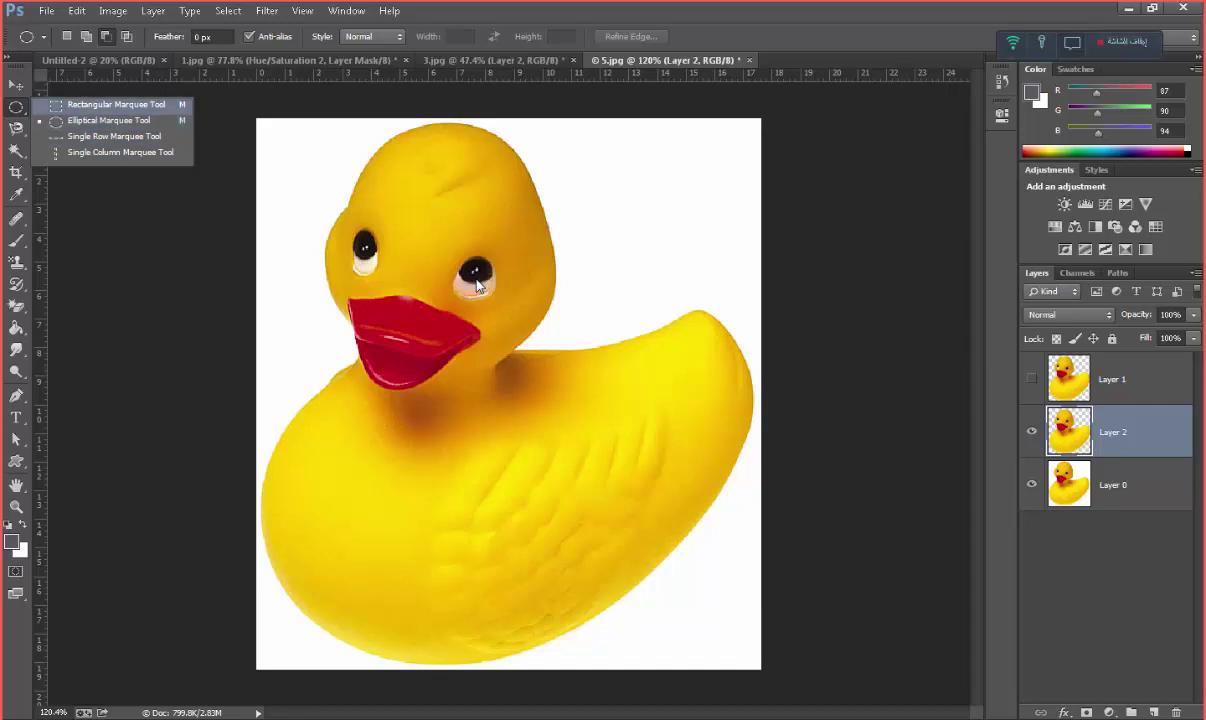
pyautogui.click(116, 104)
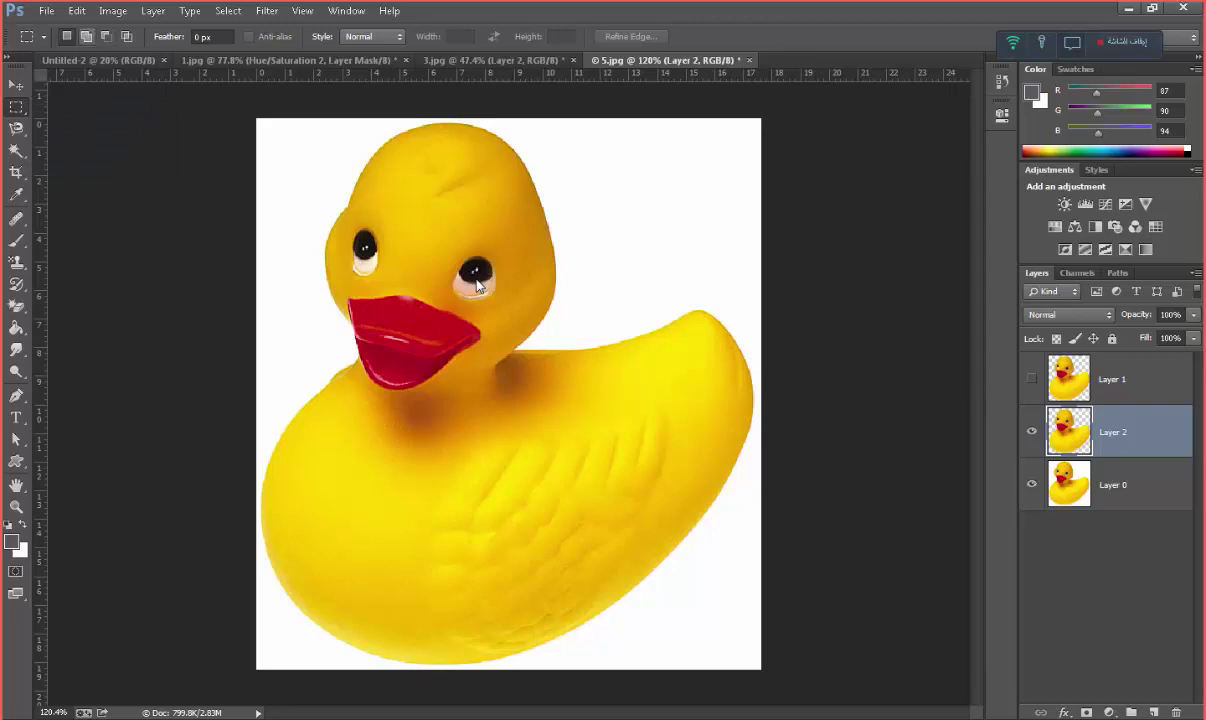
# Choose the plain Lasso and outline the duck's eye, beak and neck freehand
pyautogui.click(16, 127)
pyautogui.click(87, 126)
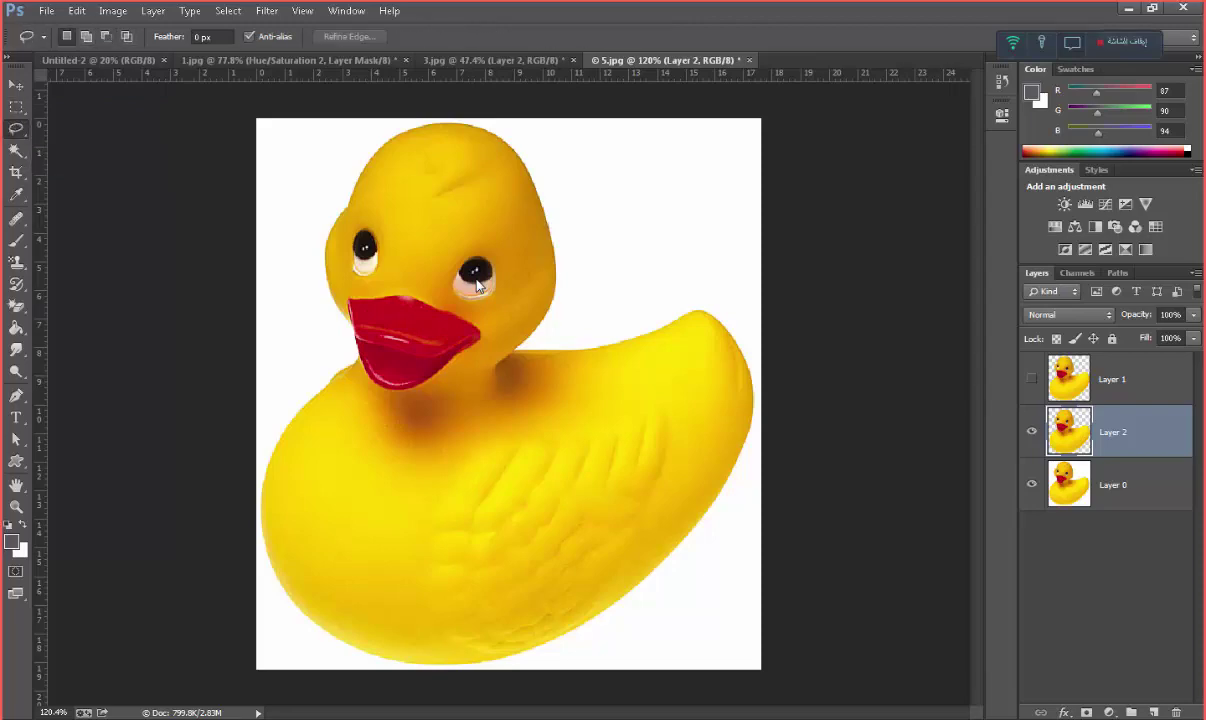
pyautogui.press('shift')
pyautogui.press('alt')
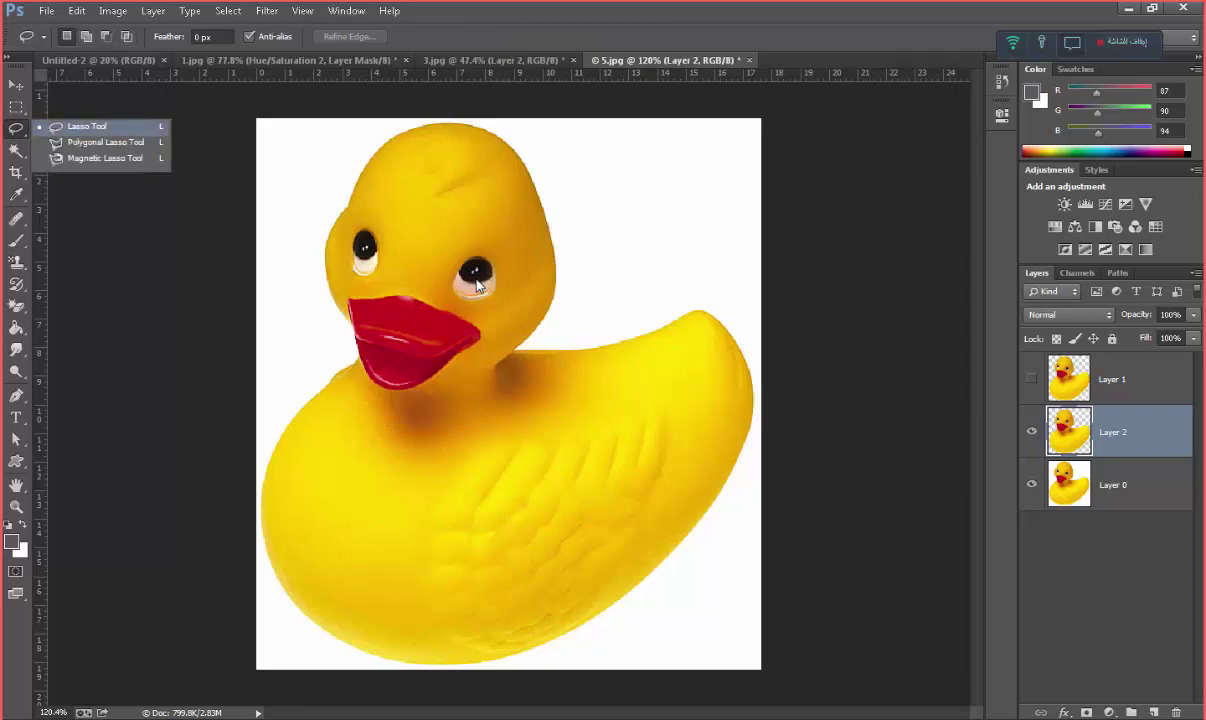
pyautogui.moveTo(420, 215); pyautogui.dragTo(380, 260)
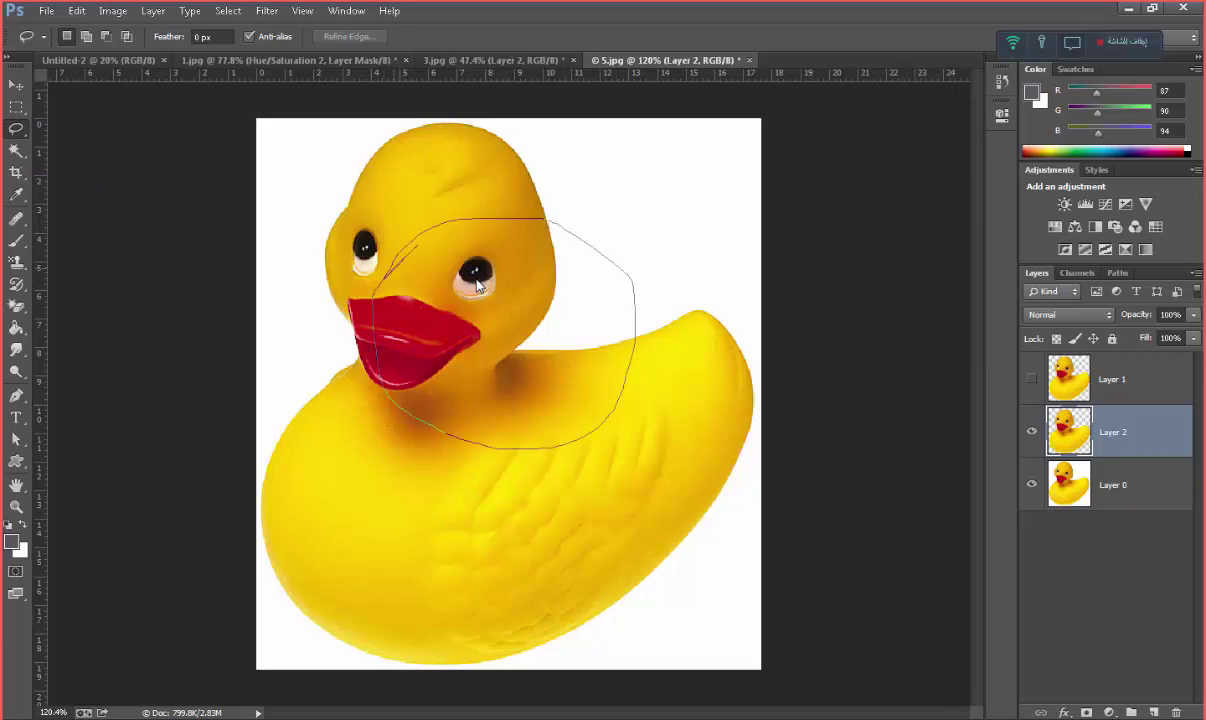
# Add an area right of the duck's head, cut out the neck, then deselect
pyautogui.press('shift')
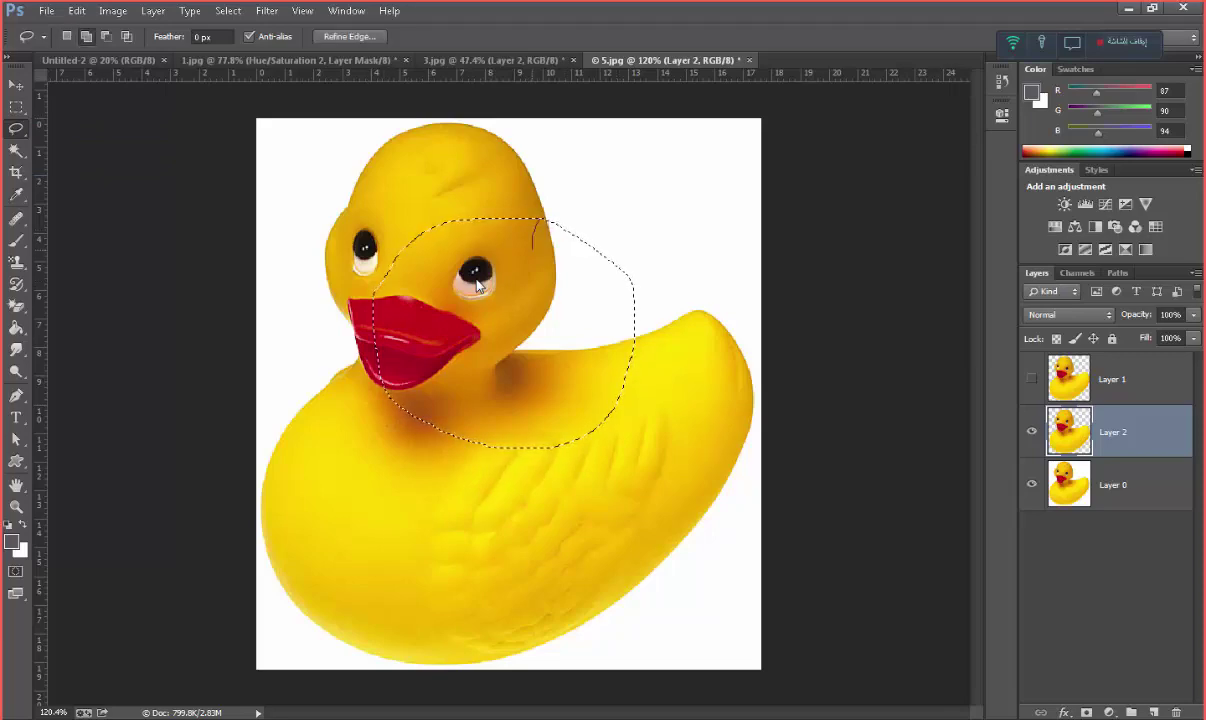
pyautogui.moveTo(533, 245); pyautogui.dragTo(522, 369)
pyautogui.press('alt')
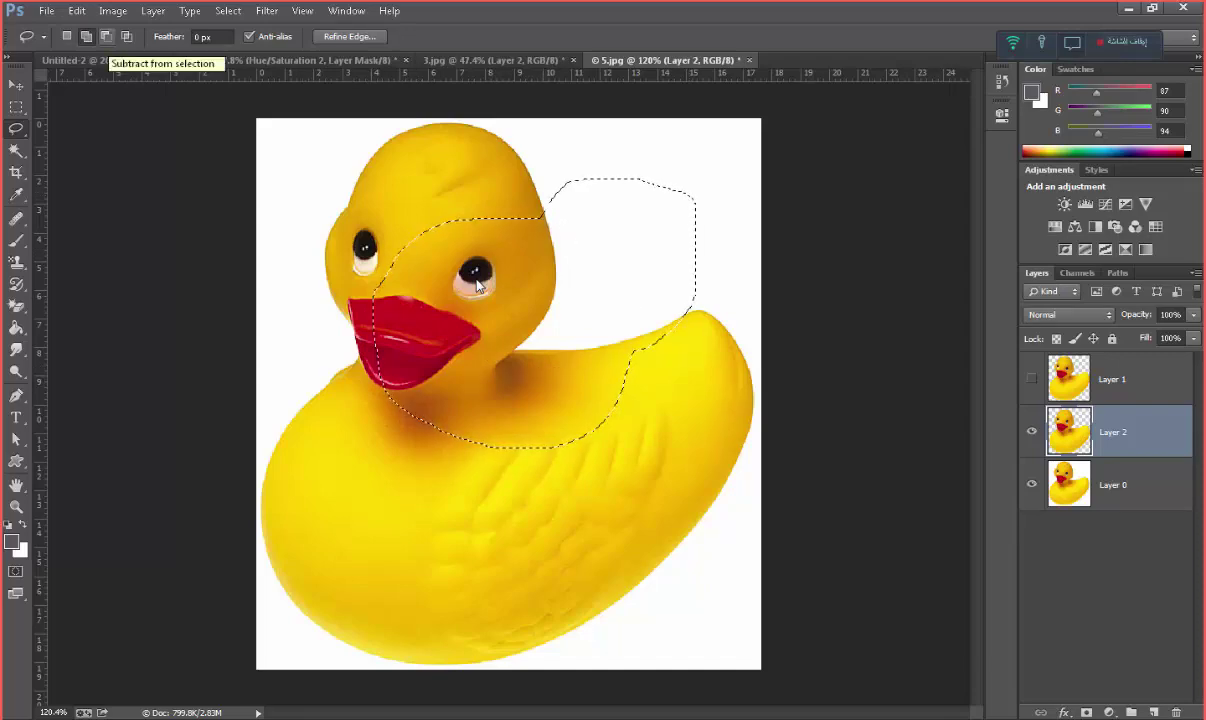
pyautogui.moveTo(462, 335); pyautogui.dragTo(500, 445)
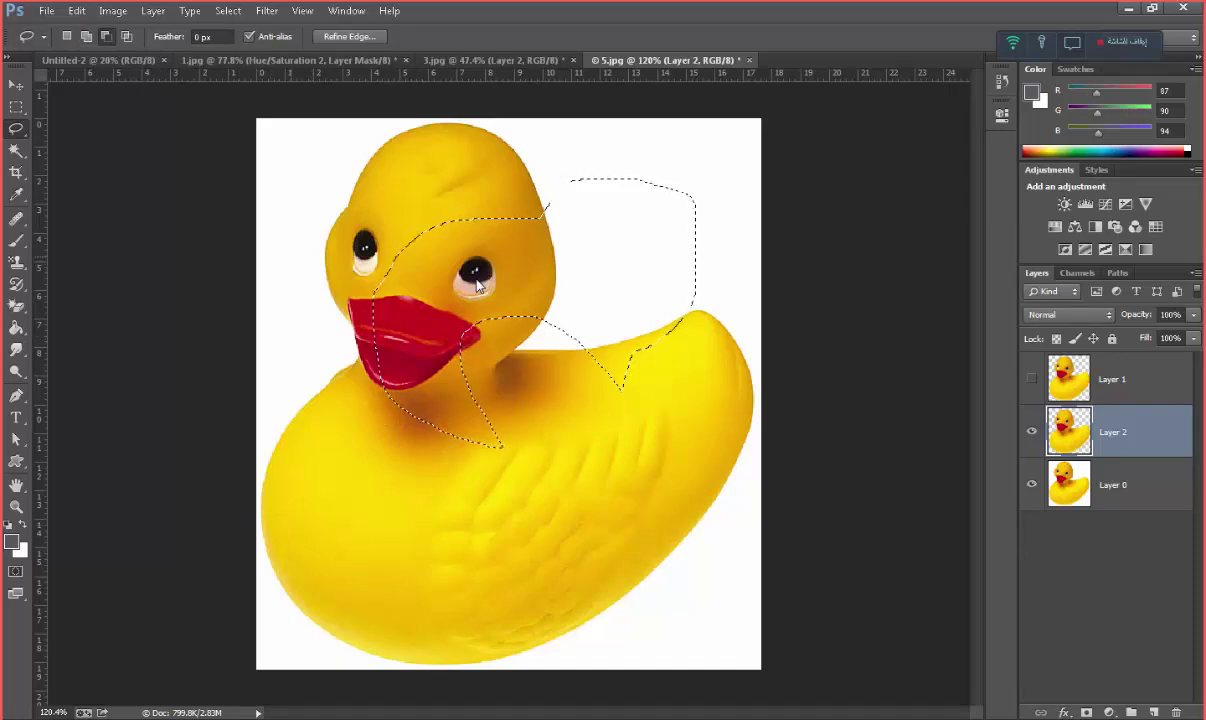
pyautogui.hotkey('ctrl', 'd')
# Try the Polygonal and Magnetic Lasso variants, then activate the Magic Wand
pyautogui.rightClick(16, 128)
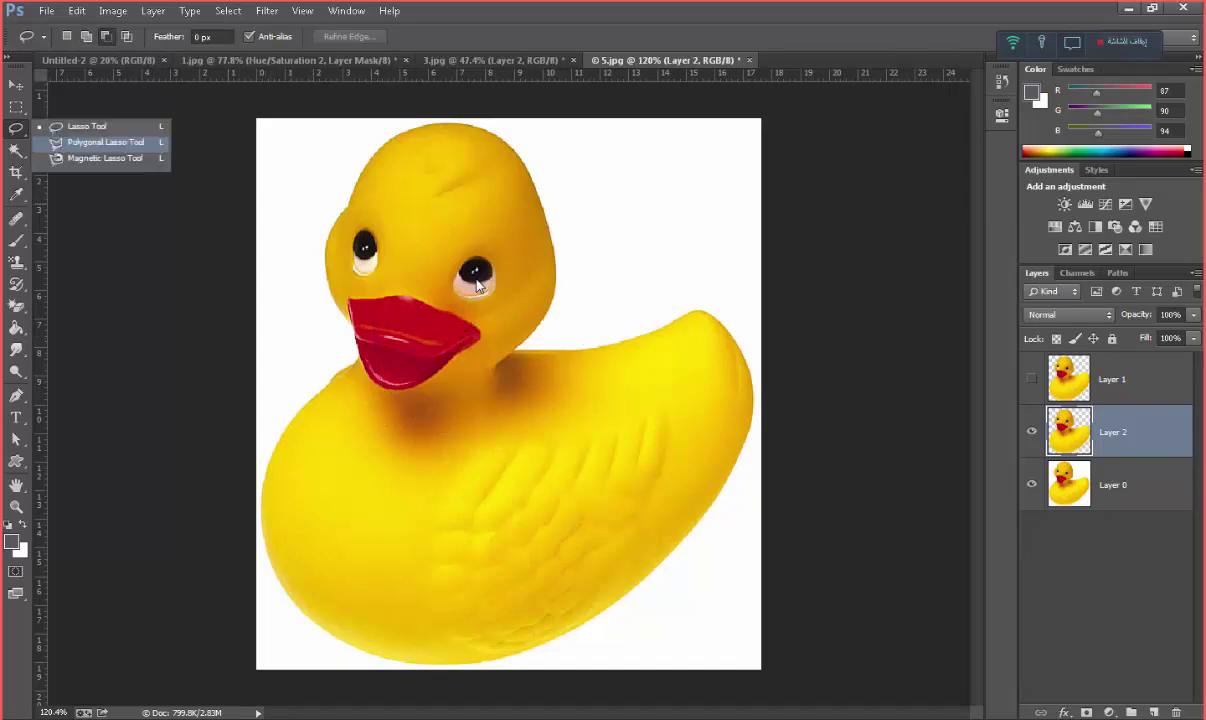
pyautogui.click(105, 142)
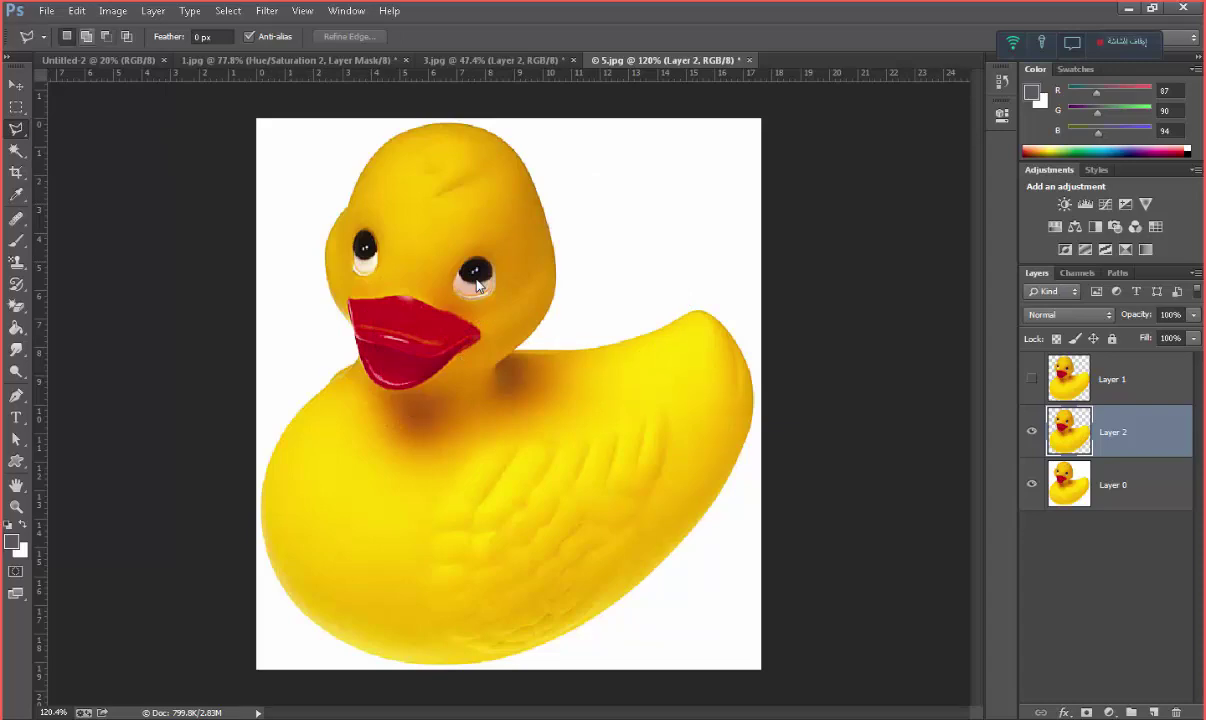
pyautogui.rightClick(16, 128)
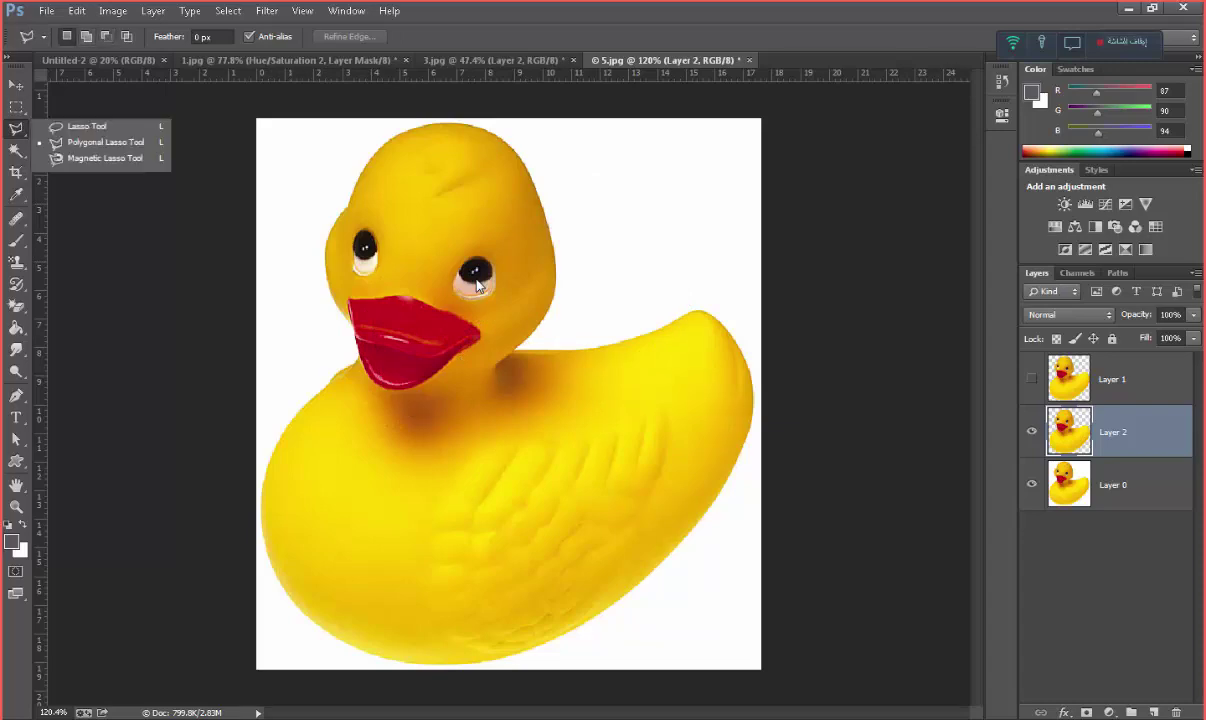
pyautogui.click(105, 158)
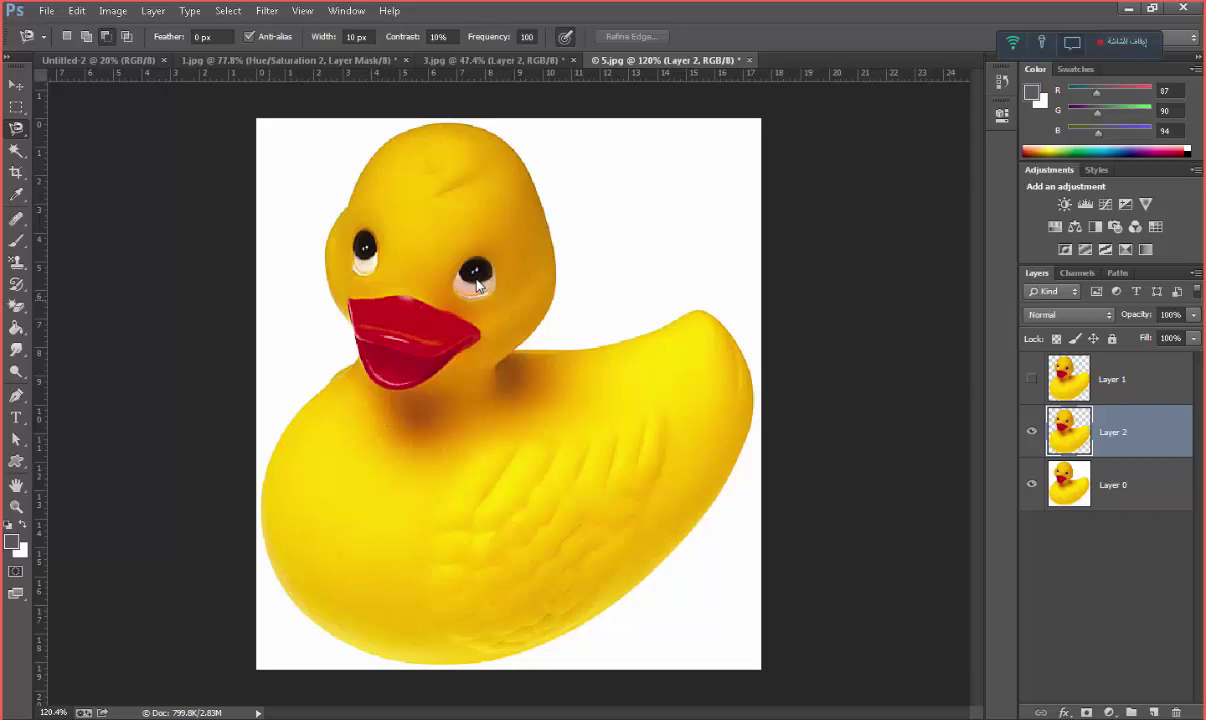
pyautogui.press('w')
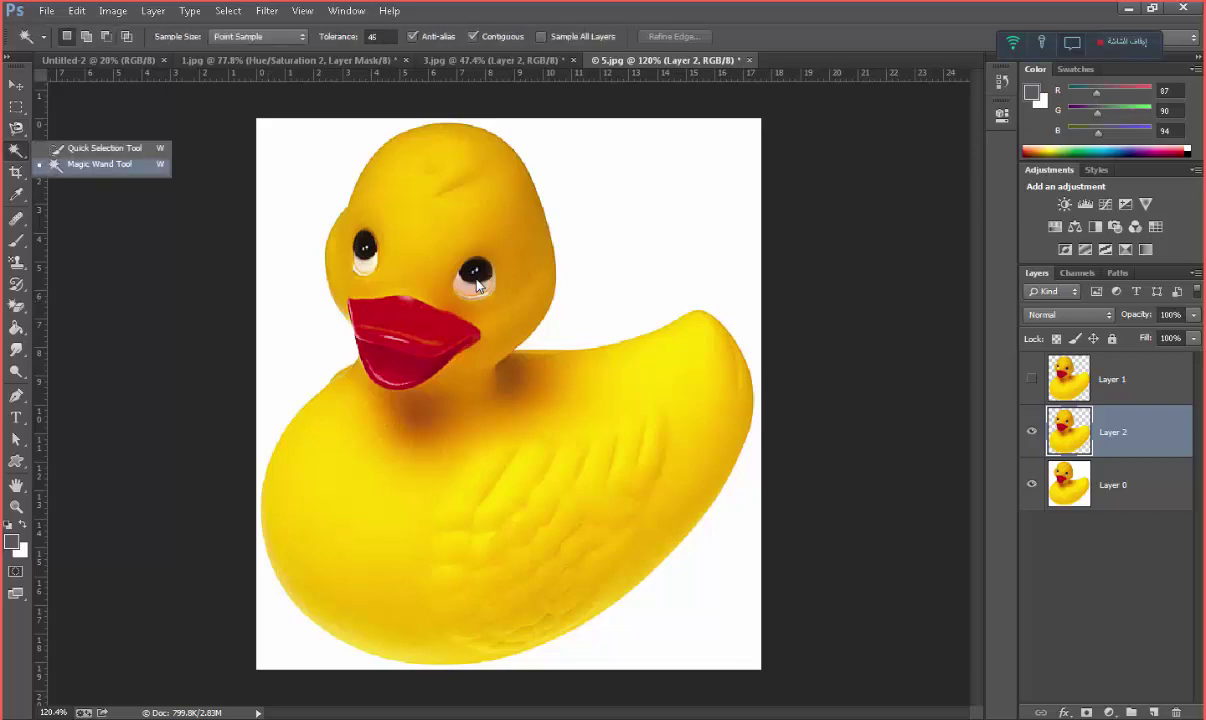
# Magic Wand-select the duck's body, head and neck patch, then clear the selection
pyautogui.click(477, 285)
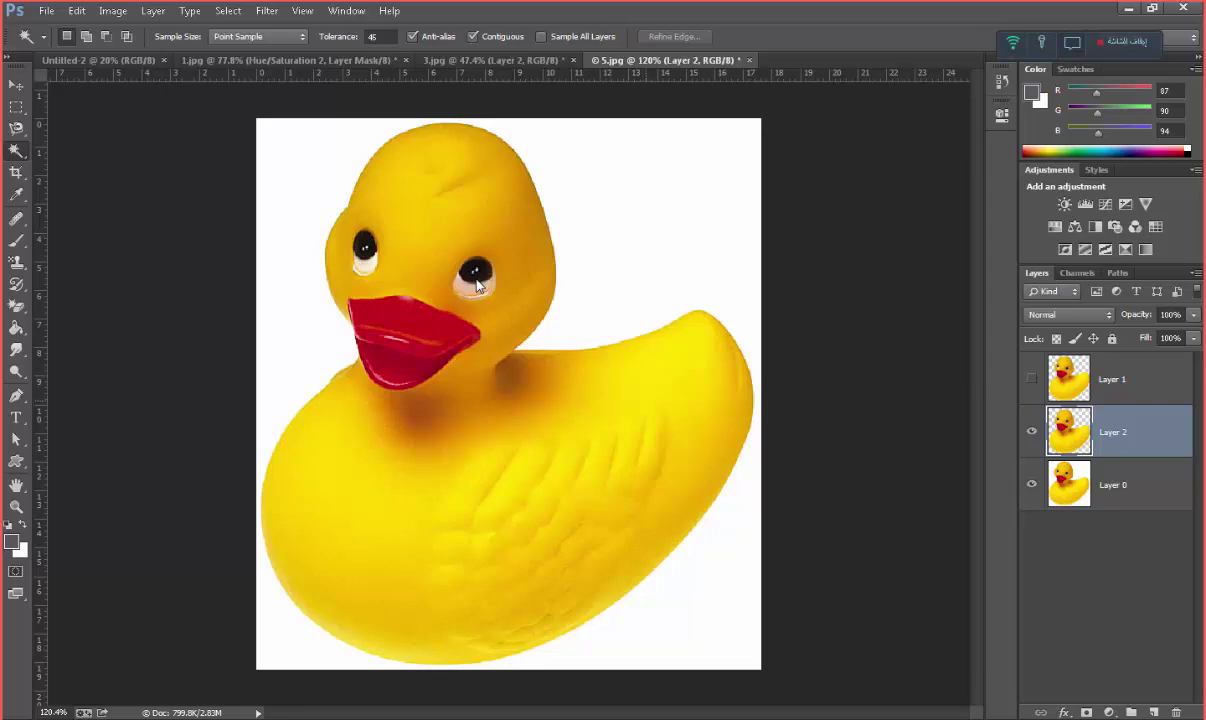
pyautogui.hotkey('ctrl', 'shift', 'd')
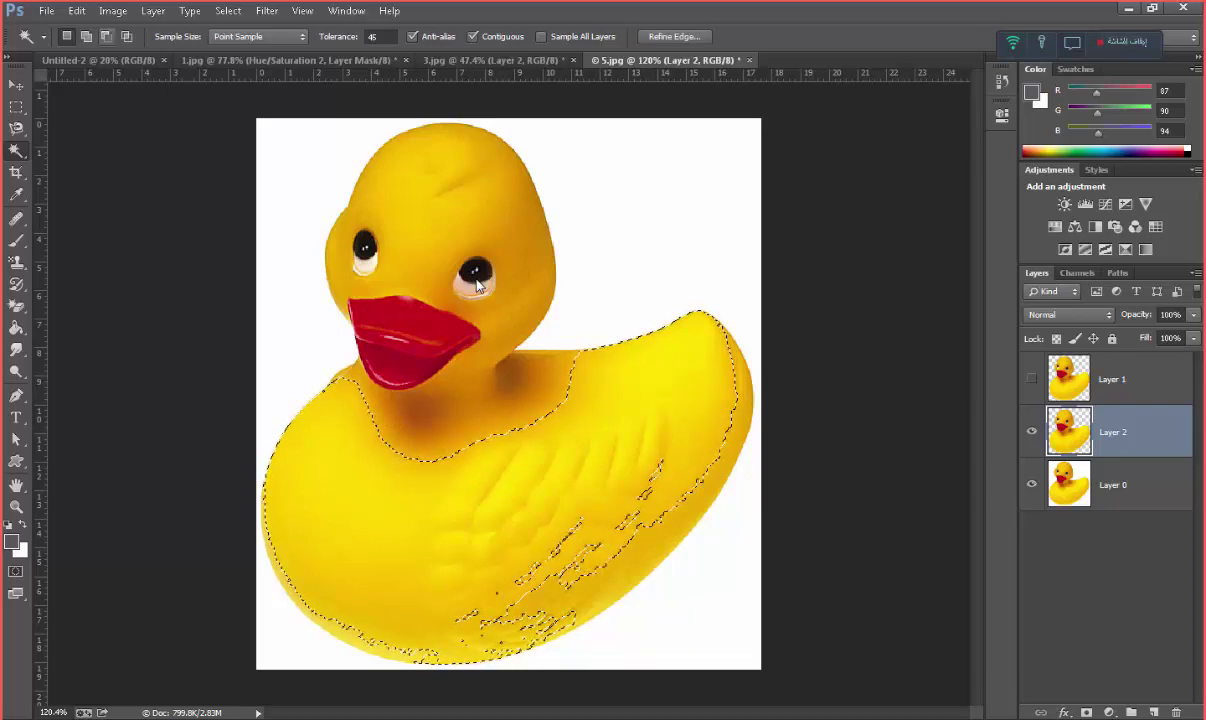
pyautogui.keyDown('shift'); pyautogui.click(477, 285); pyautogui.keyUp('shift')
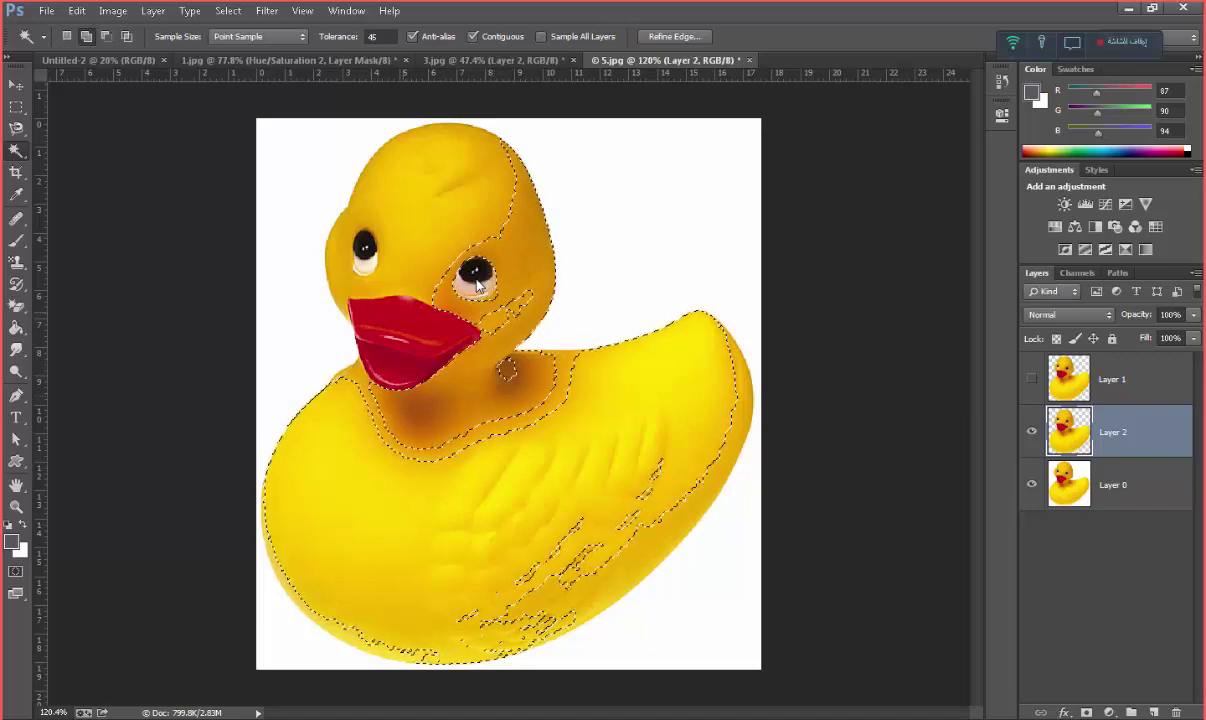
pyautogui.keyDown('shift'); pyautogui.click(477, 285); pyautogui.keyUp('shift')
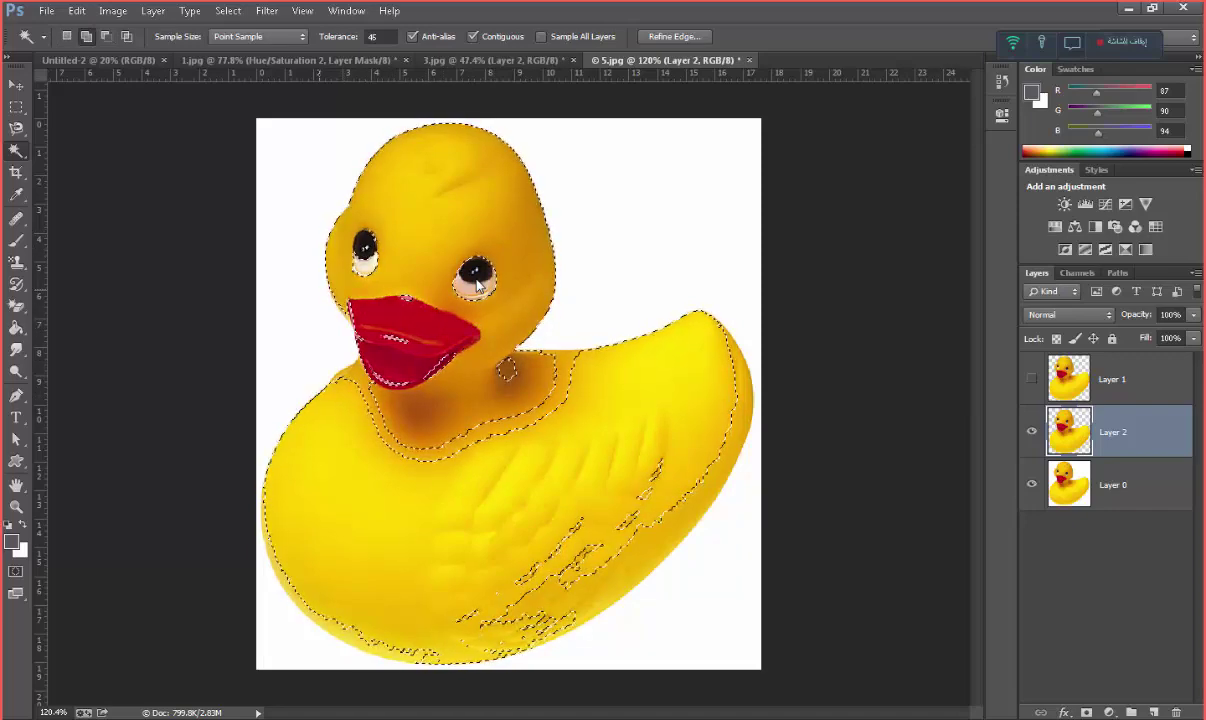
pyautogui.hotkey('ctrl', 'd')
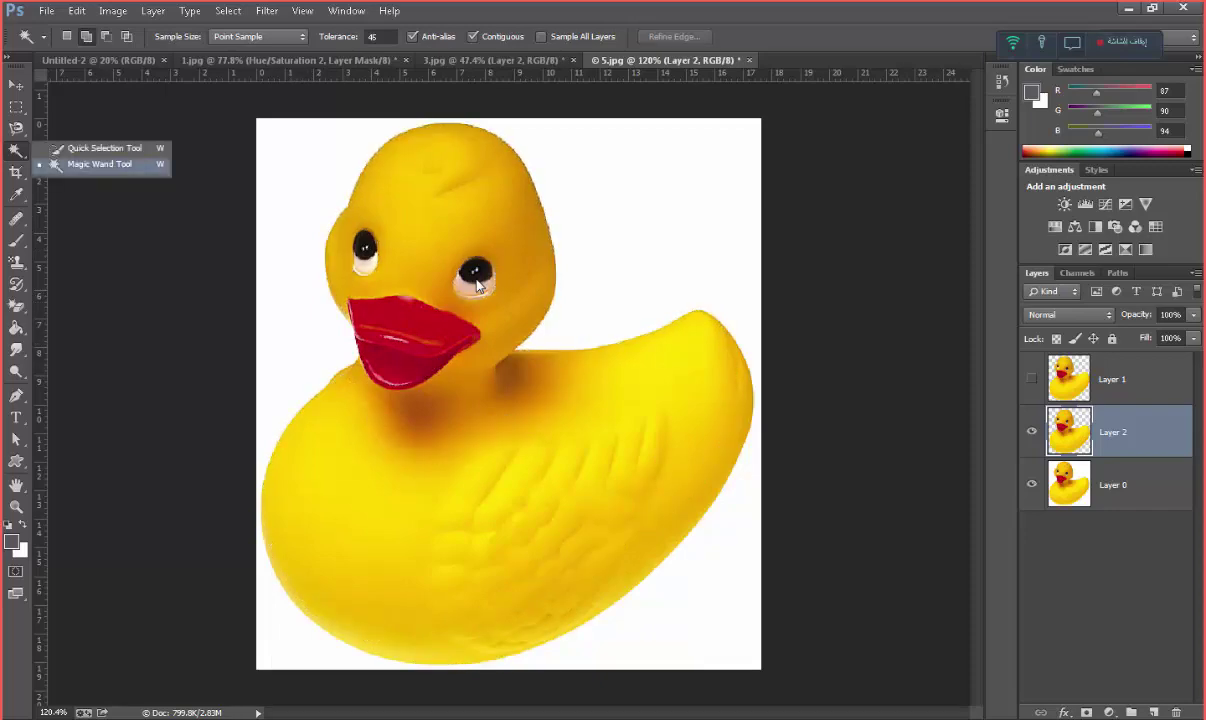
# Switch to Quick Selection and look through the lasso and wand tool variants
pyautogui.hotkey('shift', 'w')
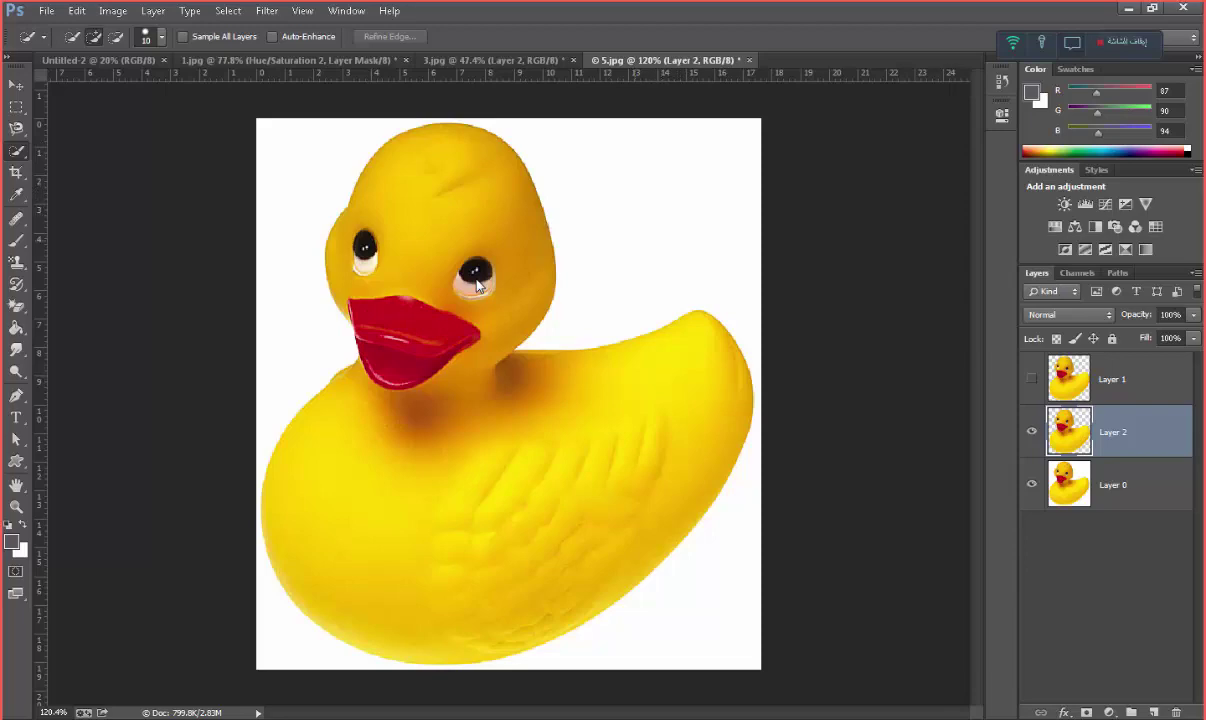
pyautogui.click(16, 128)
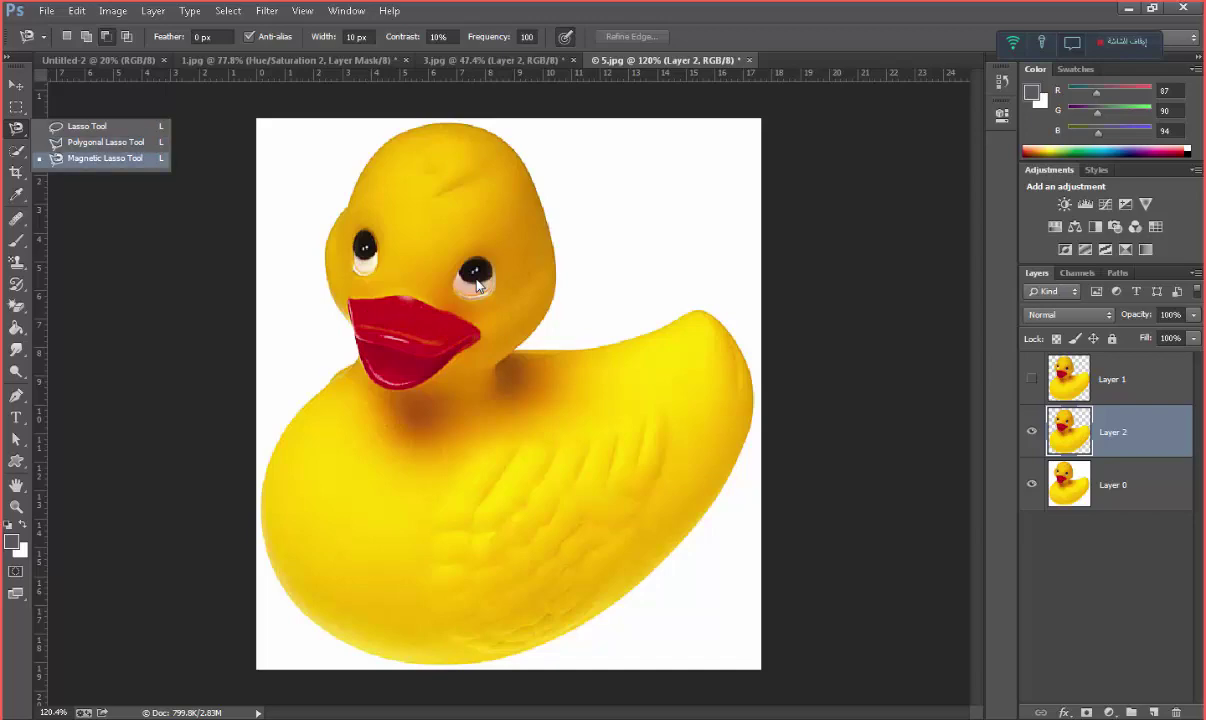
pyautogui.click(16, 150)
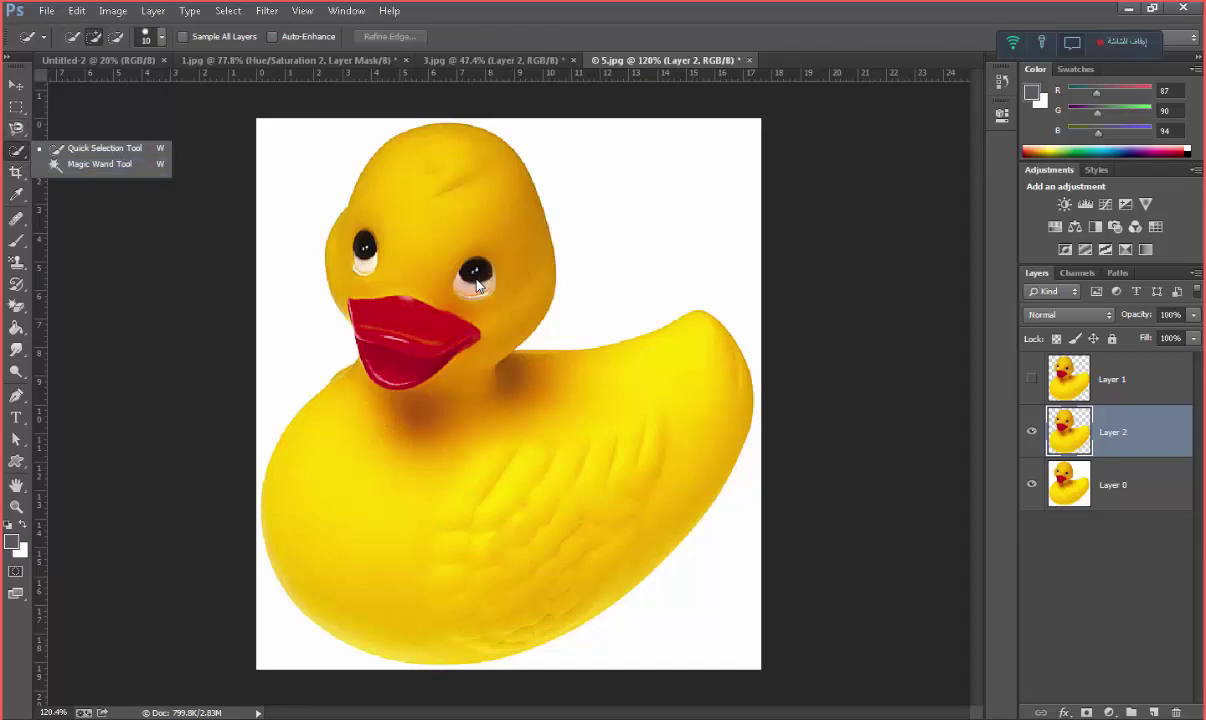
pyautogui.click(477, 286)
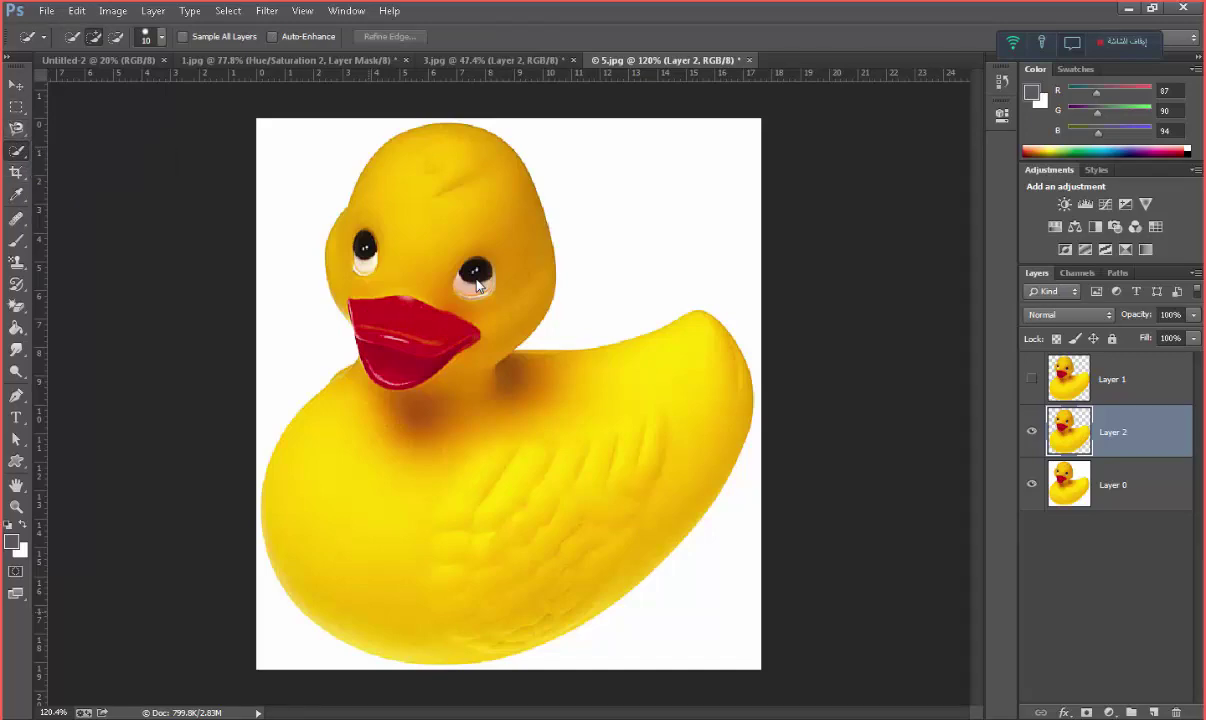
# Open the cheetah photo 6.jpg in Photoshop and scroll around the image
pyautogui.hotkey('alt', 'Tab')
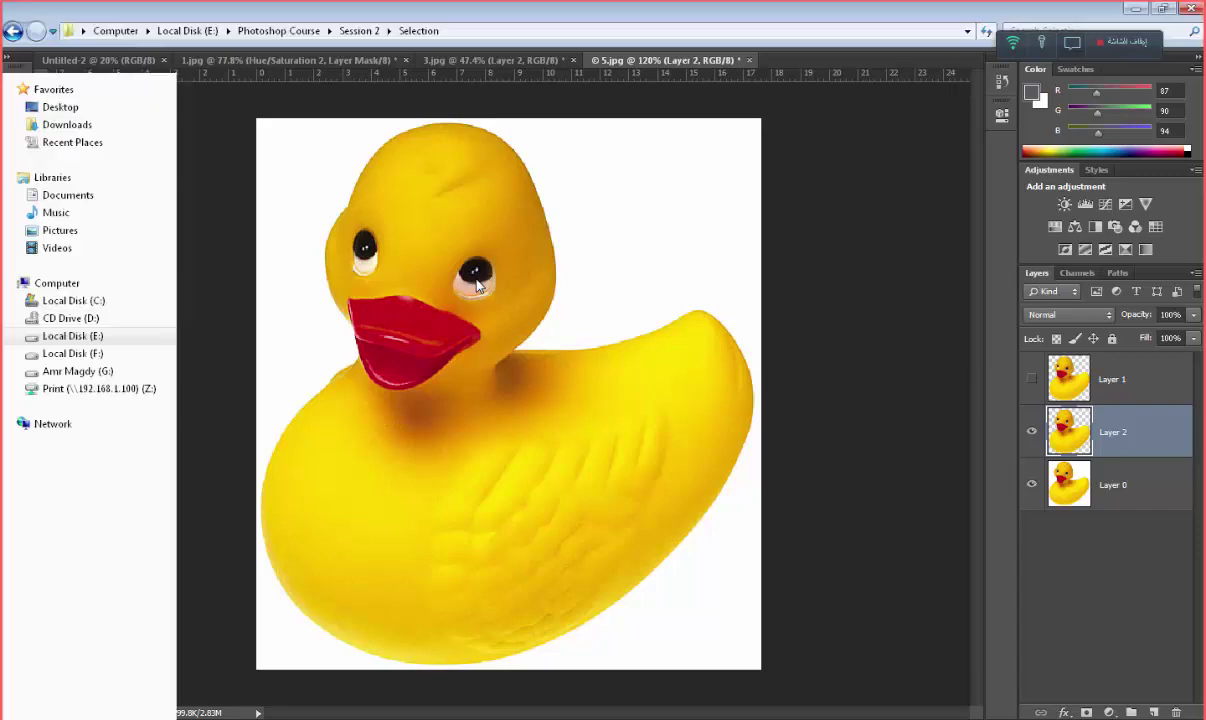
pyautogui.press('Right')
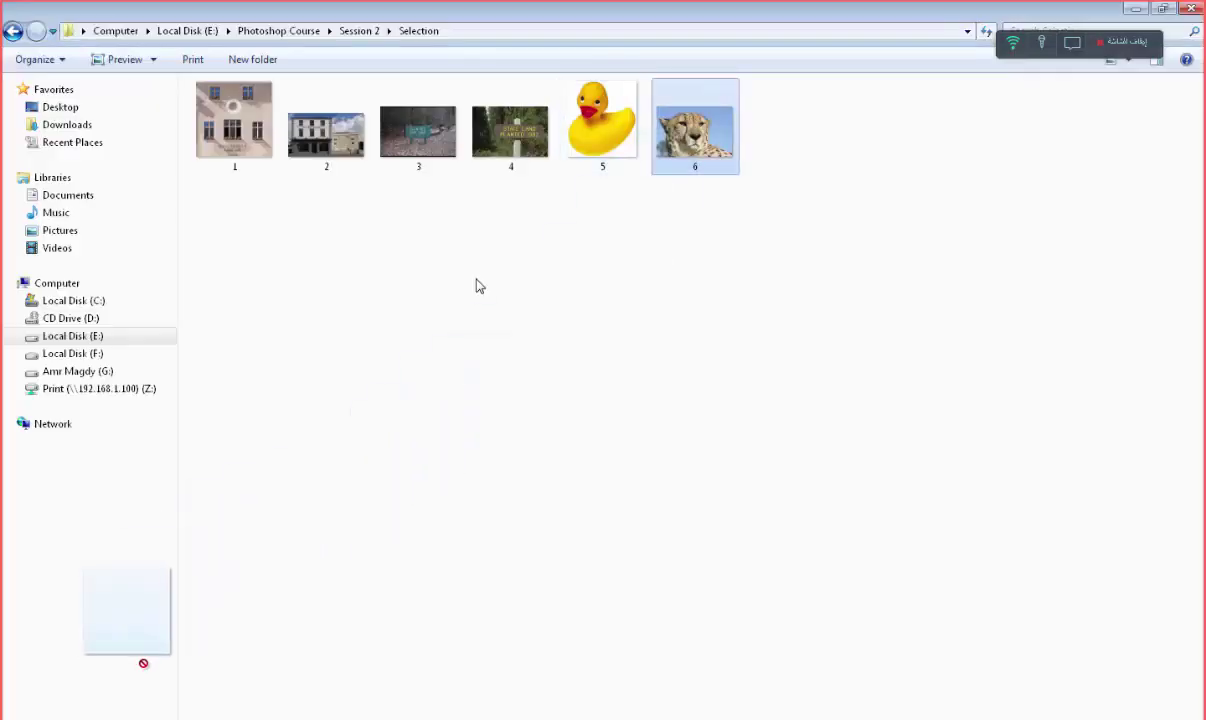
pyautogui.hotkey('alt', 'Tab')
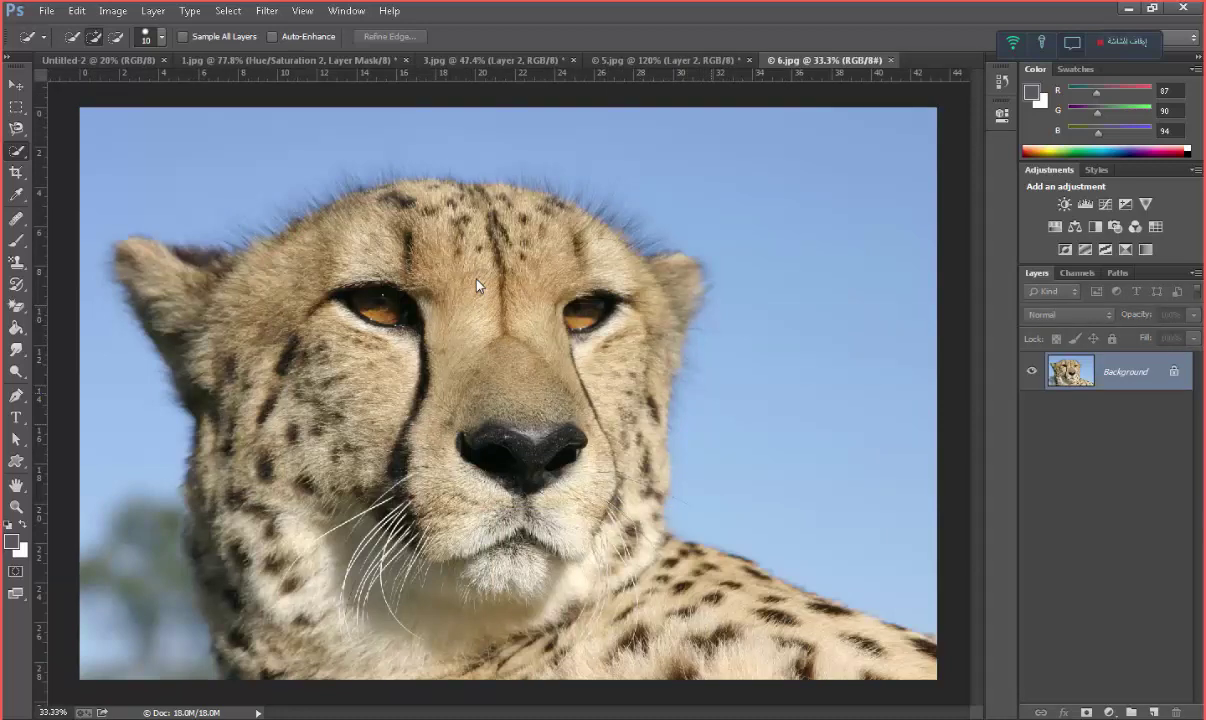
pyautogui.scroll(4, 477, 286)
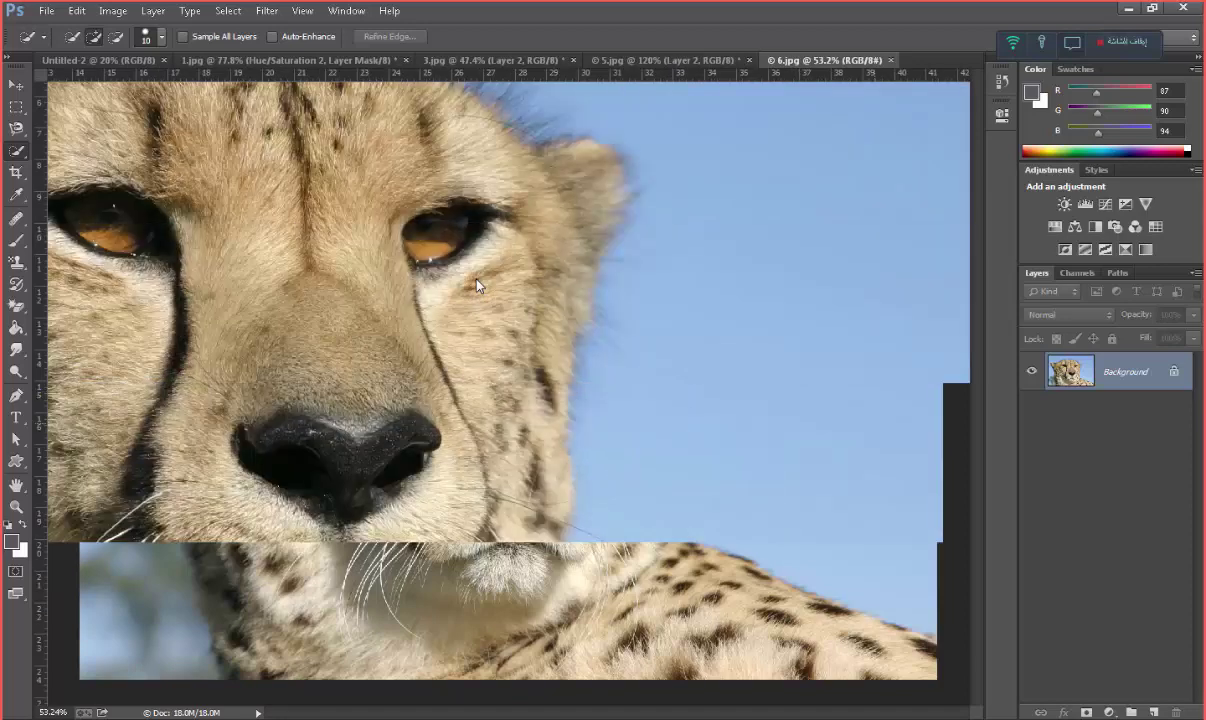
pyautogui.scroll(2, 477, 286)
pyautogui.scroll(2, 477, 286)
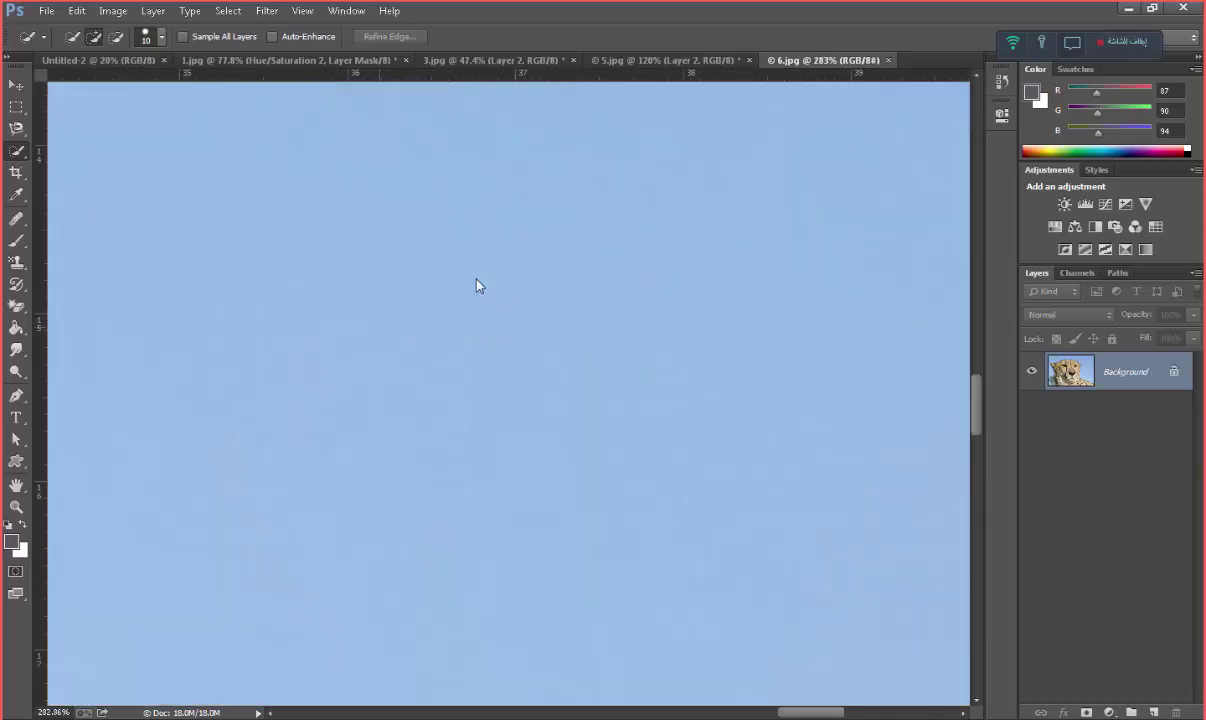
pyautogui.hscroll(-2, 477, 286)
pyautogui.hscroll(-2, 477, 286)
pyautogui.hscroll(-2, 477, 286)
pyautogui.hscroll(-3, 477, 286)
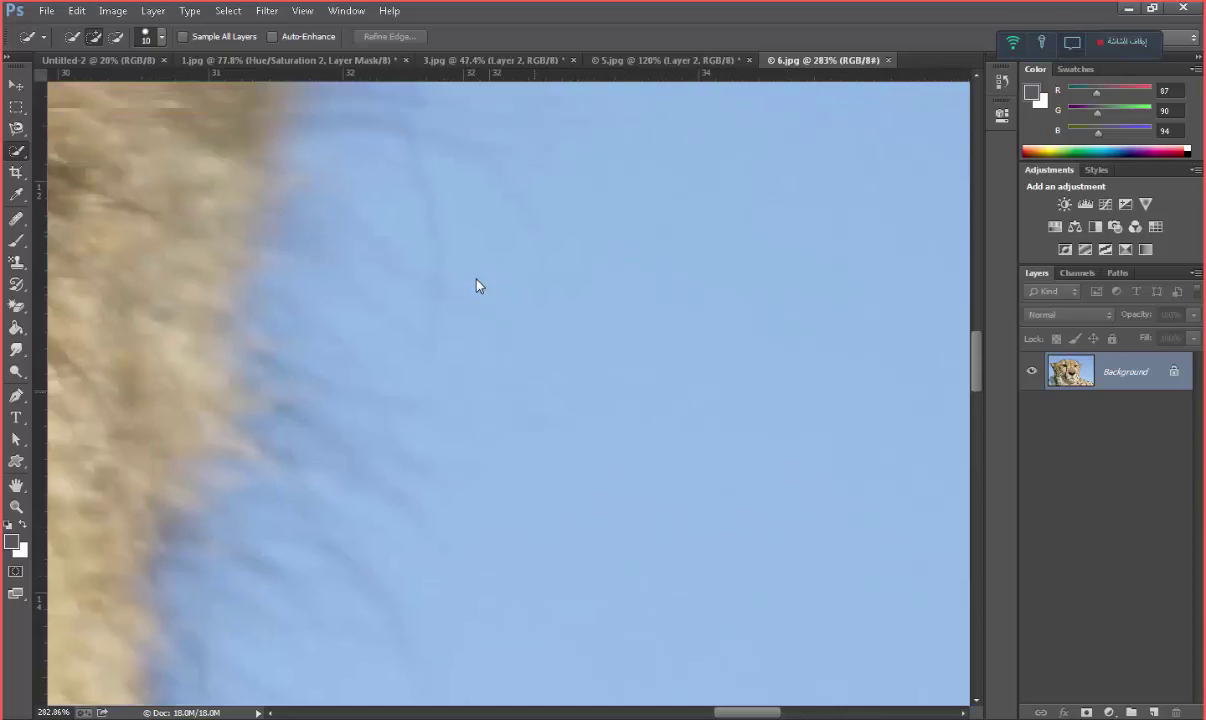
pyautogui.scroll(-1, 477, 286)
pyautogui.scroll(-2, 477, 286)
pyautogui.scroll(-2, 477, 286)
pyautogui.scroll(-2, 477, 286)
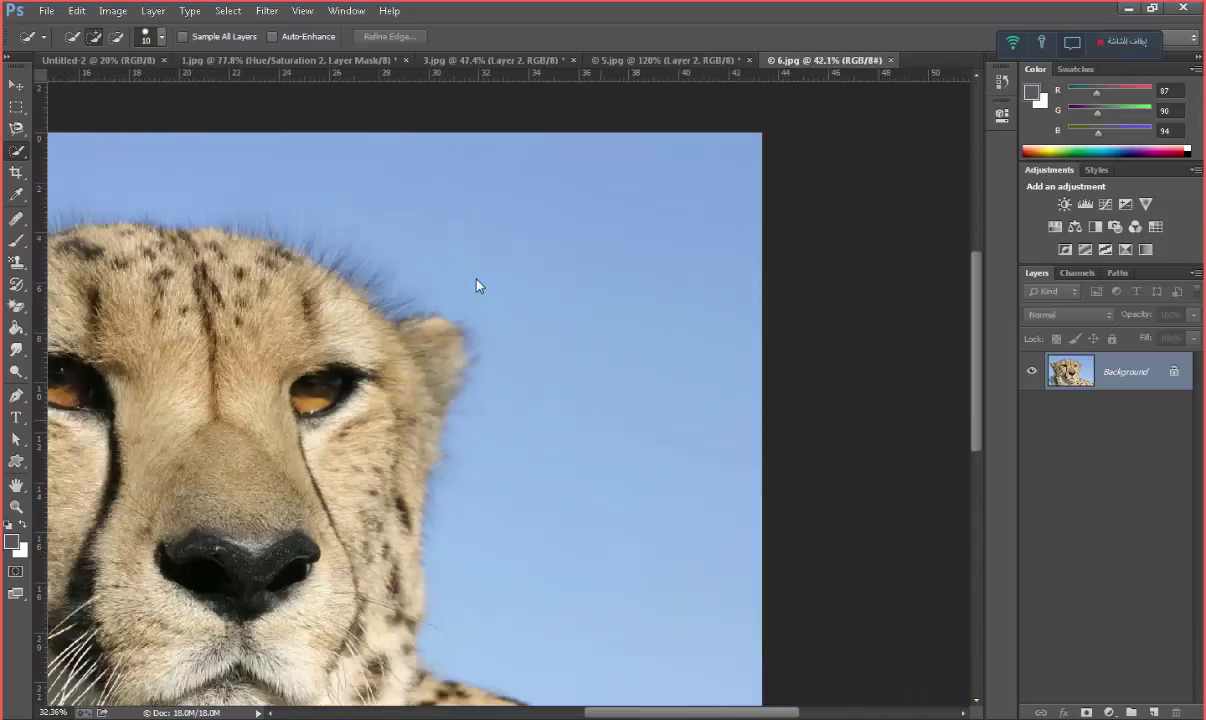
pyautogui.scroll(-1, 477, 286)
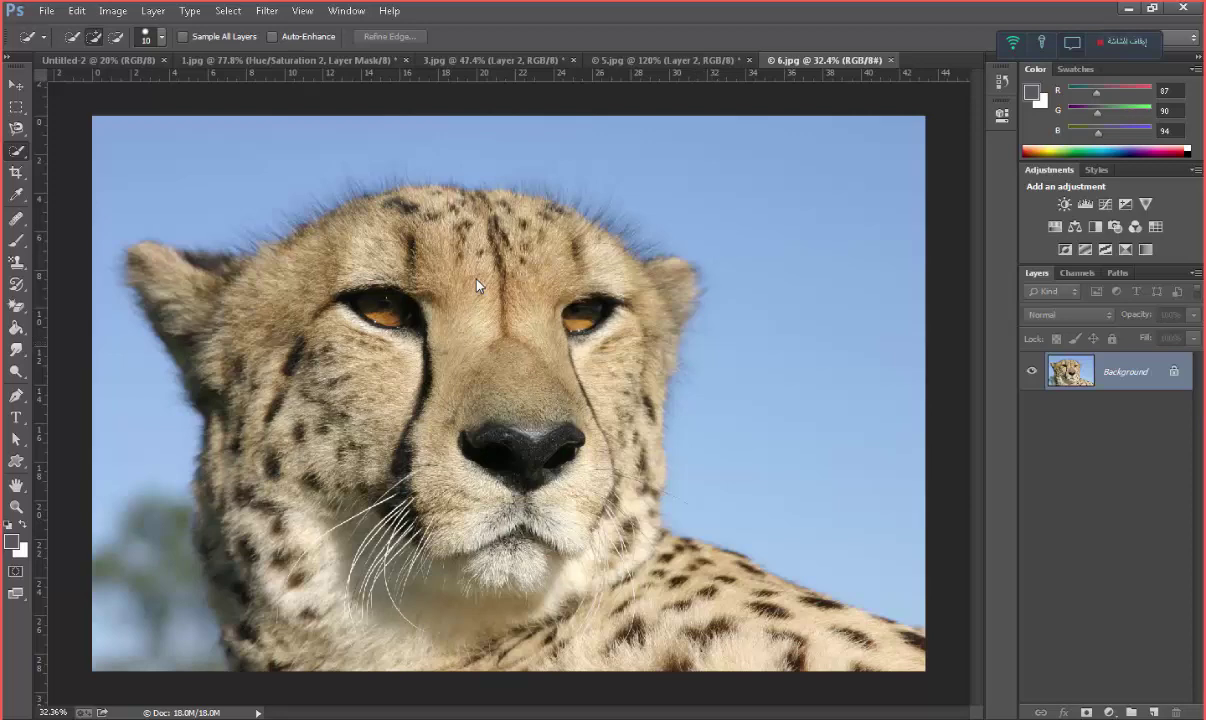
# Test a Magic Wand click on the forehead, then set the Quick Selection brush to 60 px
pyautogui.hotkey('shift', 'w')
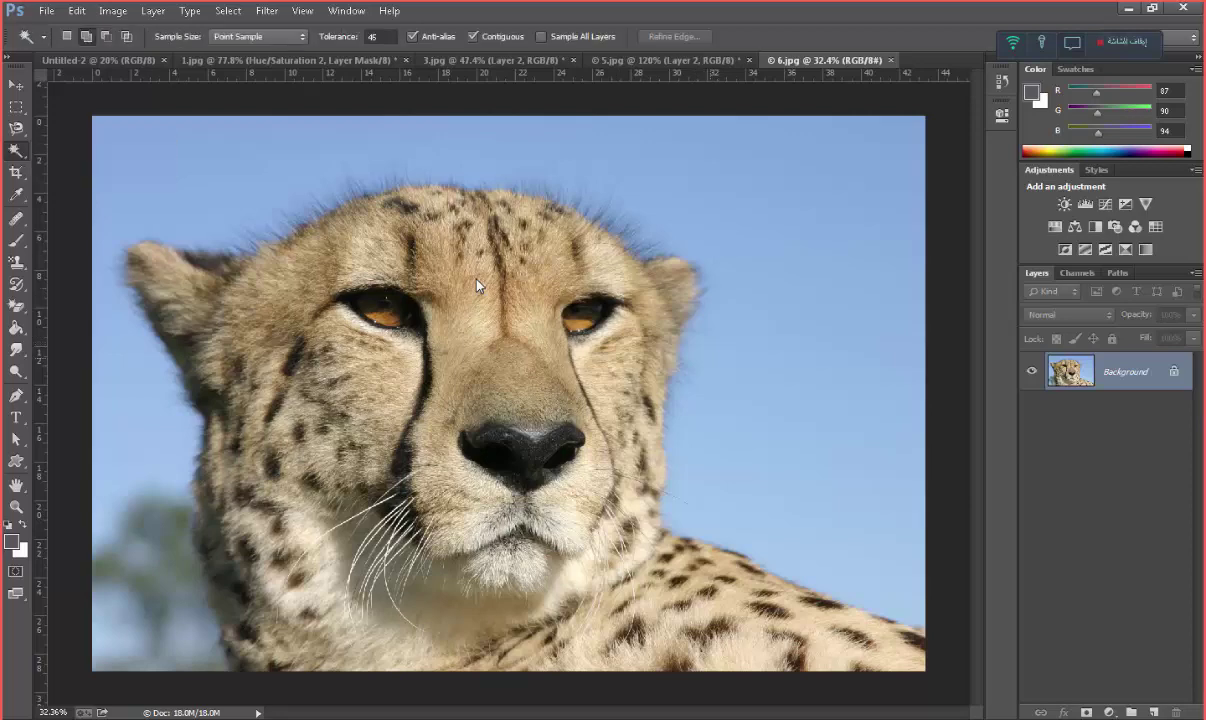
pyautogui.click(477, 285)
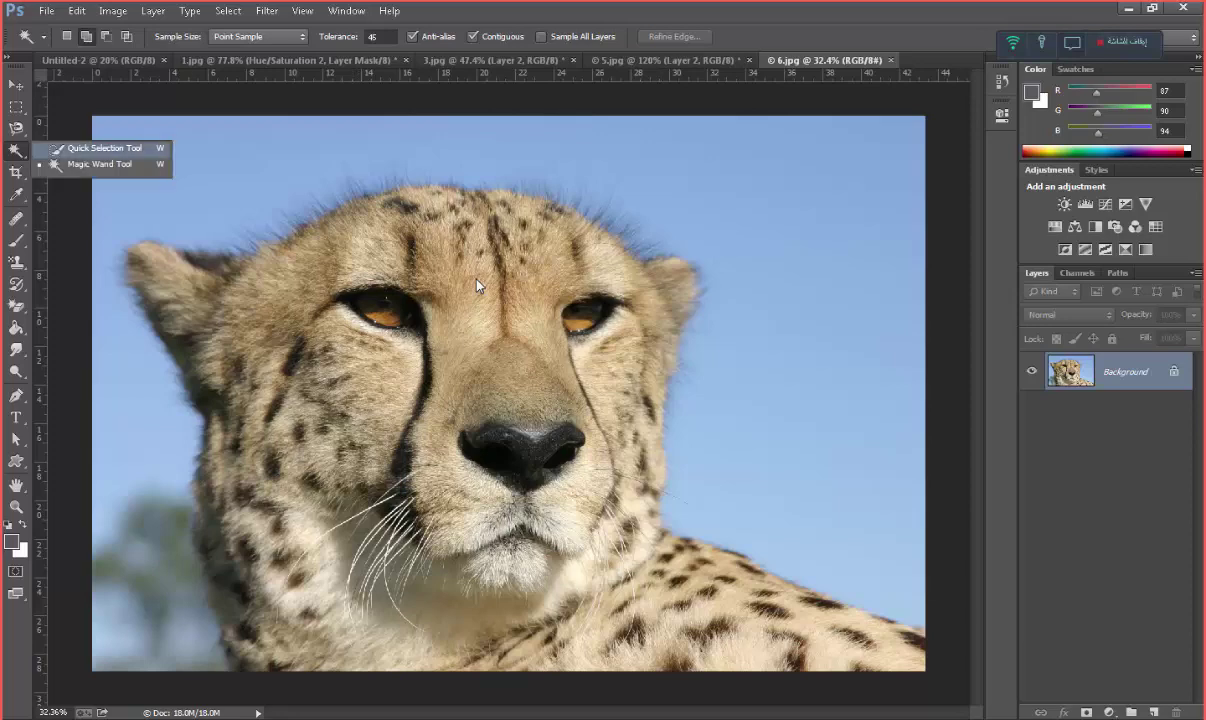
pyautogui.hotkey('shift', 'w')
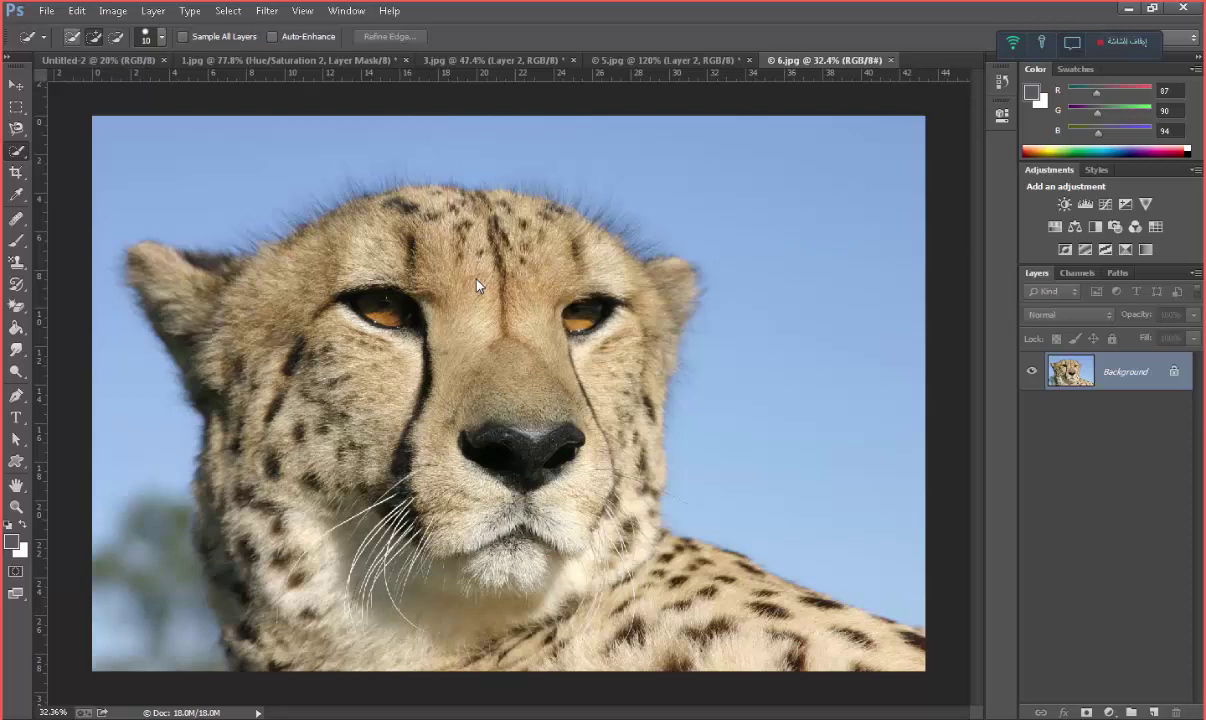
pyautogui.click(153, 36)
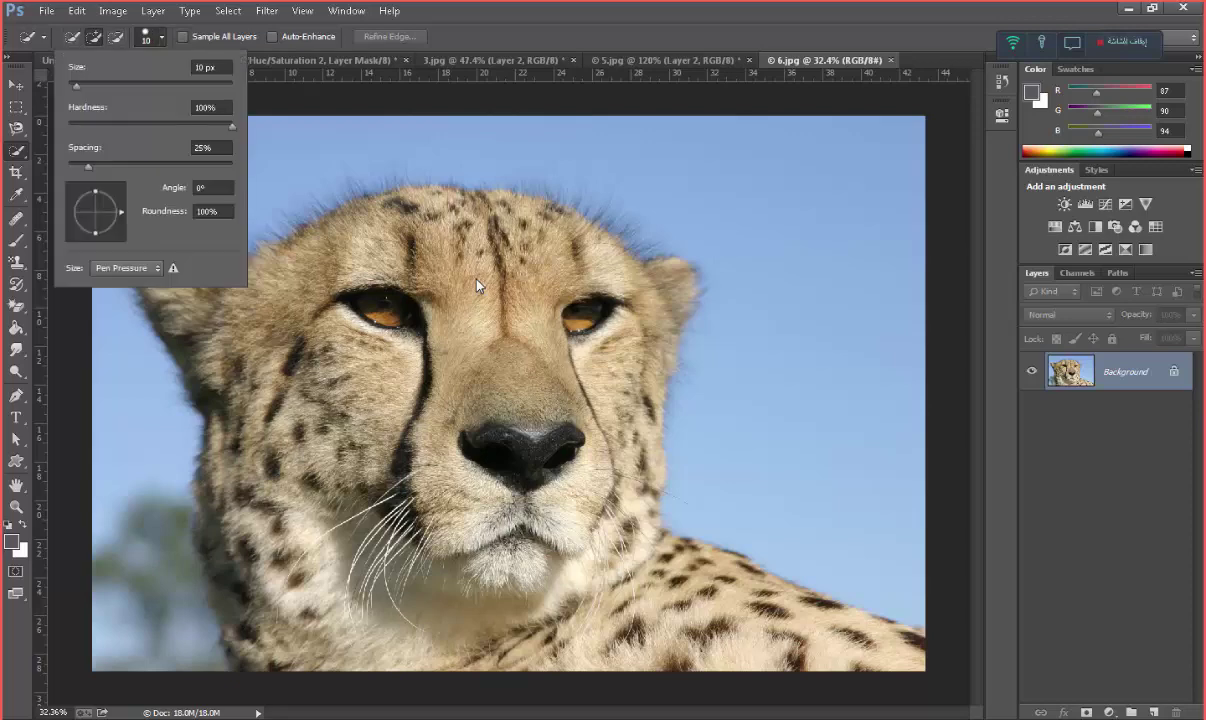
pyautogui.press('Escape')
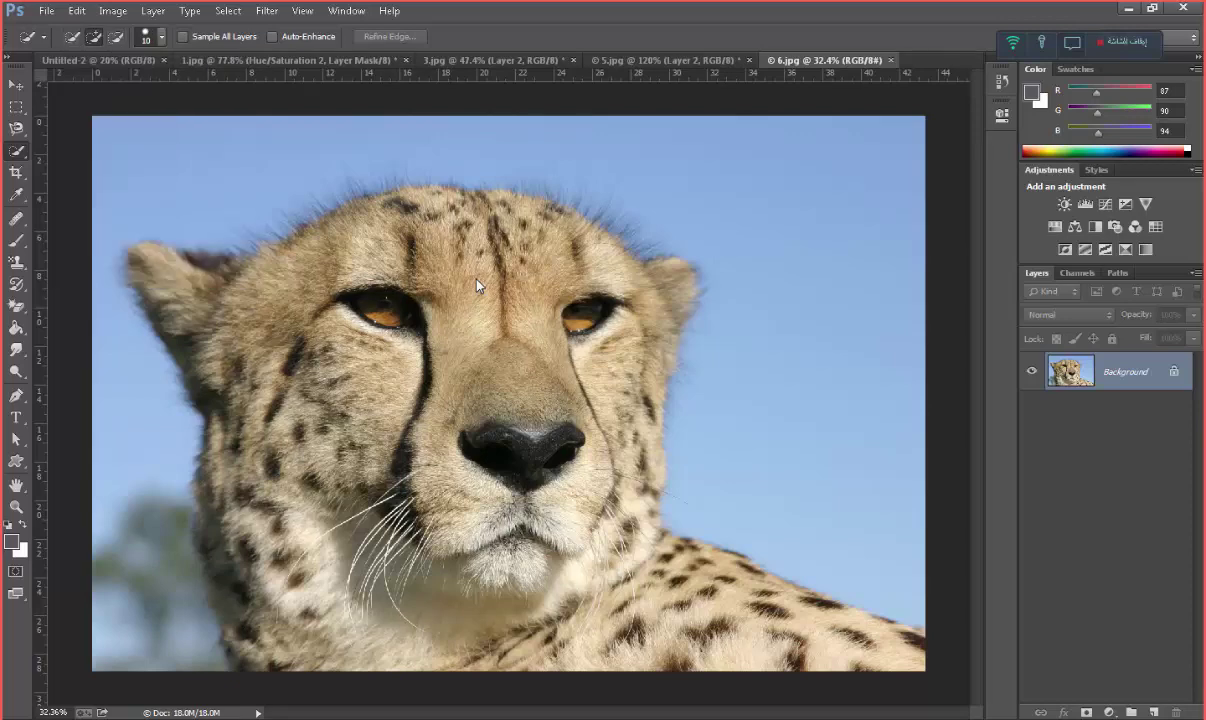
pyautogui.click(153, 36)
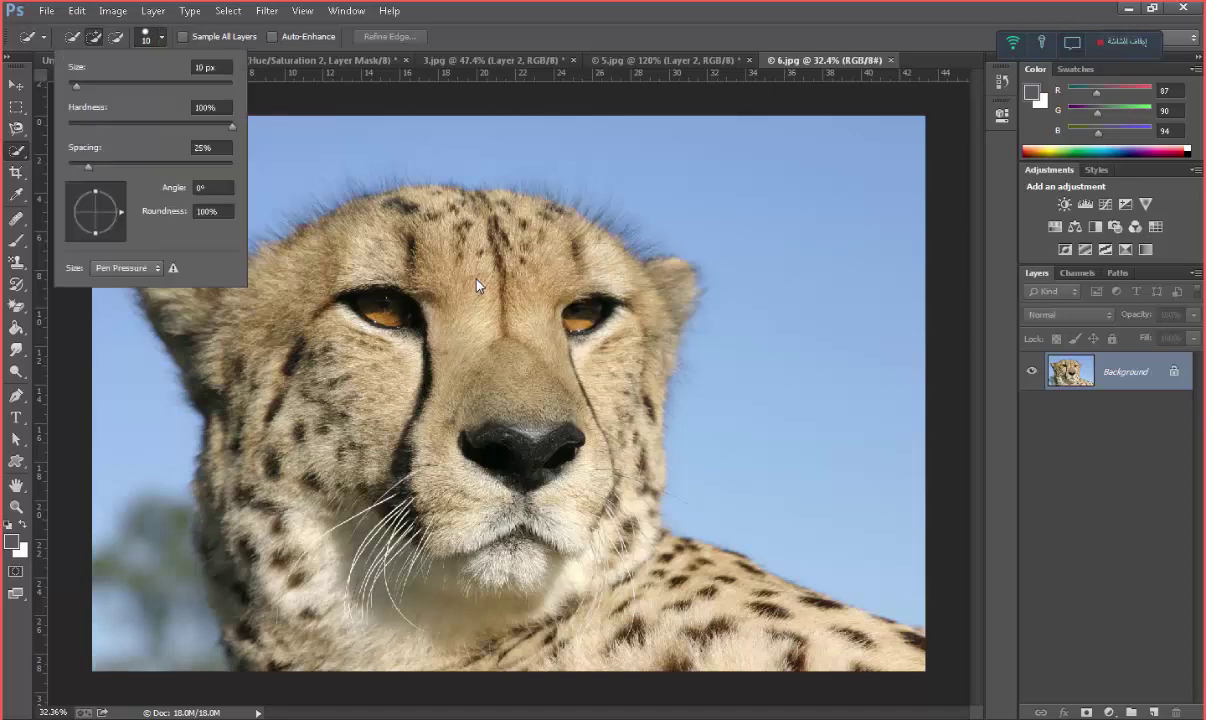
pyautogui.press(']')
pyautogui.press(']')
pyautogui.press(']')
pyautogui.press(']')
pyautogui.press('Return')
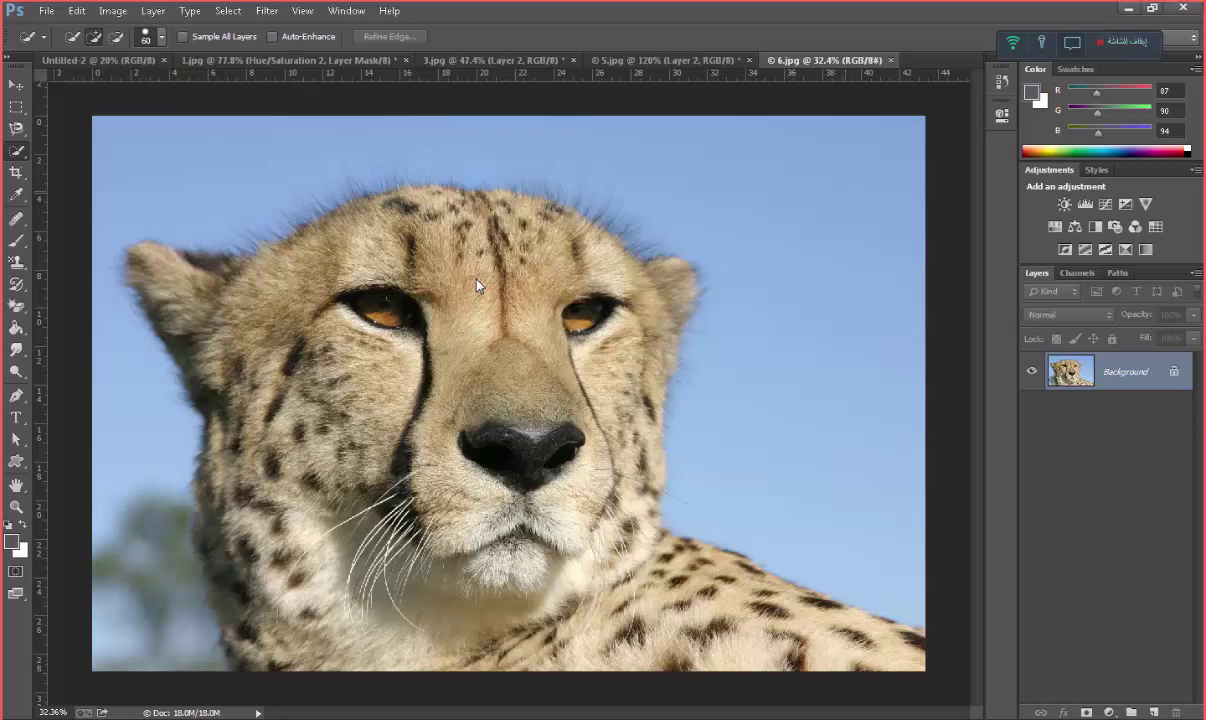
# Quick-select the sky on the right, above the head and to the lower left
pyautogui.moveTo(878, 495)
pyautogui.mouseDown()
pyautogui.moveTo(880, 520)
pyautogui.moveTo(800, 455)
pyautogui.mouseUp()
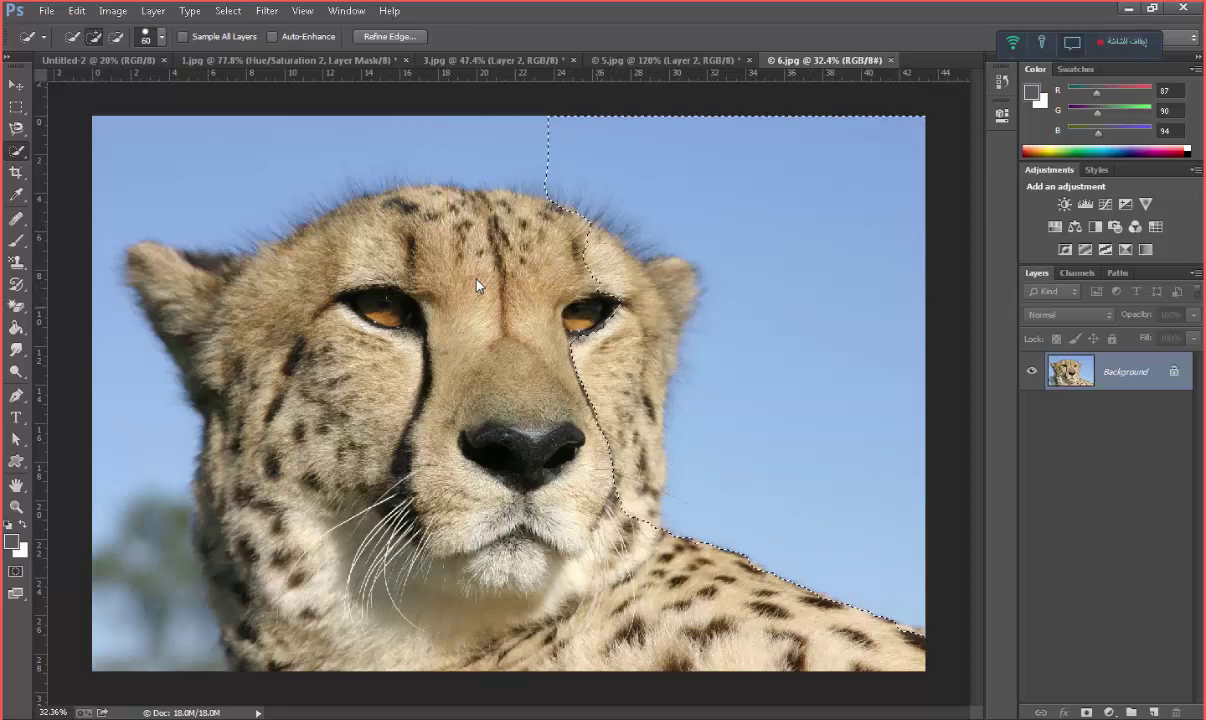
pyautogui.moveTo(530, 150)
pyautogui.mouseDown()
pyautogui.moveTo(340, 150)
pyautogui.moveTo(130, 230)
pyautogui.mouseUp()
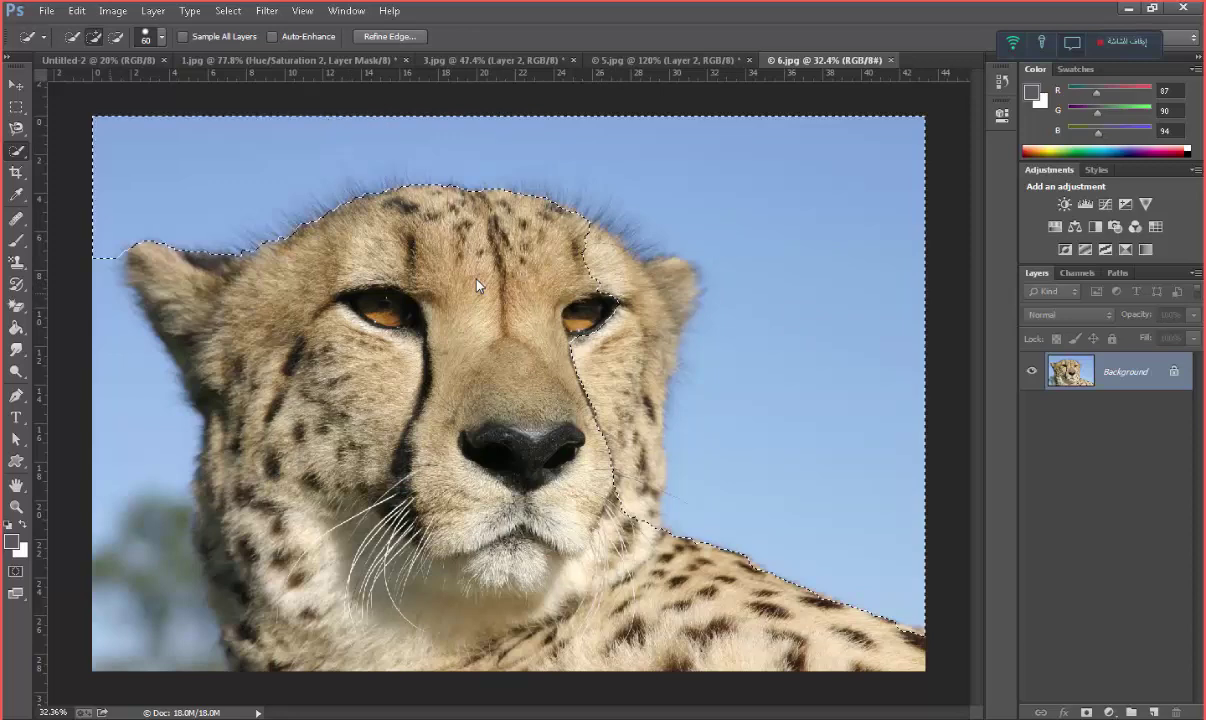
pyautogui.moveTo(130, 335); pyautogui.dragTo(120, 500)
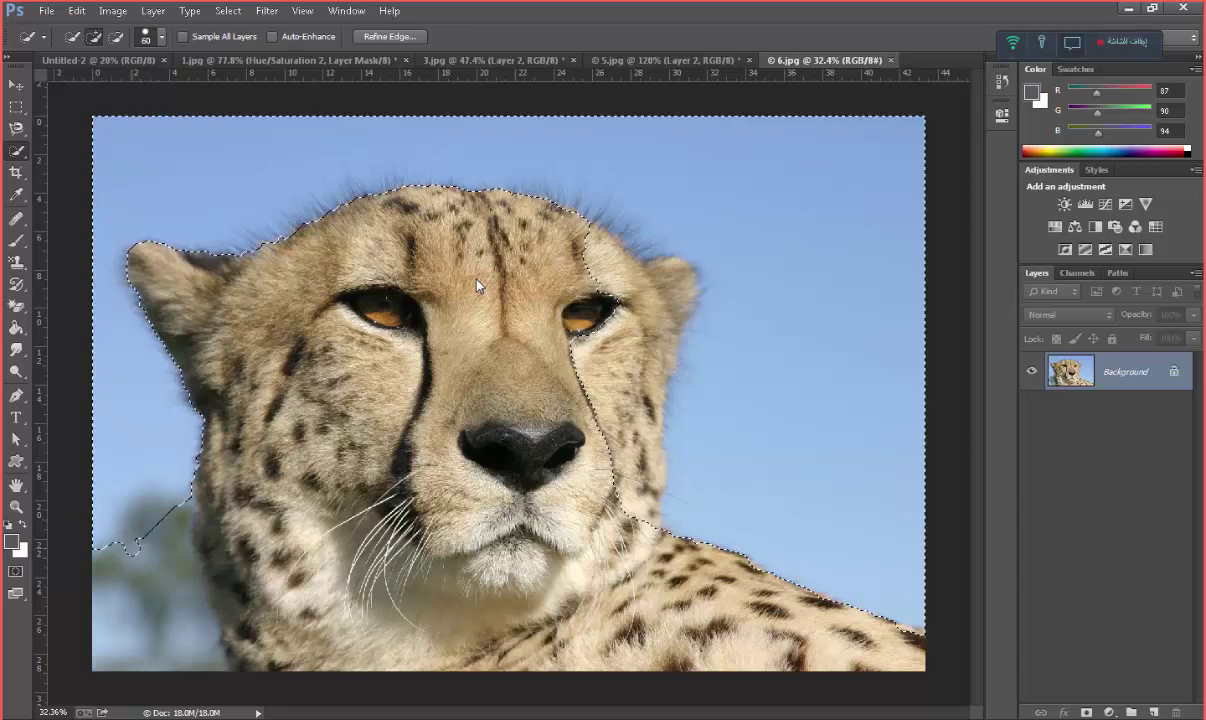
pyautogui.moveTo(150, 500); pyautogui.dragTo(160, 600)
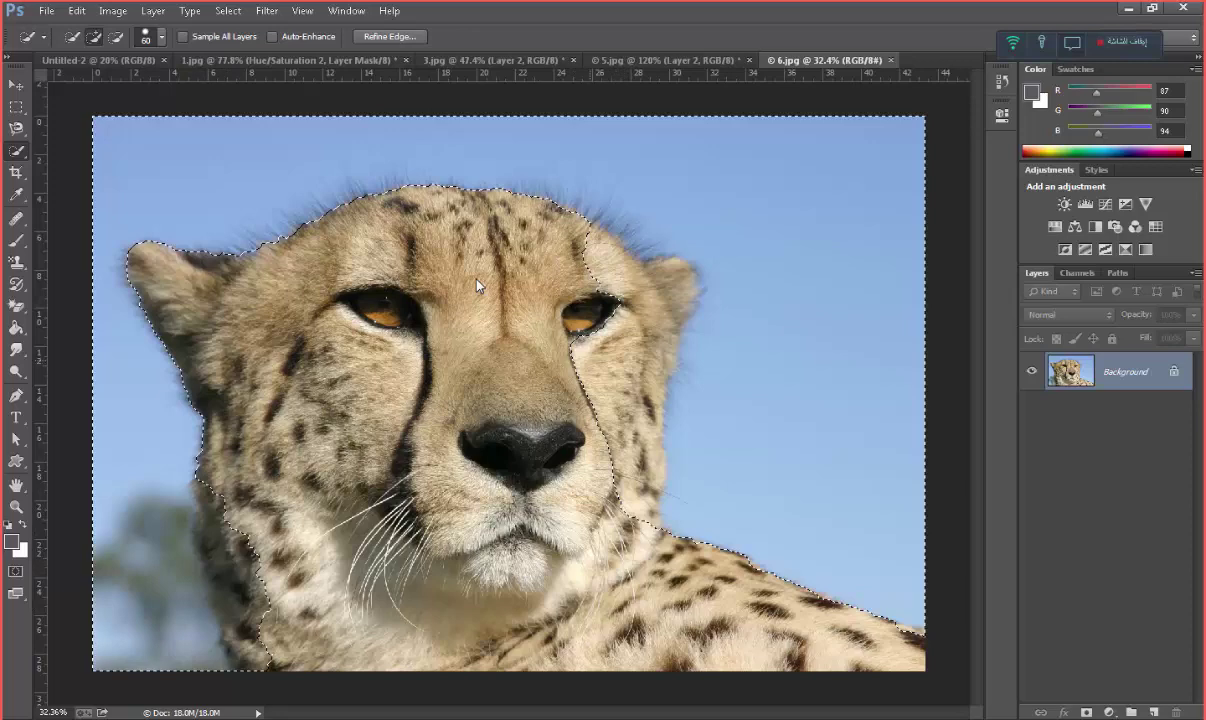
# Subtract the right ear and refine the selection edge along both cheeks
pyautogui.press('alt')
pyautogui.moveTo(555, 227)
pyautogui.mouseDown()
pyautogui.moveTo(640, 265)
pyautogui.moveTo(645, 335)
pyautogui.mouseUp()
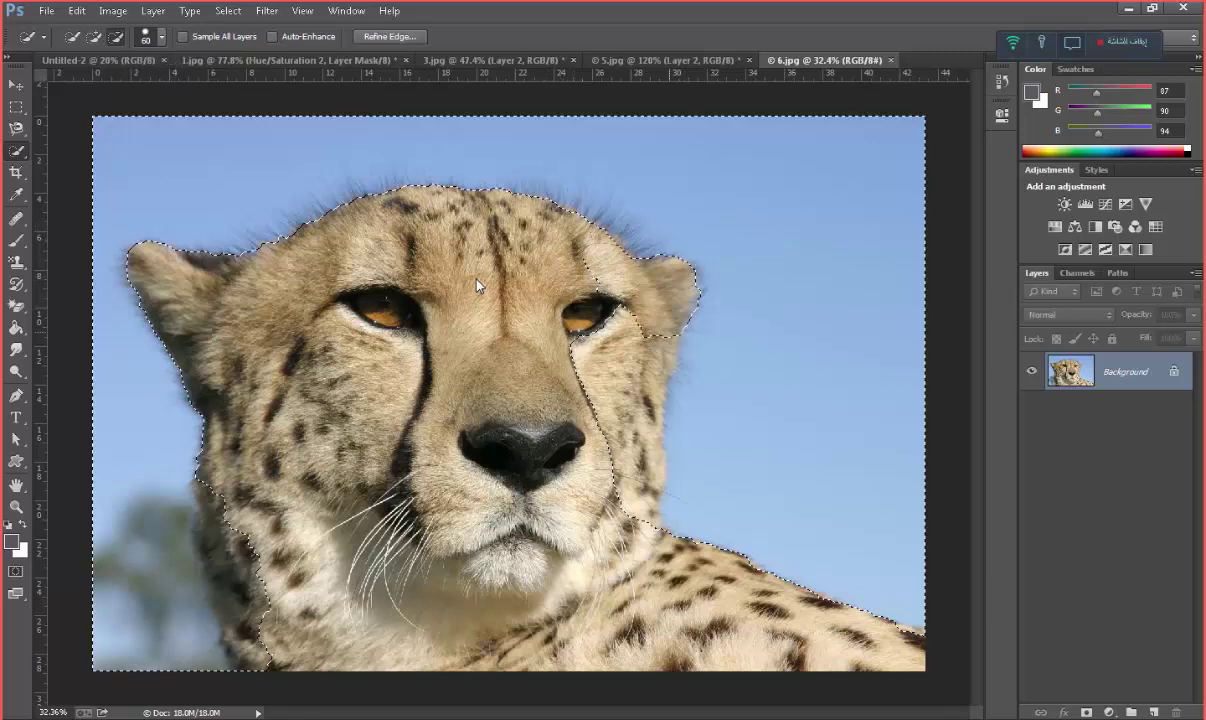
pyautogui.moveTo(615, 415)
pyautogui.mouseDown()
pyautogui.moveTo(645, 435)
pyautogui.moveTo(615, 440)
pyautogui.moveTo(615, 488)
pyautogui.mouseUp()
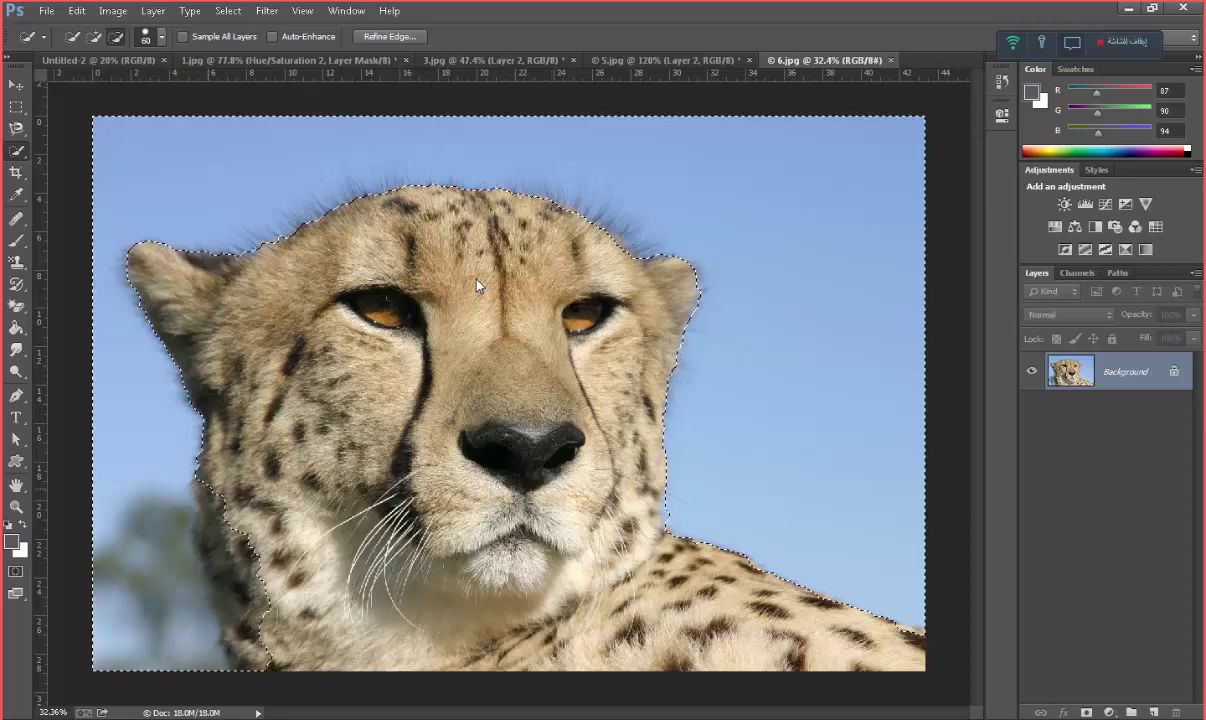
pyautogui.moveTo(195, 495)
pyautogui.mouseDown()
pyautogui.moveTo(220, 595)
pyautogui.moveTo(235, 570)
pyautogui.moveTo(210, 625)
pyautogui.mouseUp()
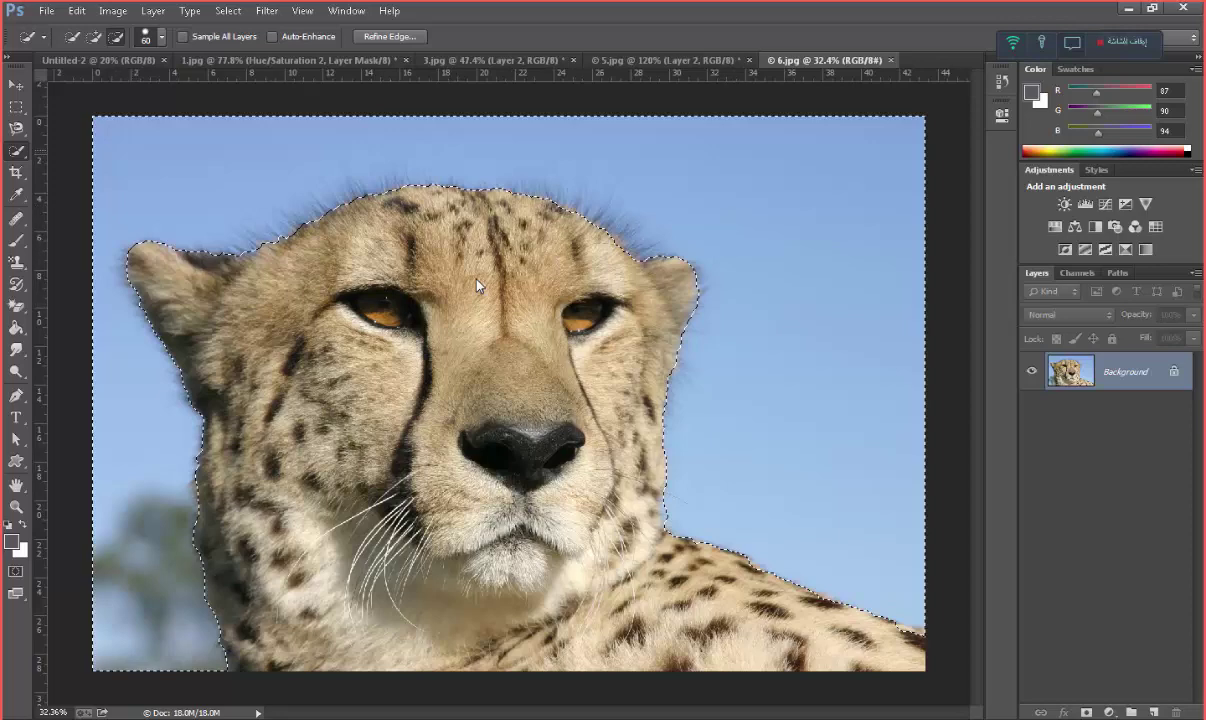
# Invert the selection so the cheetah's head and shoulders are selected
pyautogui.hotkey('alt', 's')
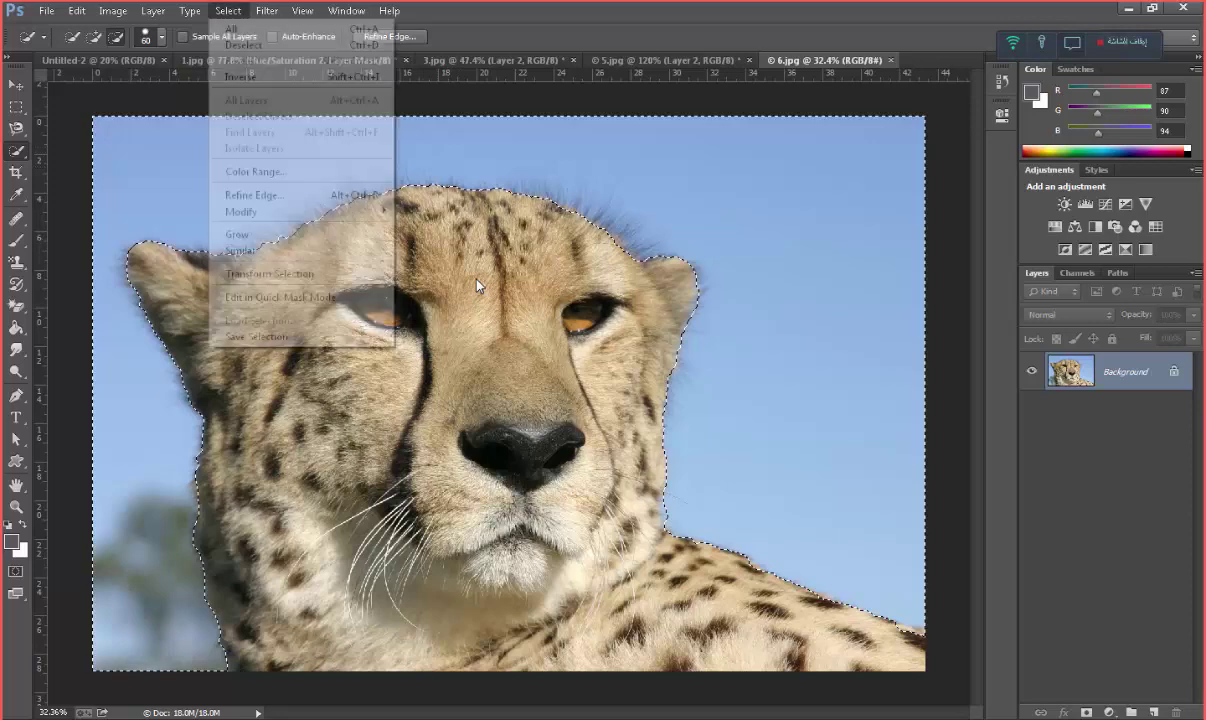
pyautogui.press('Down')
pyautogui.press('Down')
pyautogui.press('Down')
pyautogui.press('Return')
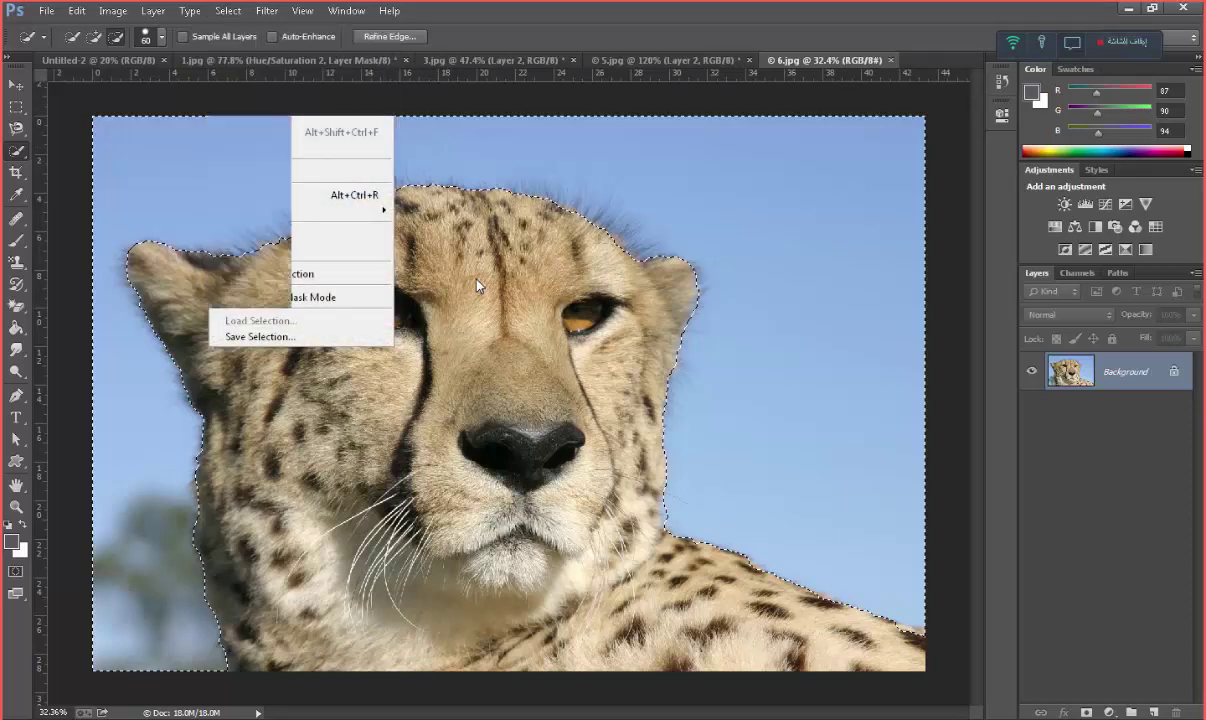
pyautogui.press('v')
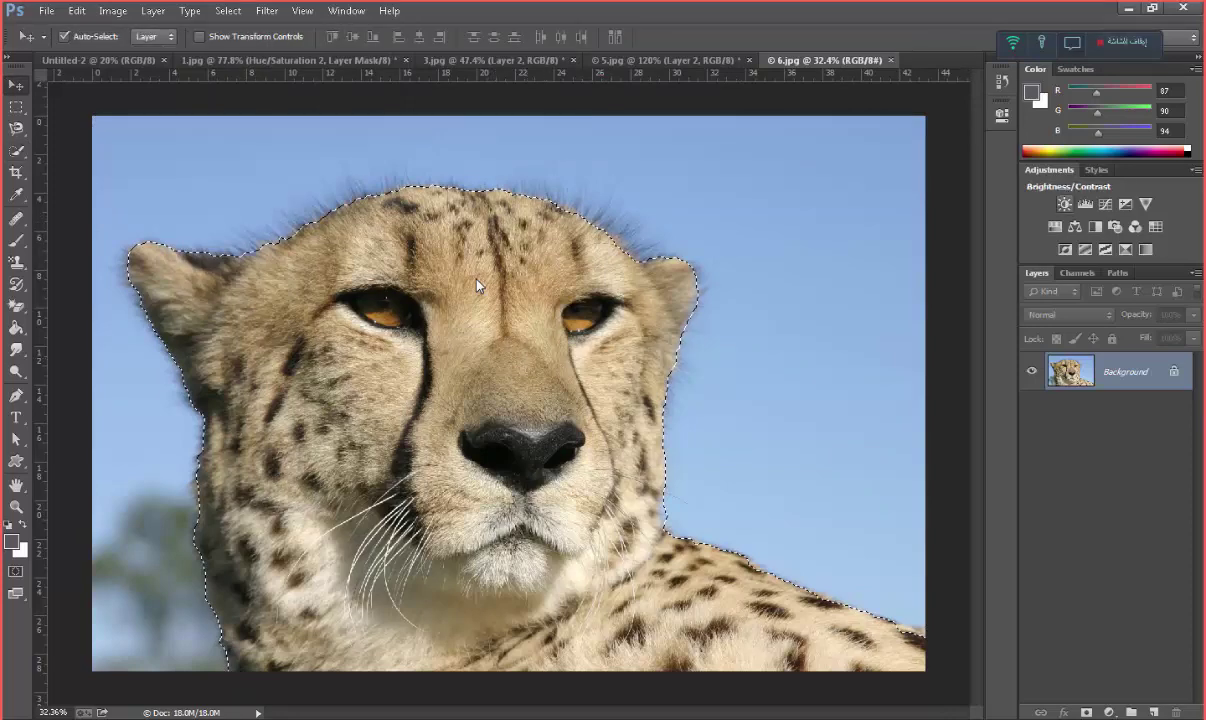
# Add a Brightness/Contrast layer (22/30) masked to the cheetah
pyautogui.click(1064, 203)
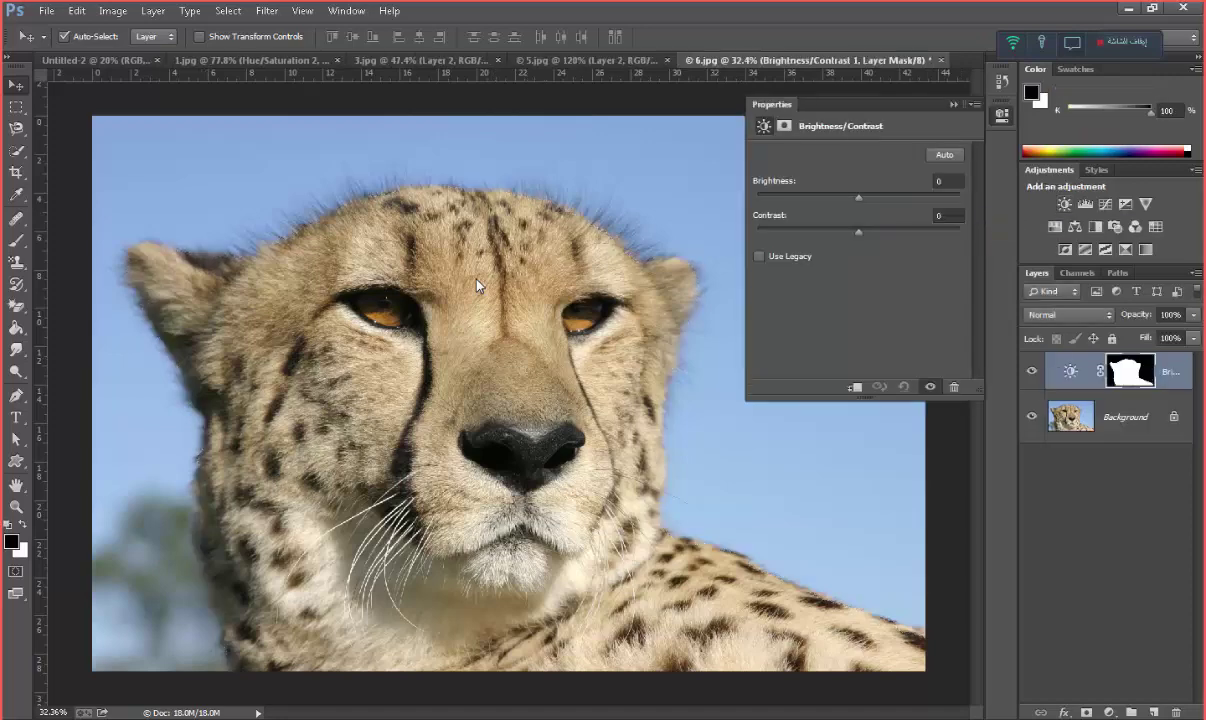
pyautogui.moveTo(856, 197)
pyautogui.mouseDown()
pyautogui.moveTo(873, 197)
pyautogui.moveTo(866, 231)
pyautogui.moveTo(888, 231)
pyautogui.mouseUp()
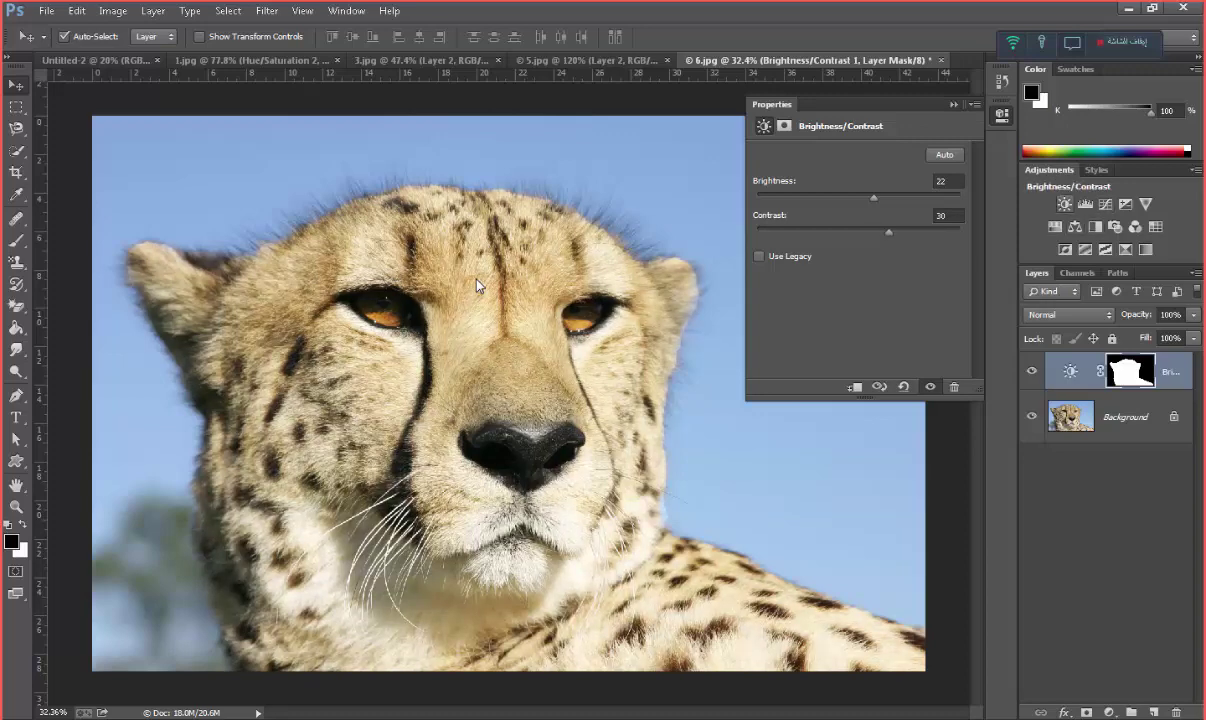
pyautogui.click(1075, 226)
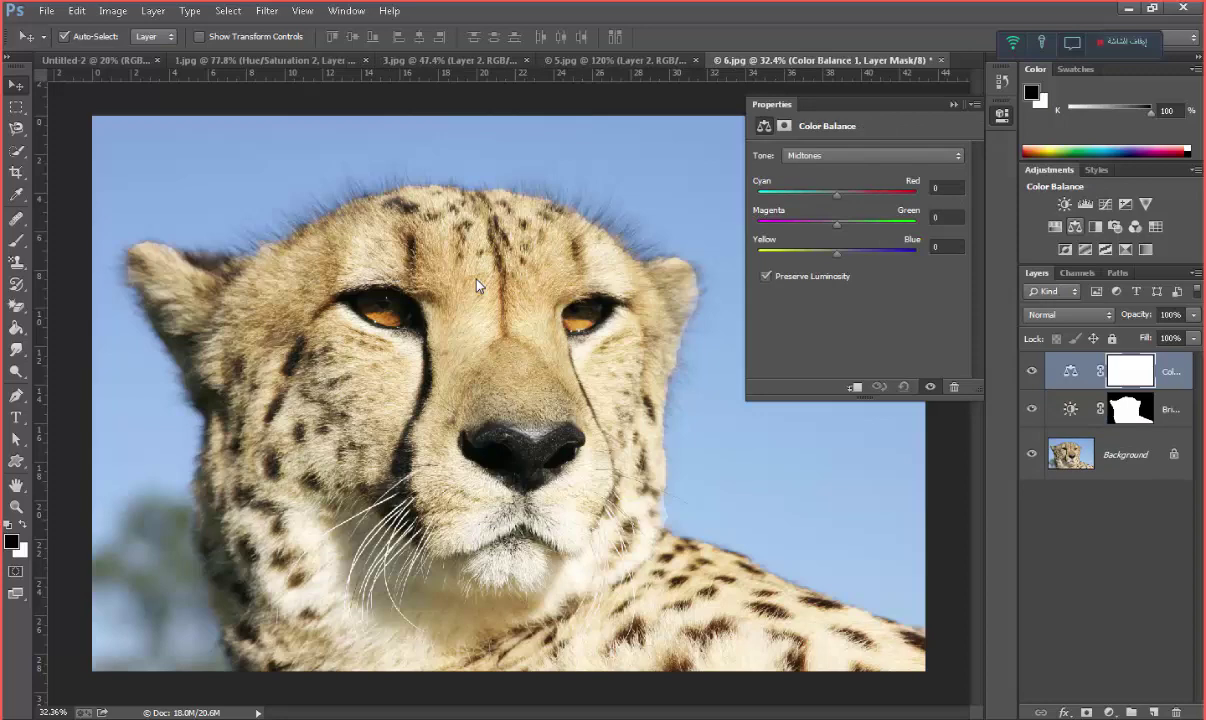
pyautogui.hotkey('ctrl', 'z')
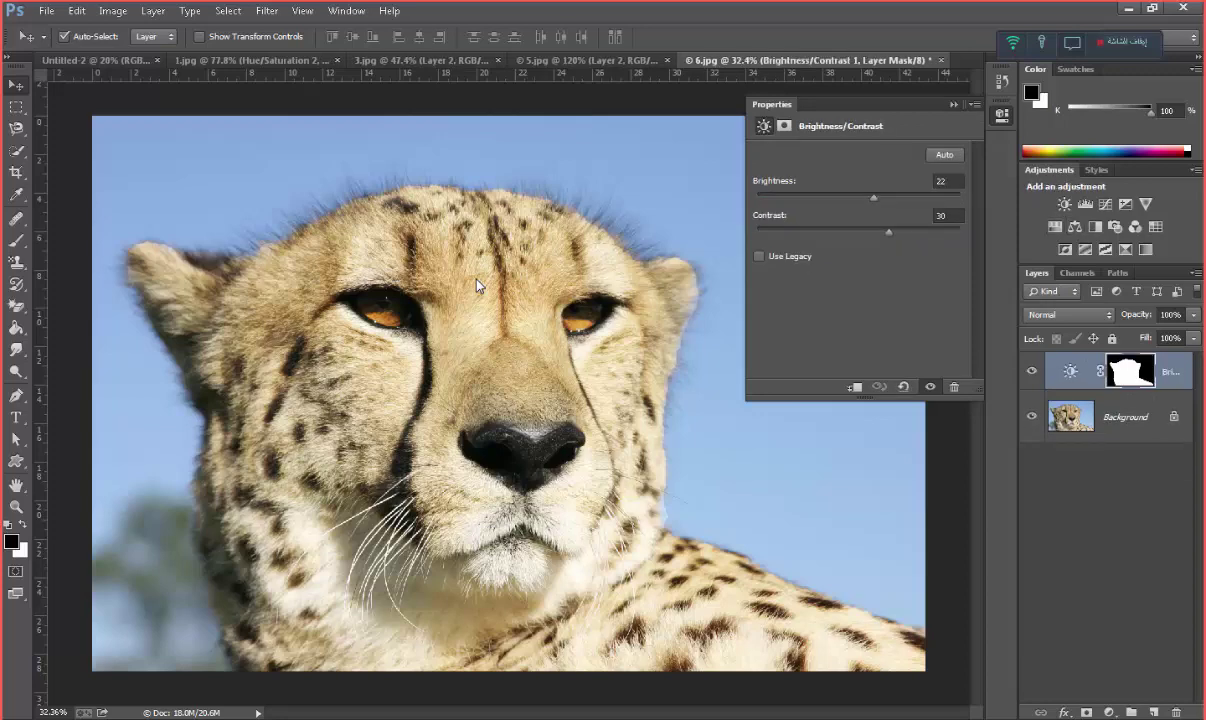
# Add a masked Color Balance with midtones Yellow–Blue −45, then a Color Lookup layer
pyautogui.hotkey('ctrl', 'alt', 'z')
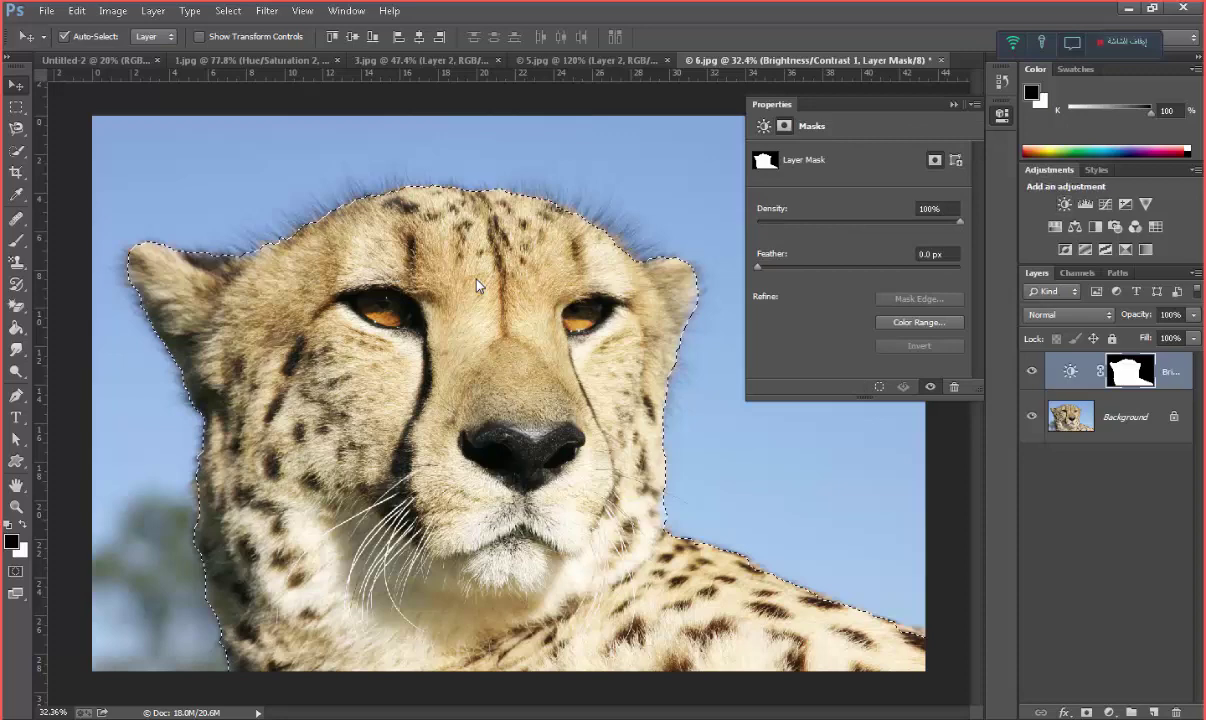
pyautogui.hotkey('ctrl', 'shift', 'z')
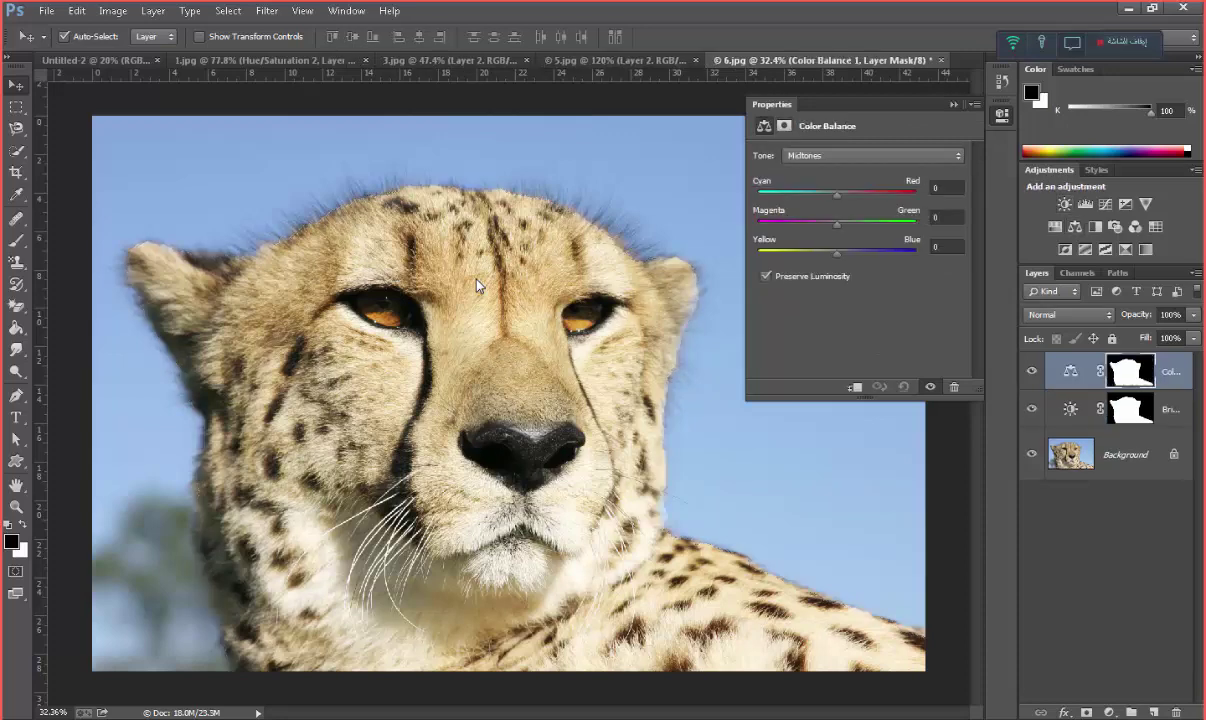
pyautogui.hotkey('ctrl', 'shift', 'z')
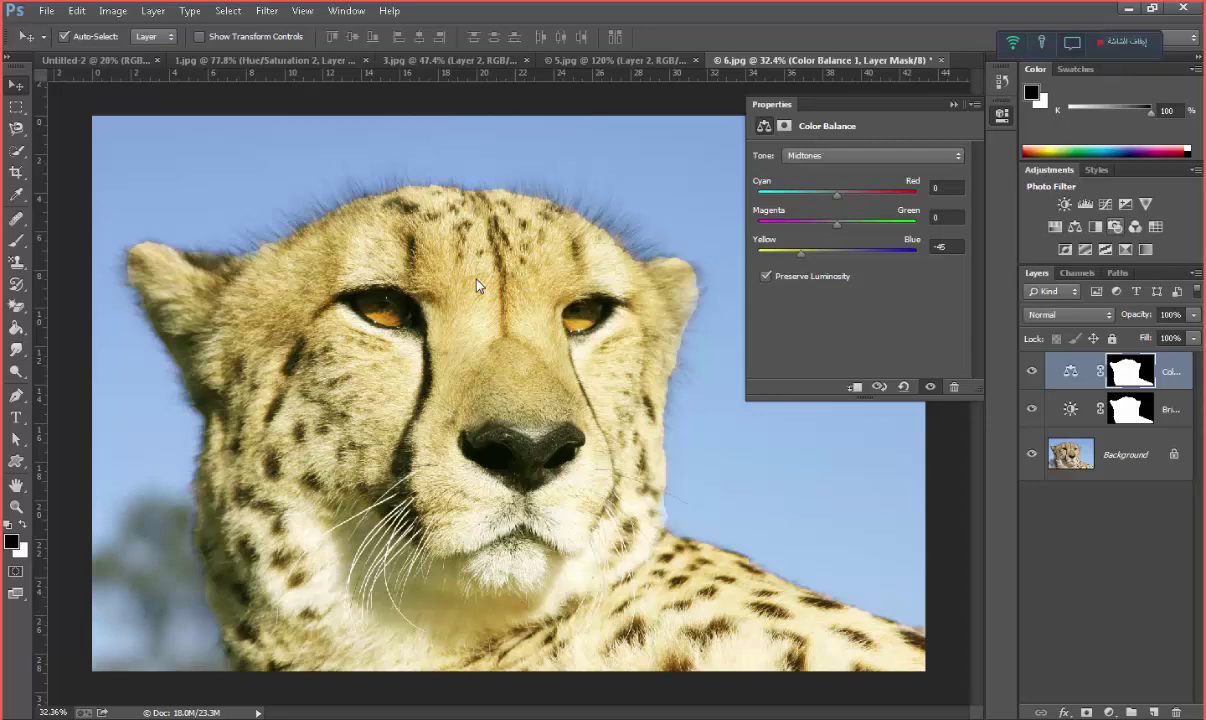
pyautogui.click(1156, 226)
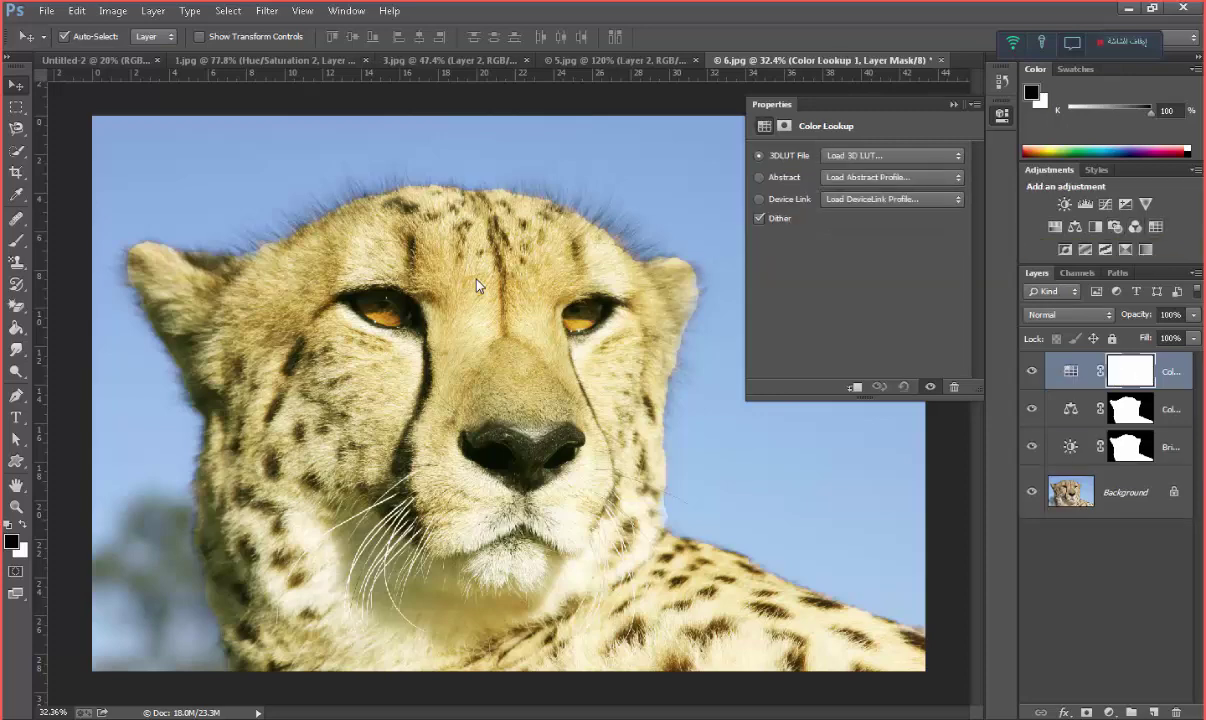
# Apply the FoggyNight.3DL lookup table and set the Color Lookup layer to 63% opacity
pyautogui.click(890, 155)
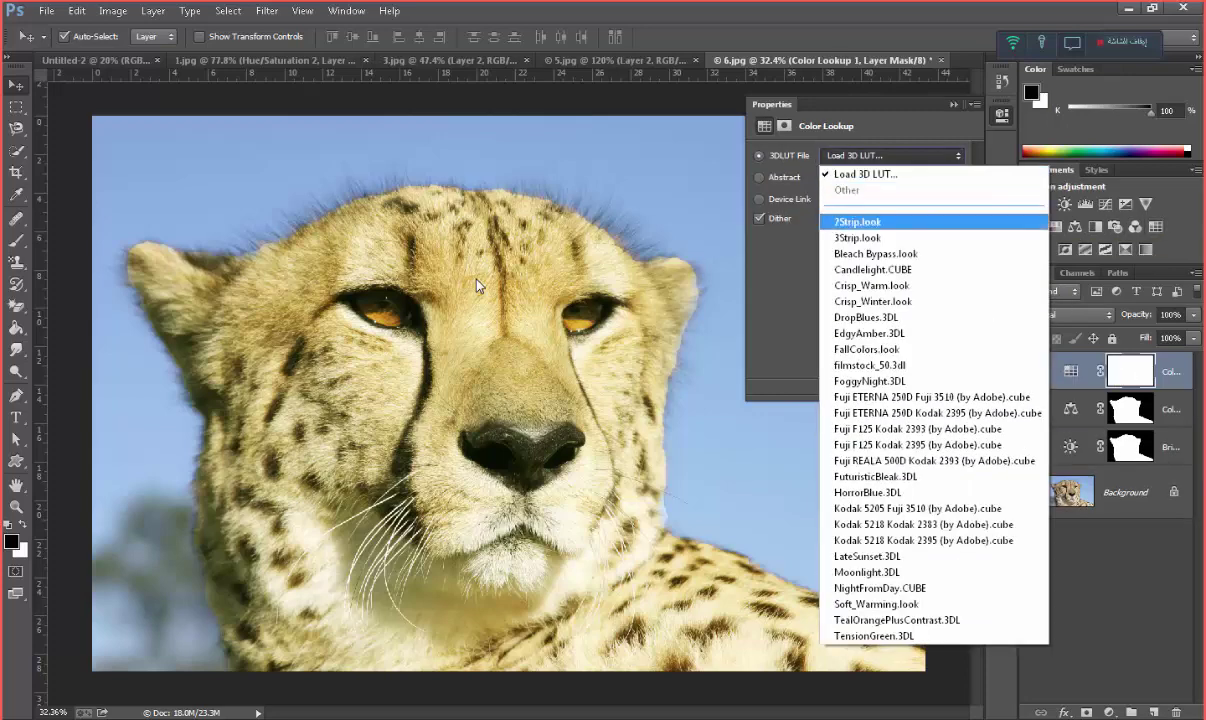
pyautogui.press('Down')
pyautogui.press('Return')
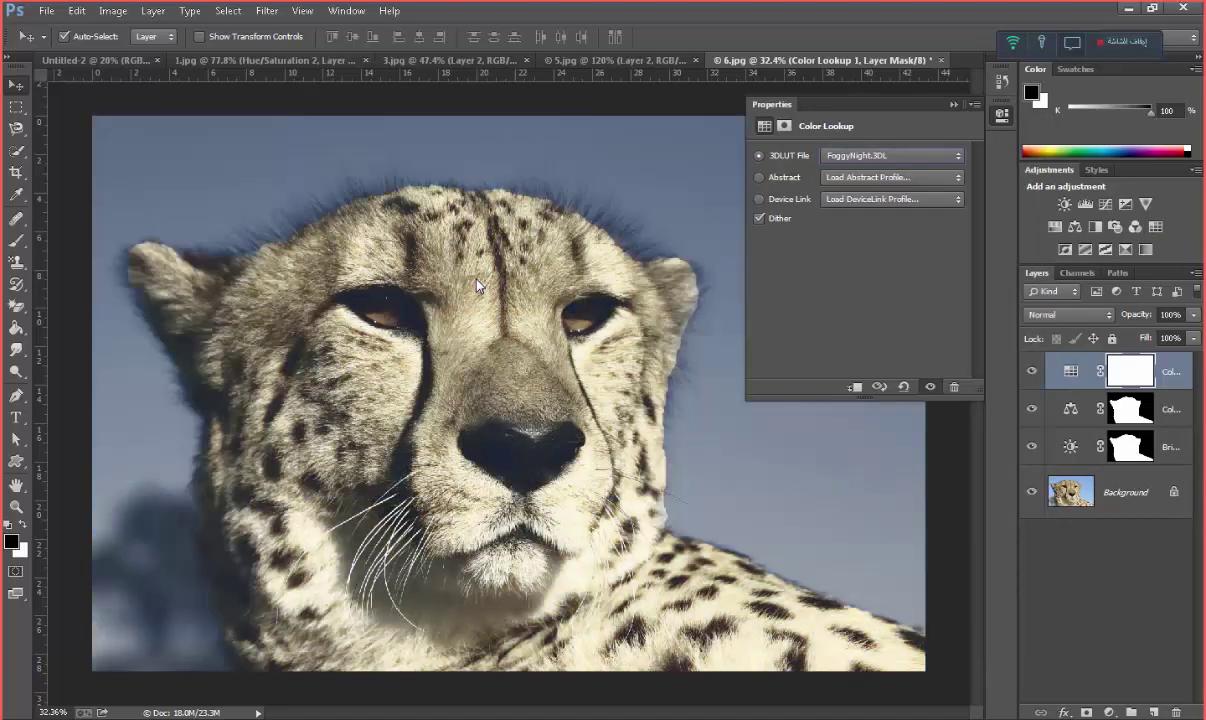
pyautogui.press('6')
pyautogui.press('3')
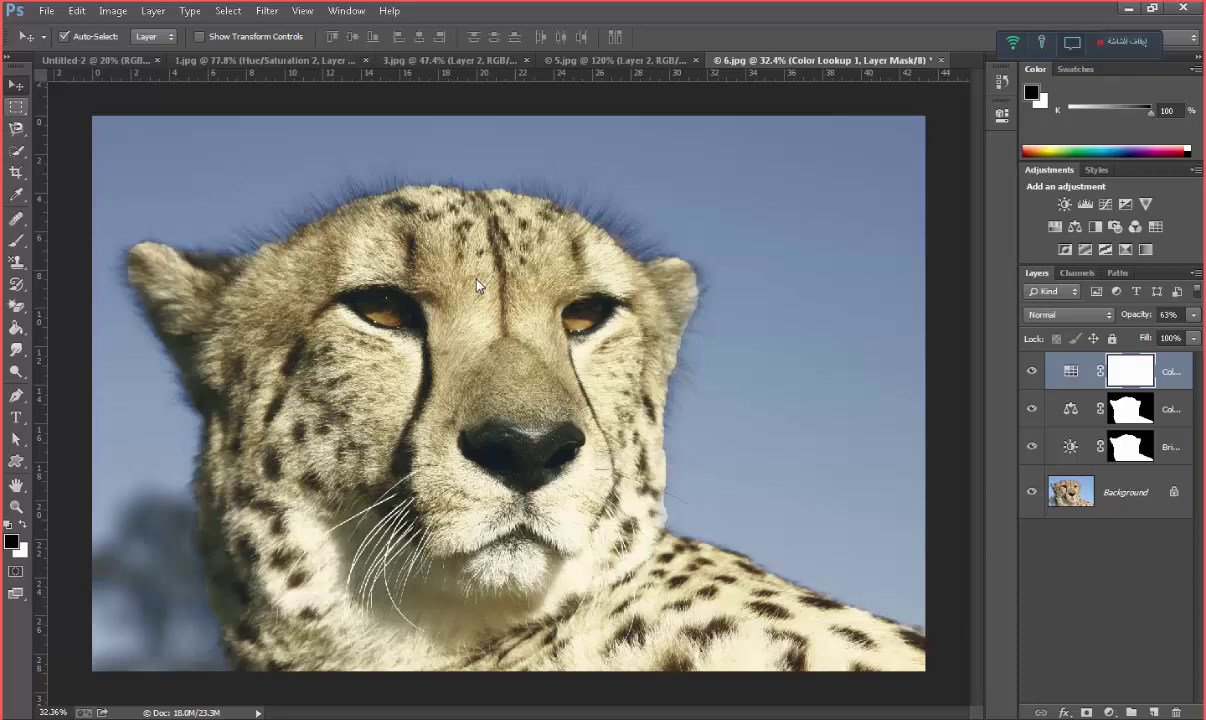
pyautogui.press('l')
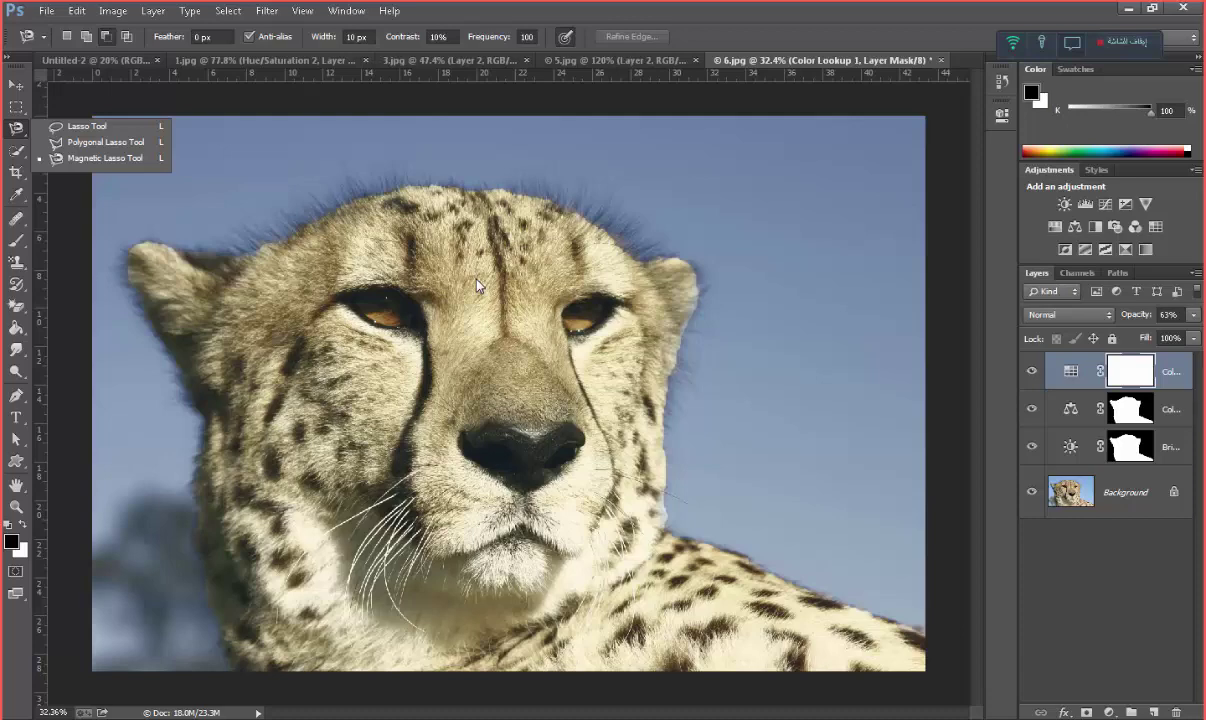
# Cycle between Quick Selection and Magic Wand, then return to the Move tool
pyautogui.press('w')
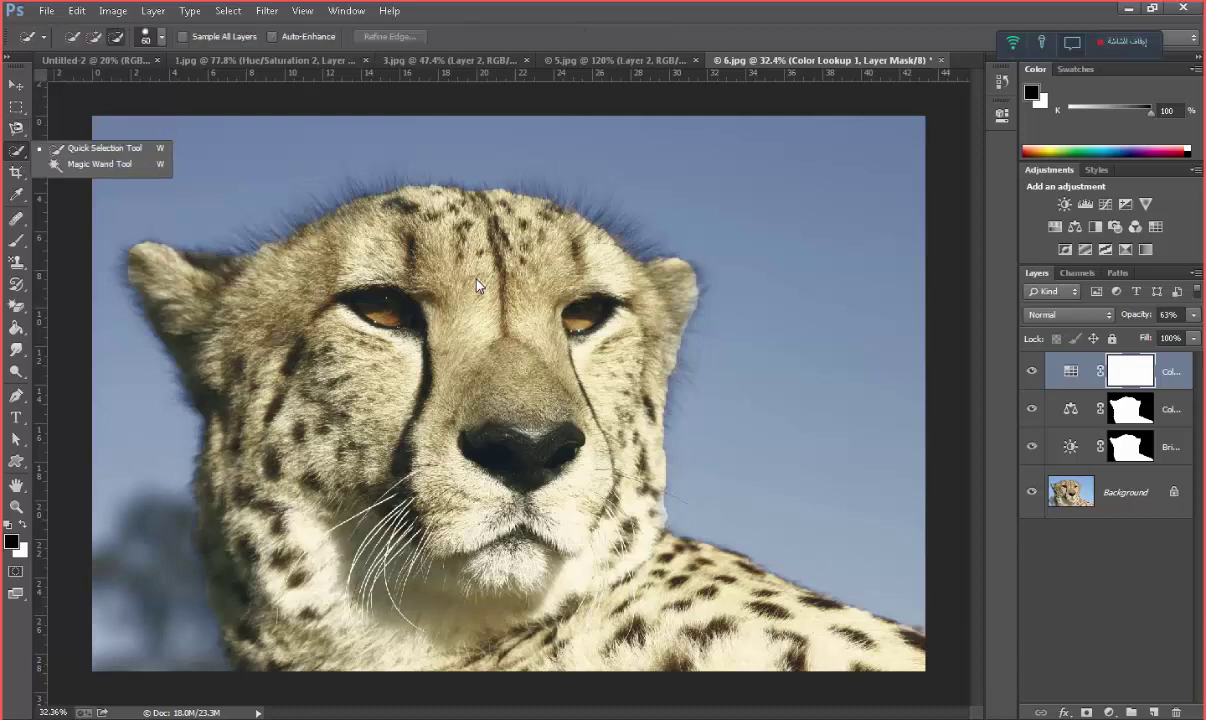
pyautogui.hotkey('shift', 'w')
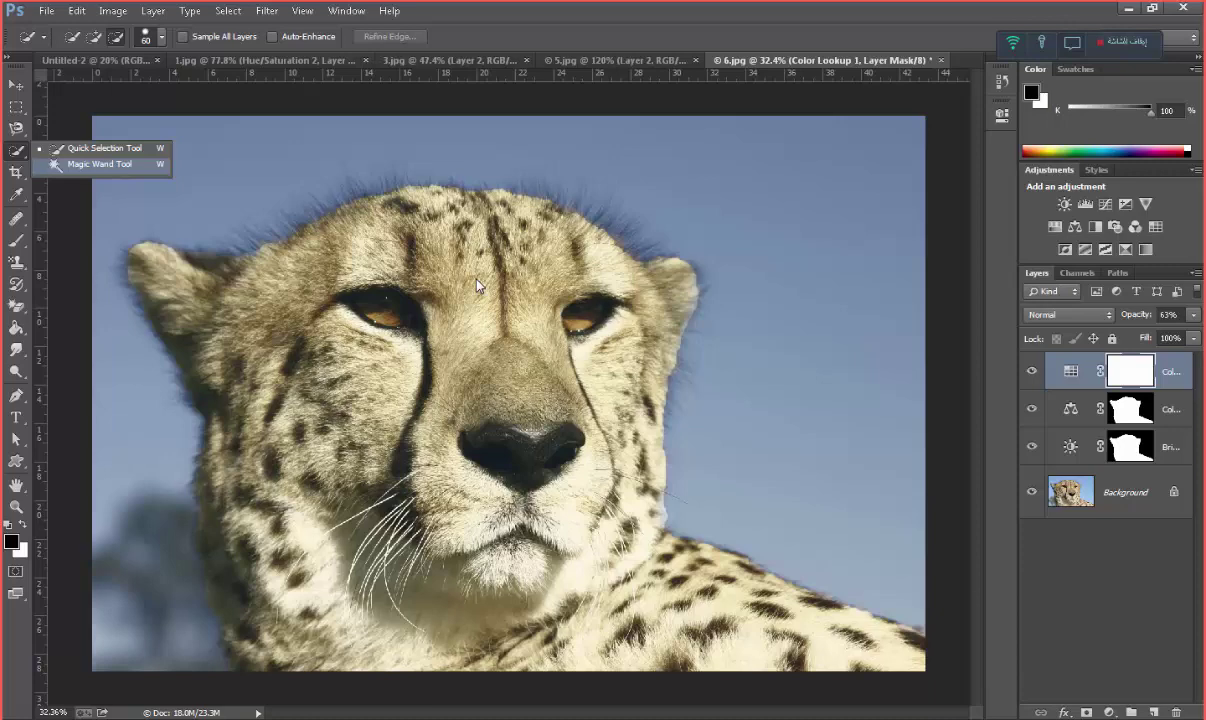
pyautogui.hotkey('shift', 'w')
pyautogui.hotkey('shift', 'w')
pyautogui.hotkey('shift', 'w')
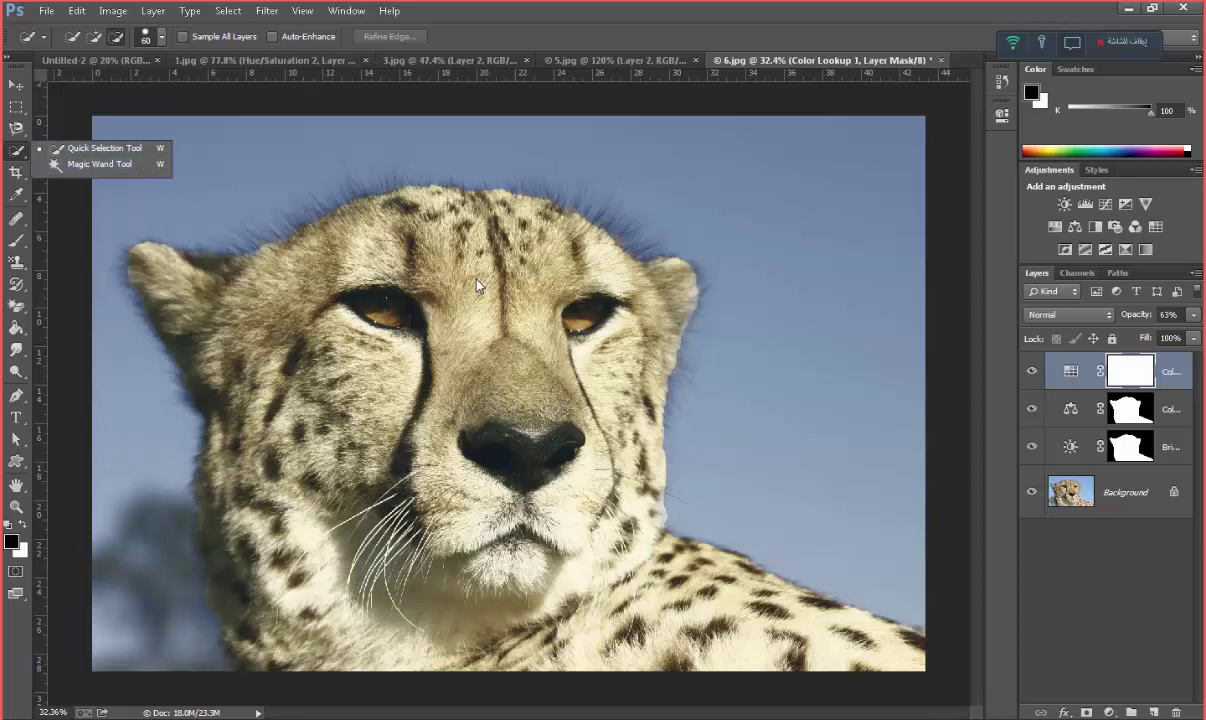
pyautogui.press('v')
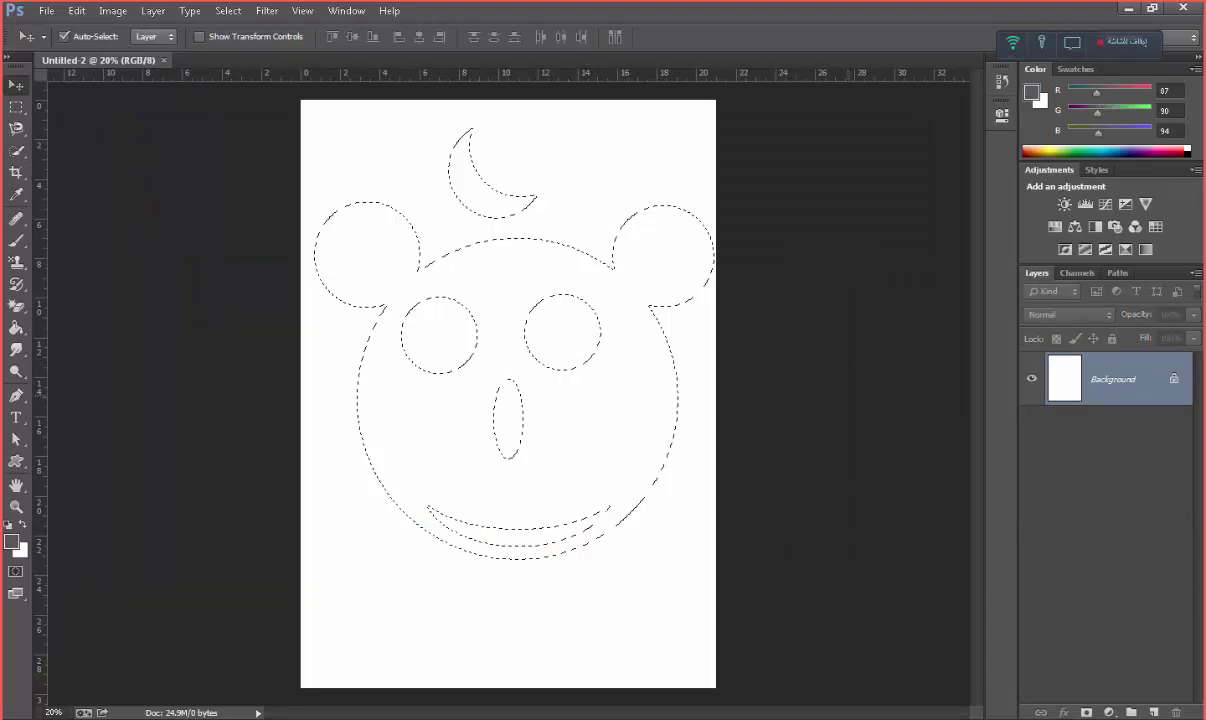
# Create a new empty layer named Layer 1 via Layer > New > Layer
pyautogui.click(152, 10)
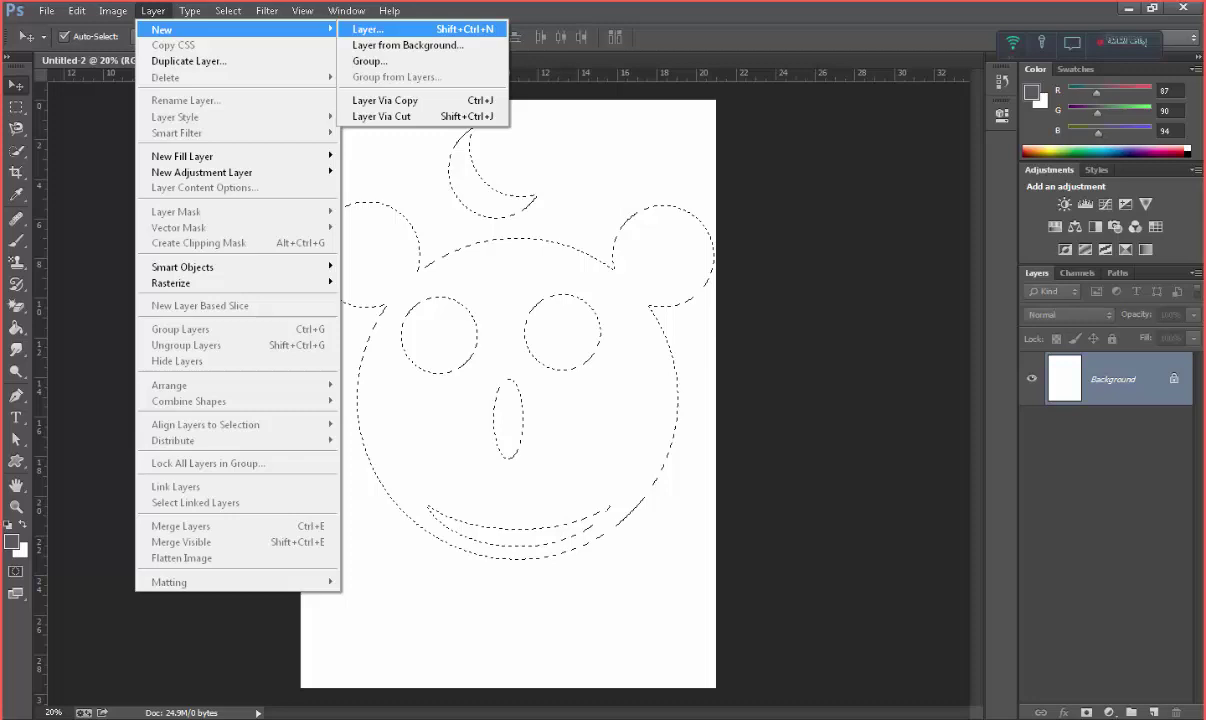
pyautogui.click(368, 29)
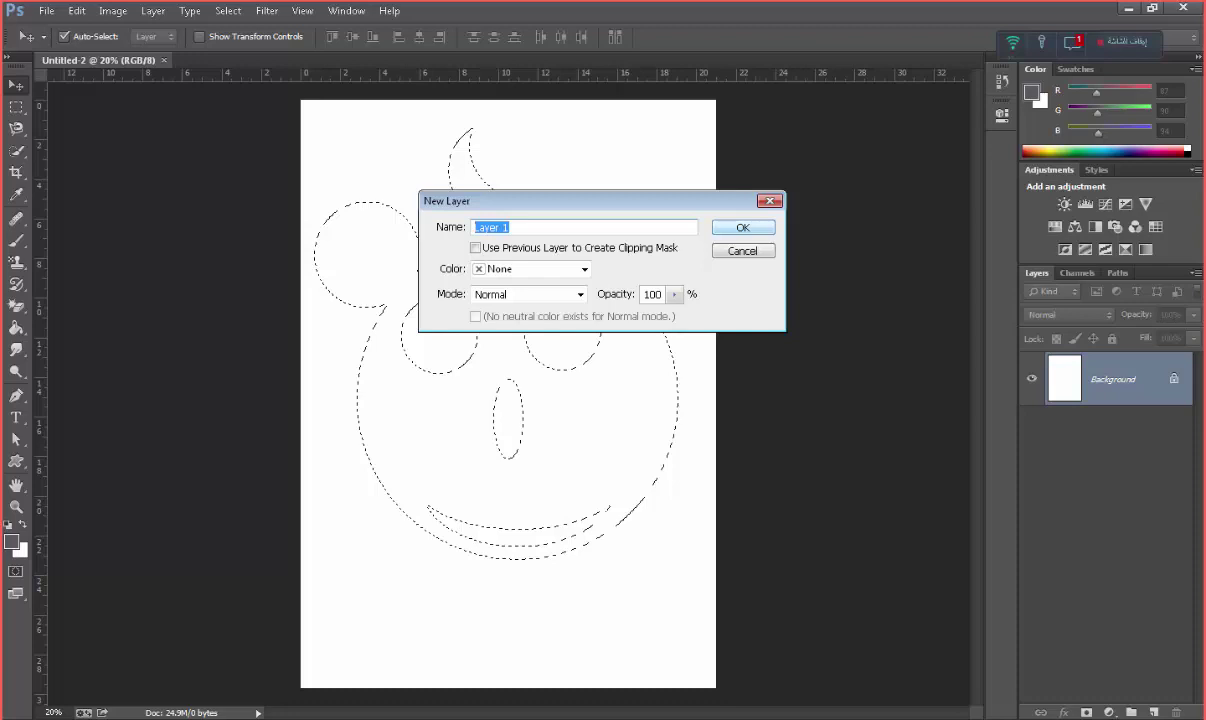
pyautogui.press('Return')
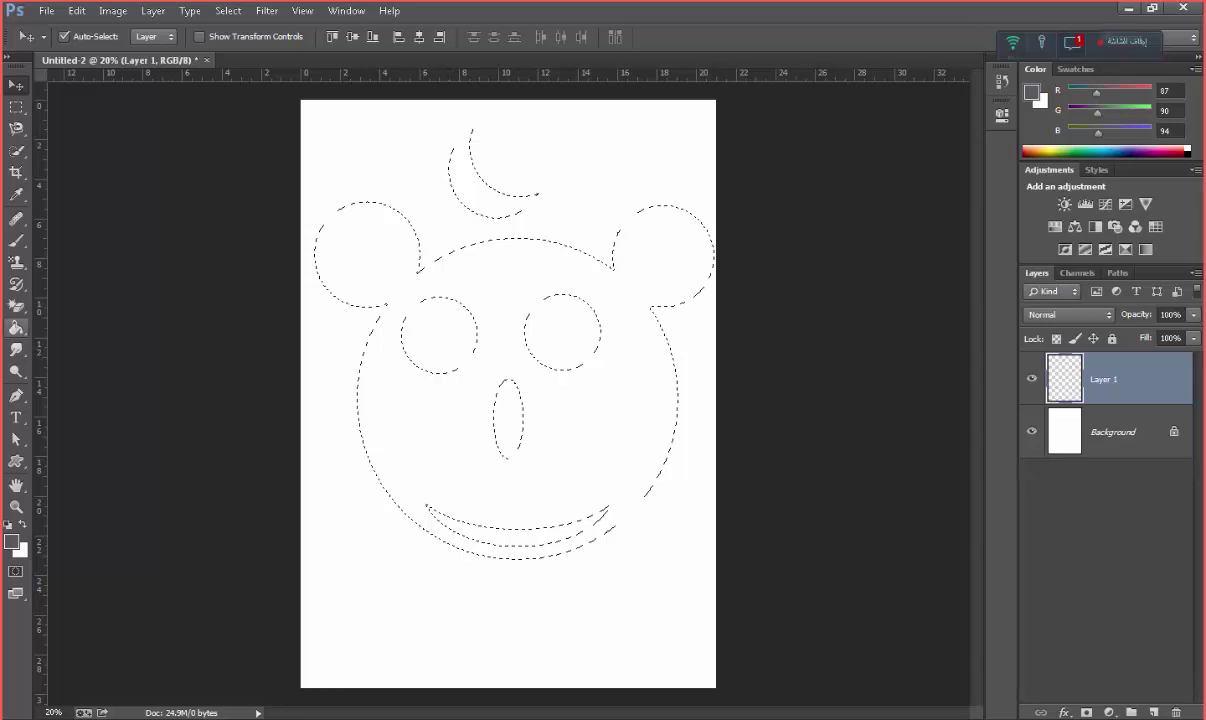
pyautogui.click(16, 327)
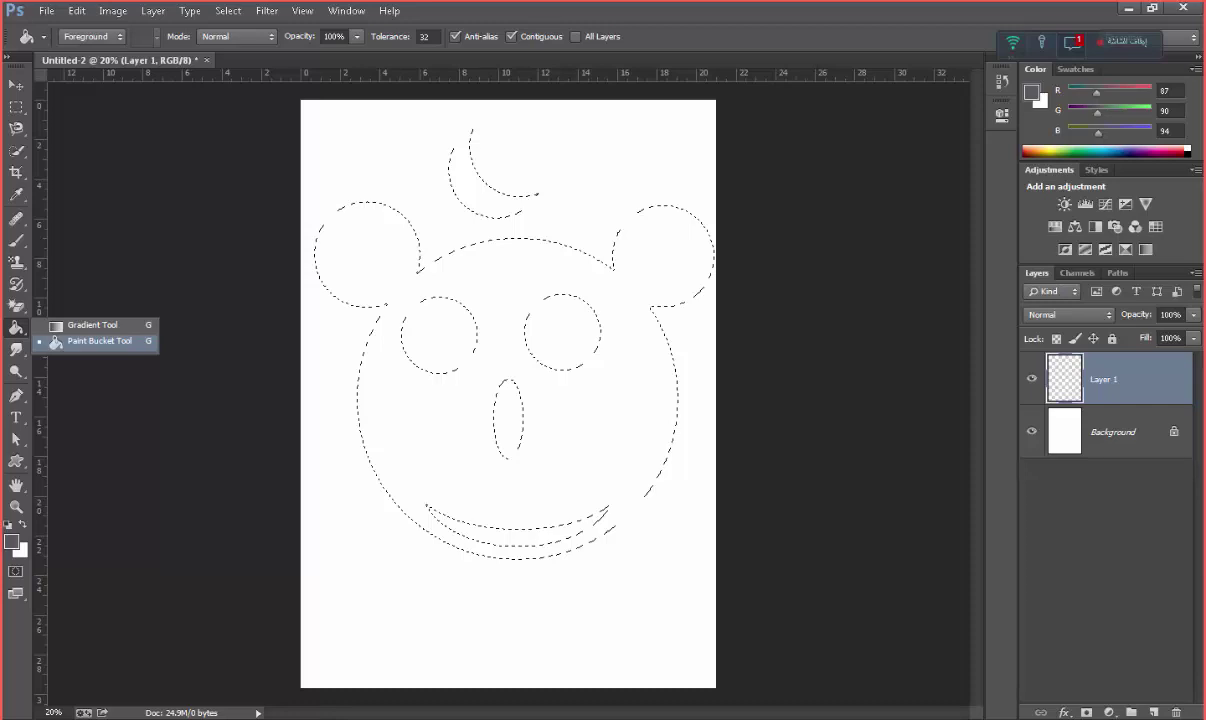
pyautogui.click(98, 341)
pyautogui.click(12, 541)
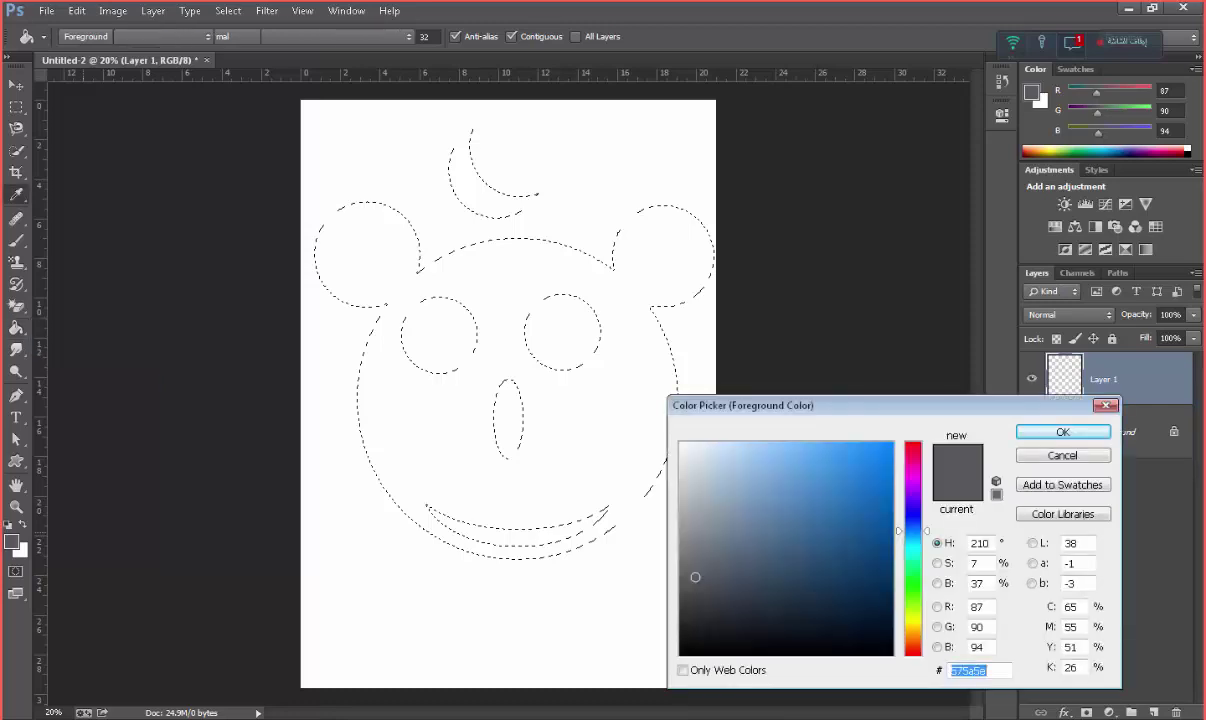
pyautogui.write('0078ff')
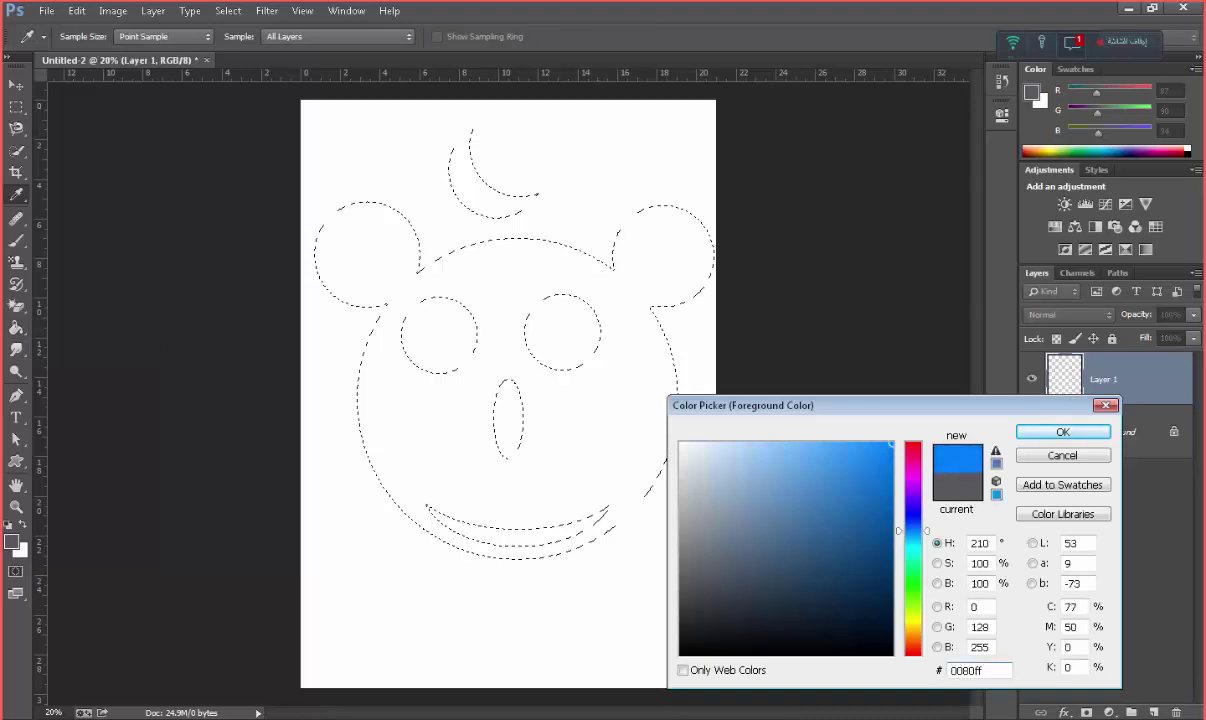
pyautogui.press('Return')
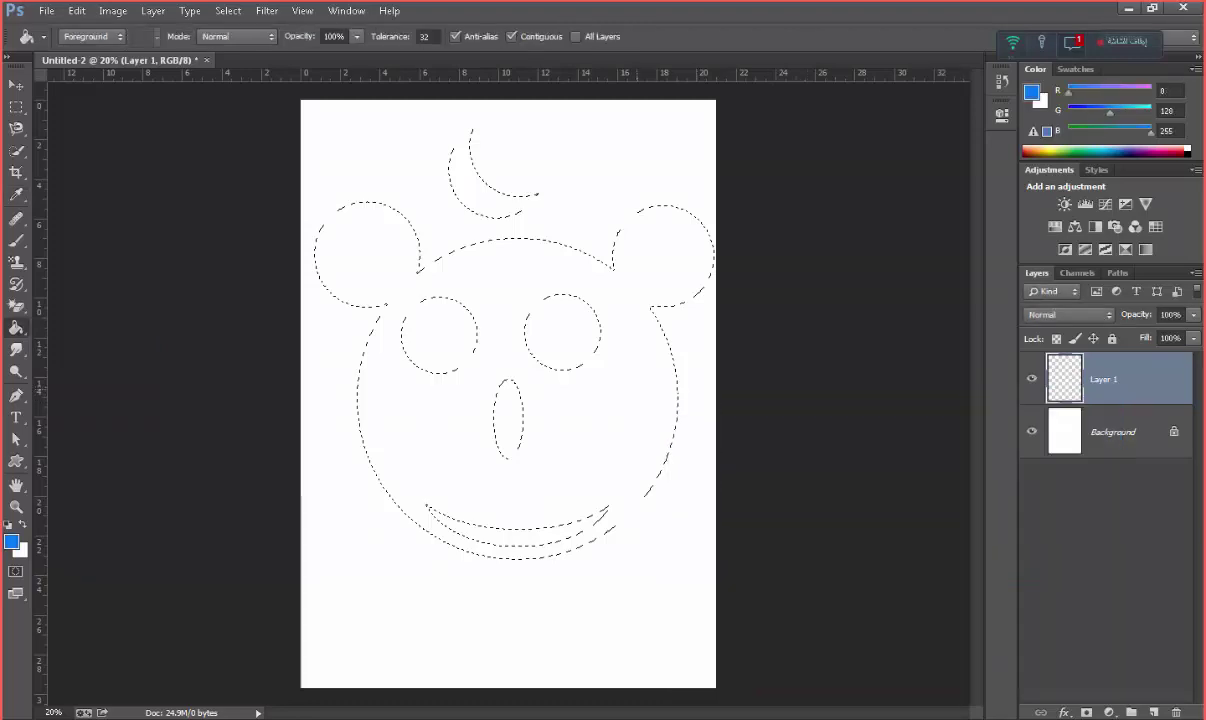
pyautogui.hotkey('alt', 'BackSpace')
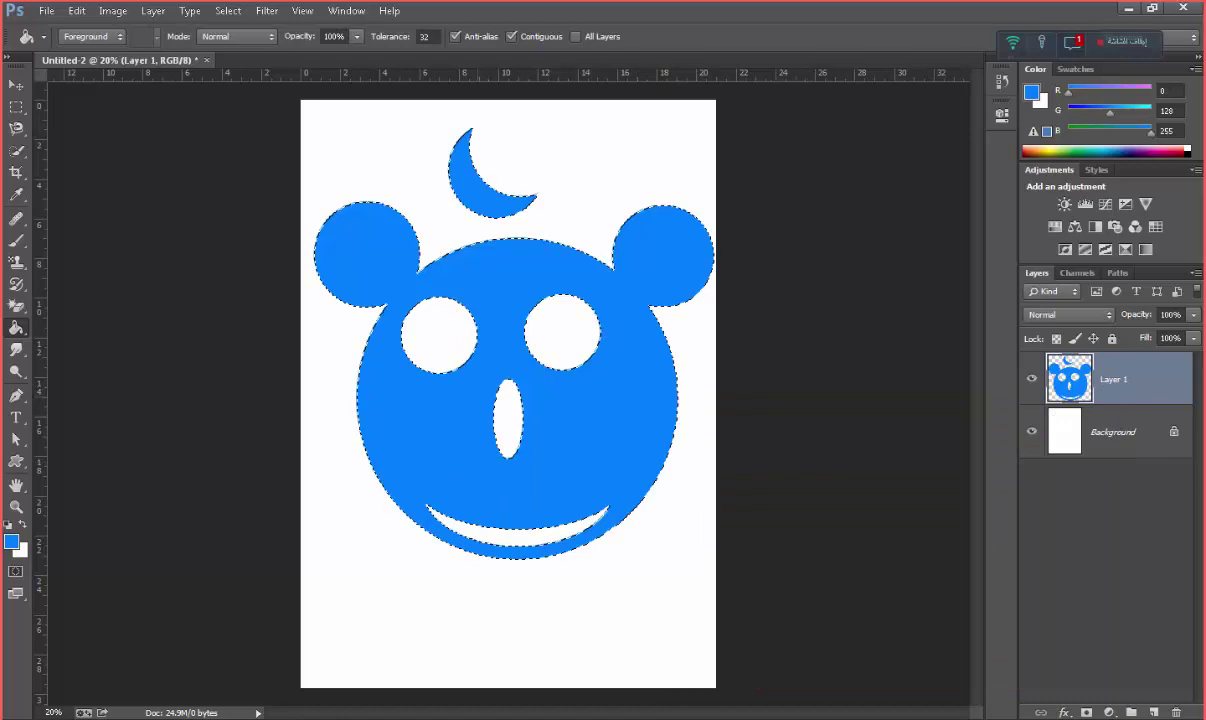
pyautogui.hotkey('ctrl', 'd')
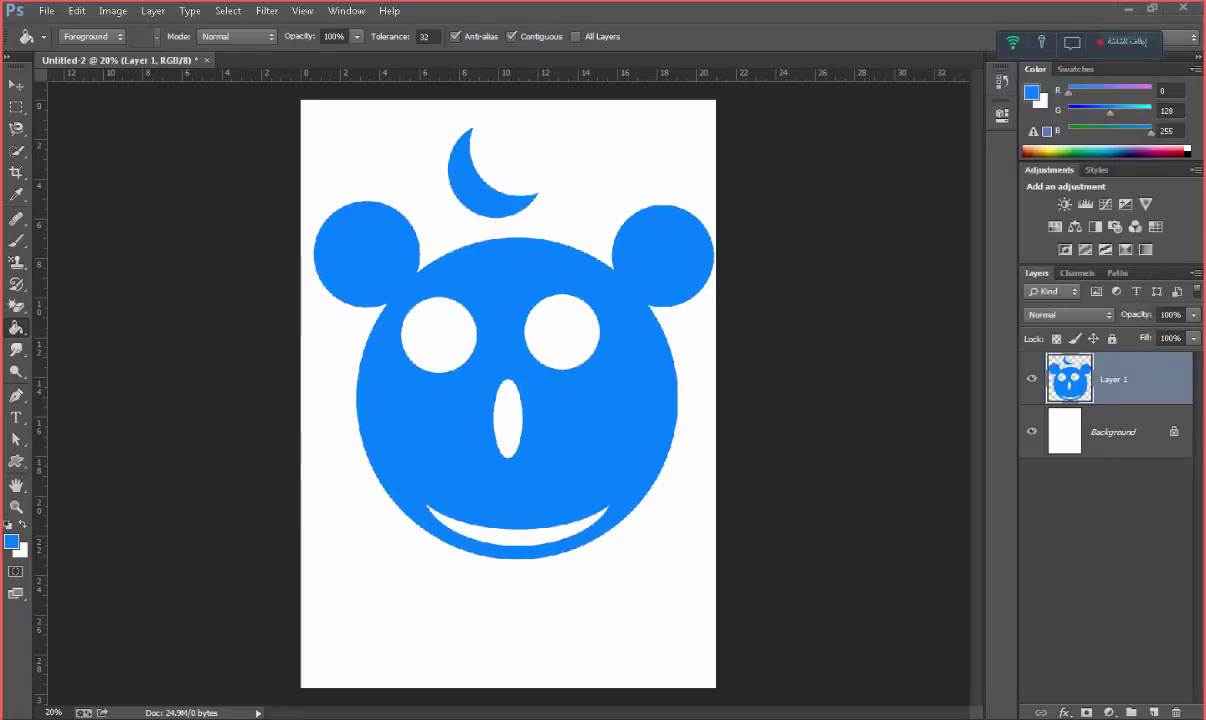
pyautogui.hotkey('ctrl', 'z')
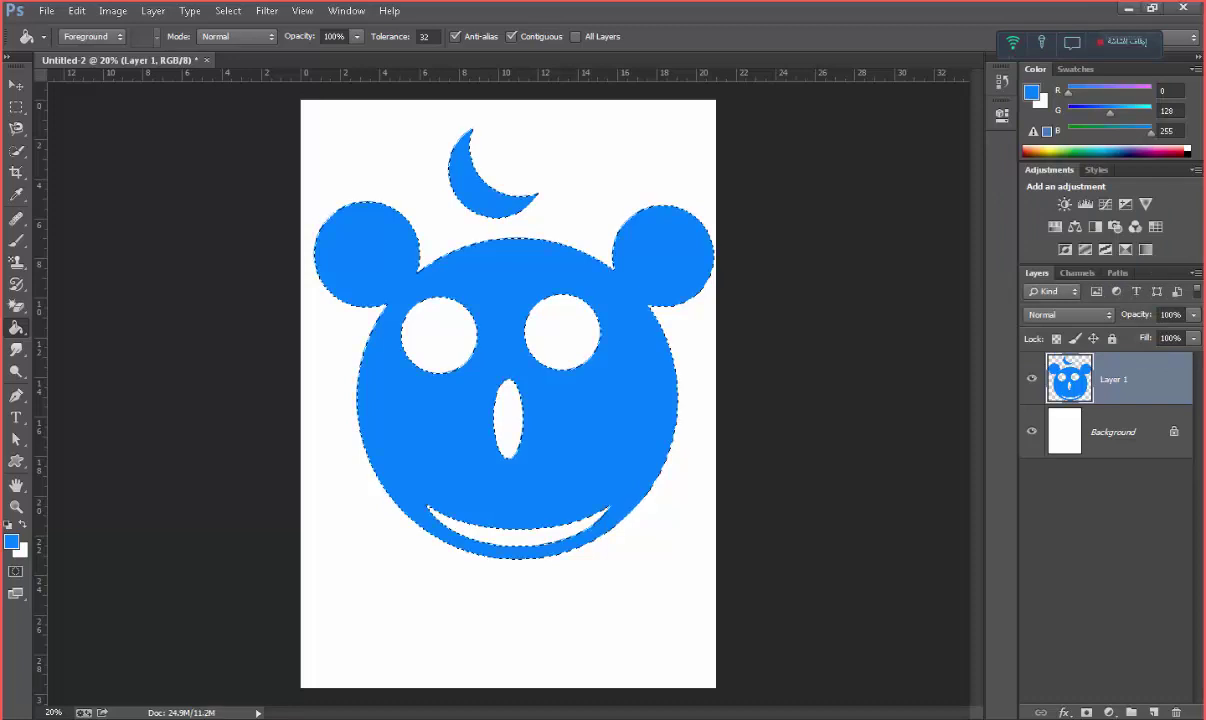
pyautogui.moveTo(16, 327)
pyautogui.mouseDown()
pyautogui.moveTo(85, 329)
pyautogui.moveTo(16, 327)
pyautogui.mouseUp()
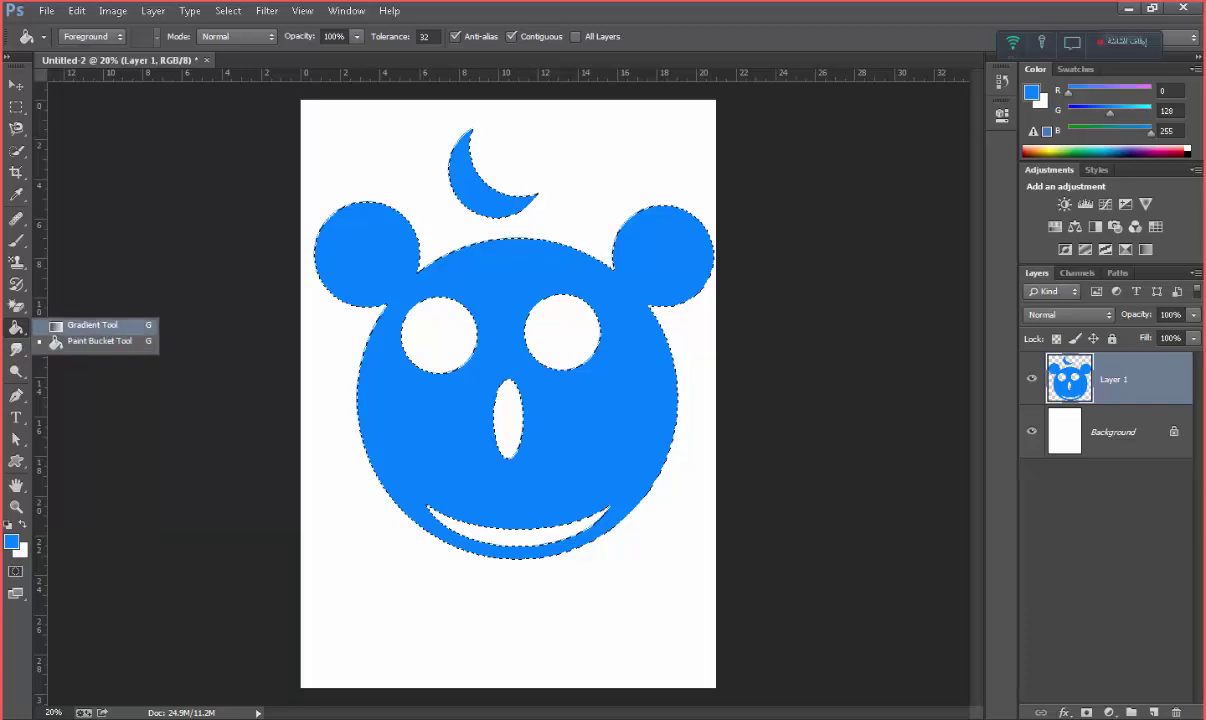
pyautogui.click(92, 325)
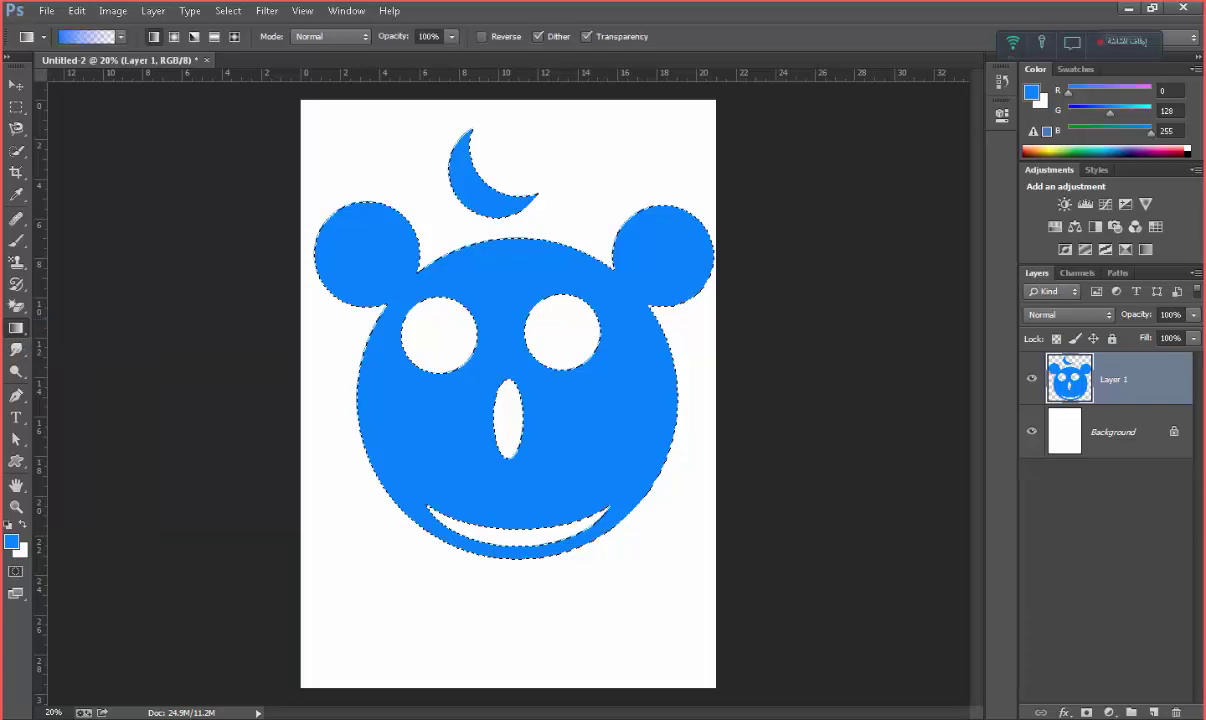
pyautogui.moveTo(16, 327); pyautogui.dragTo(90, 341)
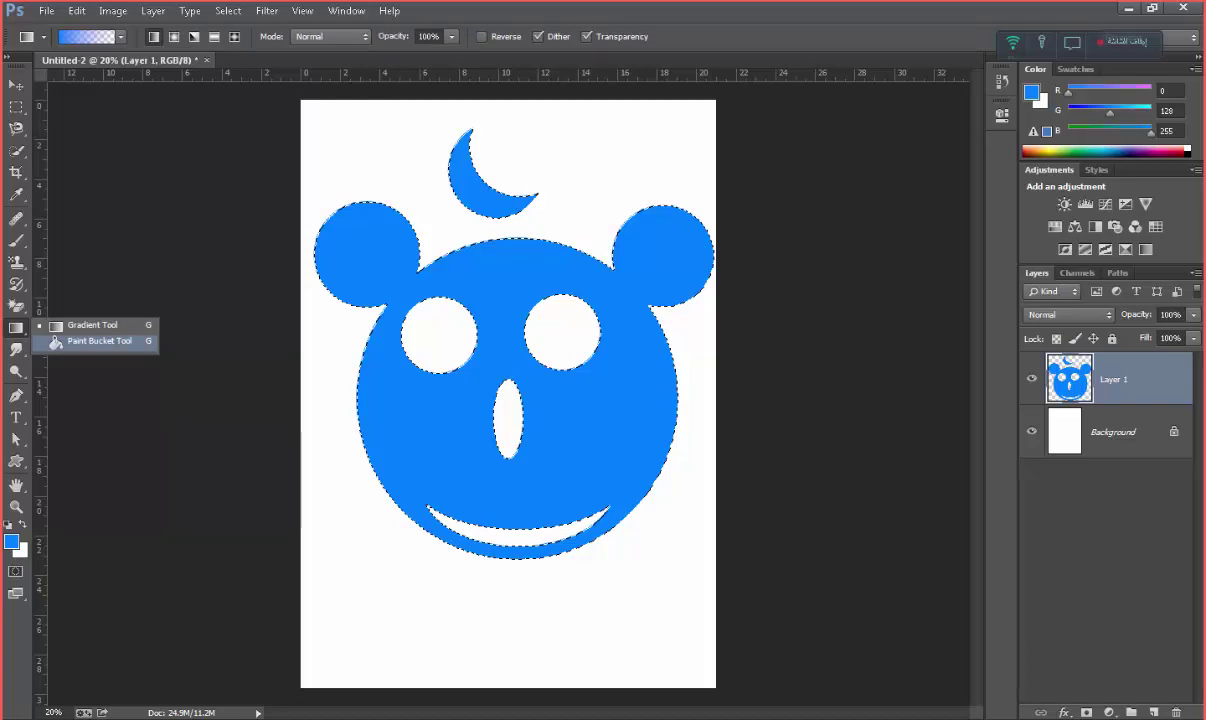
pyautogui.click(95, 341)
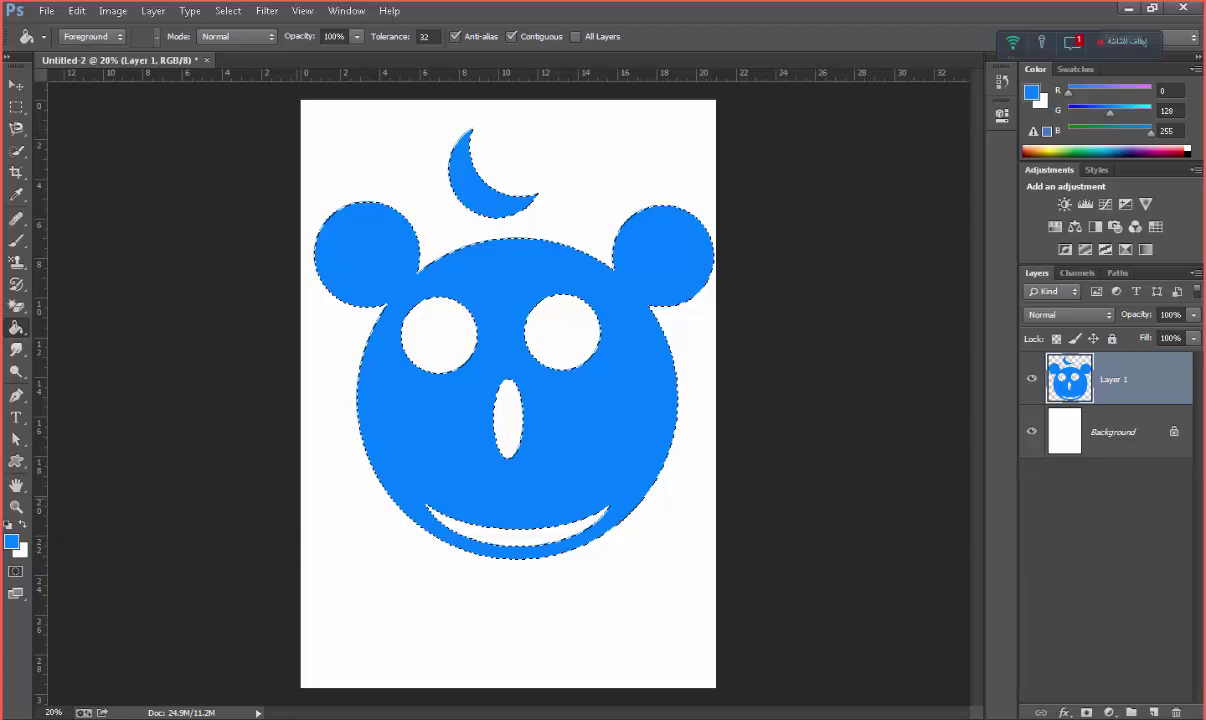
# Set the background colour to dark red a30000
pyautogui.click(19, 548)
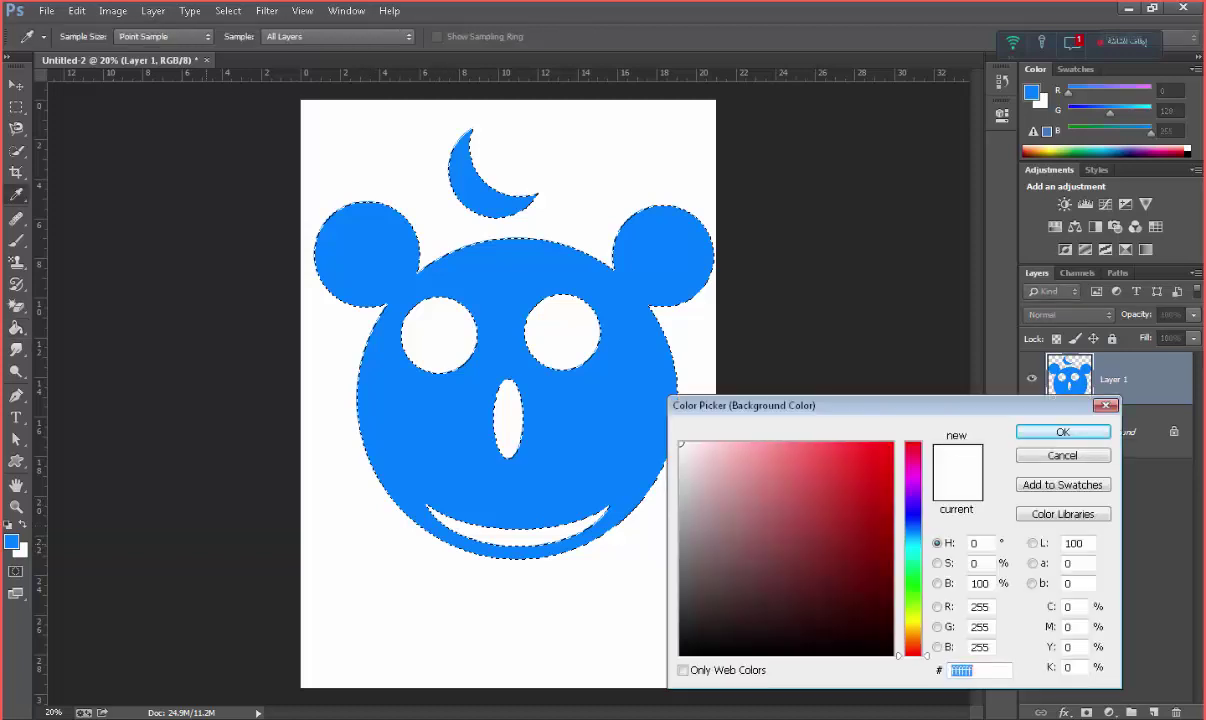
pyautogui.write('a30000')
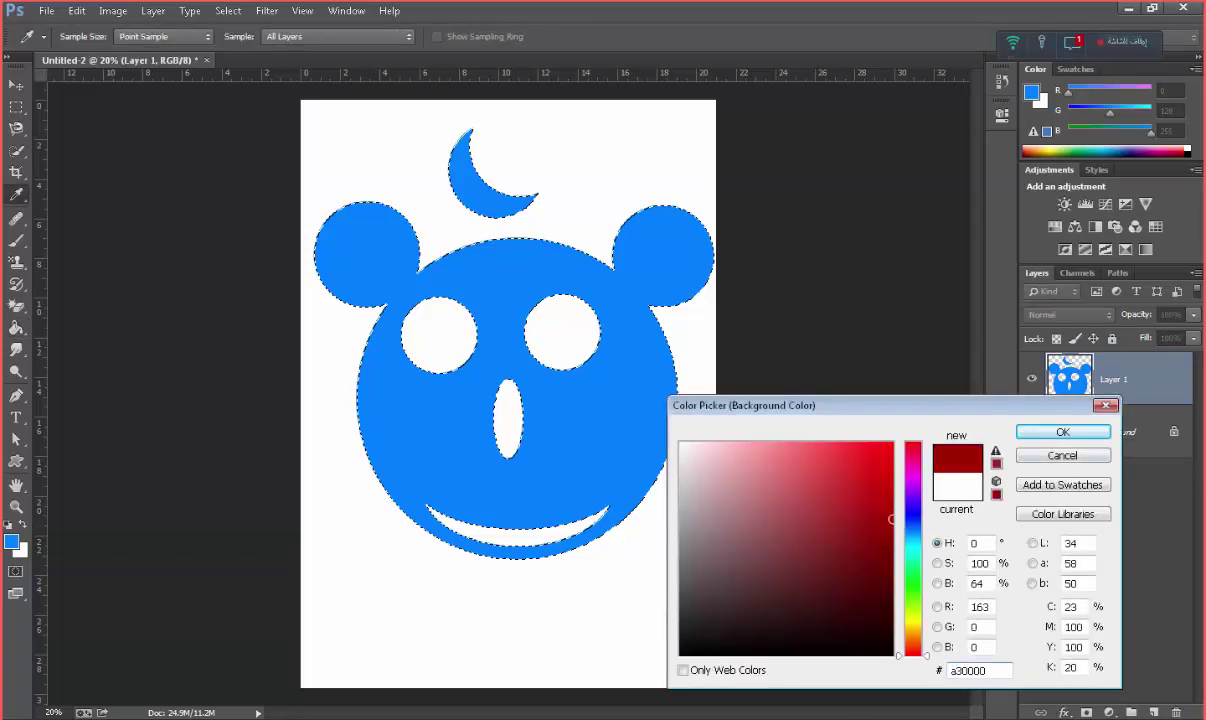
pyautogui.write('g')
pyautogui.press('Return')
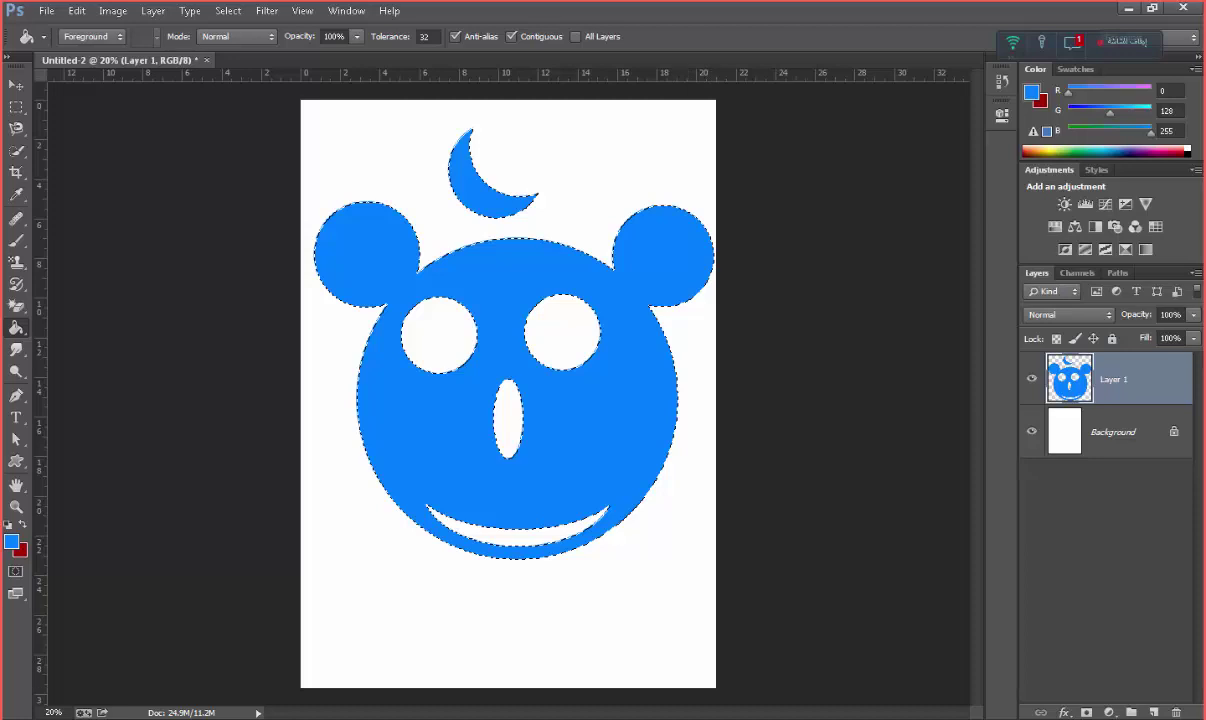
# Create Layer 2 and fill the bear-face selection with the dark red background colour
pyautogui.hotkey('ctrl', 'shift', 'n')
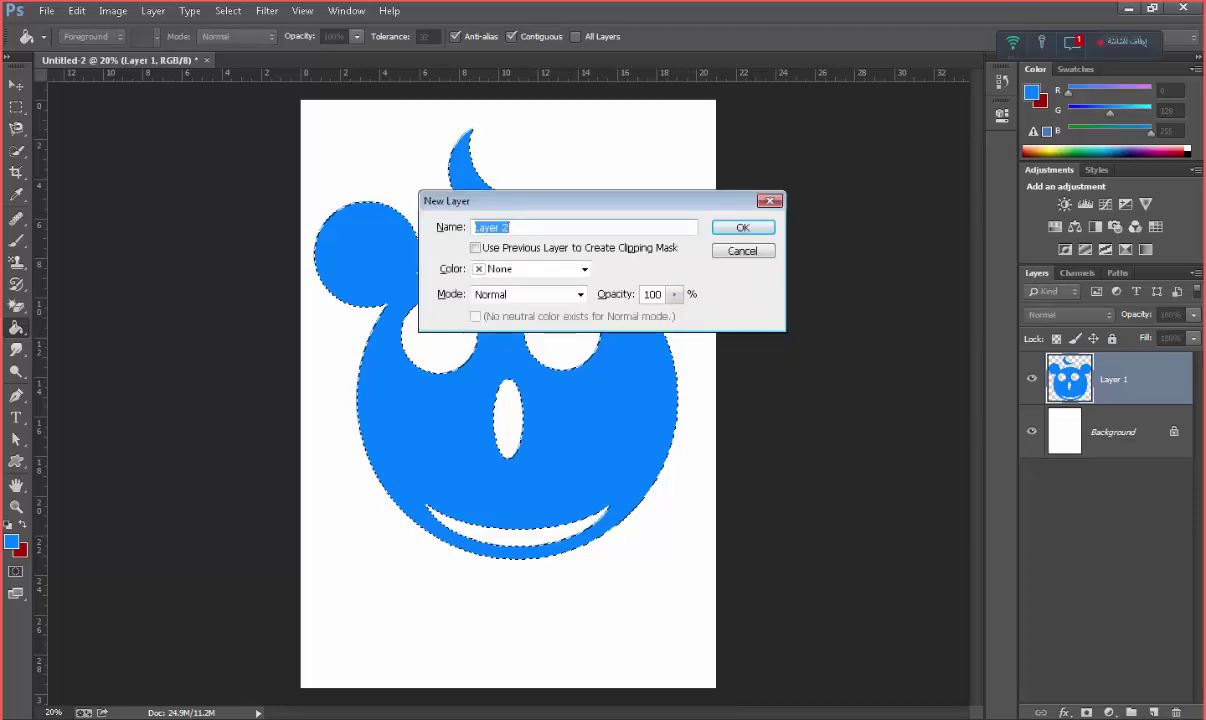
pyautogui.press('Return')
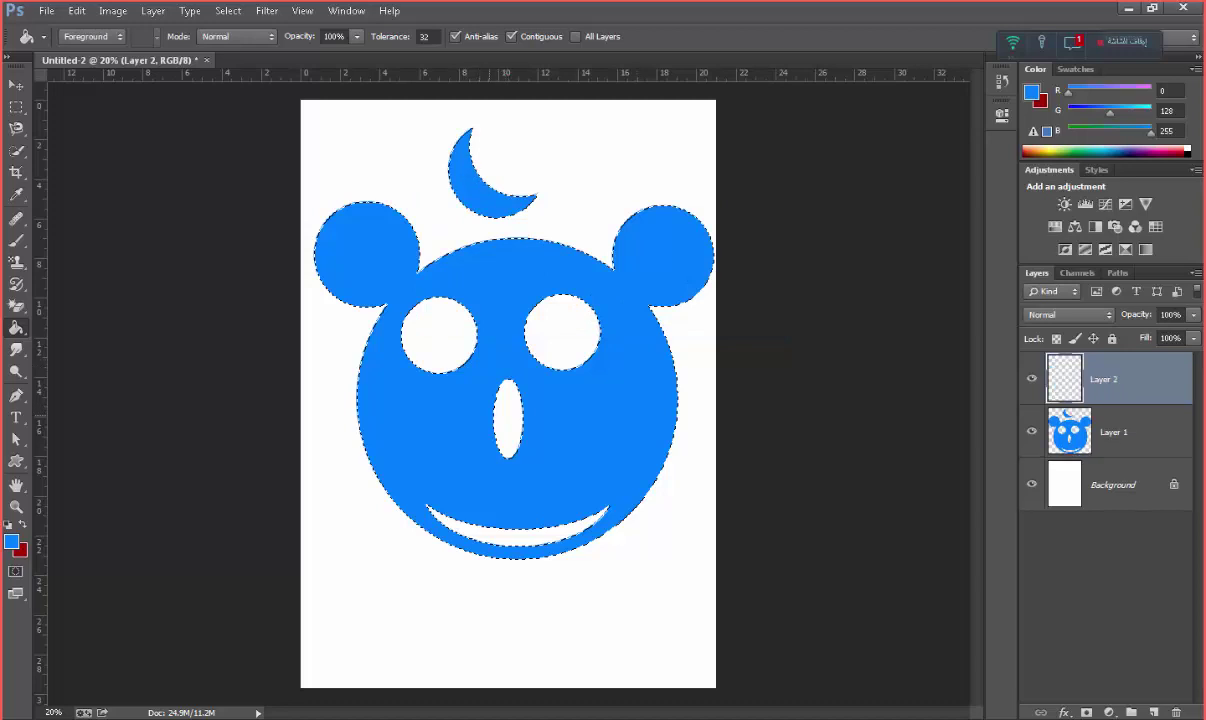
pyautogui.hotkey('ctrl', 'BackSpace')
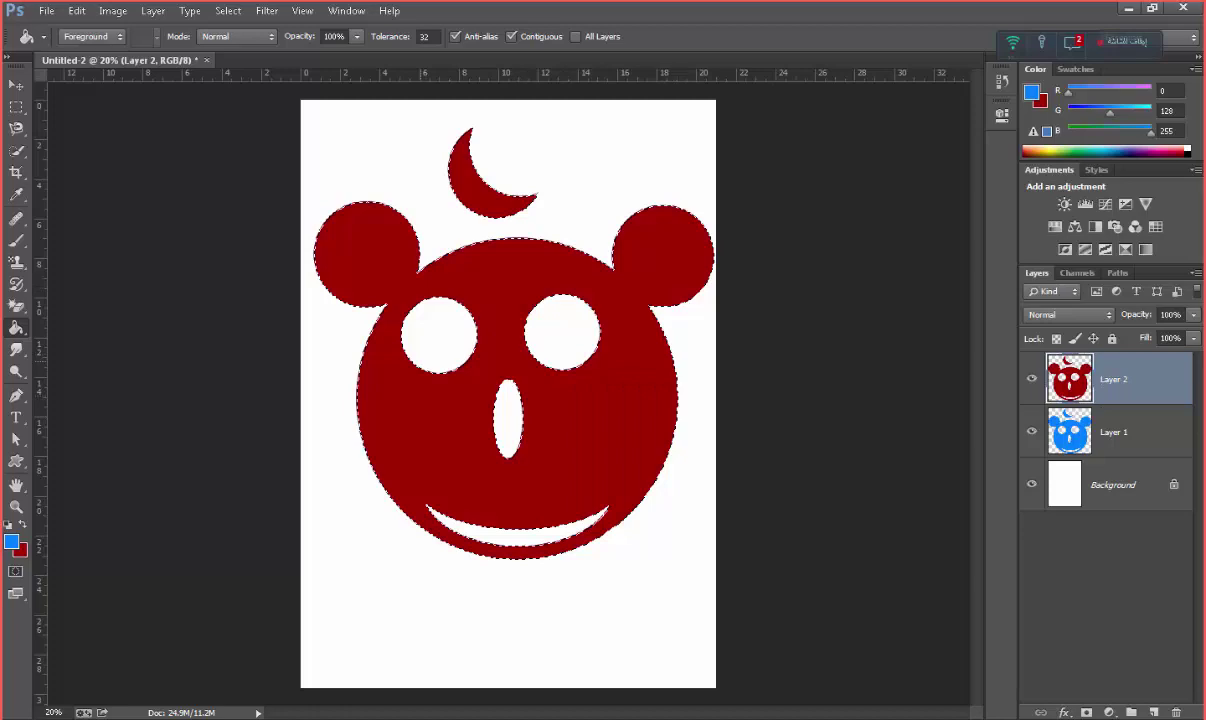
pyautogui.hotkey('ctrl', 'd')
pyautogui.hotkey('ctrl', 'shift', 'd')
# Deselect and nudge the red Layer 2 a few pixels right with the Move tool
pyautogui.scroll(3, 501, 222)
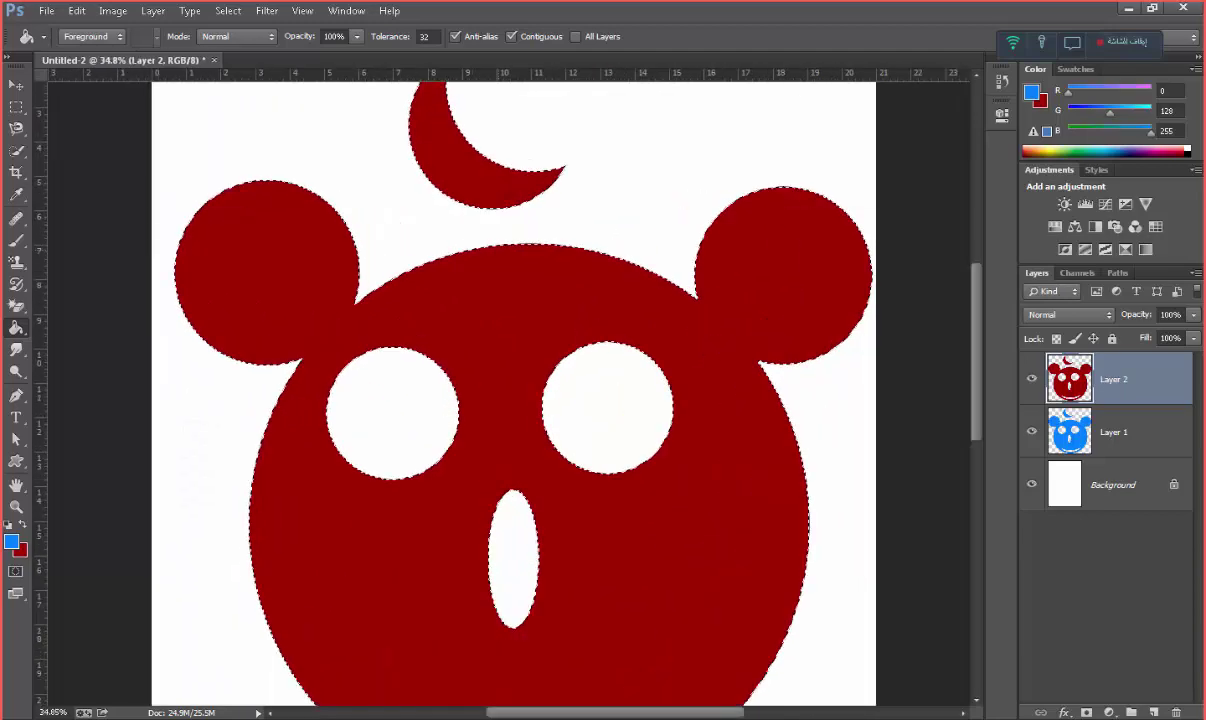
pyautogui.scroll(2, 495, 249)
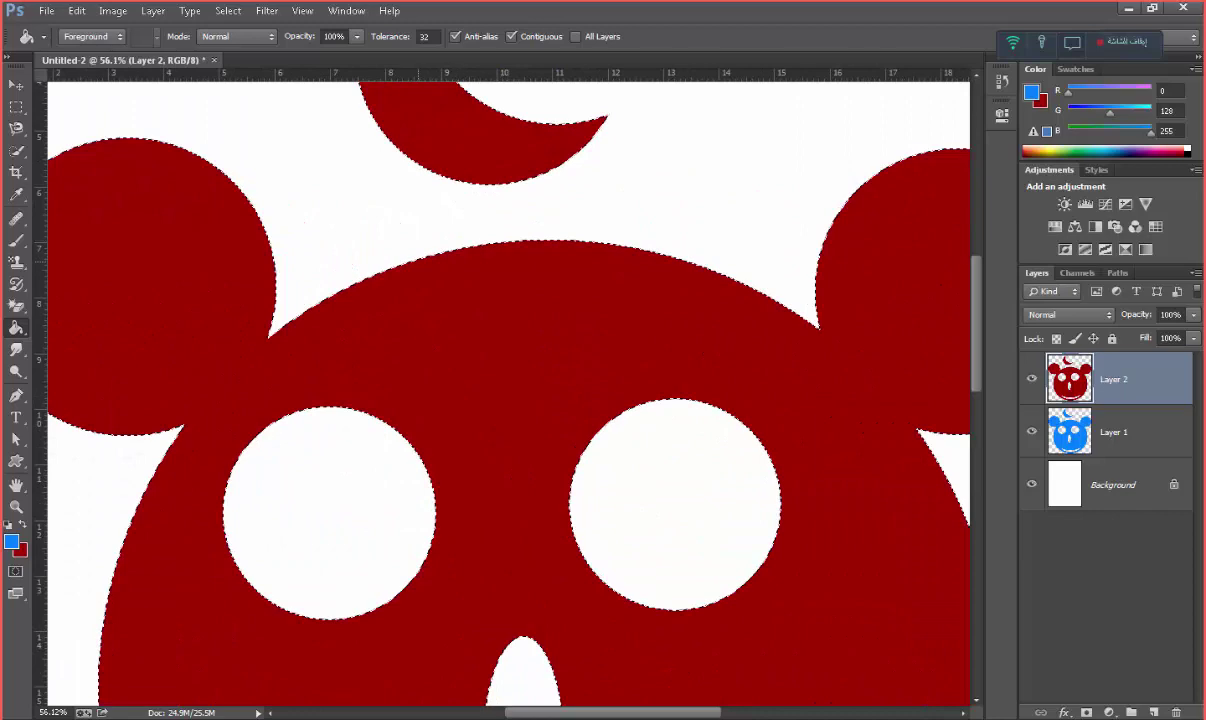
pyautogui.click(15, 85)
pyautogui.click(228, 11)
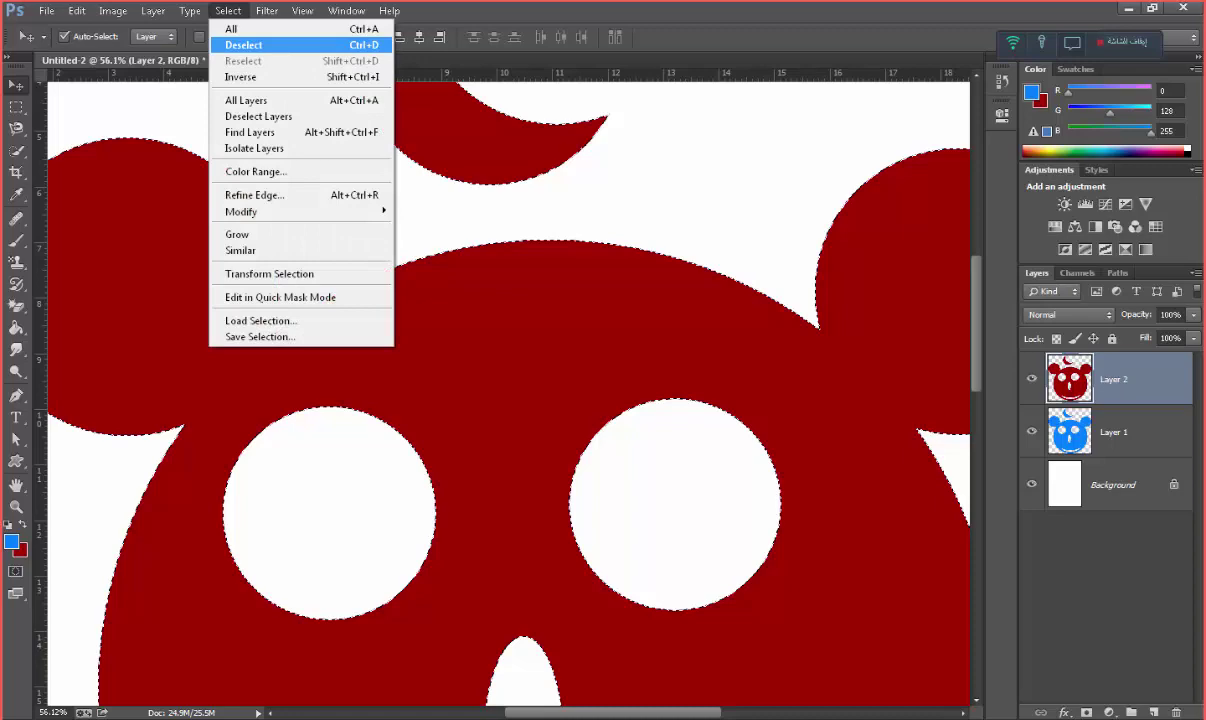
pyautogui.click(243, 45)
pyautogui.scroll(-2, 400, 350)
pyautogui.scroll(-2, 400, 350)
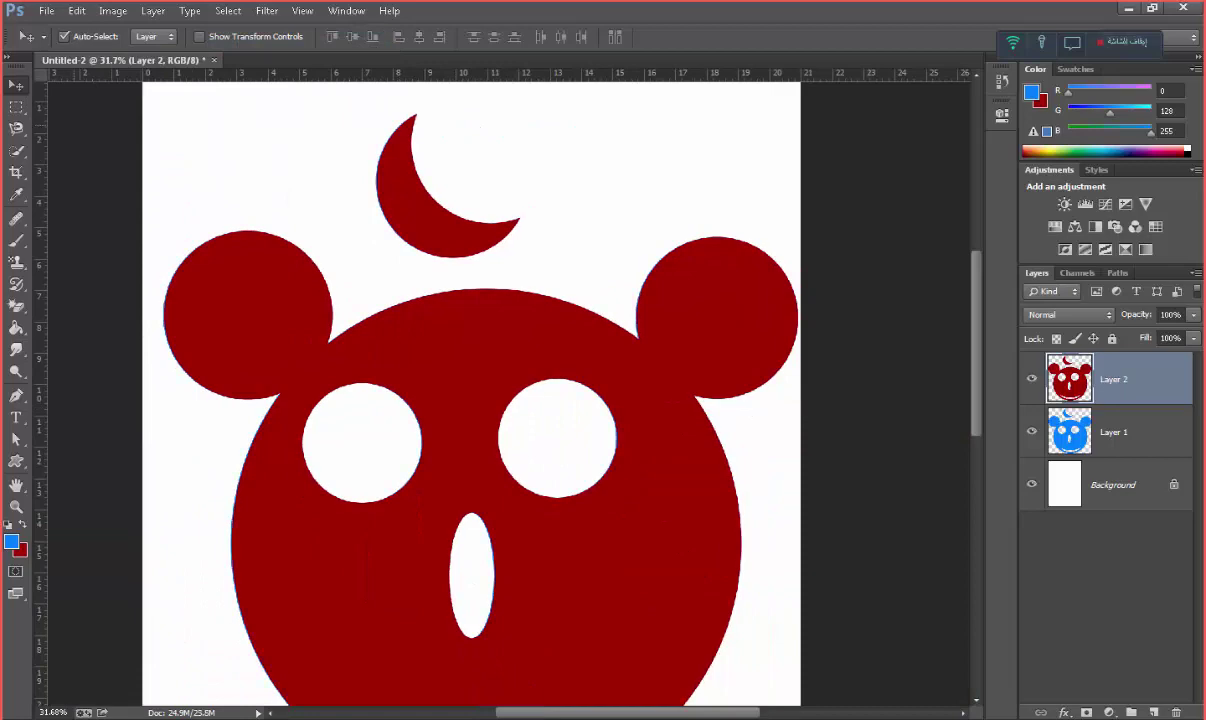
pyautogui.press('Right')
pyautogui.press('Right')
pyautogui.press('Right')
pyautogui.press('Right')
pyautogui.press('Right')
pyautogui.press('Right')
pyautogui.press('Right')
pyautogui.press('Right')
pyautogui.press('Right')
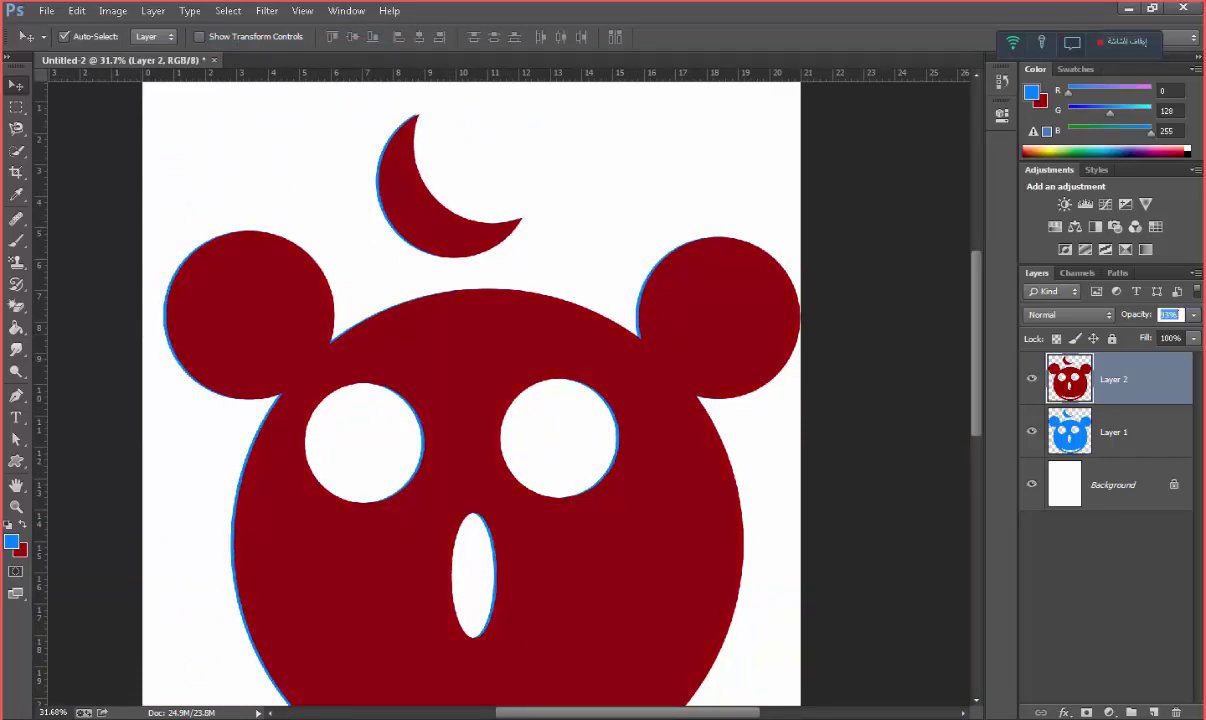
# Select both bear layers and lower their opacity to 73%
pyautogui.press('9')
pyautogui.press('3')
pyautogui.hotkey('alt', '[')
pyautogui.press('8')
pyautogui.press('4')
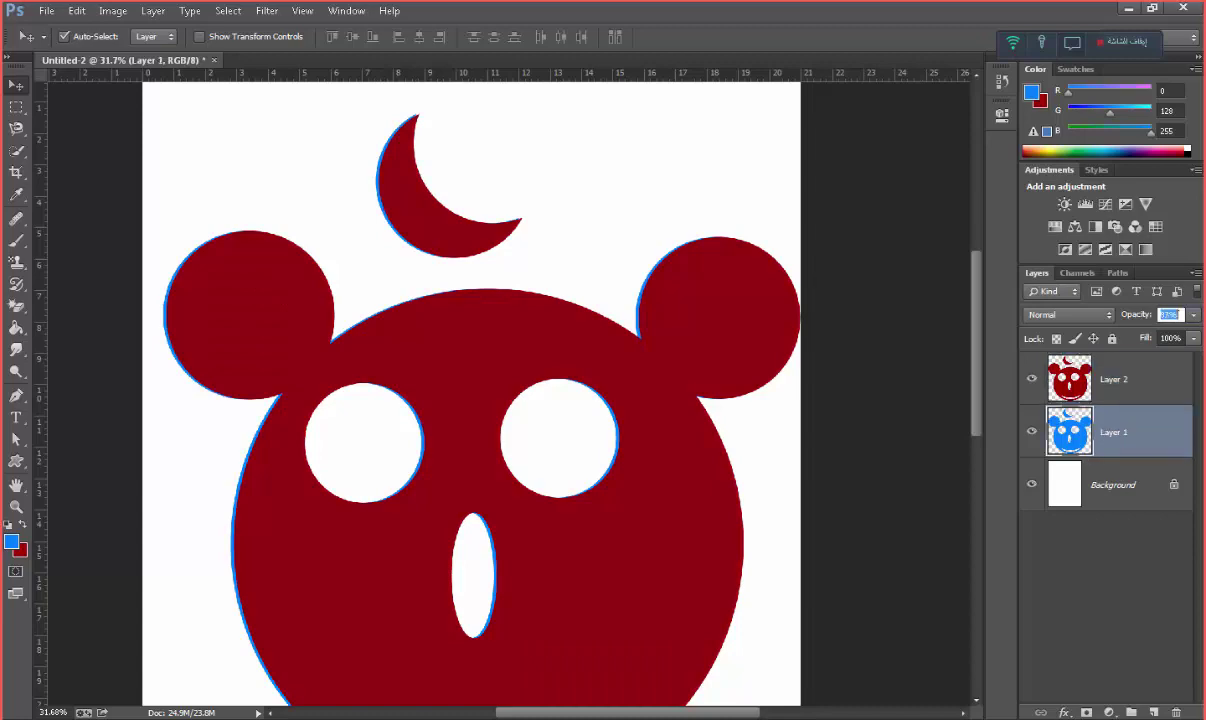
pyautogui.hotkey('alt', ']')
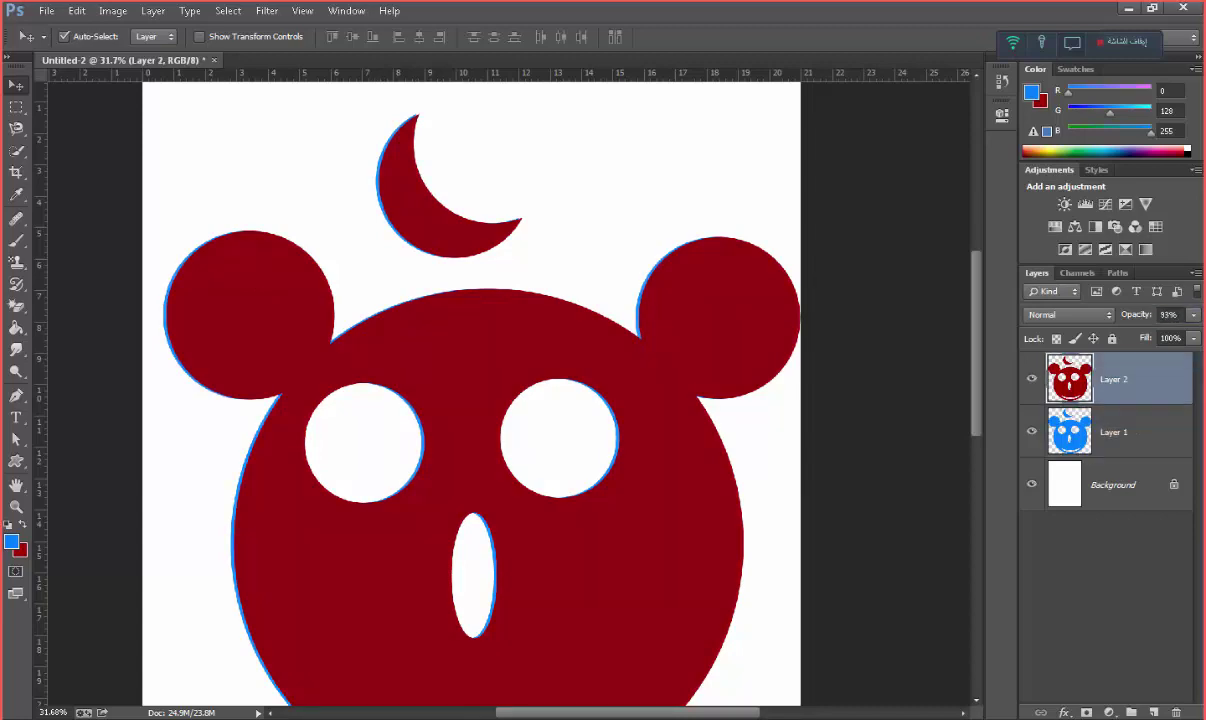
pyautogui.hotkey('shift', 'alt', '[')
pyautogui.press('8')
pyautogui.press('3')
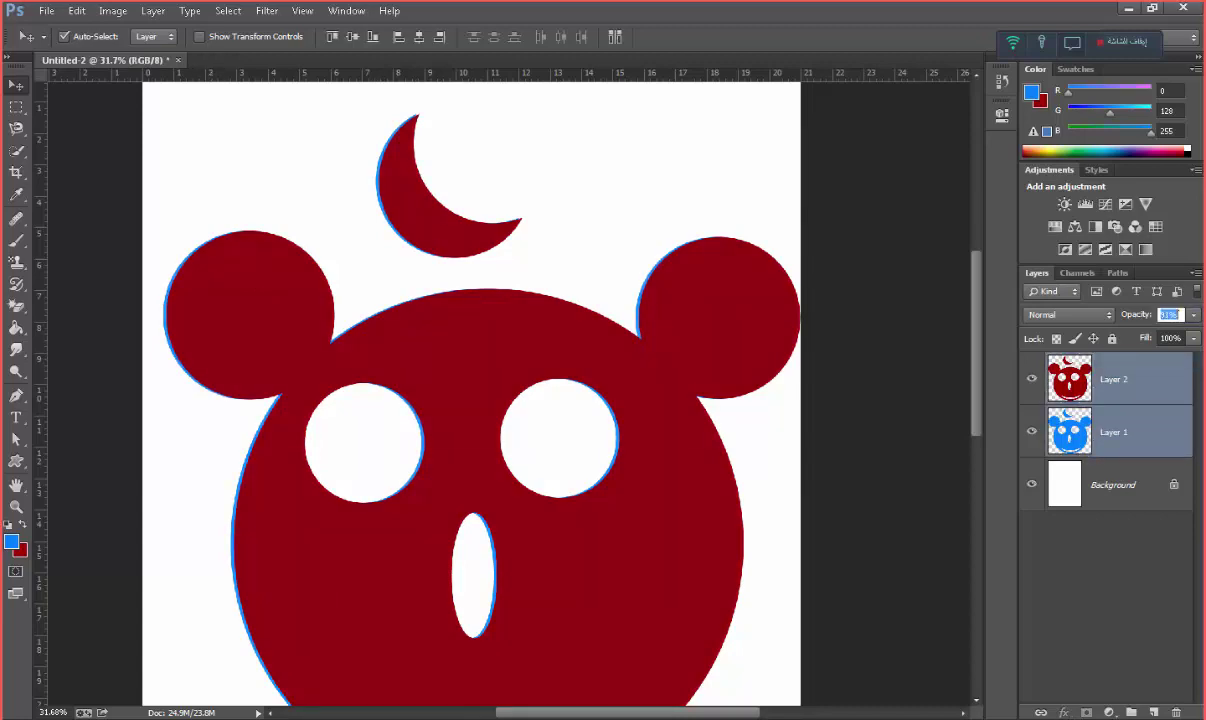
pyautogui.press('7')
pyautogui.press('3')
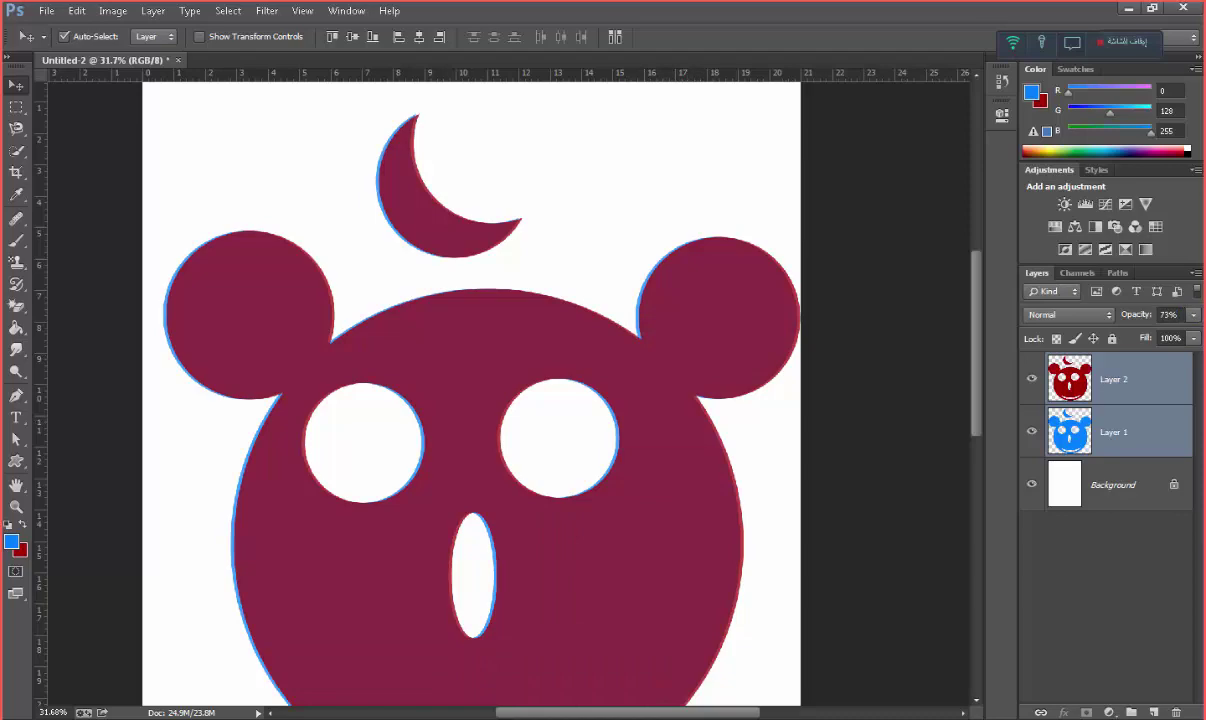
pyautogui.hotkey('ctrl', '-')
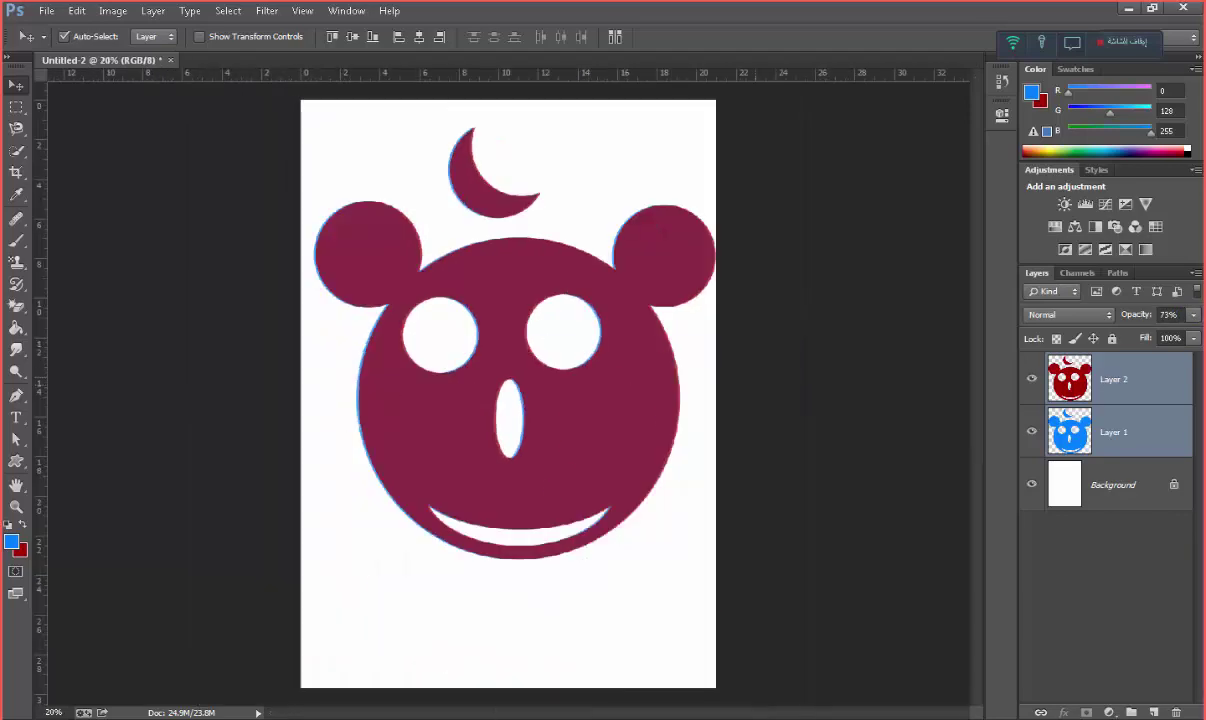
# Nudge both bear layers slightly right and add an empty Layer 3 on top
pyautogui.press('Right')
pyautogui.press('Right')
pyautogui.press('Right')
pyautogui.press('Right')
pyautogui.press('Right')
pyautogui.press('Right')
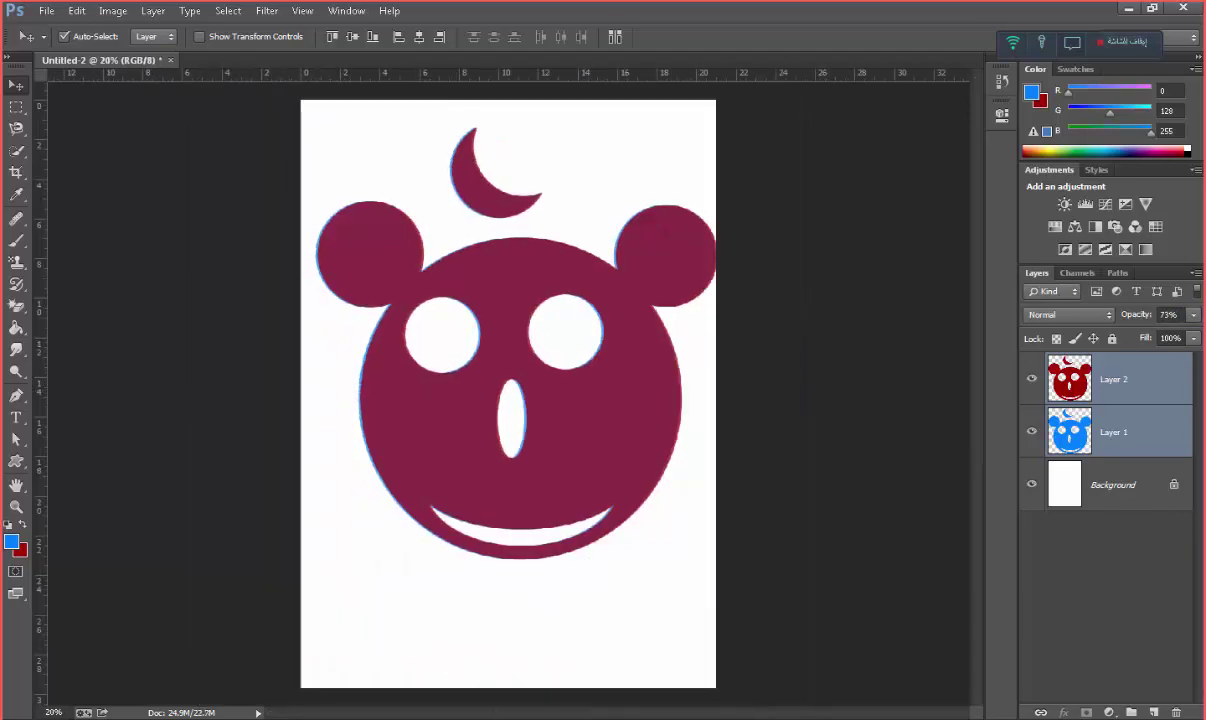
pyautogui.scroll(2, 540, 154)
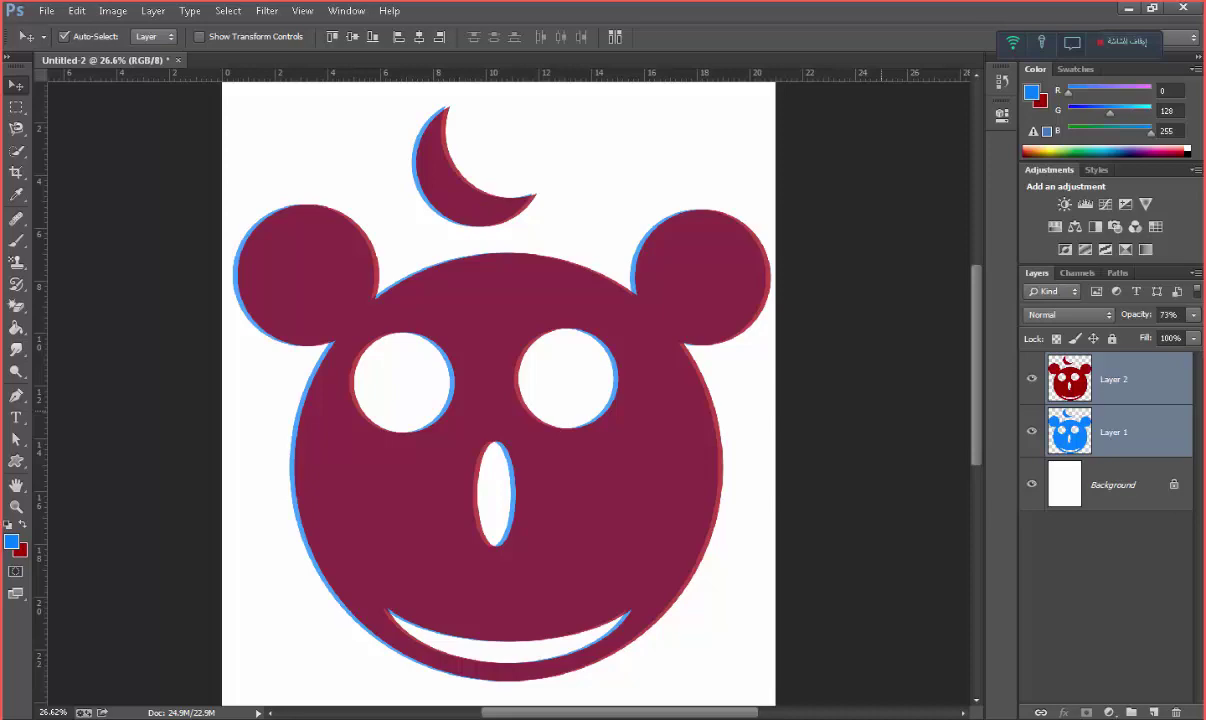
pyautogui.hotkey('ctrl', 'shift', 'n')
pyautogui.press('Return')
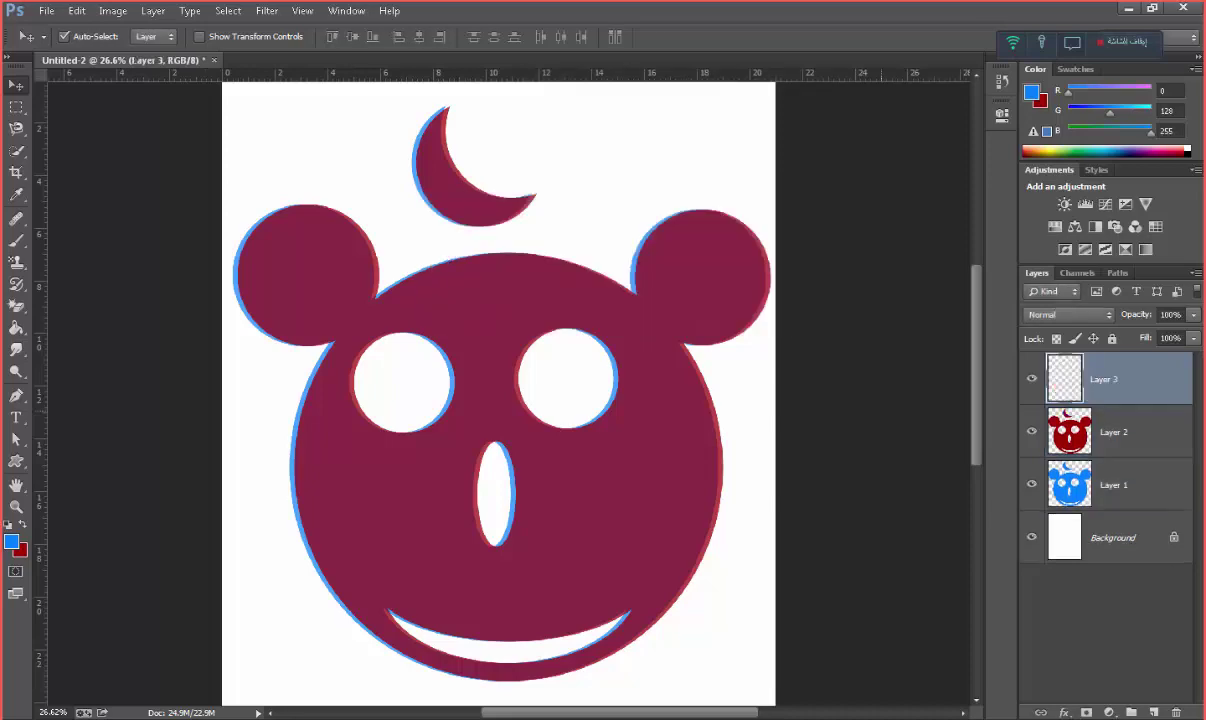
# Fill Layer 3 with blue, move it beneath the bear layers, then delete it
pyautogui.hotkey('alt', 'BackSpace')
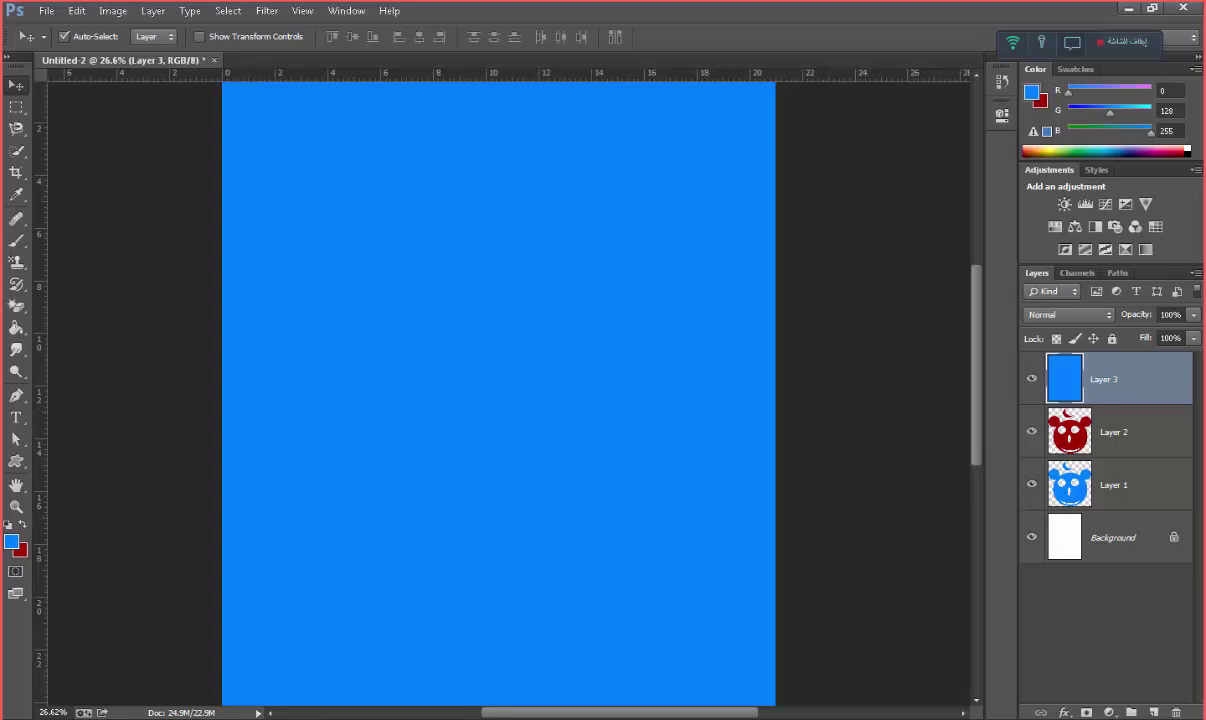
pyautogui.moveTo(1100, 379); pyautogui.dragTo(1100, 508)
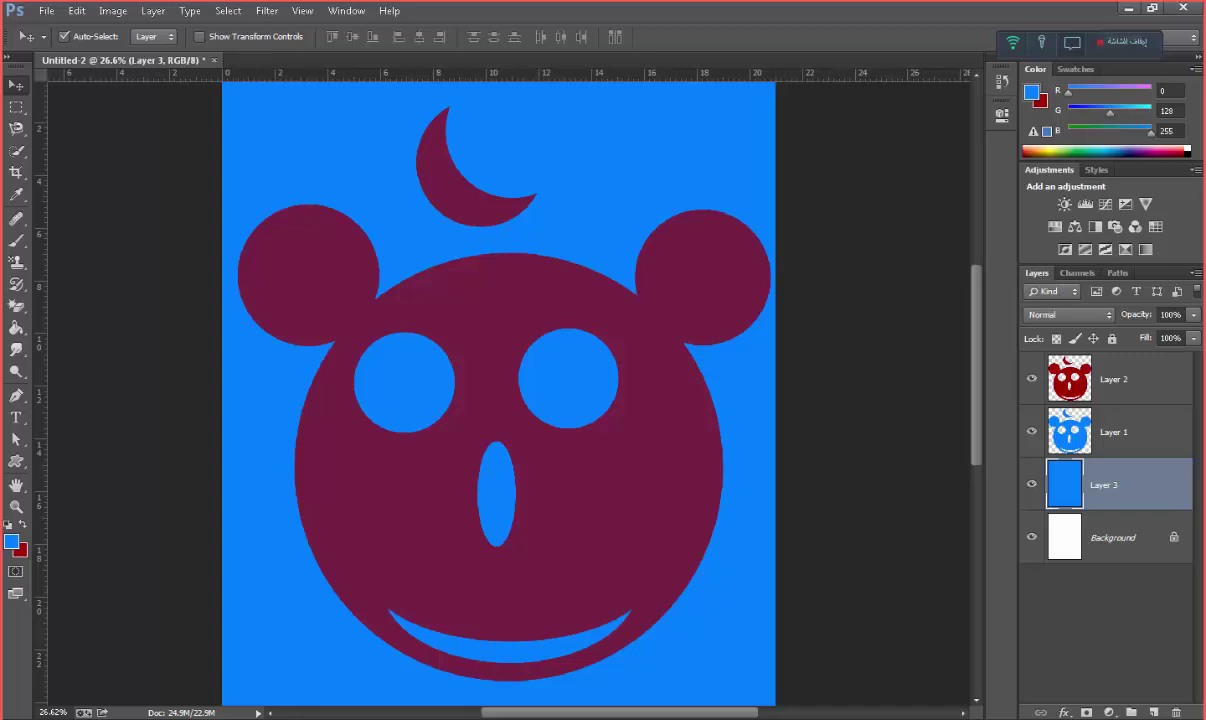
pyautogui.press('Delete')
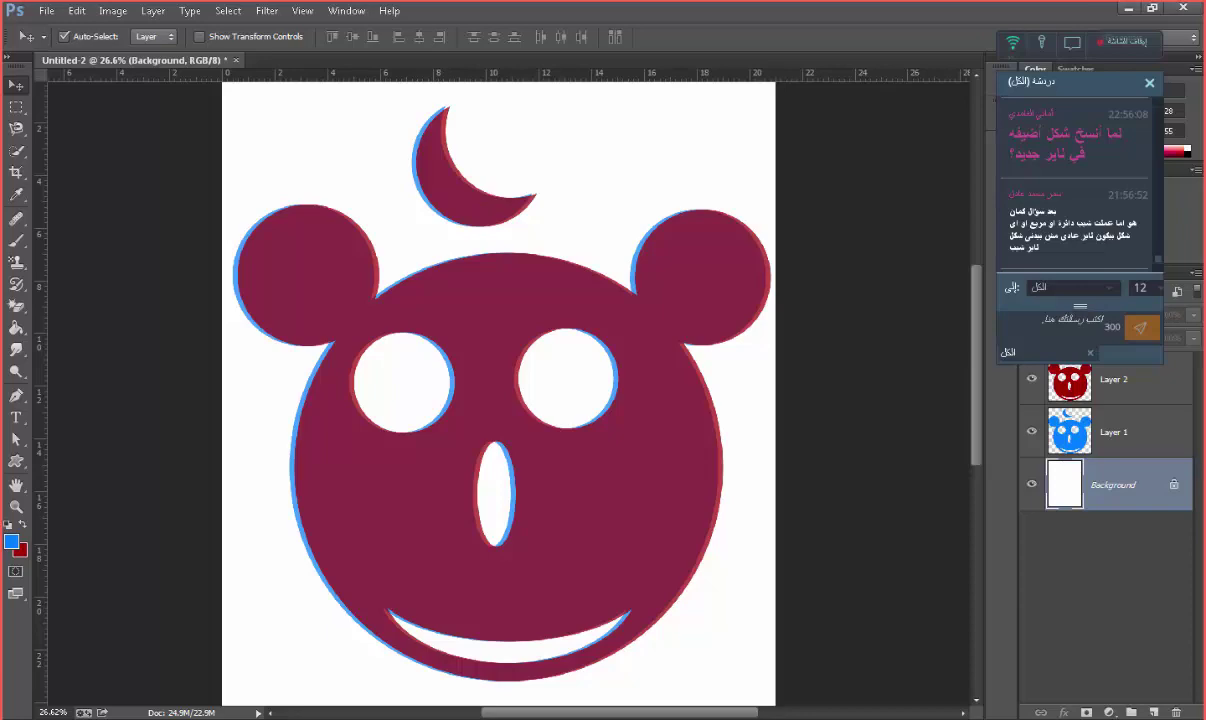
pyautogui.click(1110, 432)
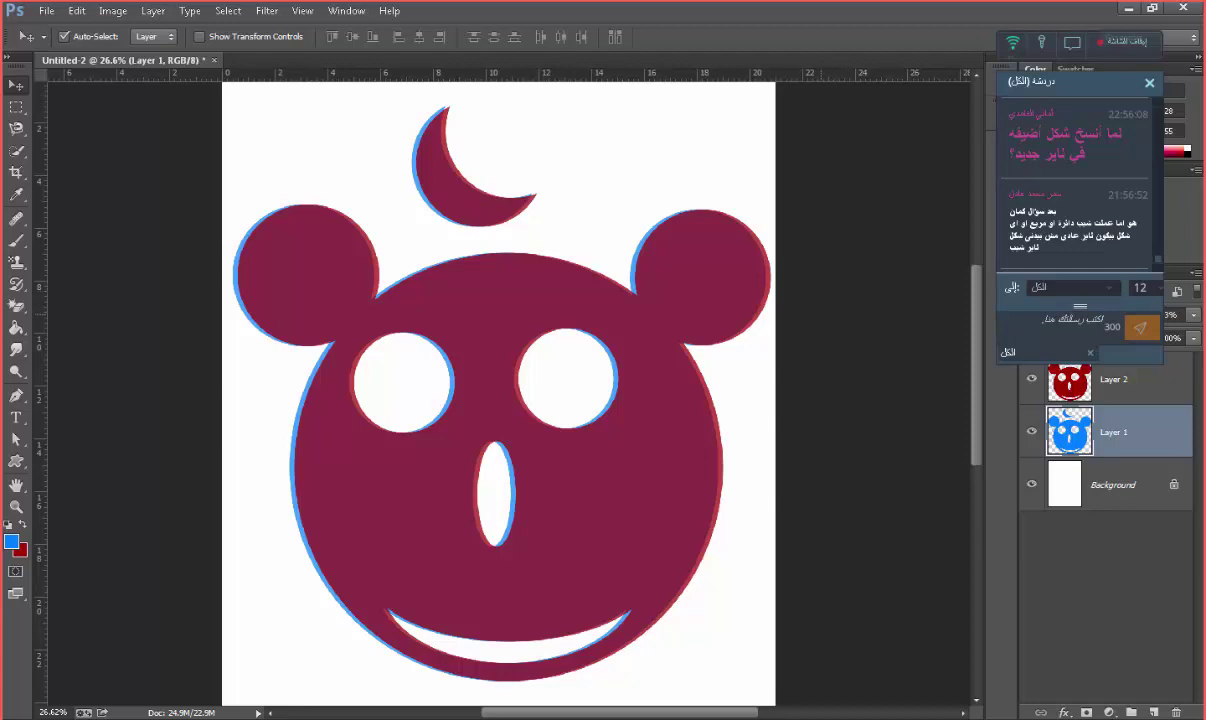
pyautogui.rightClick(1120, 432)
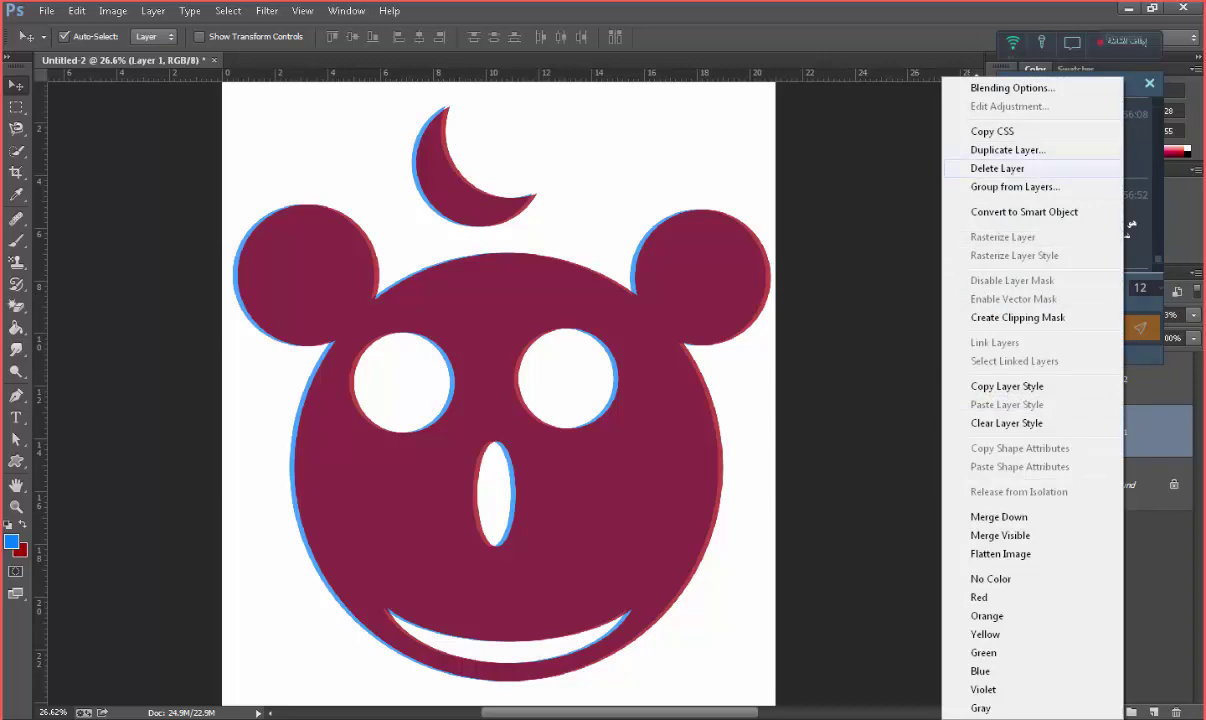
pyautogui.press('Escape')
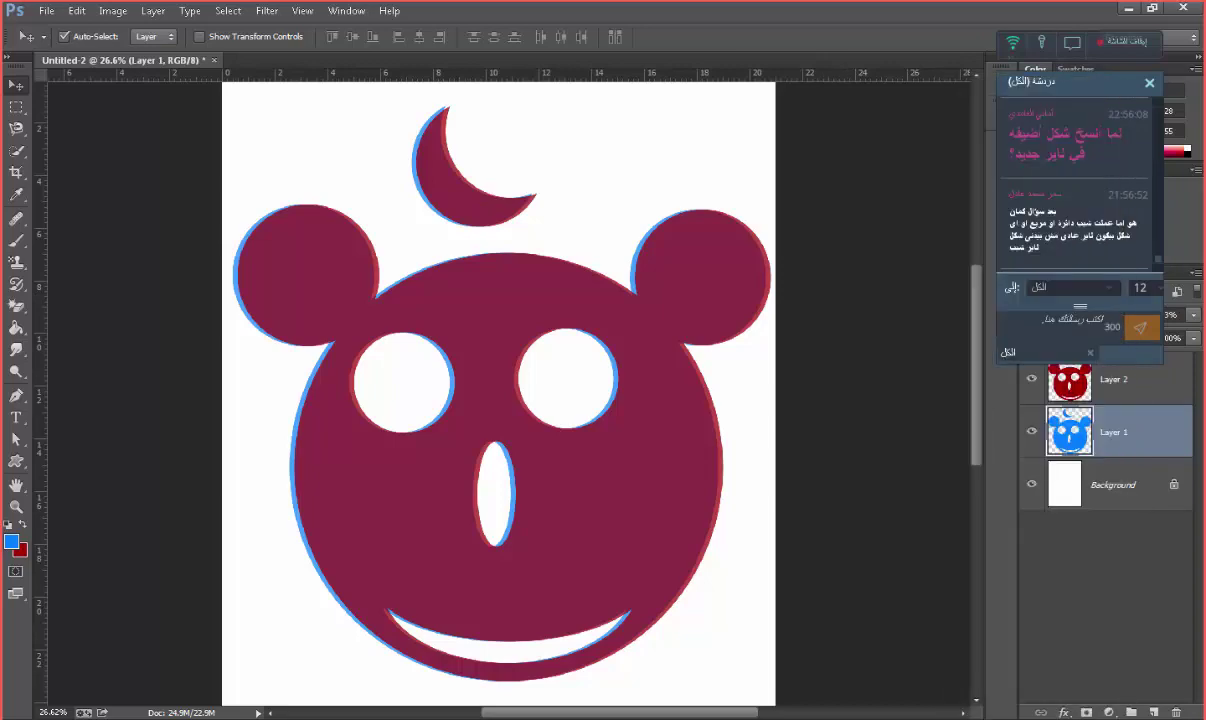